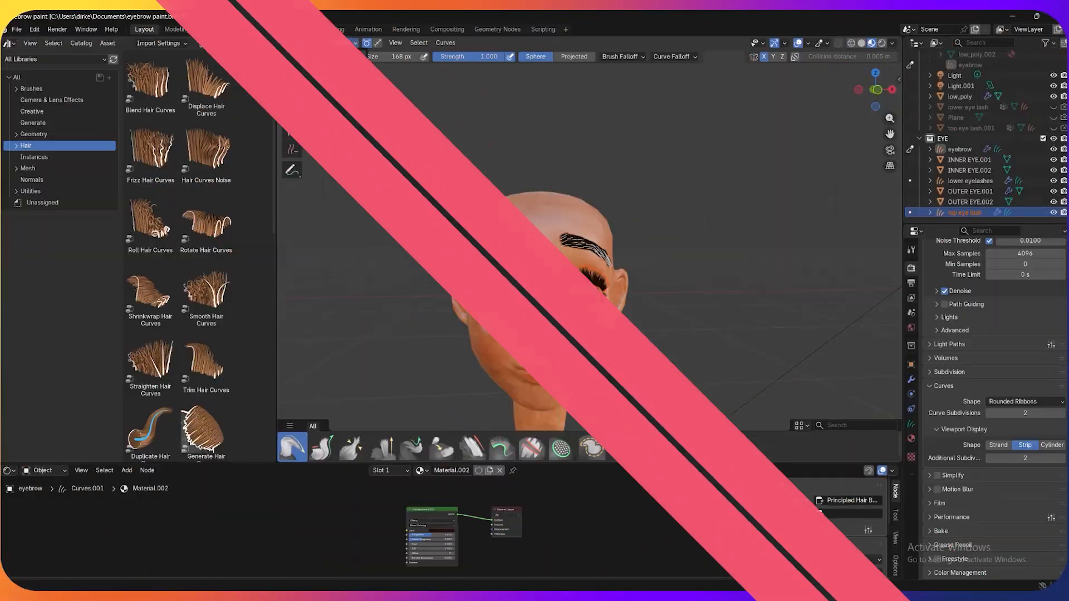
Select the low_poly head mesh and enter Edit Mode on it
left_click(509, 210)
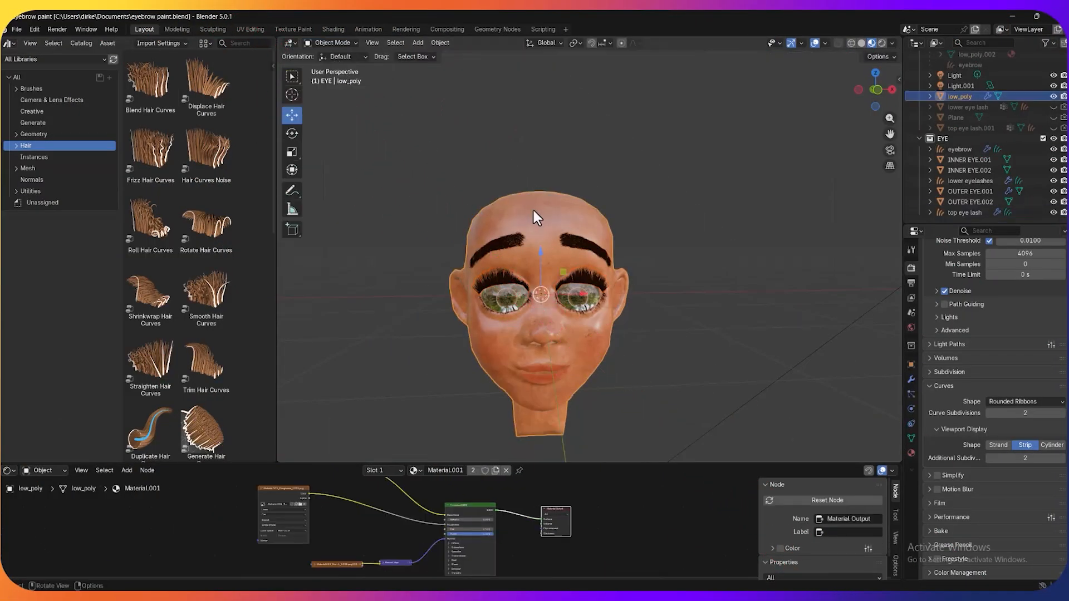
left_click(331, 43)
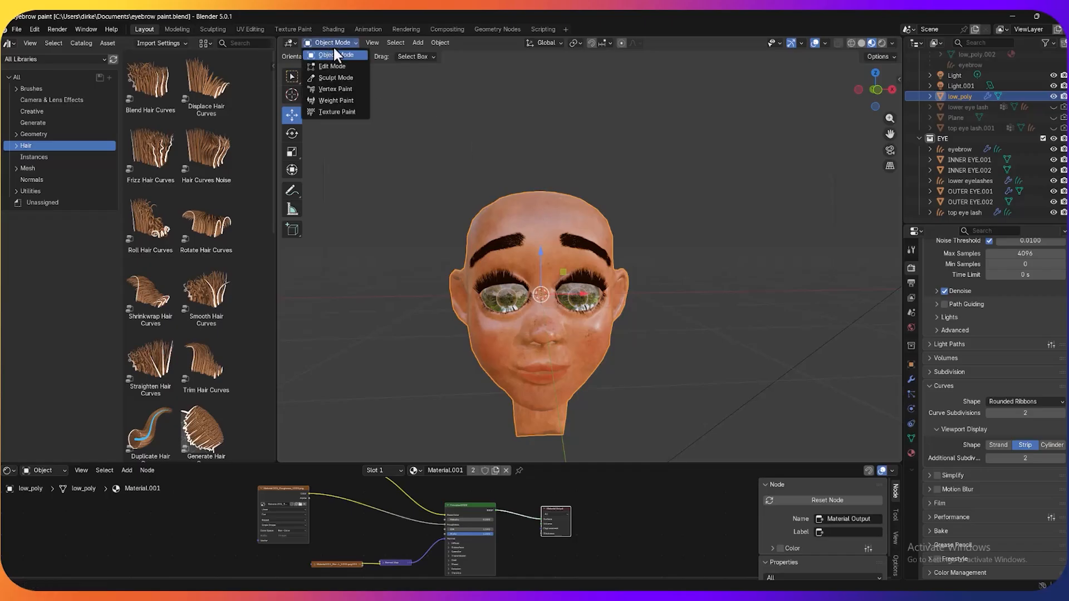
left_click(341, 68)
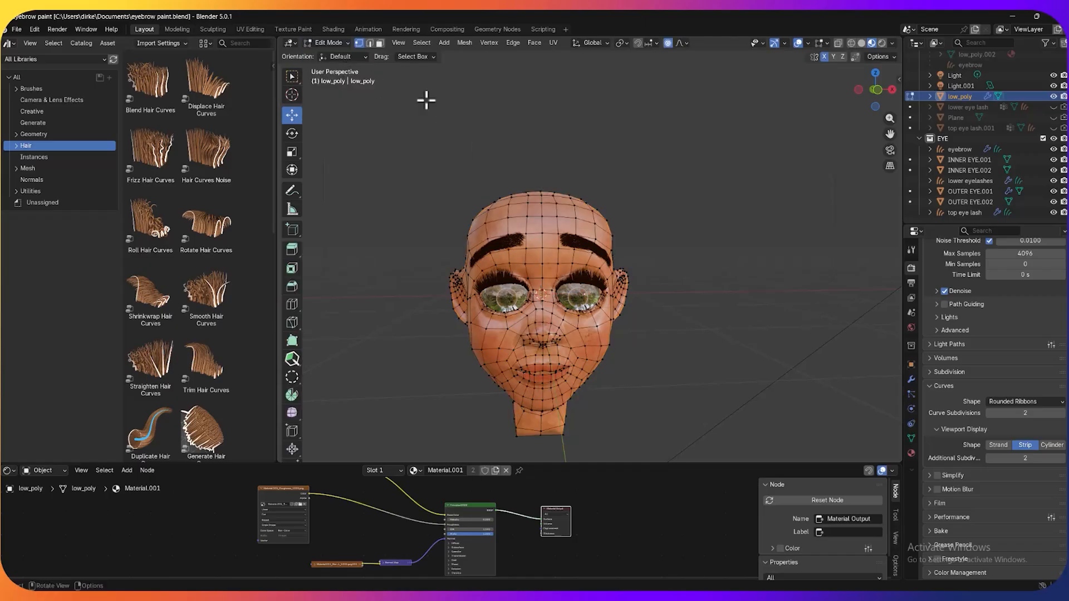
In face select mode, select the small block of faces astride the centre line at the back of the crown
middle_click_drag(671, 200, 629, 252)
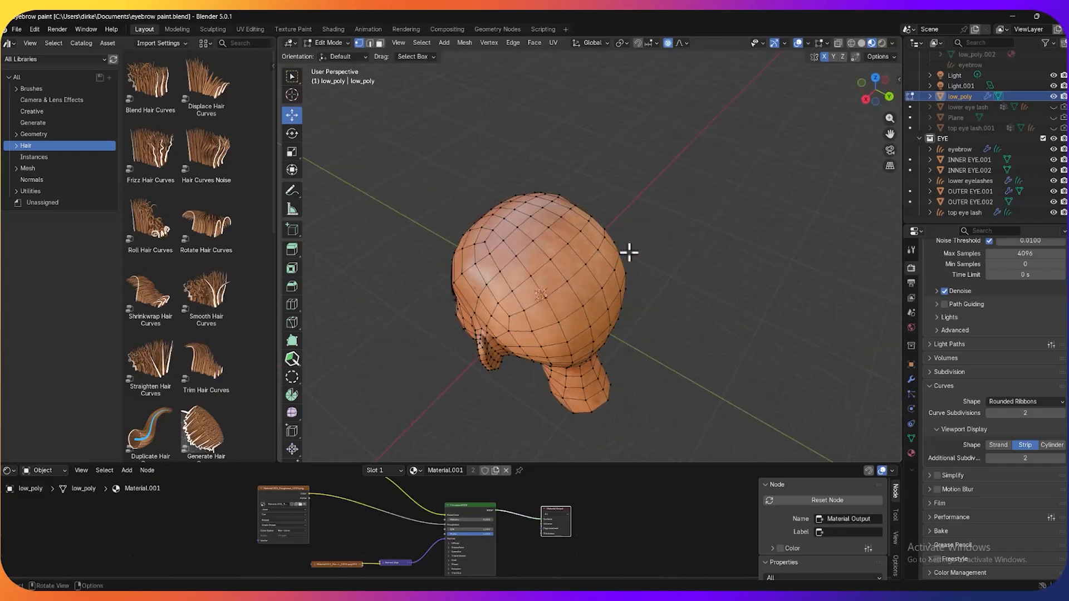
key("KP_7")
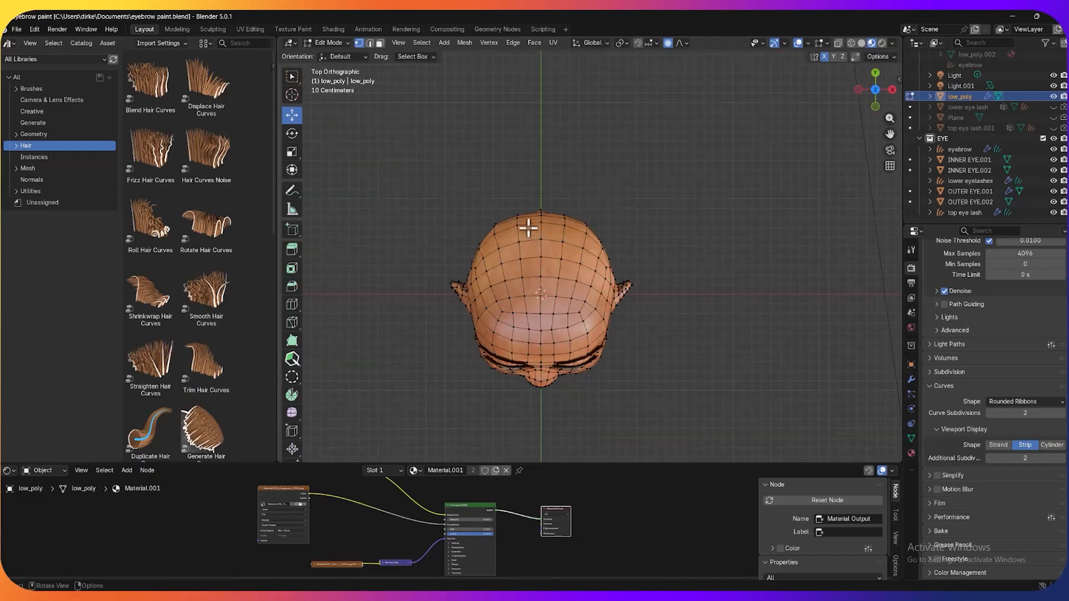
left_click(543, 242)
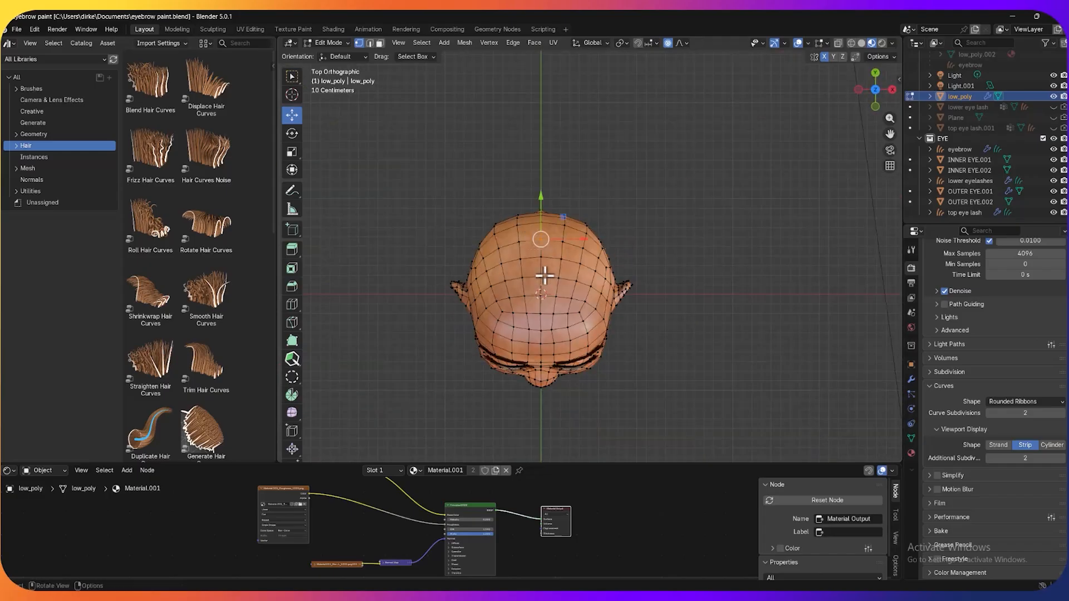
left_click(380, 44)
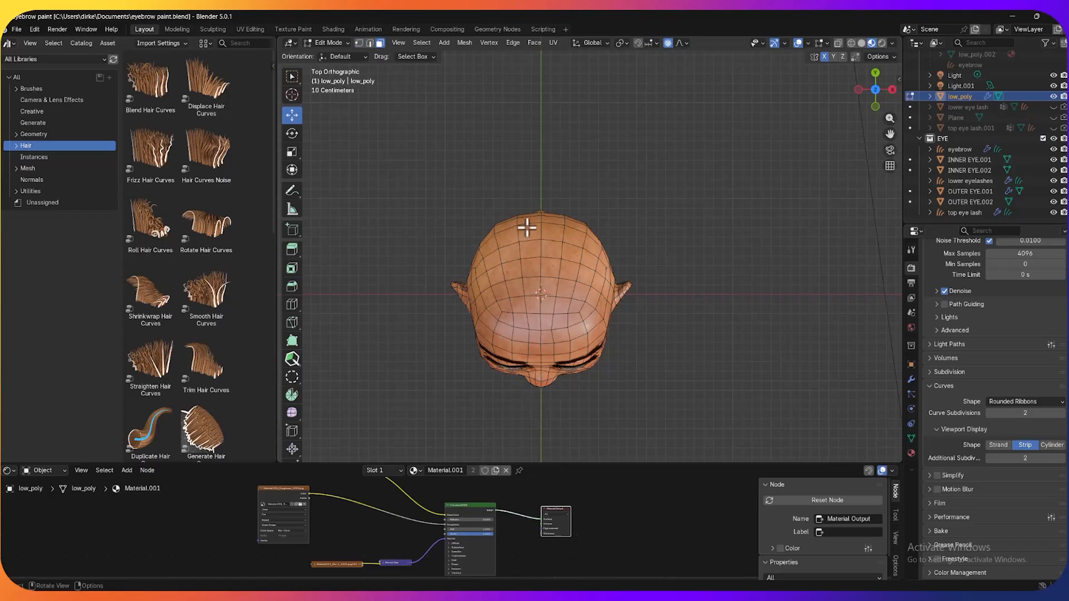
left_click(560, 245)
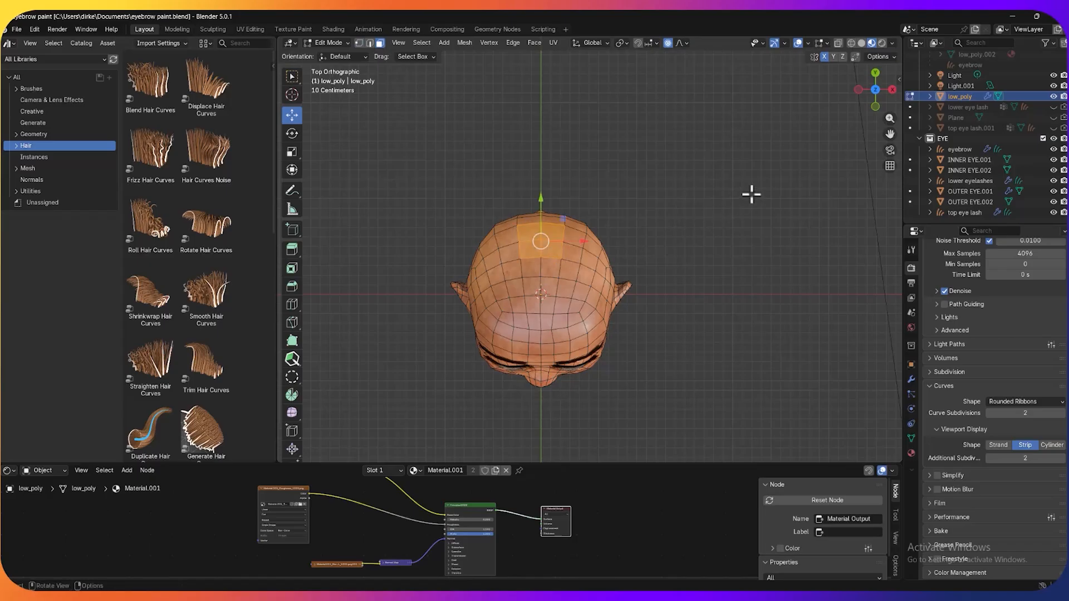
Grow the face selection four times so it spreads across the scalp
key("ctrl")
key("ctrl+KP_Add")
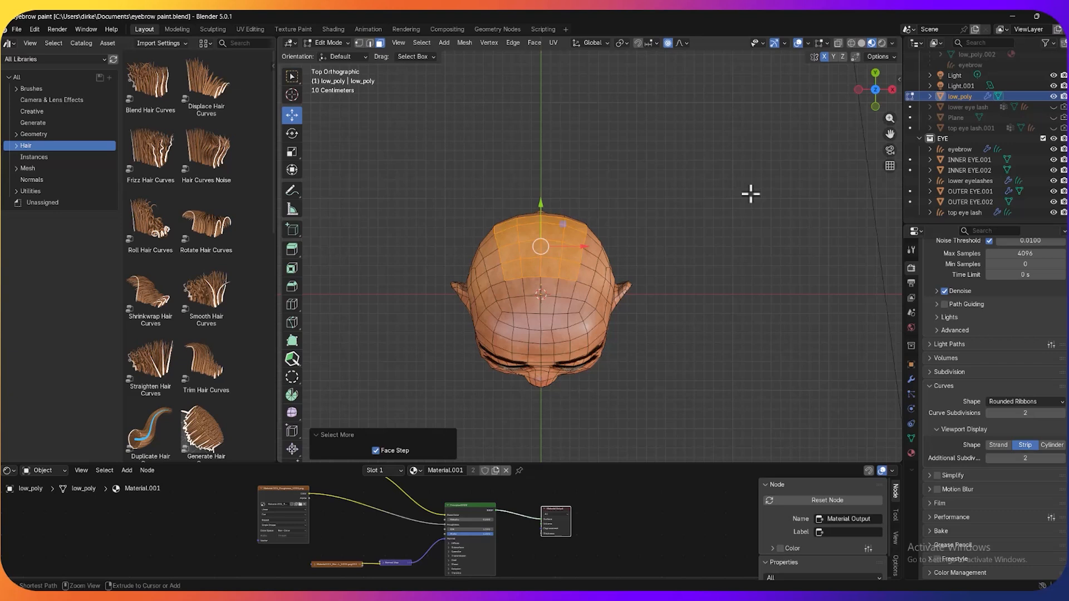
key("ctrl+KP_Add")
key("ctrl+KP_Add")
key("ctrl+KP_Add")
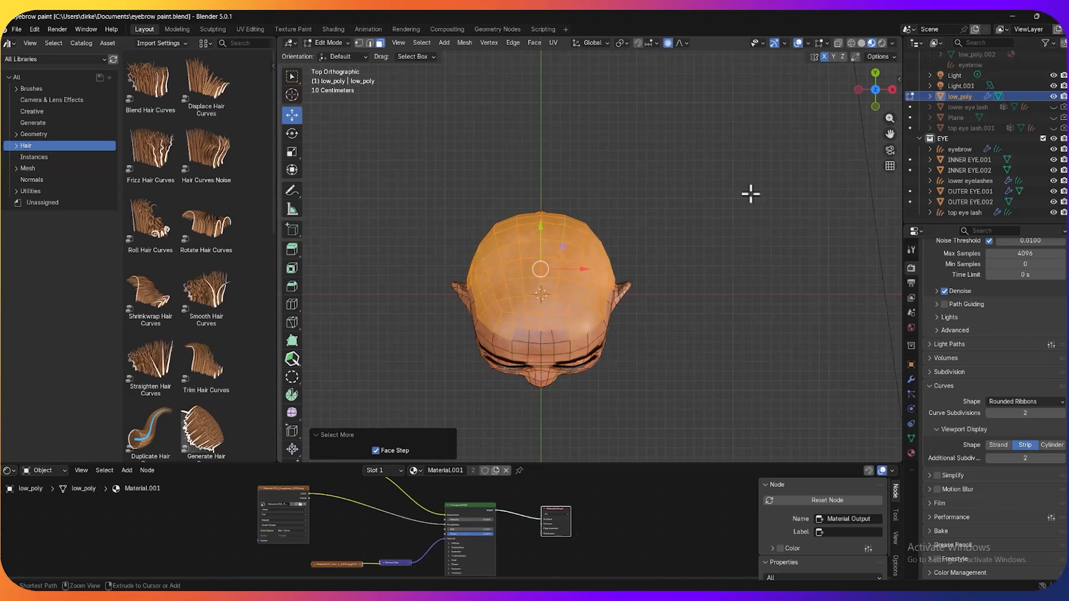
Enable X-ray and use Select Lasso from the side view to add the faces at the lower back of the head down to the nape
middle_click_drag(762, 167, 649, 233)
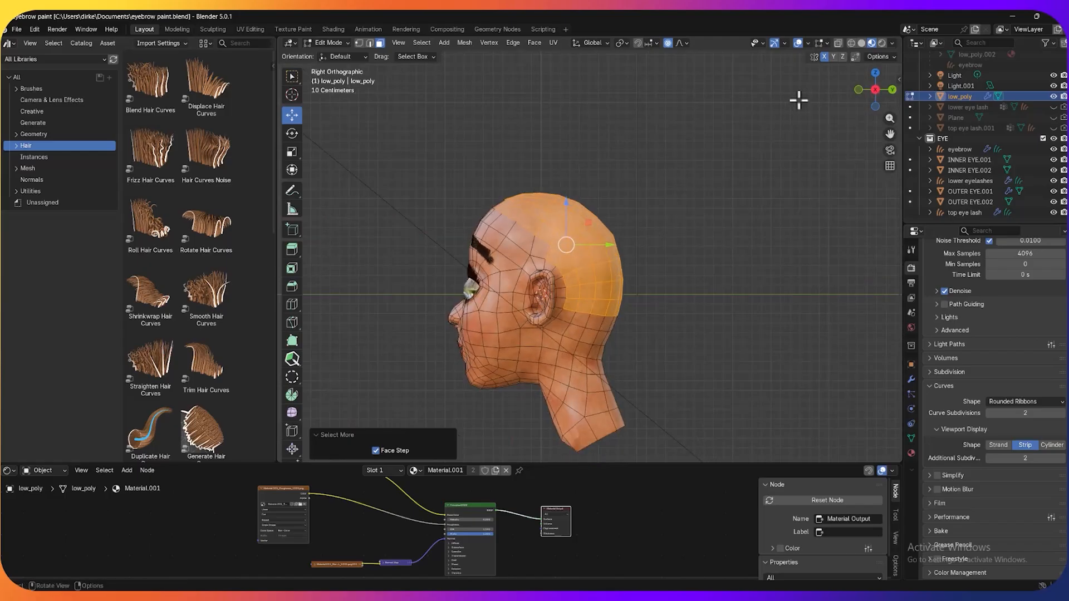
left_click(837, 43)
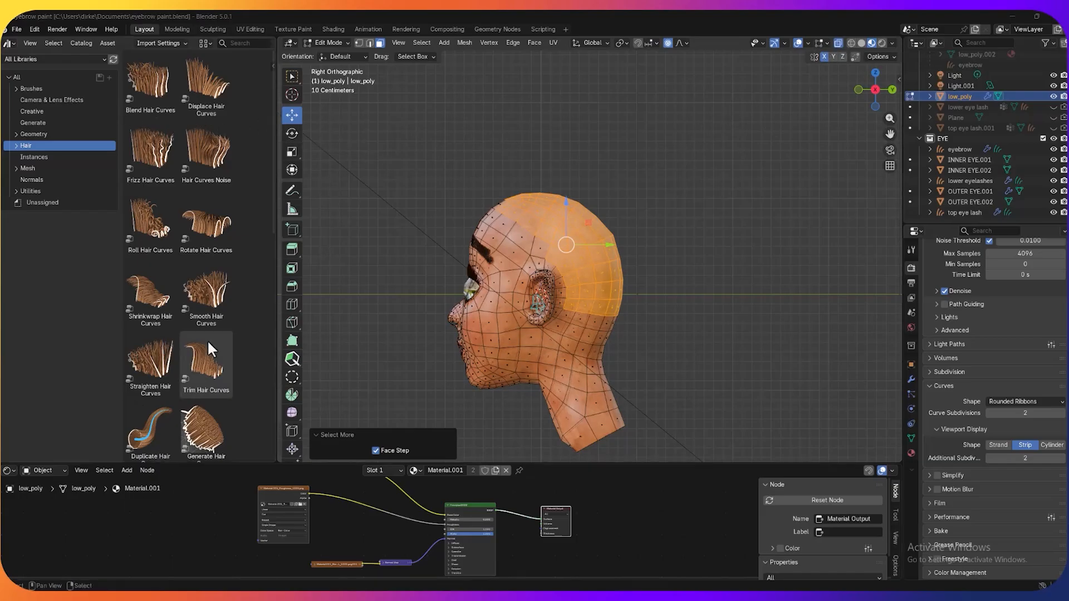
left_click(292, 76)
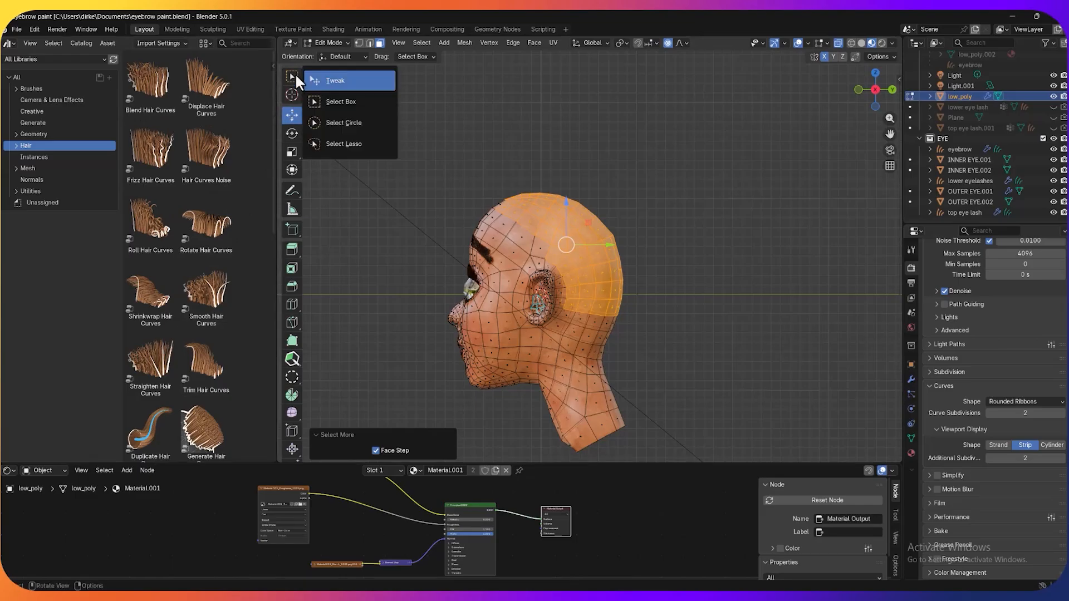
left_click(349, 144)
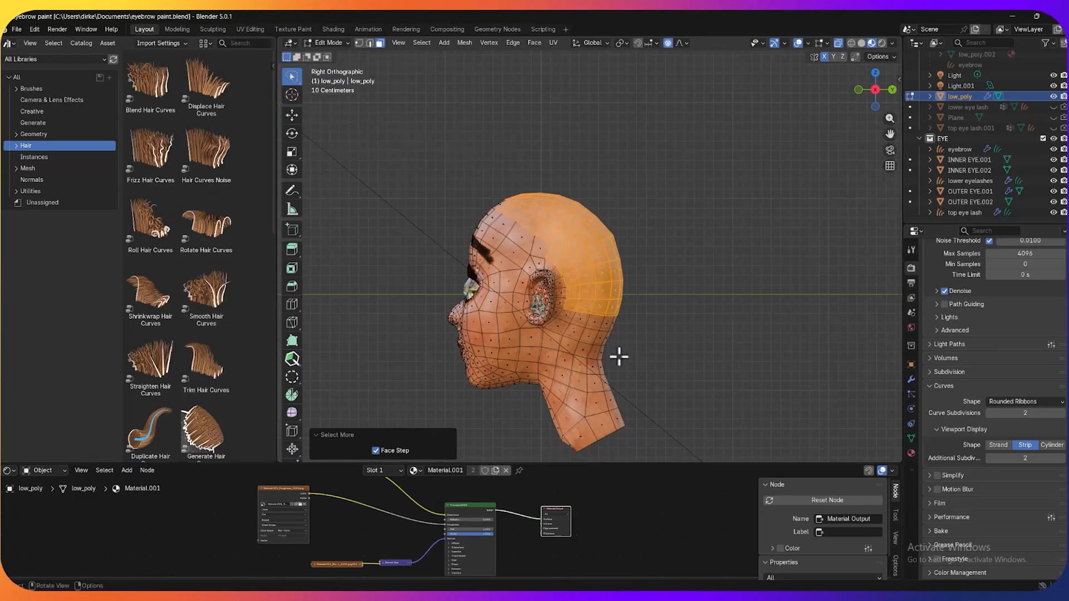
mouse_move(639, 347)
left_mouse_down()
mouse_move(567, 349)
mouse_move(554, 337)
mouse_move(559, 303)
mouse_move(646, 300)
left_mouse_up()
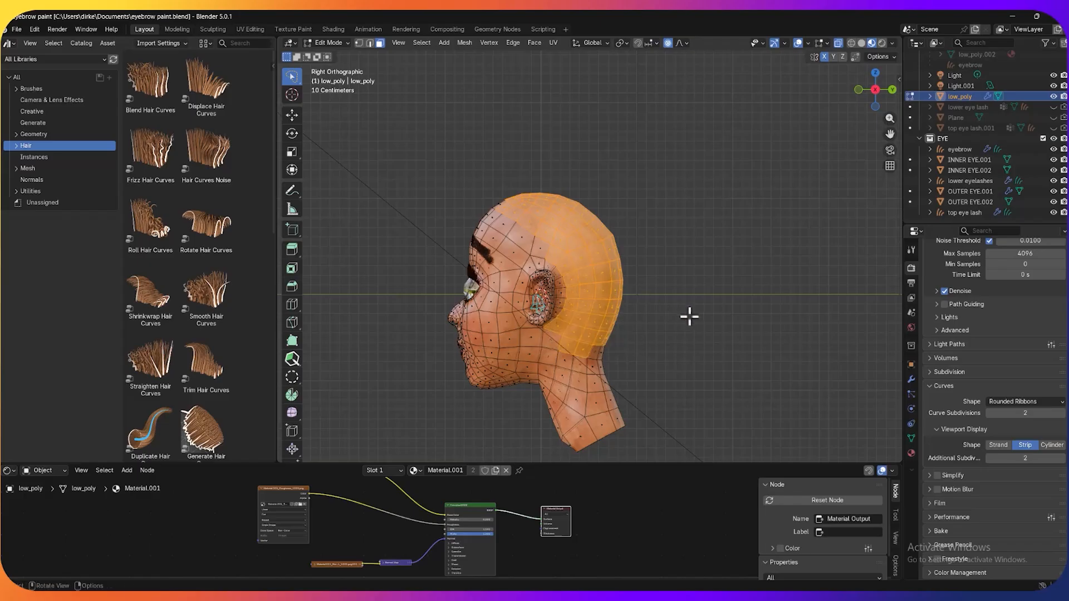
Lasso the stray faces below the nape hairline out of the selection and add the face behind the head's right ear
mouse_move(689, 315)
middle_mouse_down()
mouse_move(537, 295)
mouse_move(606, 296)
mouse_move(587, 303)
middle_mouse_up()
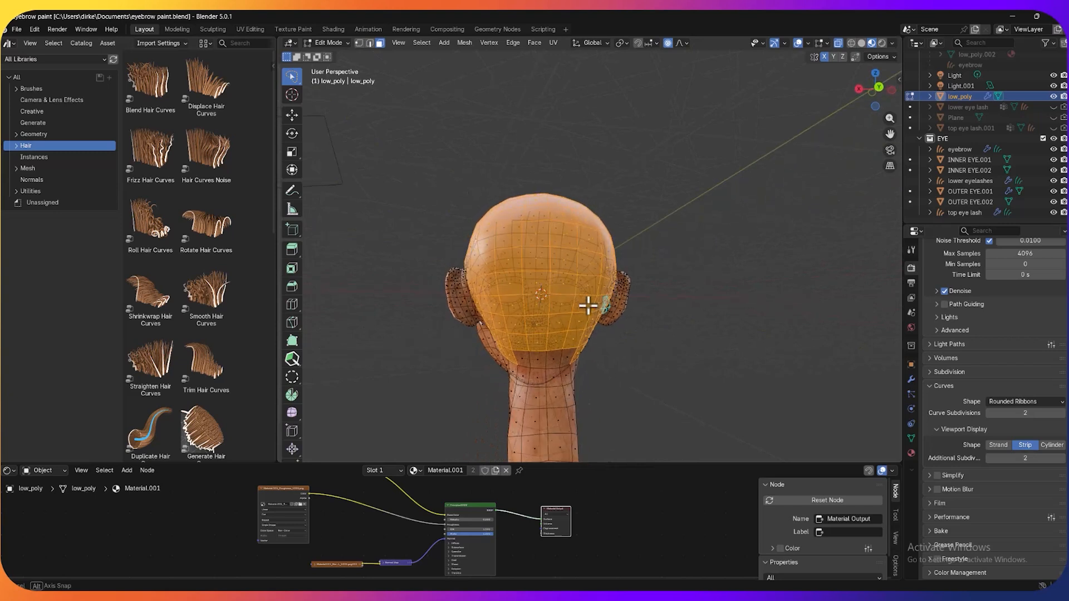
mouse_move(601, 369)
left_mouse_down()
mouse_move(554, 377)
mouse_move(484, 362)
mouse_move(609, 351)
mouse_move(618, 362)
mouse_move(596, 369)
mouse_move(489, 362)
mouse_move(498, 349)
left_mouse_up()
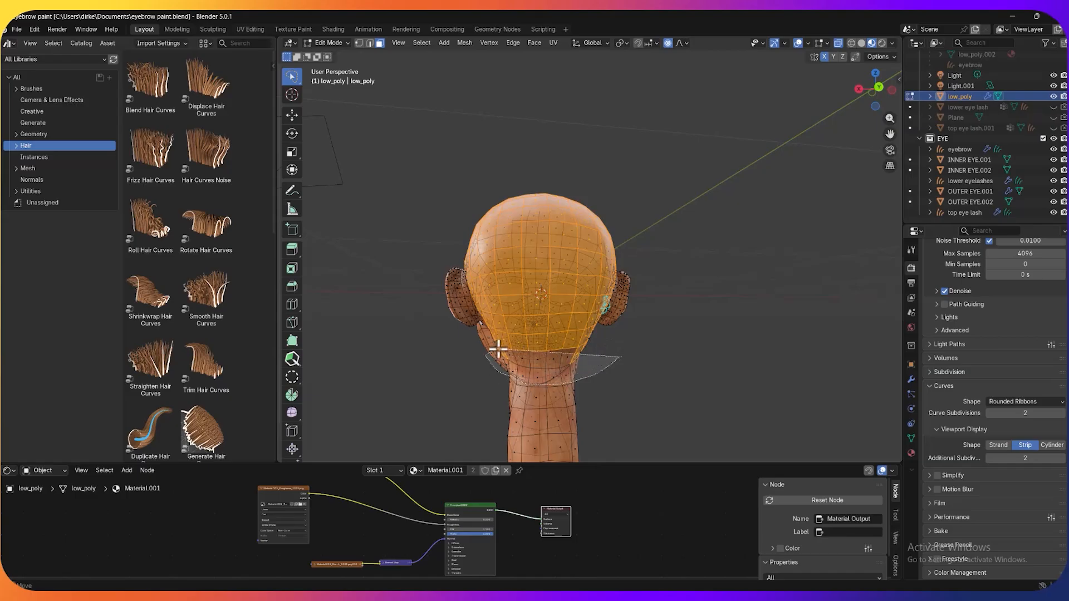
left_click_drag(589, 351, 604, 365)
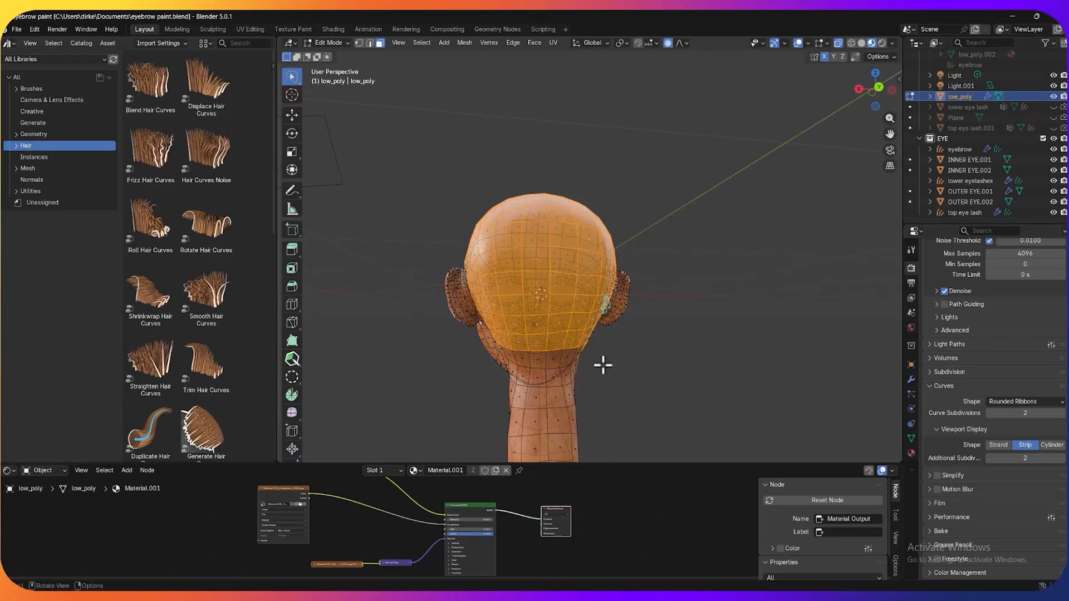
mouse_move(630, 370)
middle_mouse_down()
mouse_move(563, 373)
mouse_move(569, 350)
middle_mouse_up()
mouse_move(569, 350)
left_mouse_down()
mouse_move(537, 363)
mouse_move(562, 356)
left_mouse_up()
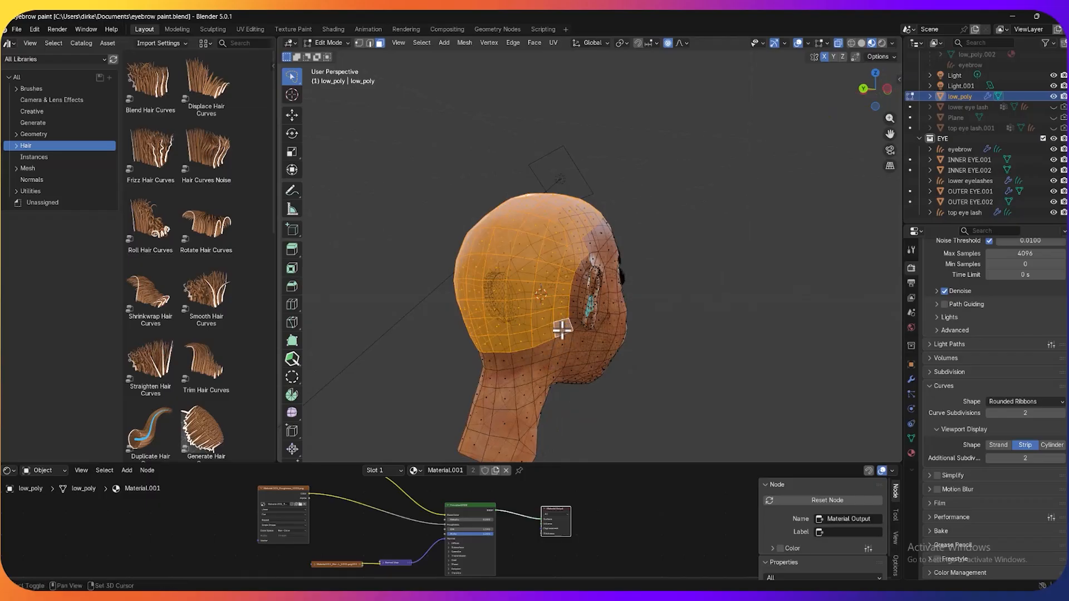
Turn X-ray off and add the temple and sideburn faces above and in front of the head's left ear to the selection
middle_click_drag(650, 324, 503, 318)
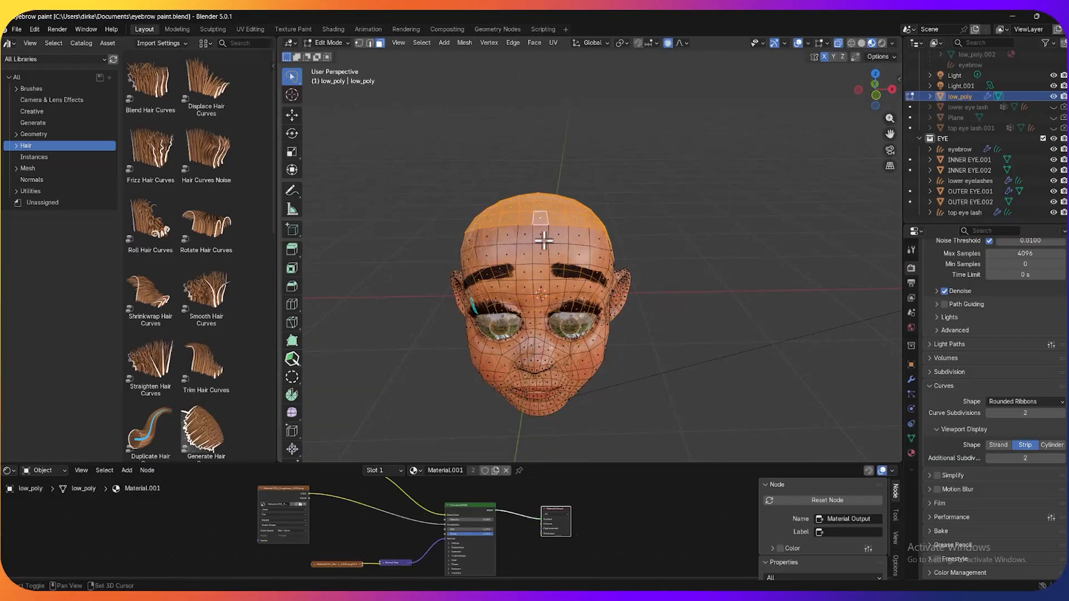
middle_click_drag(616, 249, 561, 236)
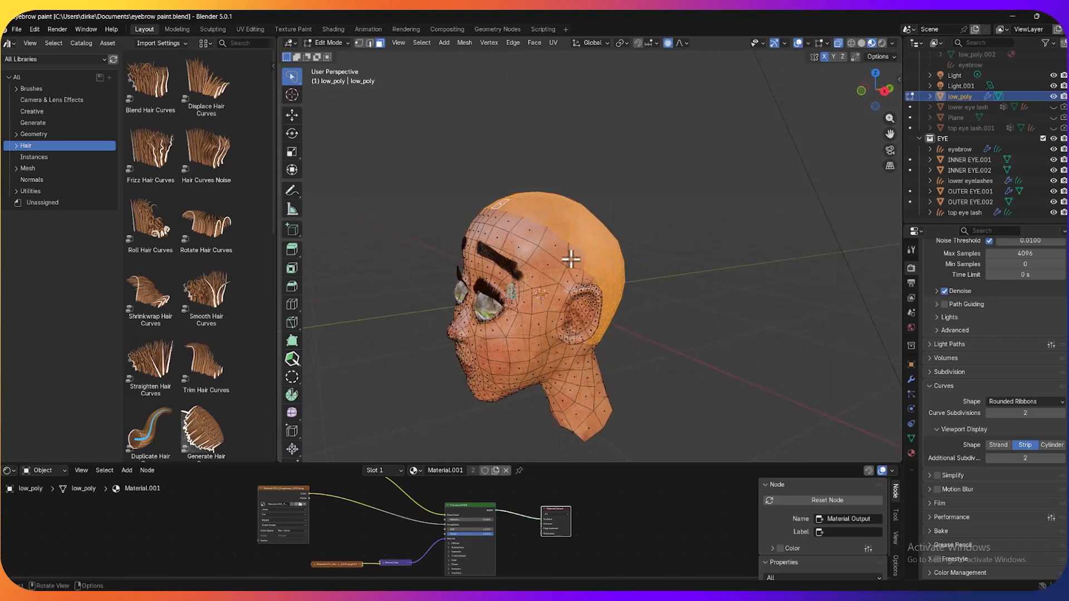
left_click(569, 263)
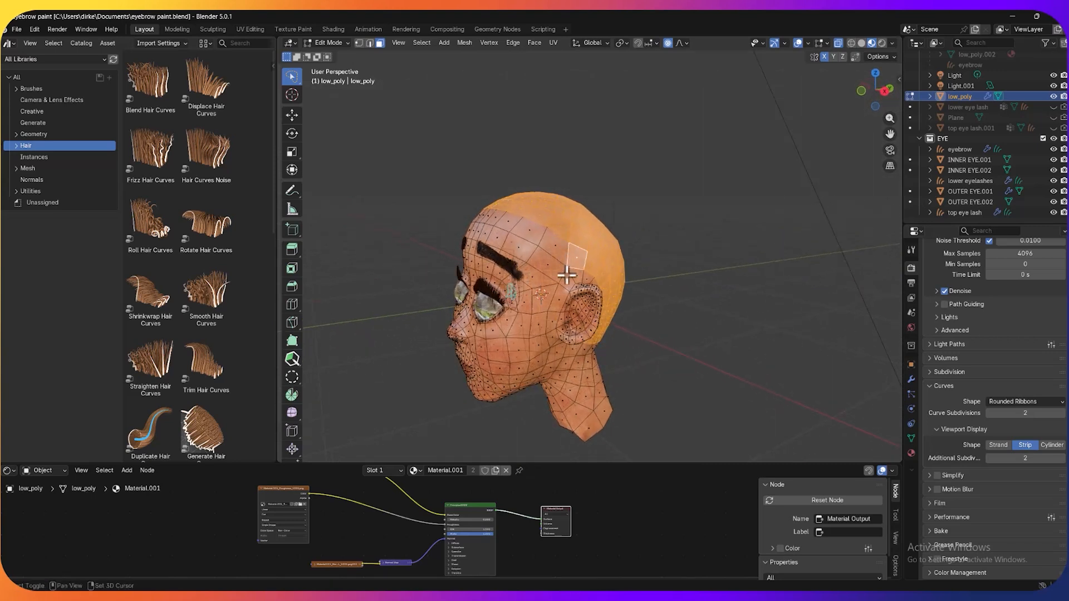
middle_click_drag(619, 245, 658, 241)
left_click(839, 44)
scroll(660, 241, "up", 2)
left_click(576, 218)
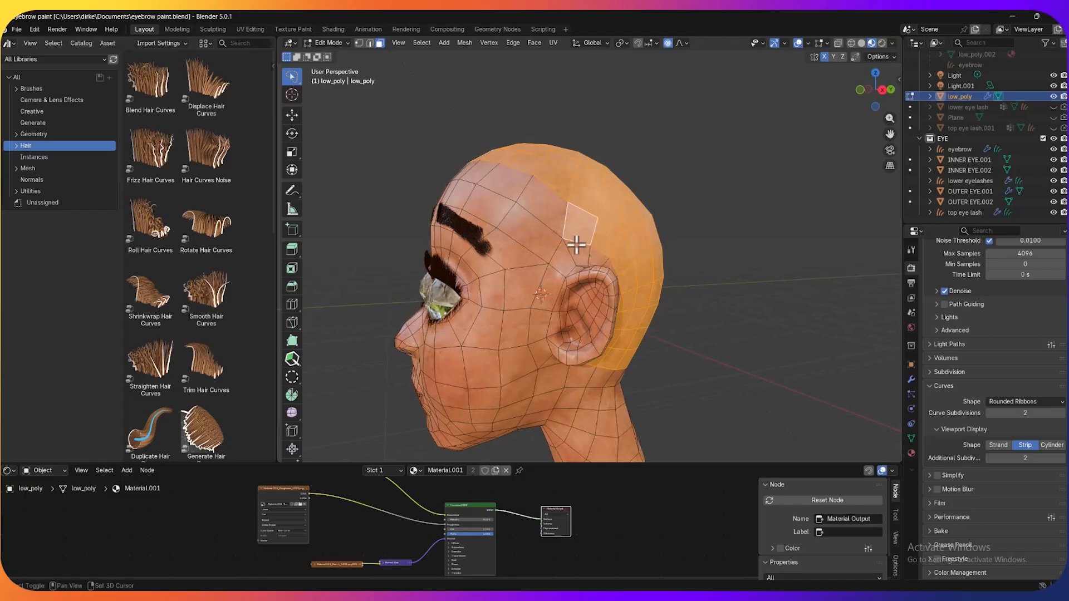
left_click(582, 254)
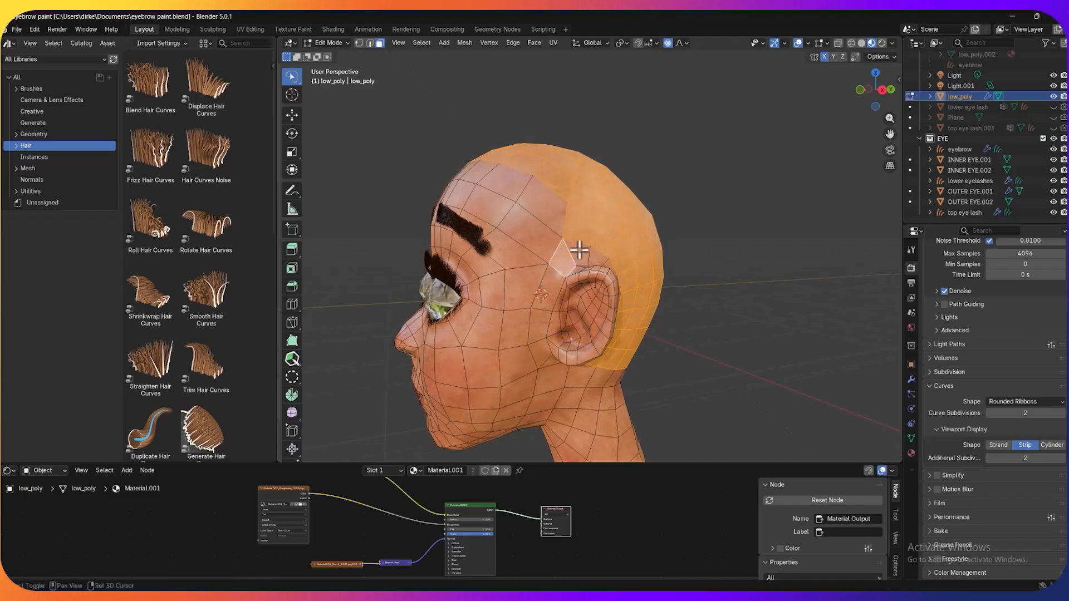
left_click(596, 257)
left_click(547, 304)
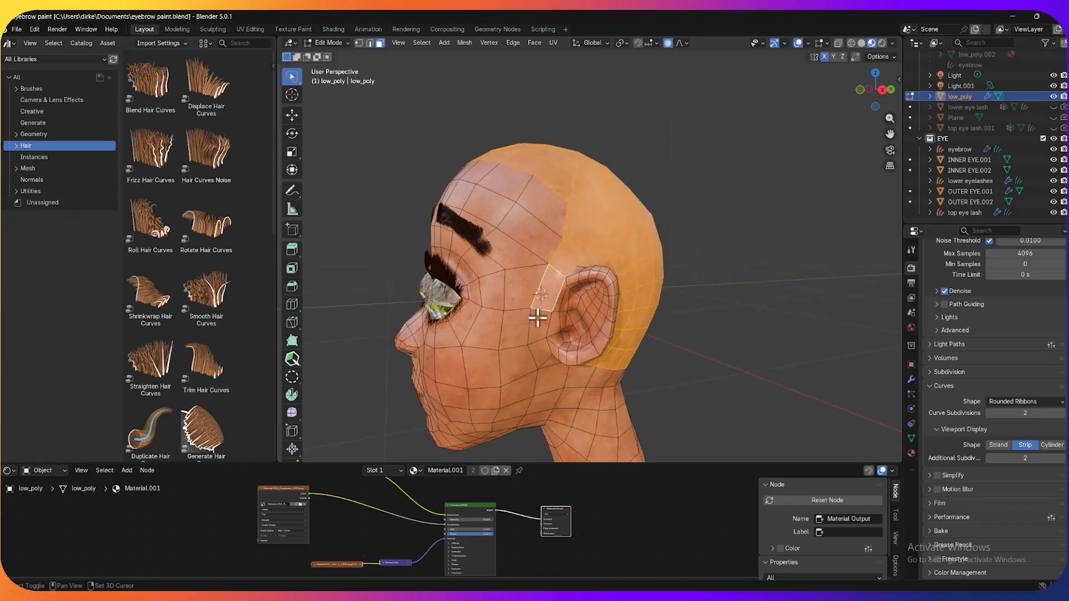
left_click(537, 319)
Extend the face selection along the upper forehead hairline from the left temple across to the right temple
left_click(544, 203, "shift")
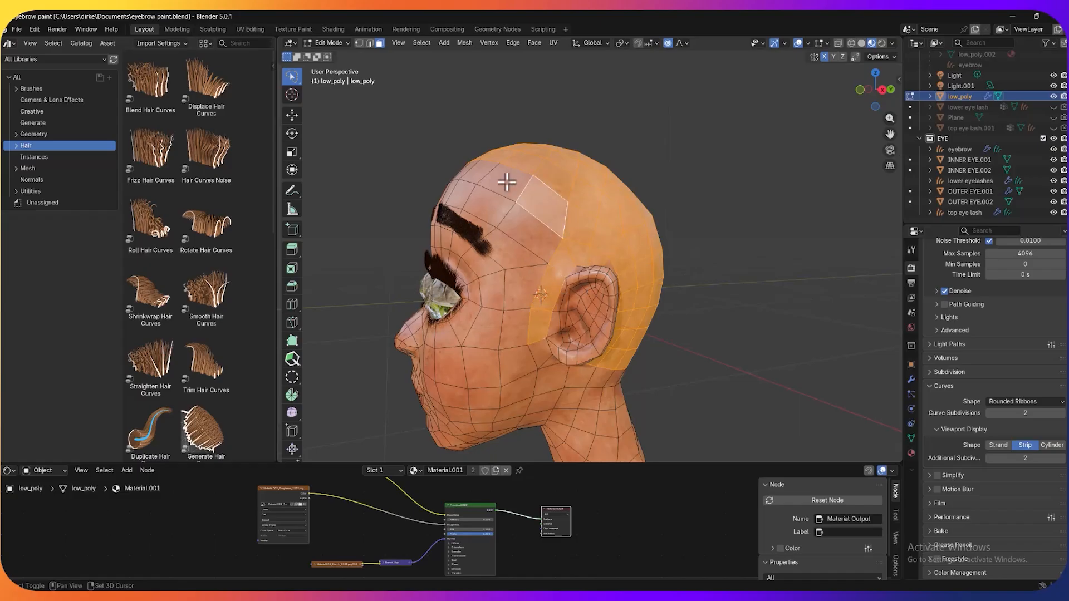
left_click(505, 180, "shift")
left_click(475, 171, "shift")
middle_click_drag(692, 130, 518, 222)
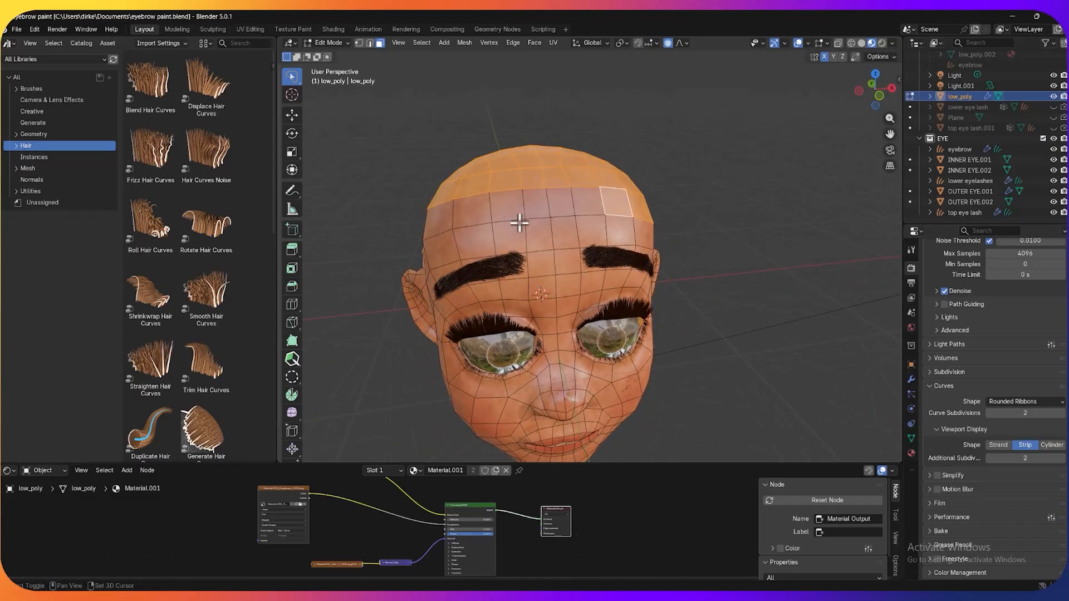
left_click(444, 216, "ctrl")
Add the temple and sideburn faces above and in front of the head's right ear to the selection
middle_click_drag(485, 220, 823, 148)
left_click(543, 242, "shift")
left_click(521, 247, "shift")
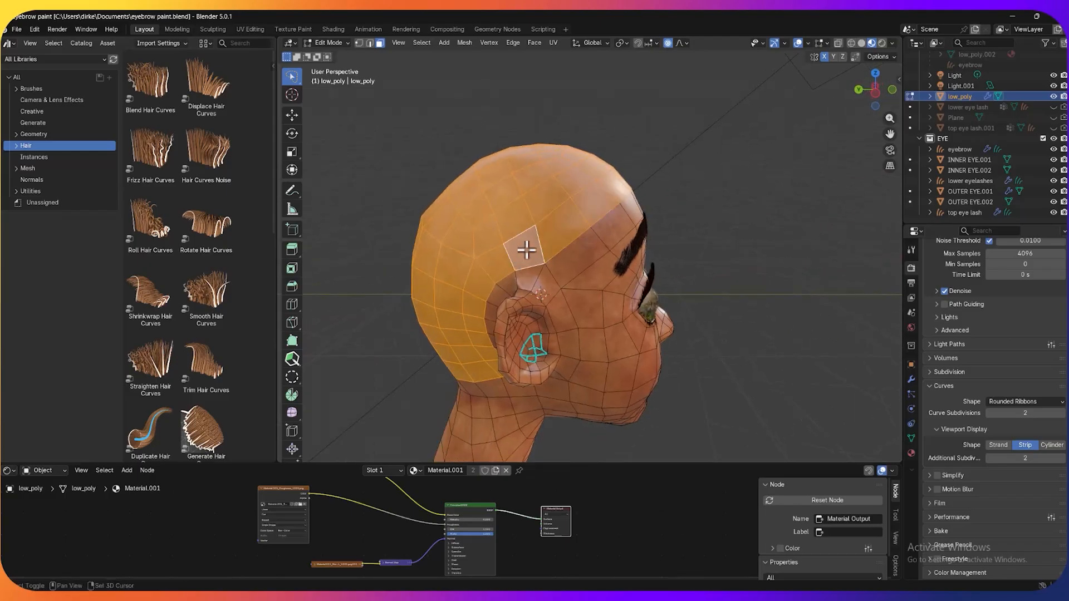
left_click(554, 298, "shift")
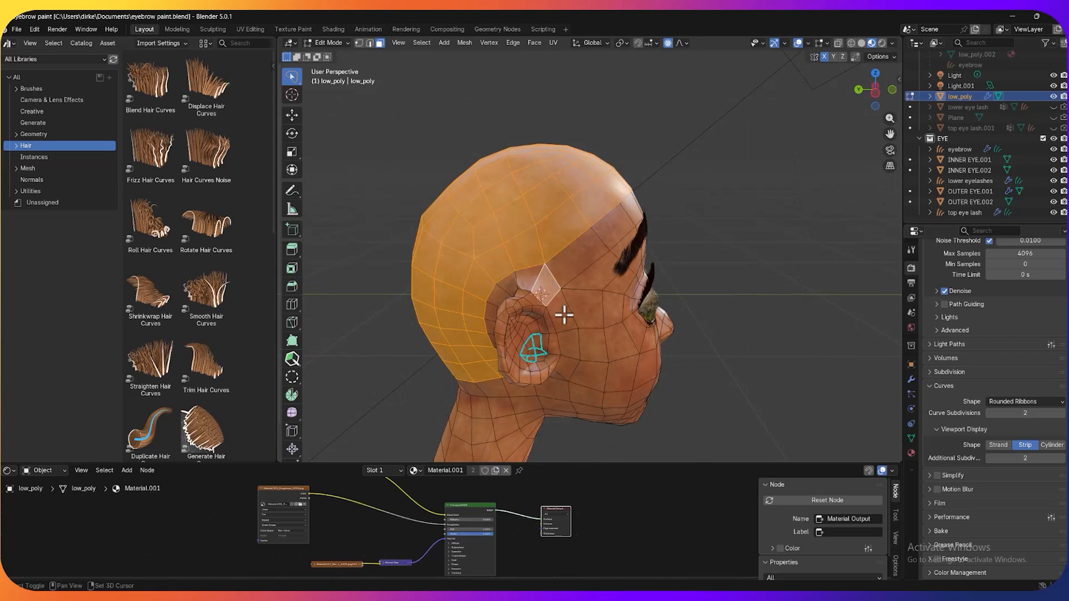
left_click(563, 312, "shift")
Add the column of faces directly behind the head's right ear to the selection
middle_click_drag(613, 299, 786, 217)
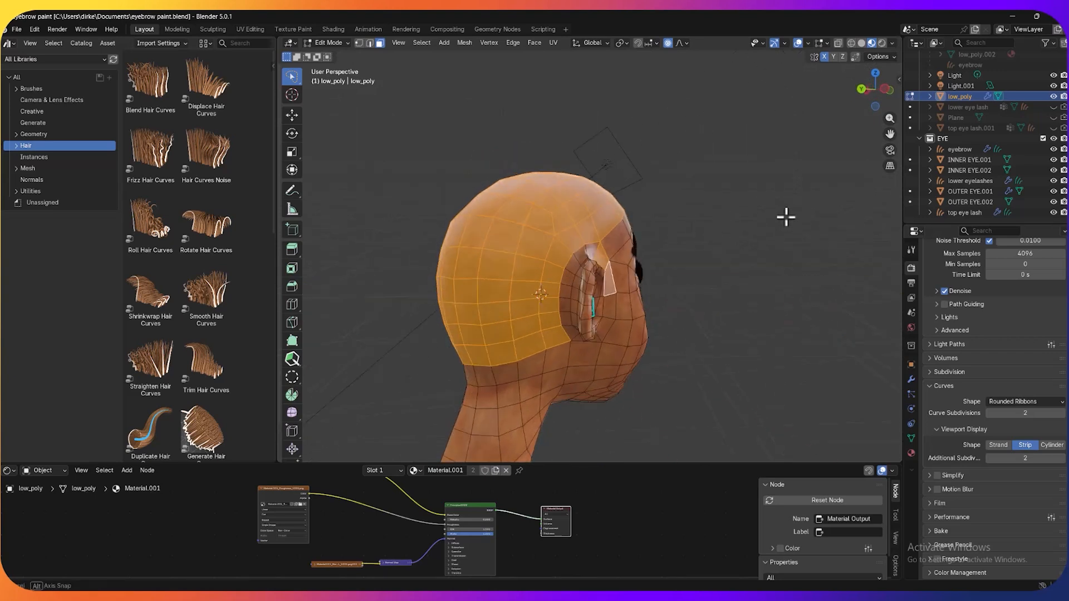
left_click(582, 255, "shift")
left_click(572, 268, "shift")
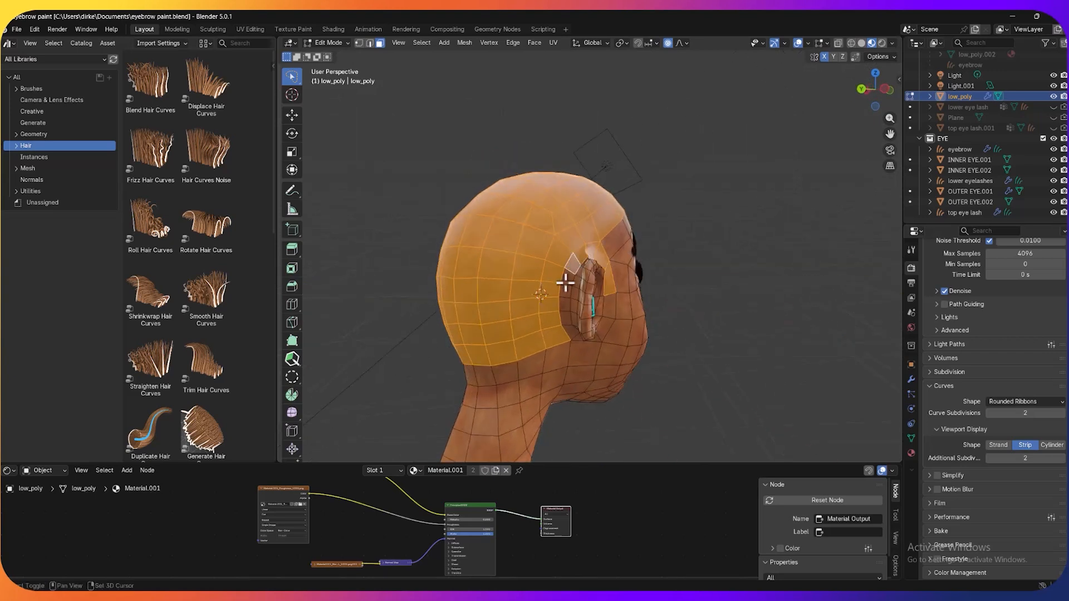
left_click(566, 284, "shift")
left_click(564, 298, "shift")
left_click(564, 305, "shift")
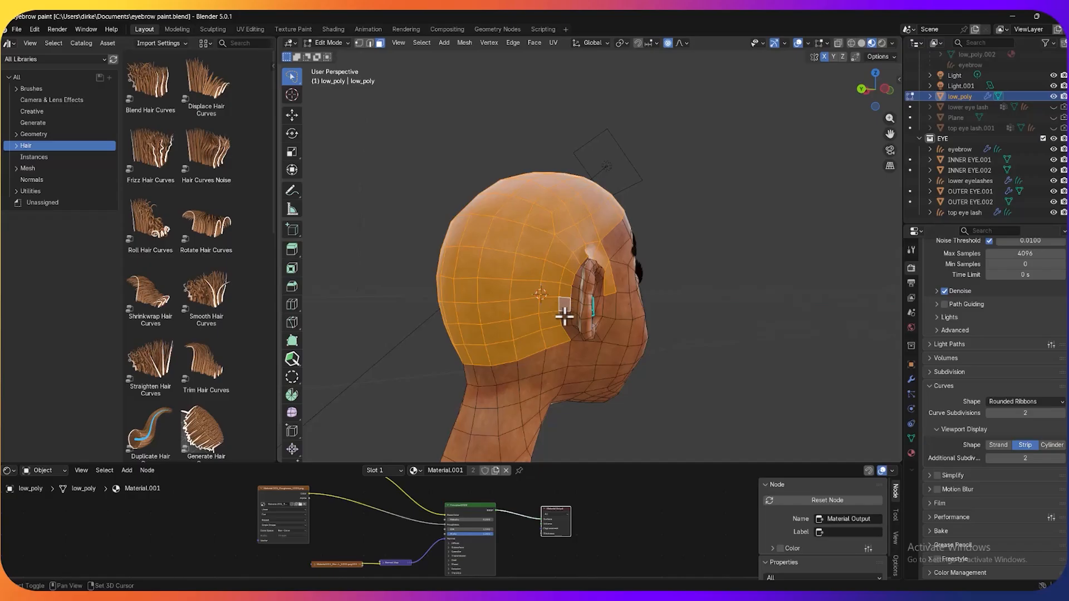
left_click(566, 318, "shift")
Add the faces directly behind the head's left ear to the selection, using a shortest-path pick down to the ear's base
middle_click_drag(663, 284, 744, 270)
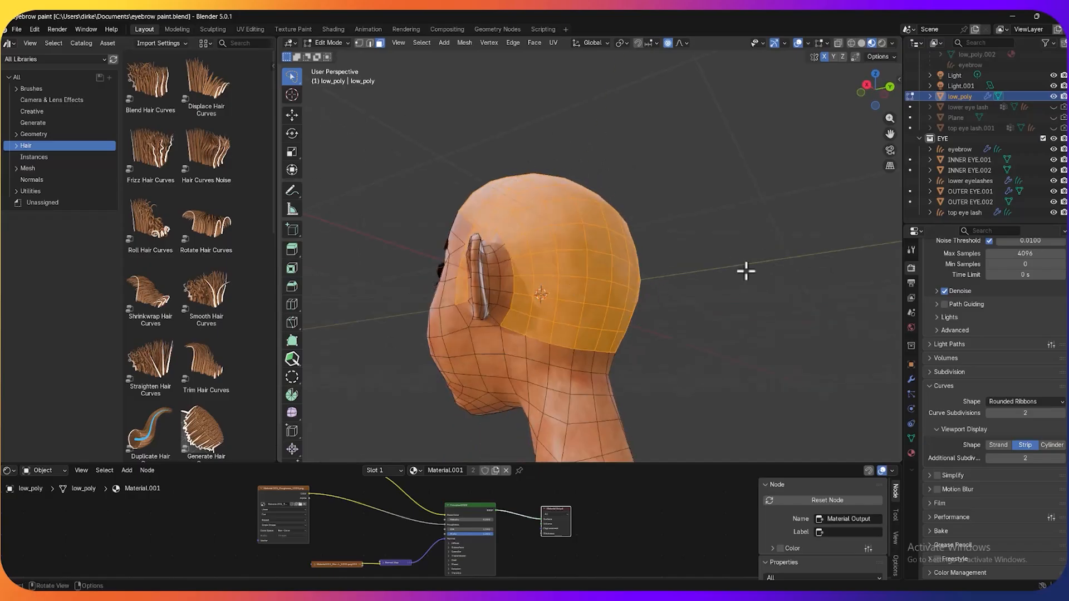
left_click(515, 257, "shift")
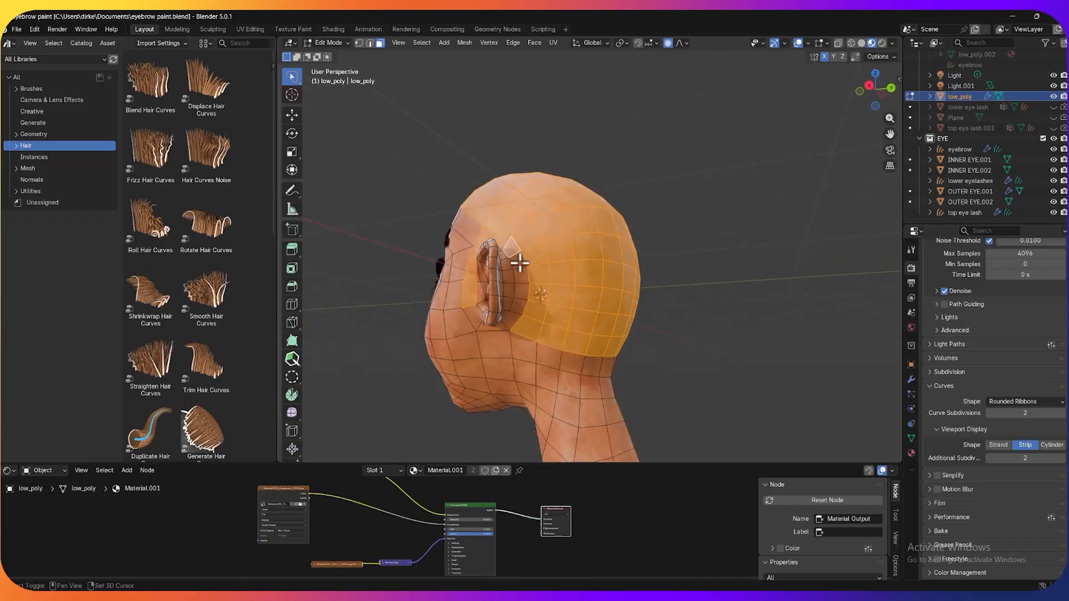
left_click(511, 321, "ctrl")
middle_click_drag(680, 232, 750, 232)
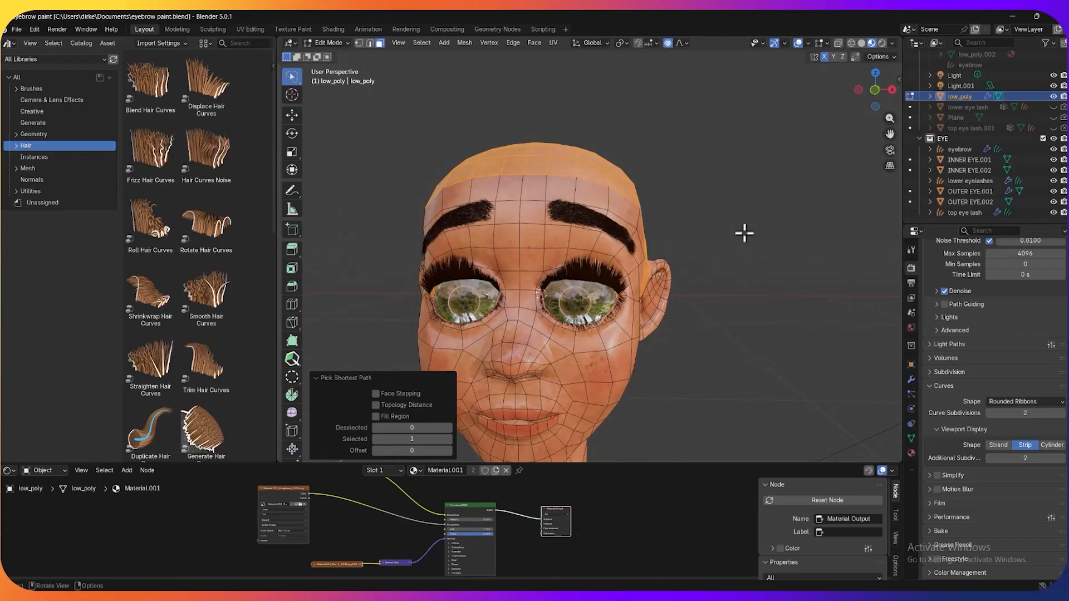
Duplicate the selected scalp faces in place and separate the duplicate by selection into its own object
key("shift+d")
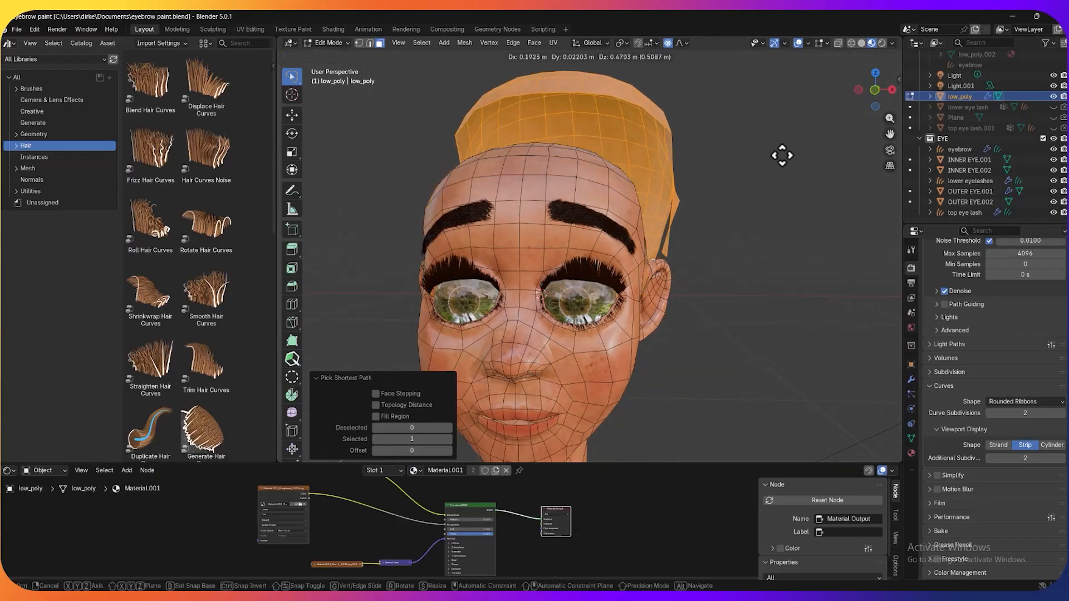
right_click(779, 153)
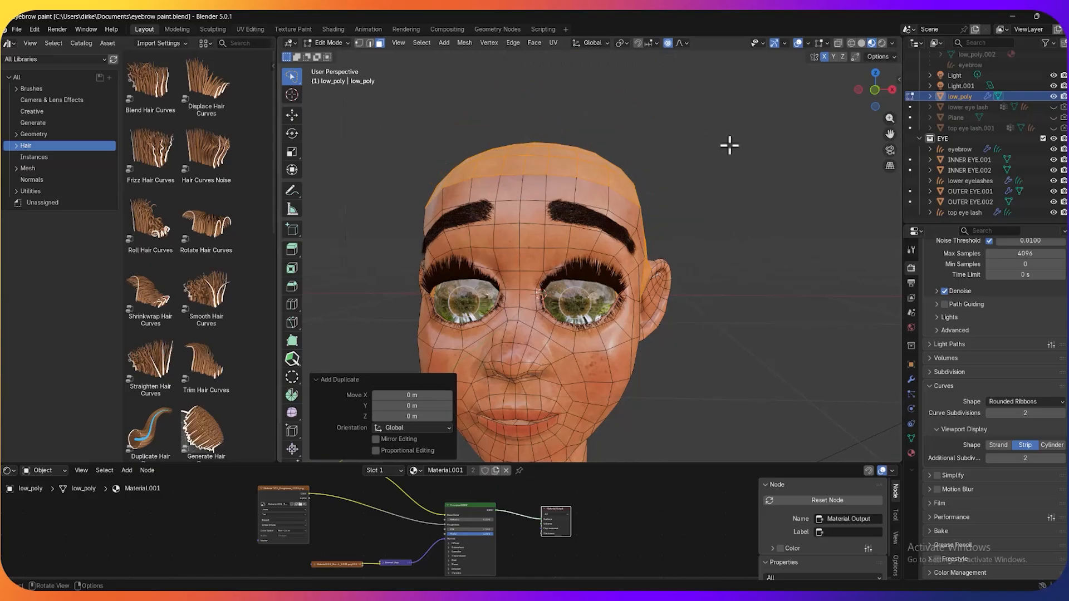
key("p")
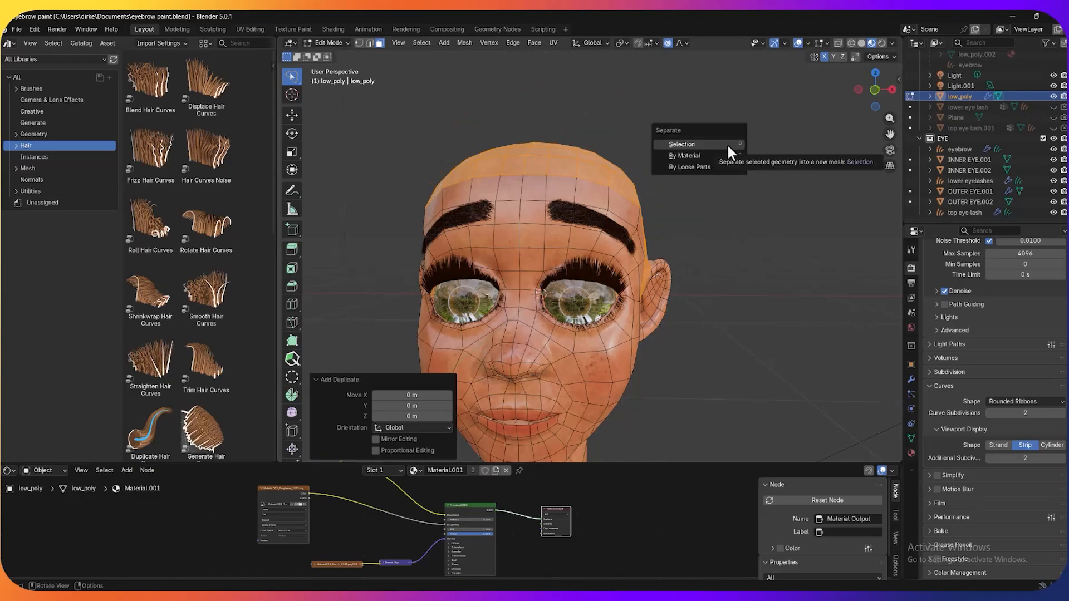
left_click(727, 143)
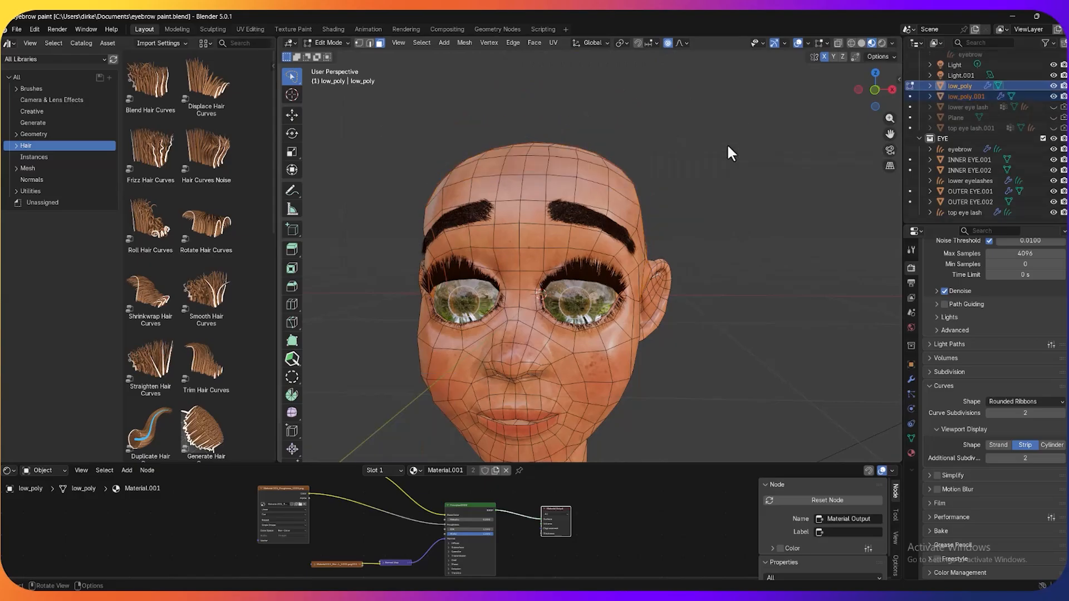
Return to Object Mode and rename the separated scalp object low_poly.001 as SCALP
left_click(329, 42)
left_click(332, 52)
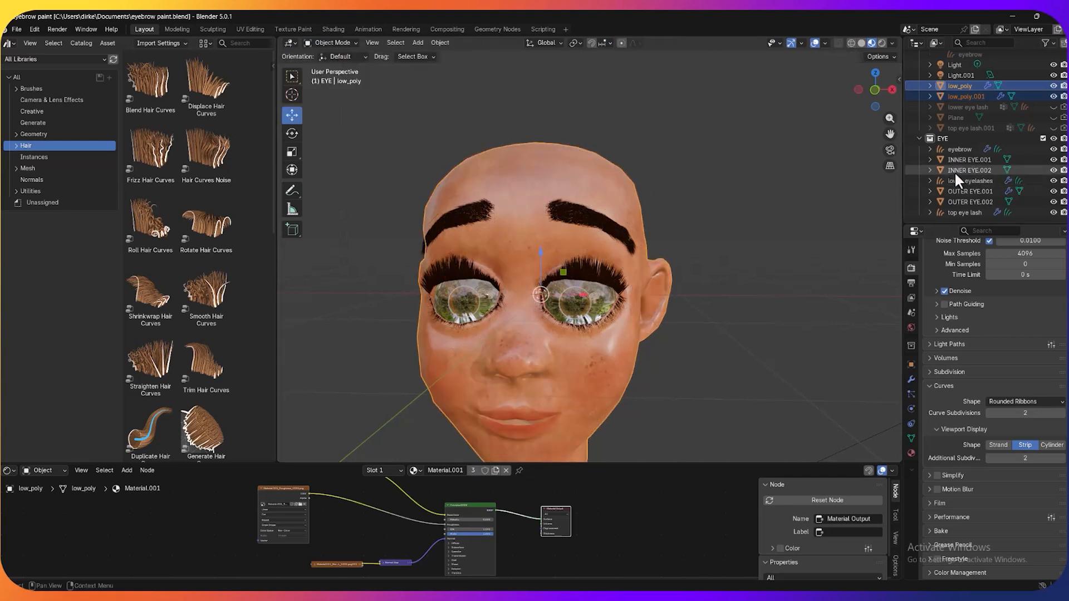
left_click(978, 96)
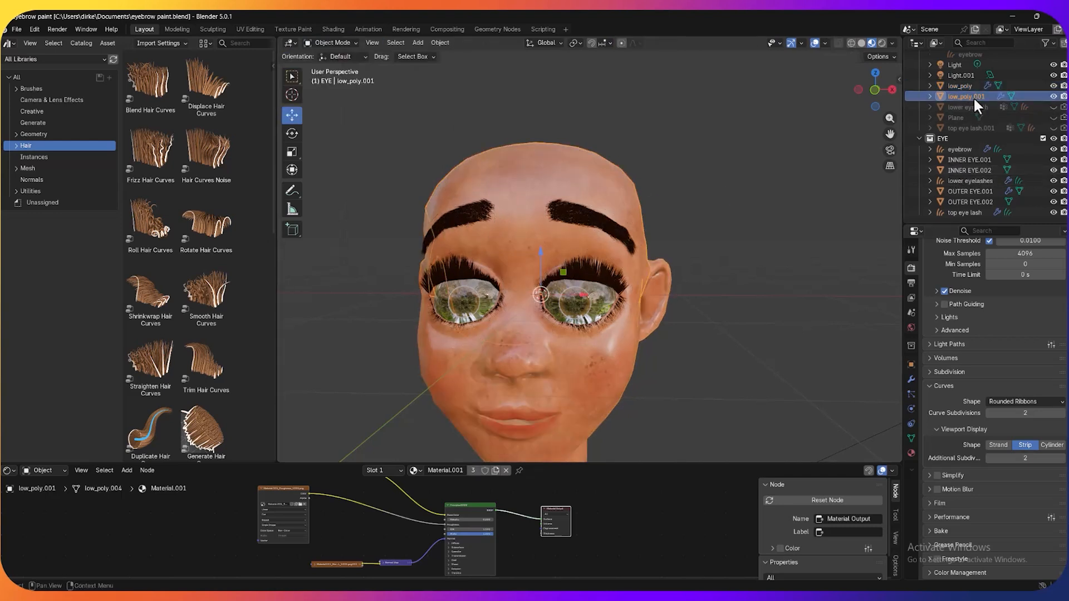
double_click(973, 95)
scroll(973, 96, "up", 2)
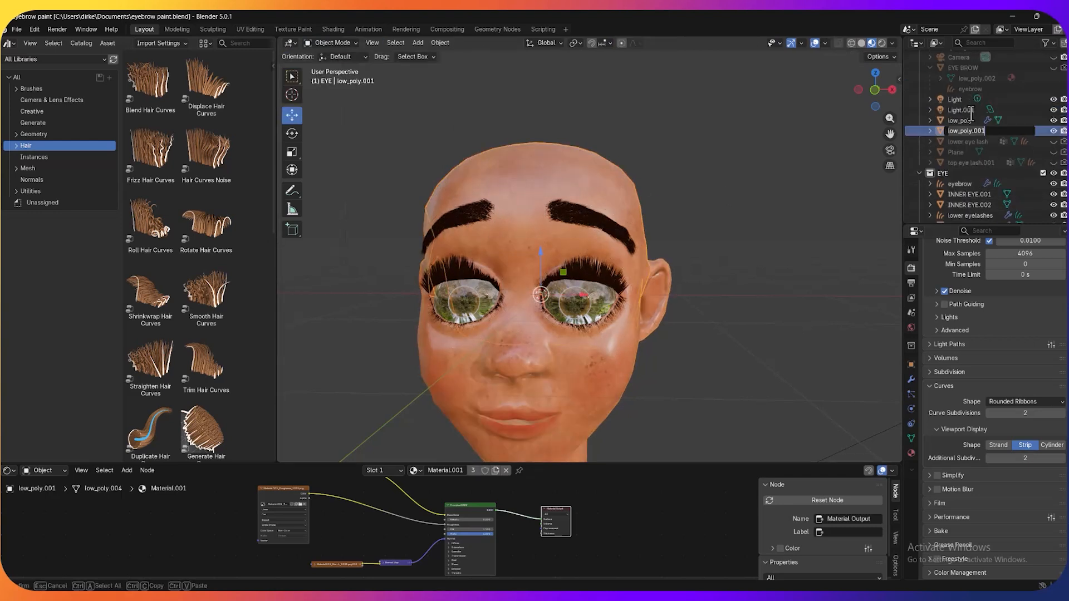
type("SCALP")
key("Return")
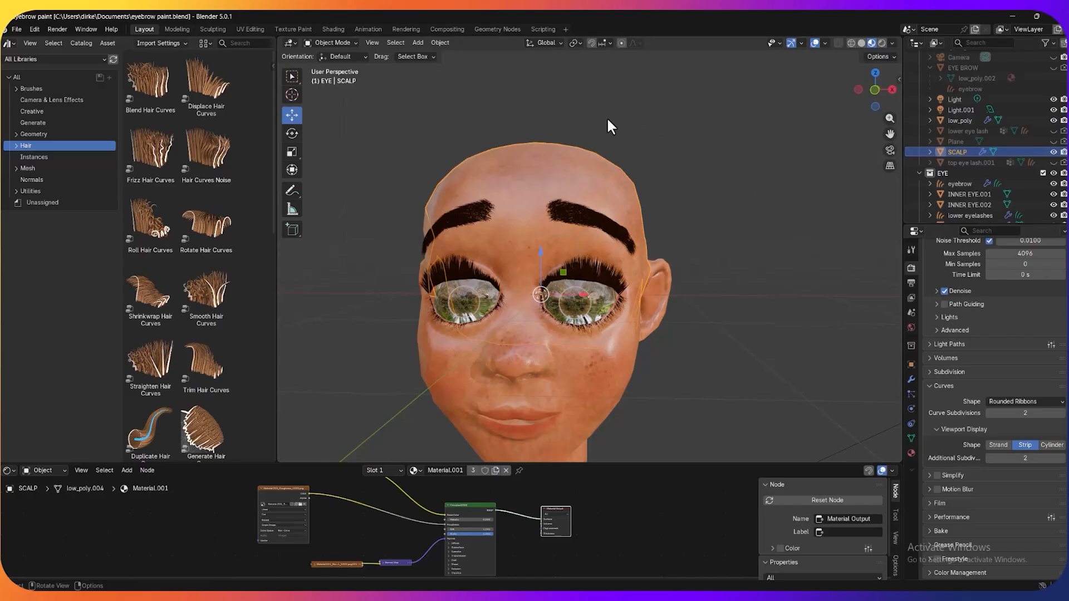
Enter Edit Mode on the SCALP object and select all of its faces
left_click(333, 43)
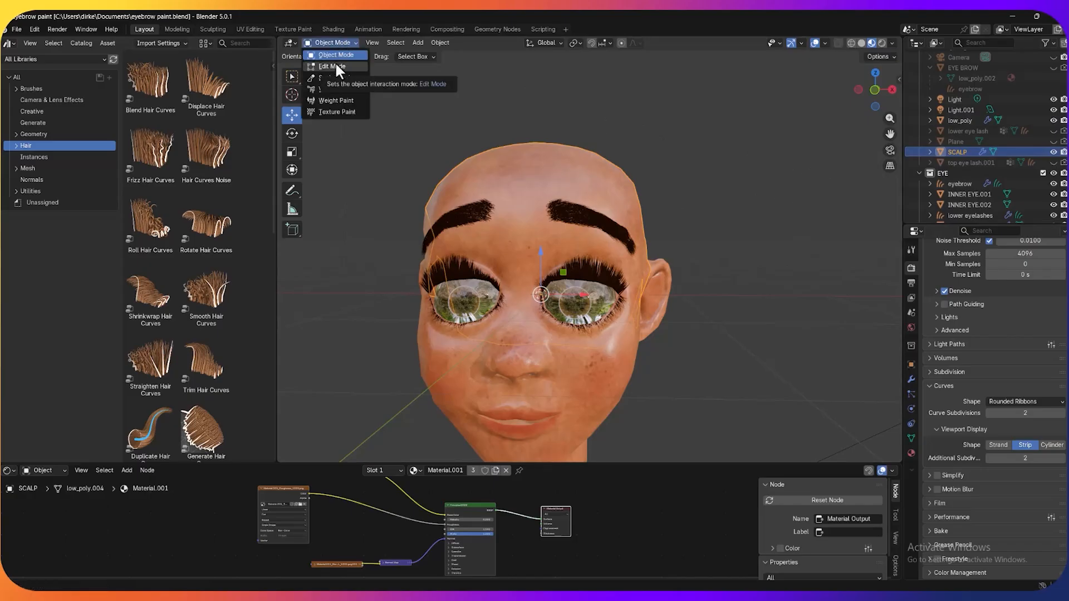
left_click(335, 62)
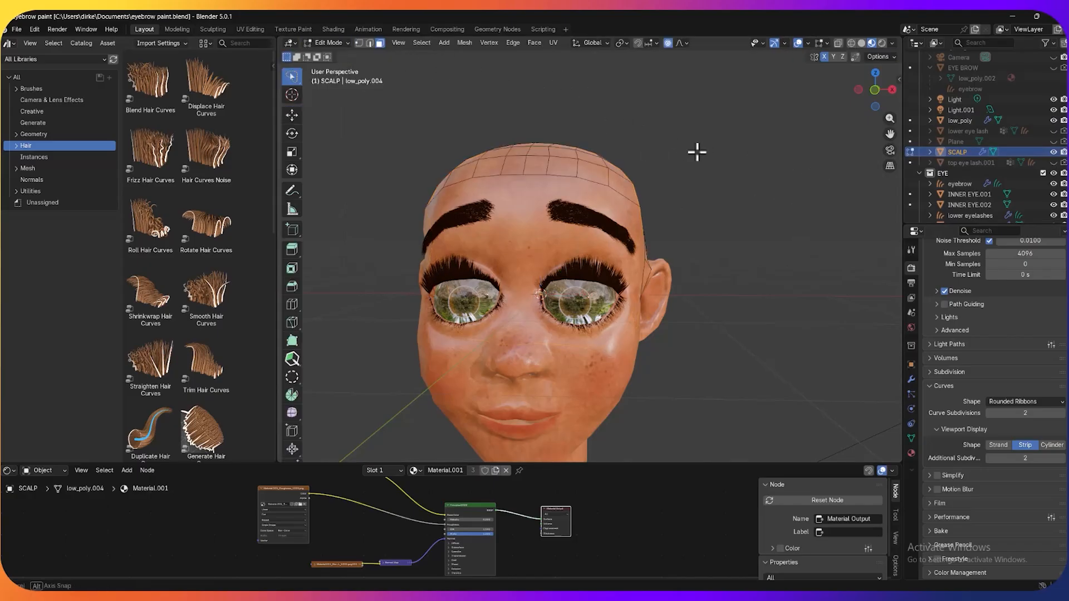
middle_click_drag(697, 153, 599, 159)
middle_click_drag(636, 173, 611, 176)
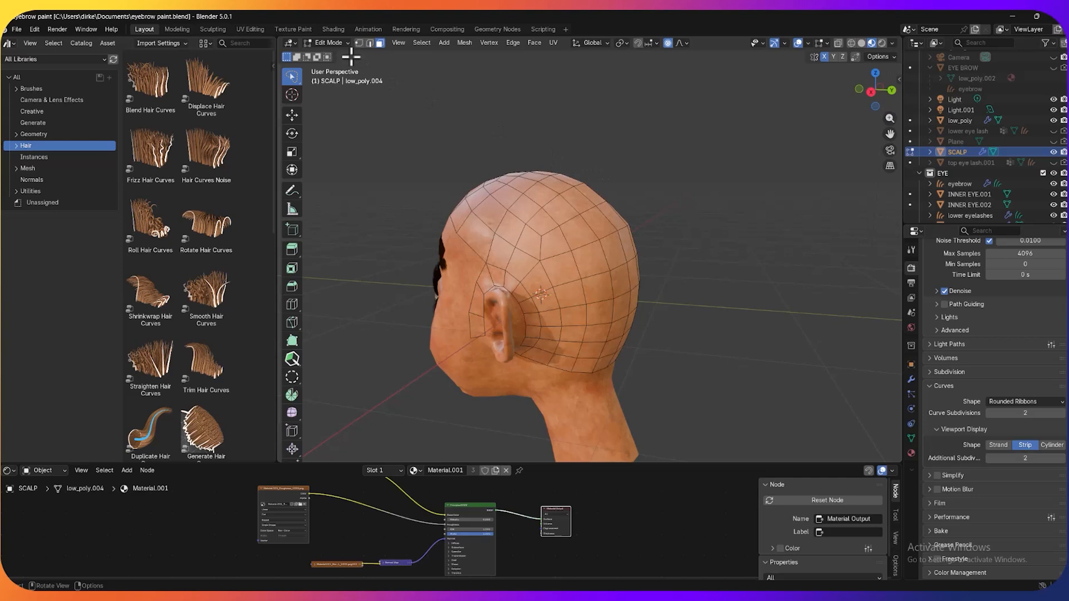
middle_click_drag(674, 184, 722, 194)
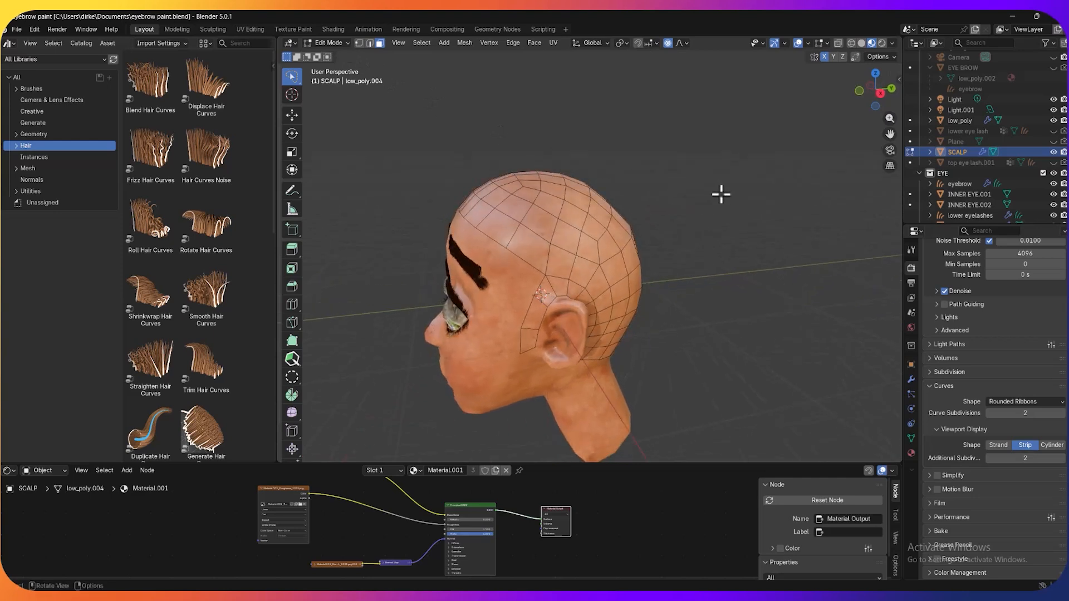
key("a")
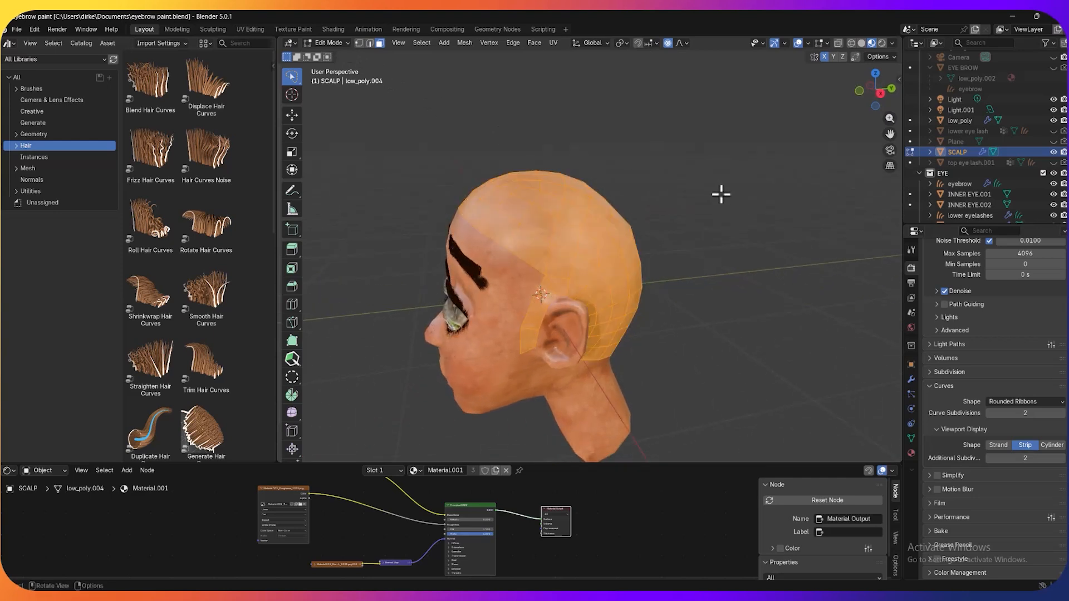
Show the scalp's UV layout in a UV Editor and unwrap all scalp faces with the Angle Based method
left_click(10, 43)
left_click(29, 93)
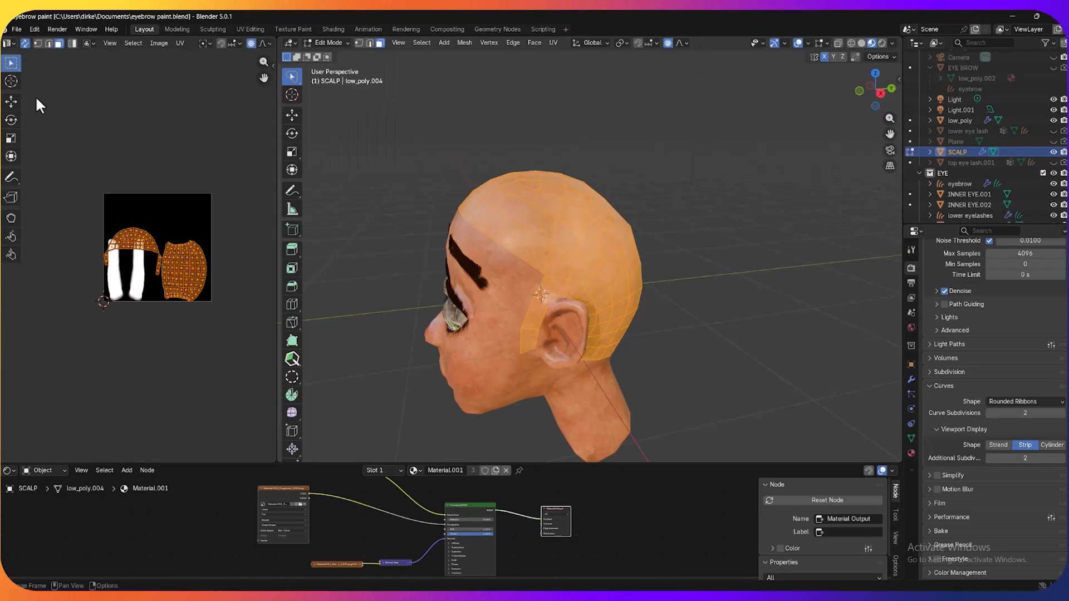
scroll(218, 236, "up", 3)
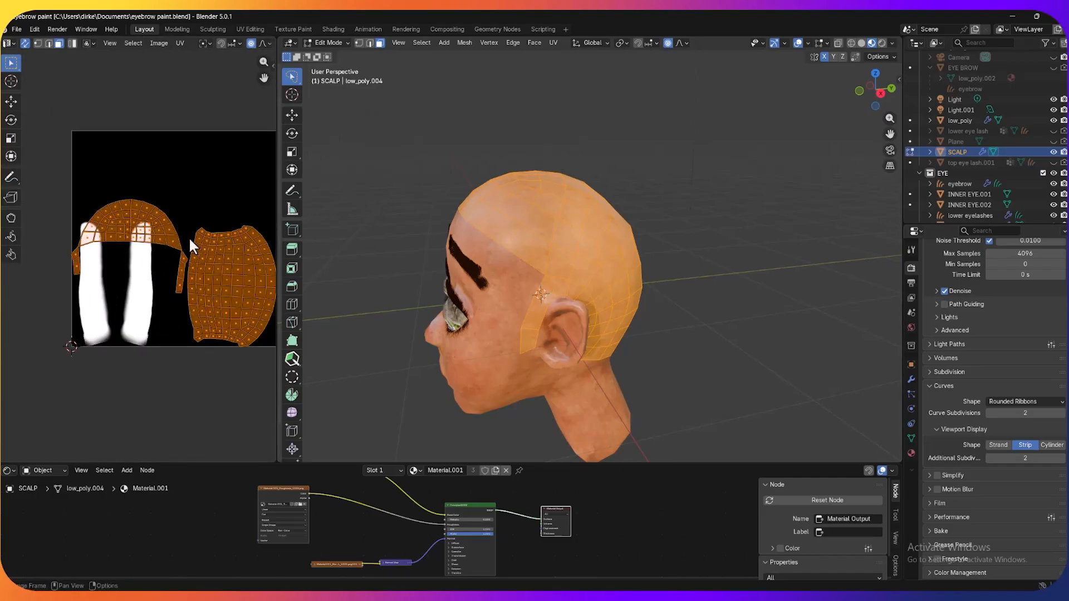
scroll(188, 236, "down", 2)
middle_click_drag(570, 192, 706, 178)
scroll(706, 178, "up", 1)
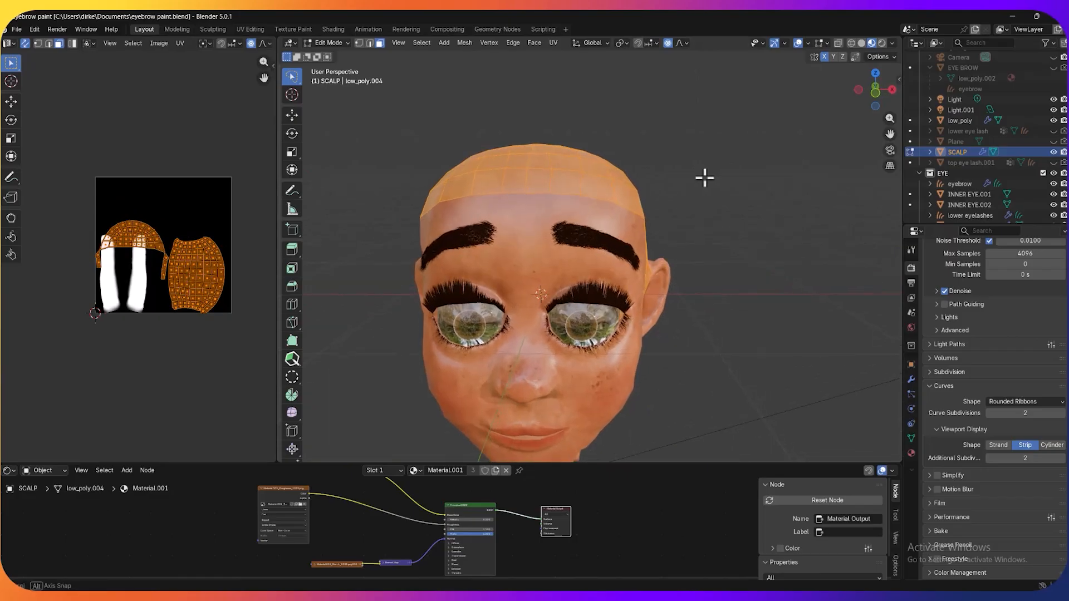
left_click(549, 44)
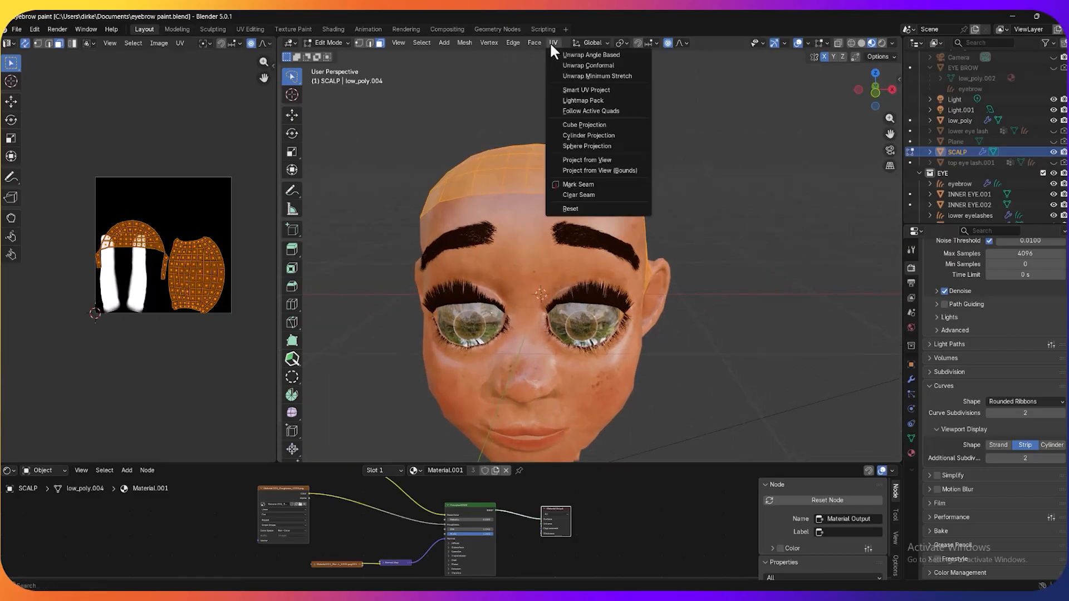
left_click(592, 55)
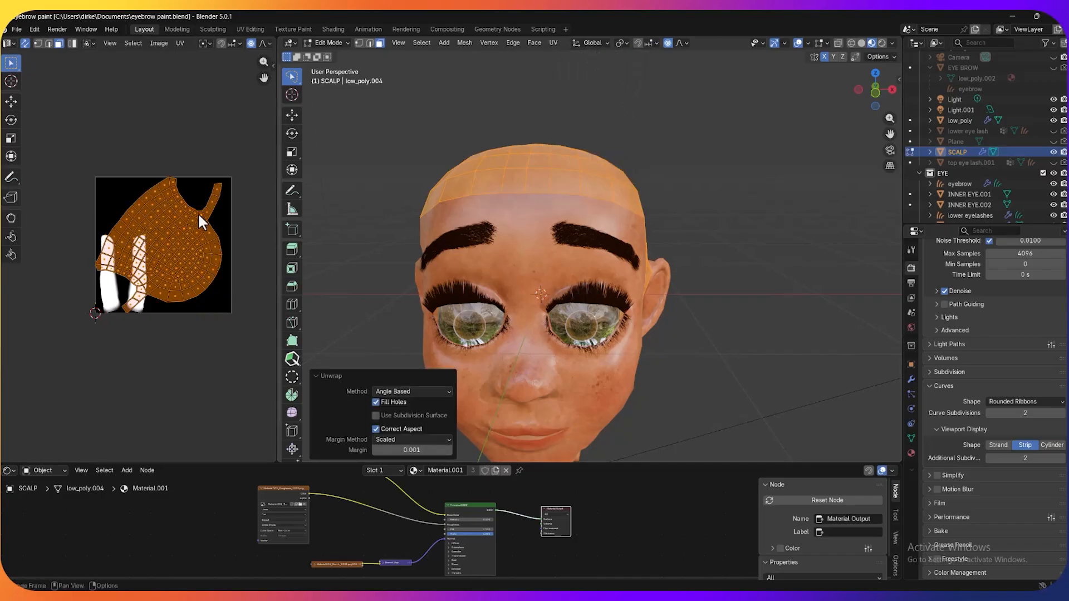
Widen the UV Editor and save its image as HEAD SCALP UV UNWRAP.png in the Documents folder
left_click_drag(278, 161, 363, 162)
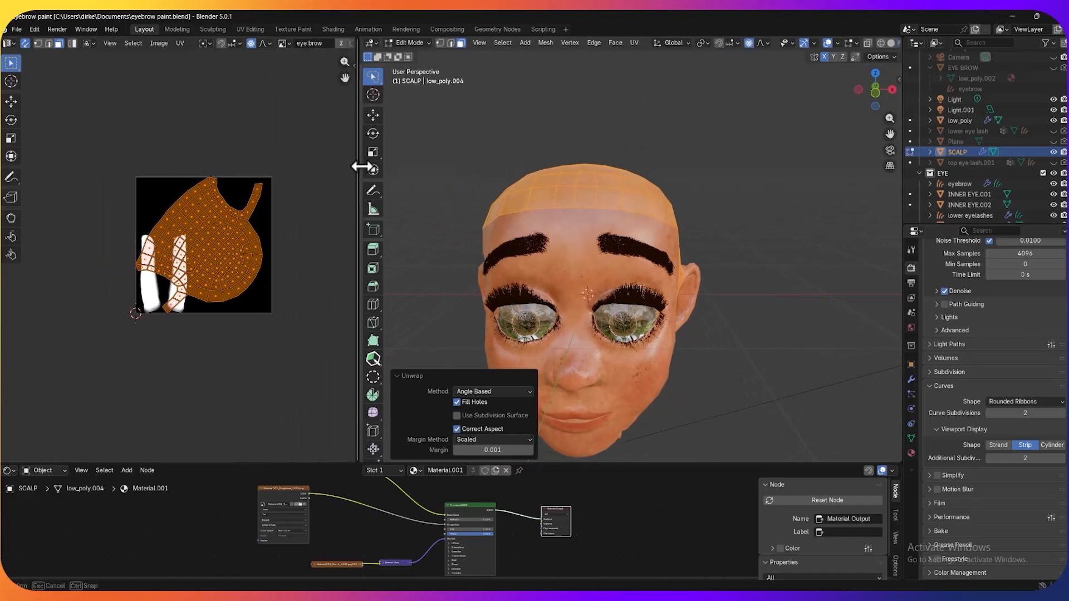
left_click(161, 43)
left_click(170, 160)
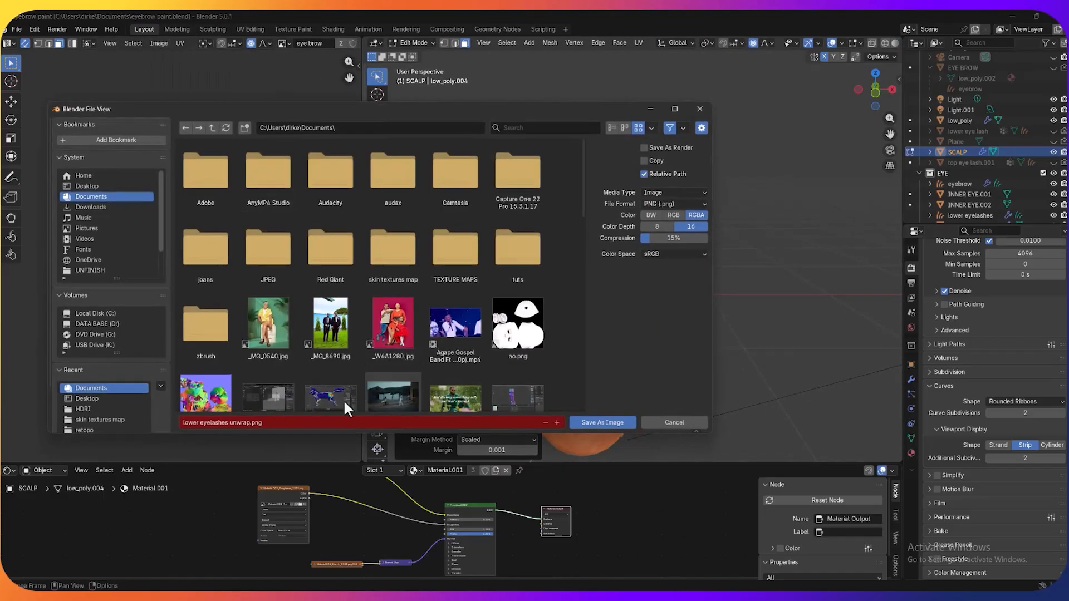
left_click(270, 423)
type("HEAD SCALP UV UNWRAP")
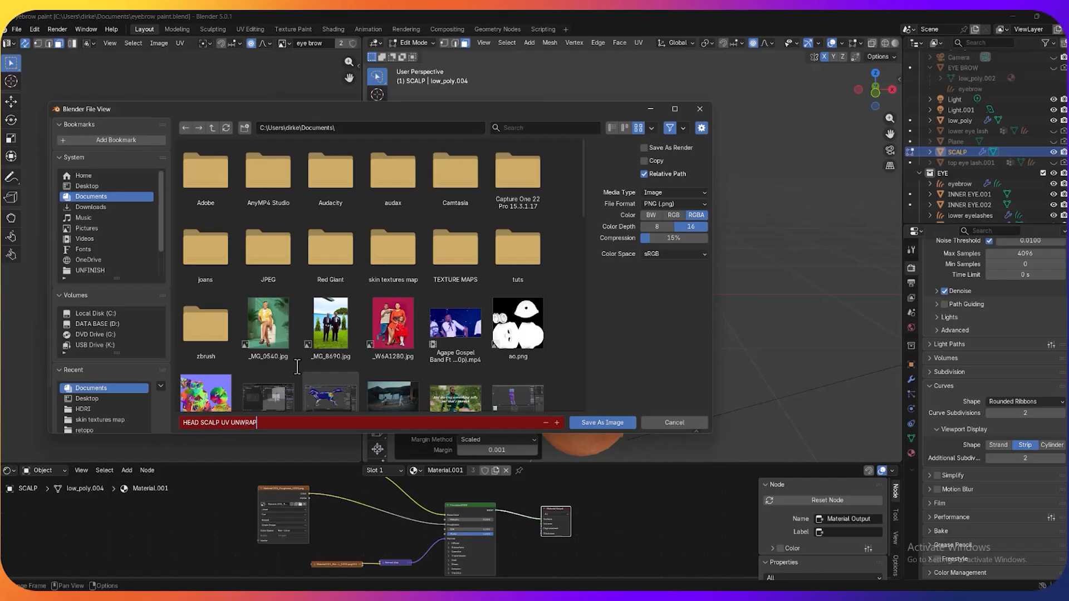
key("Return")
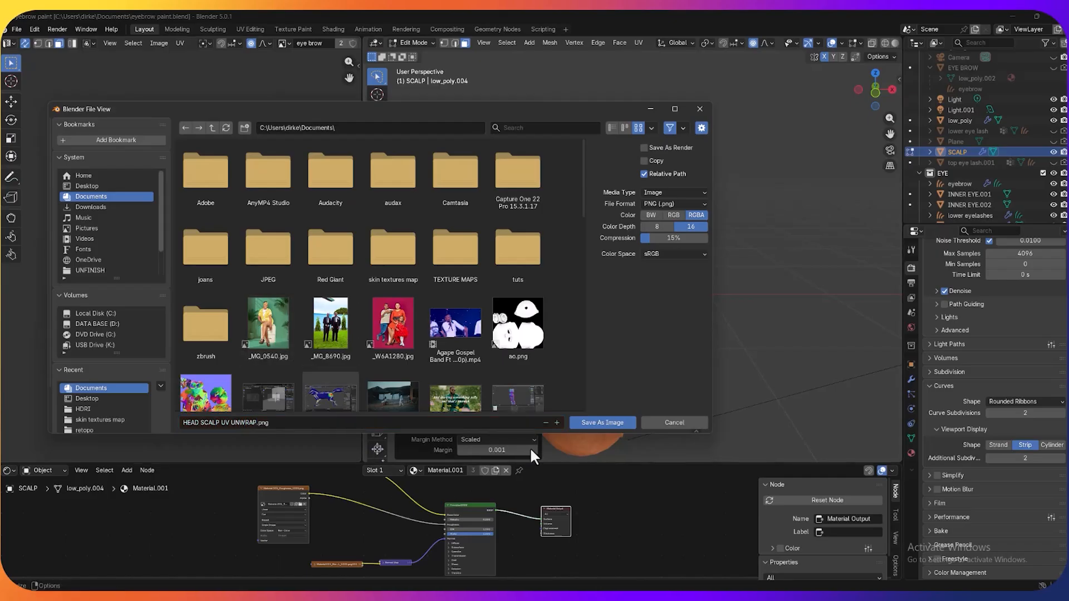
left_click(589, 424)
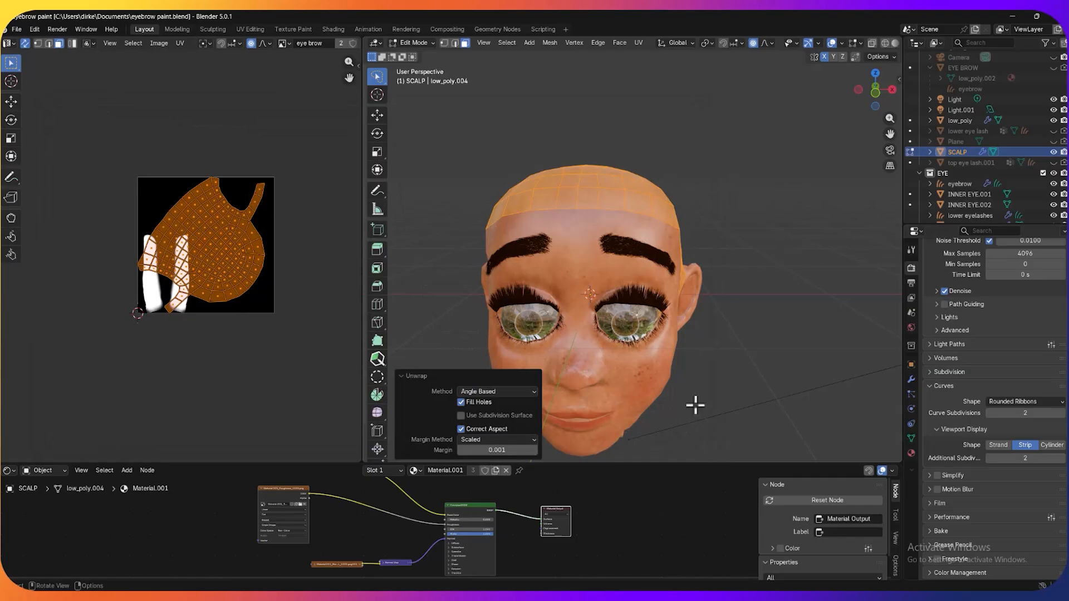
Deselect the scalp faces and return the SCALP object to Object Mode
left_click(767, 321)
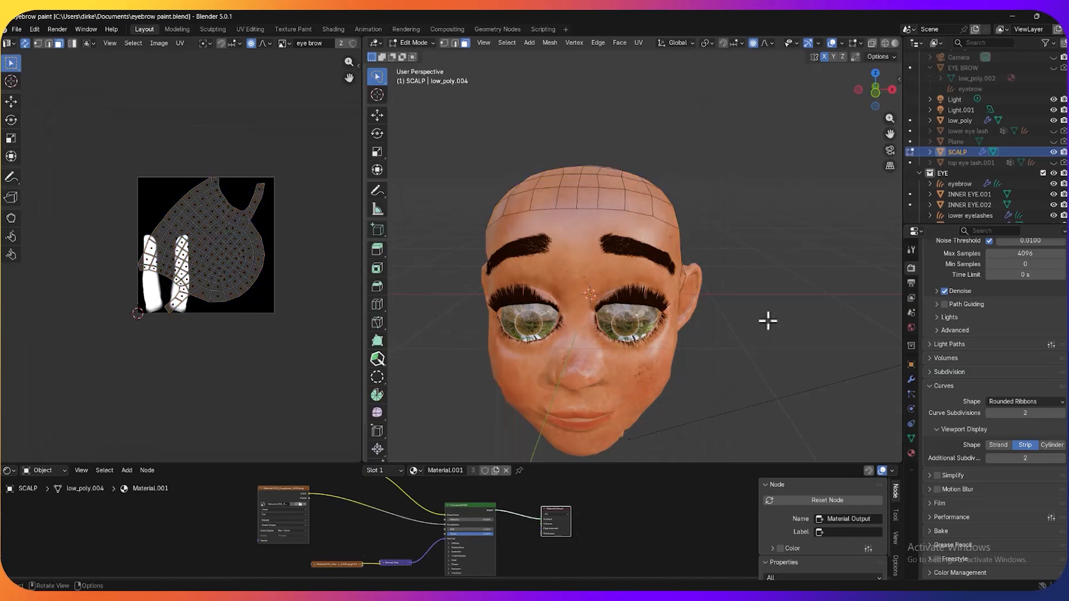
middle_click_drag(769, 318, 744, 286)
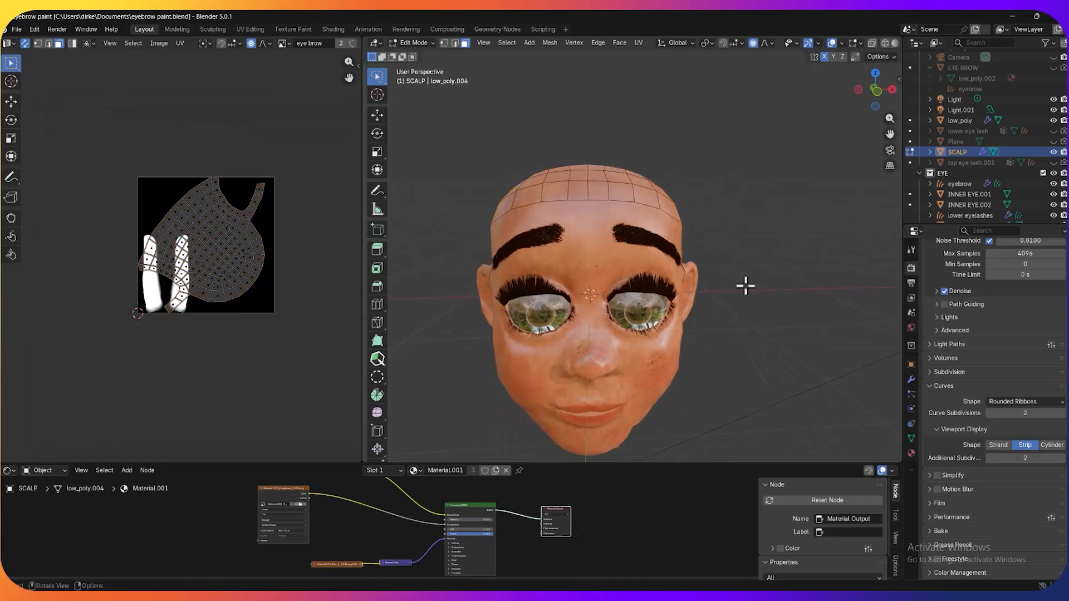
left_click(416, 40)
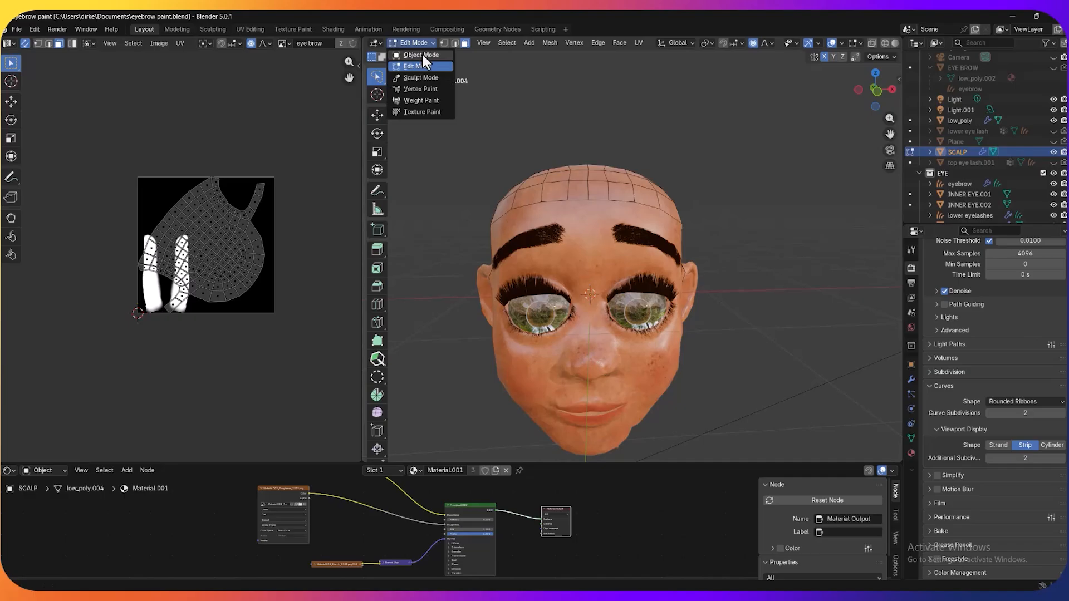
left_click(422, 53)
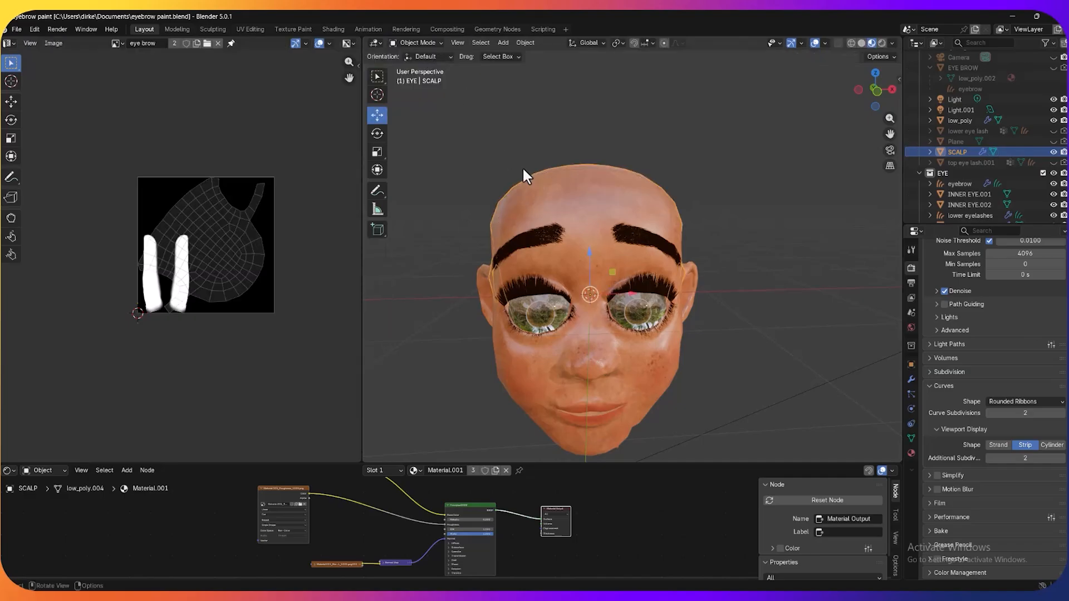
left_click(9, 43)
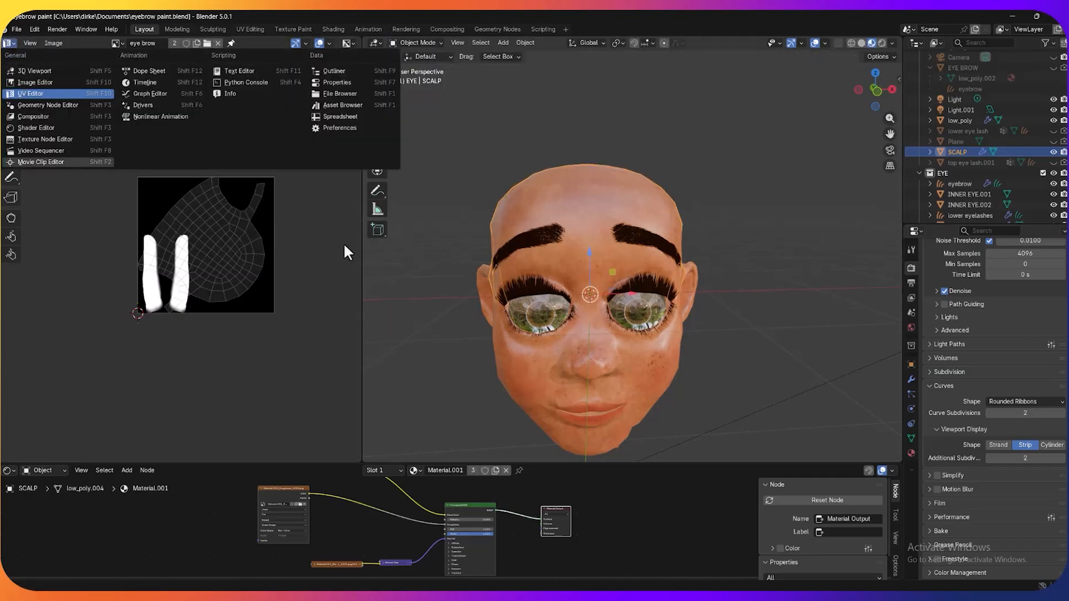
right_click(362, 247)
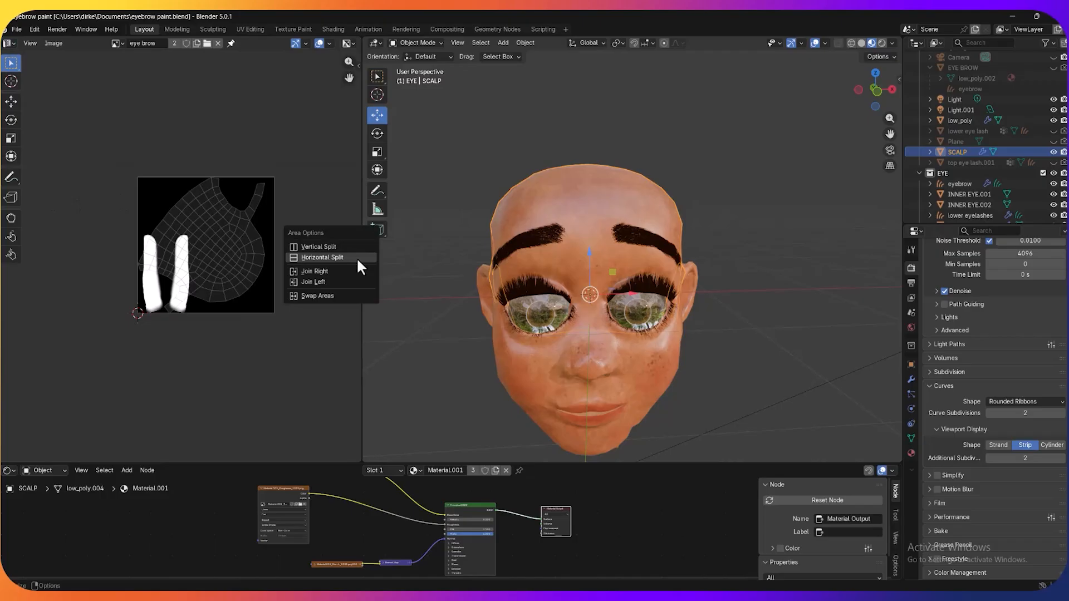
left_click(357, 260)
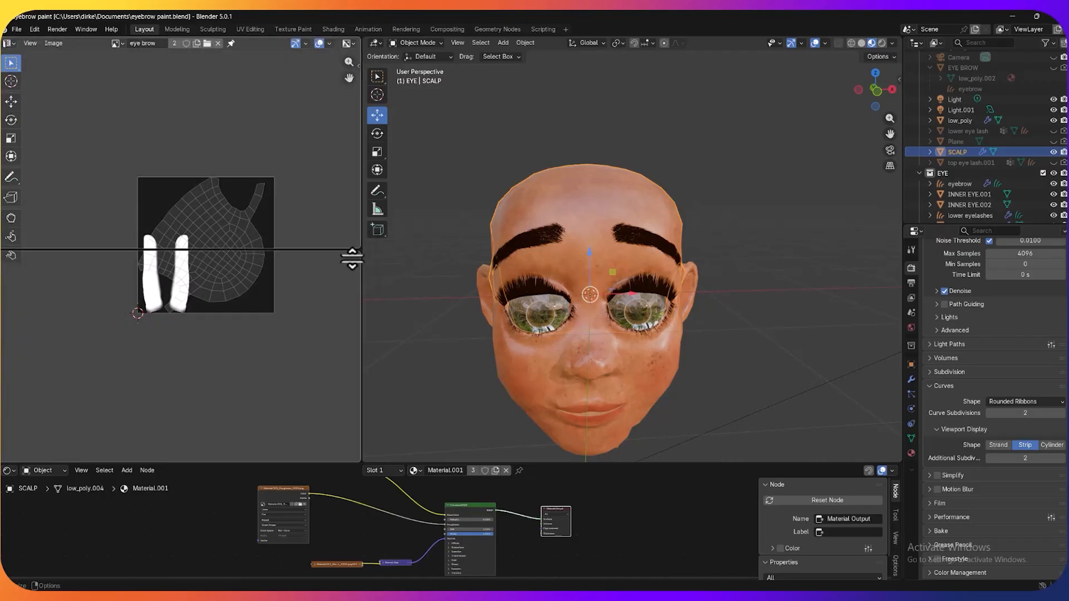
right_click(356, 259)
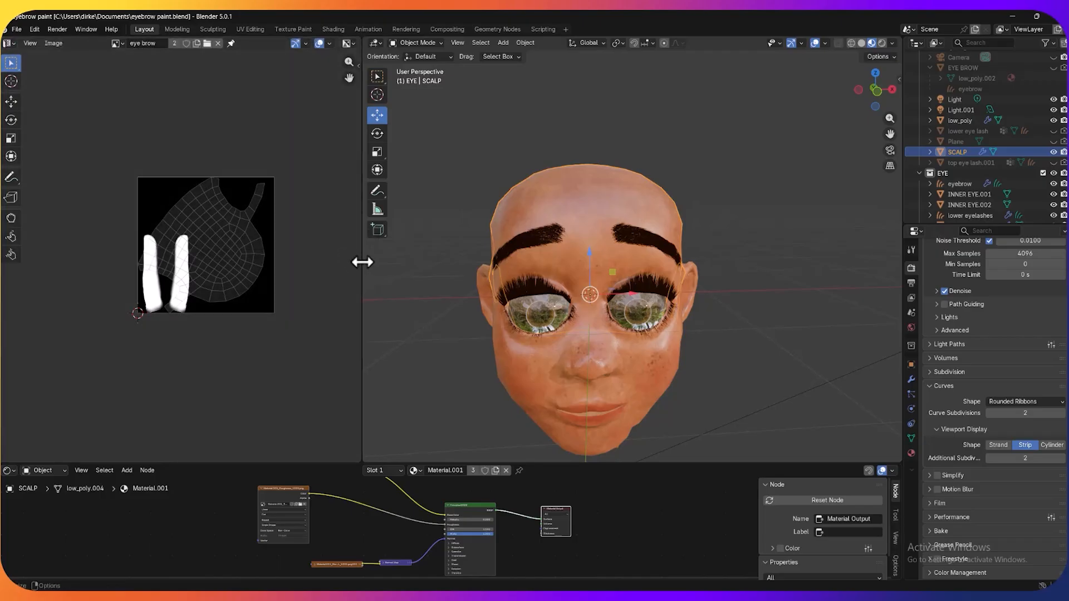
Join the UV Editor area into the 3D viewport so that only the viewport remains
right_click(361, 260)
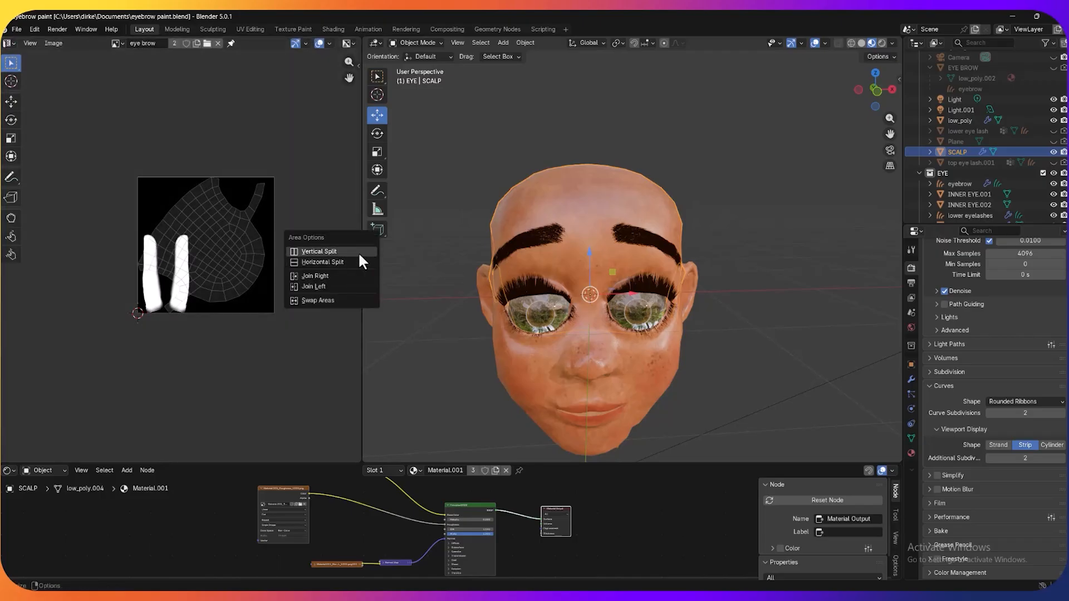
left_click(359, 285)
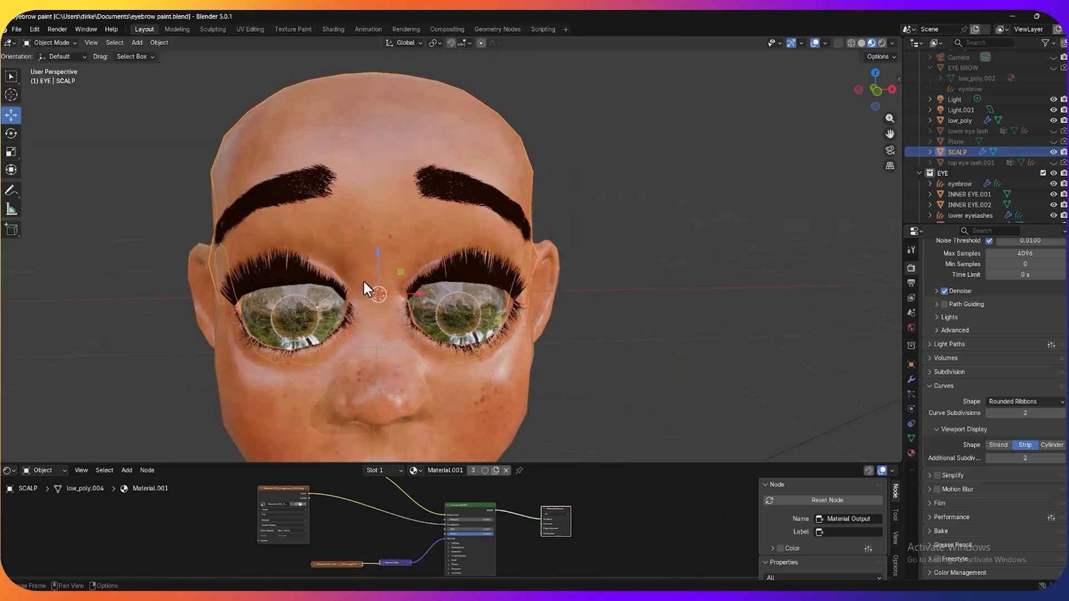
Add an Empty Hair curves object to the SCALP mesh
middle_click_drag(885, 128, 583, 178)
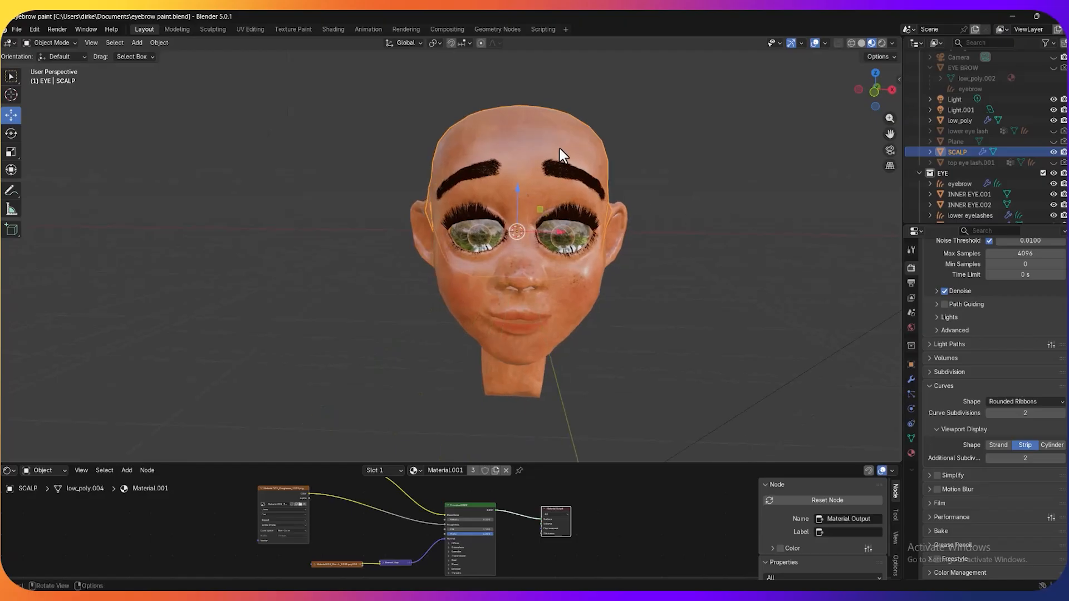
key("shift+a")
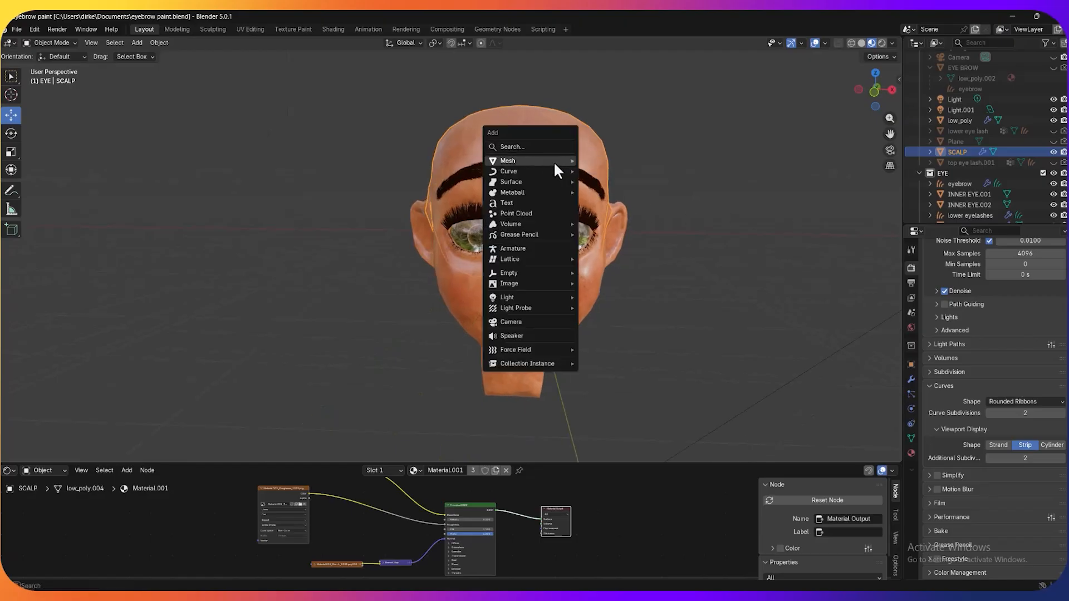
mouse_move(557, 171)
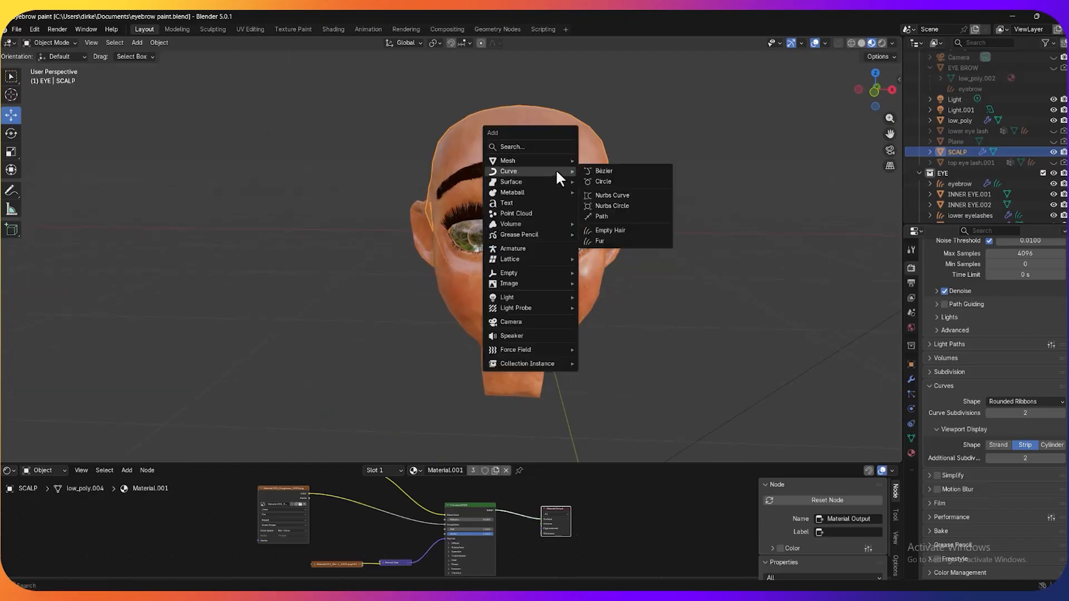
left_click(634, 228)
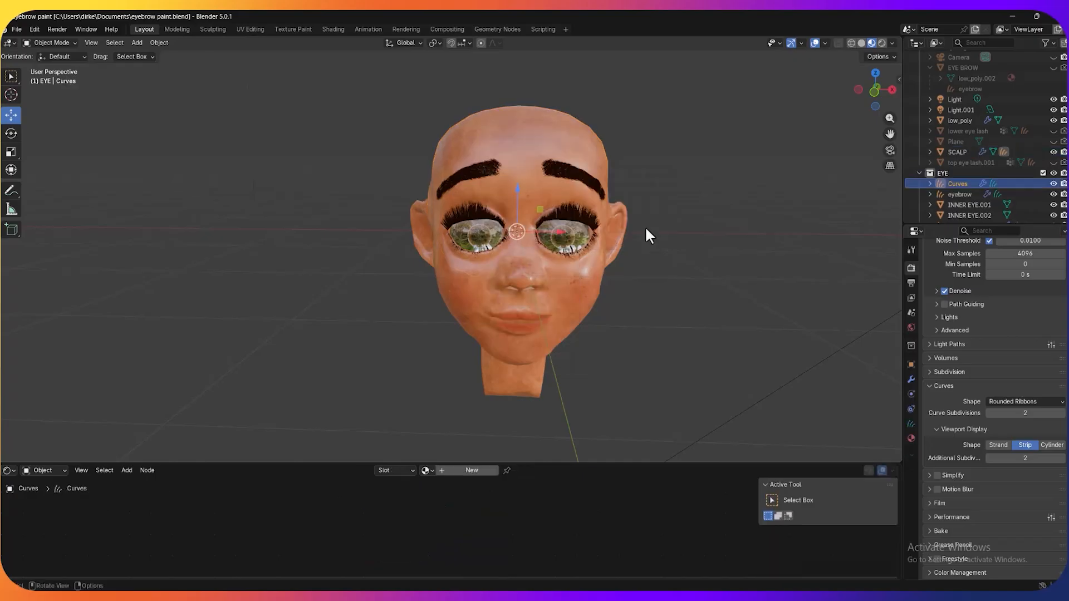
middle_click_drag(695, 225, 692, 229)
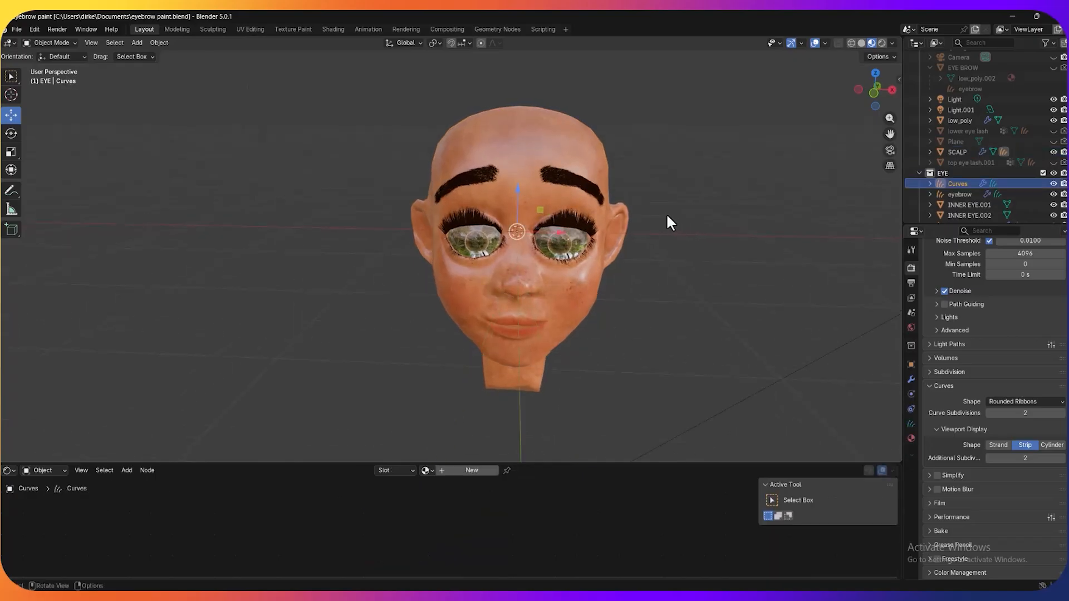
Put the new hair curves in Sculpt Mode and enable X mirror symmetry in the tool settings
left_click(53, 43)
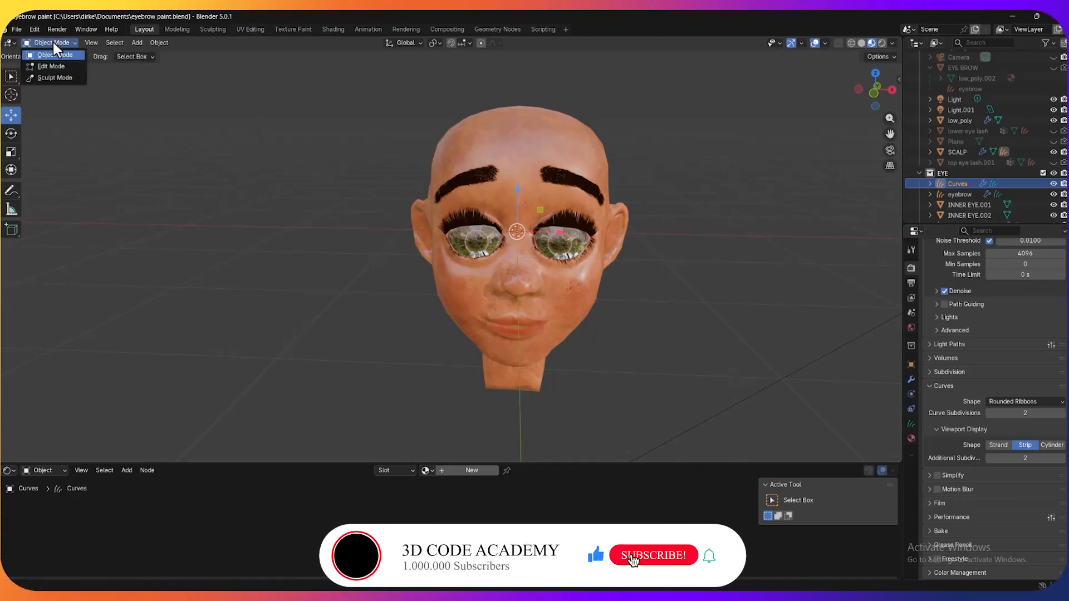
left_click(57, 81)
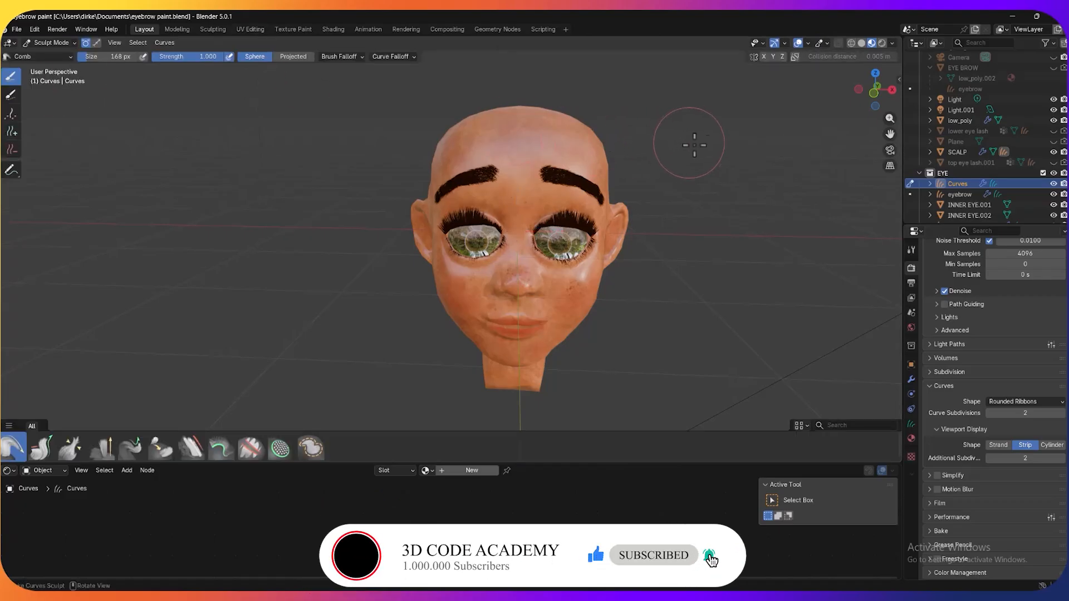
left_click(899, 81)
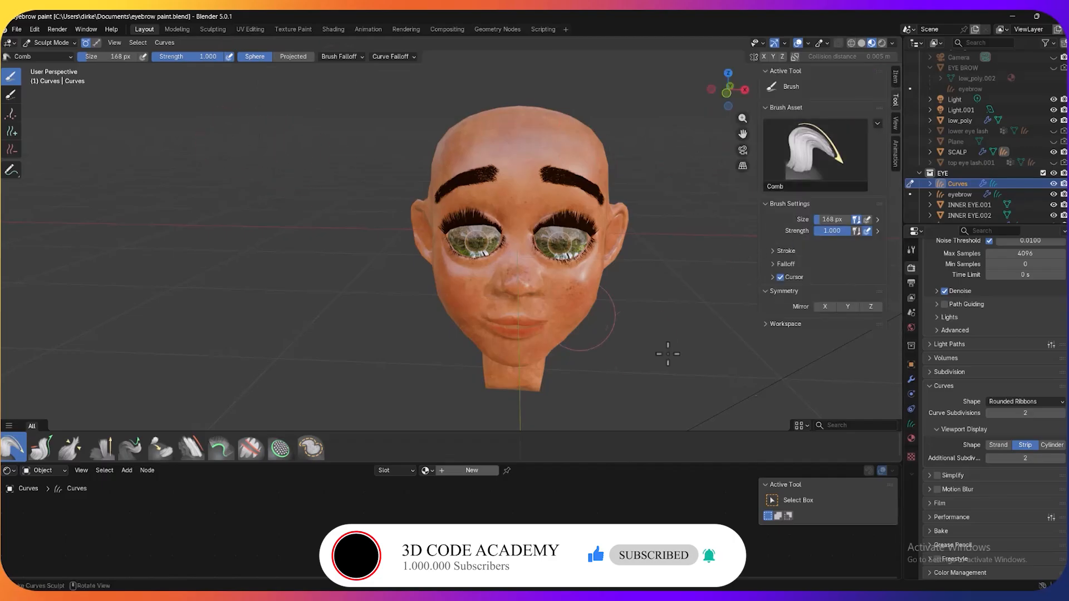
left_click(826, 306)
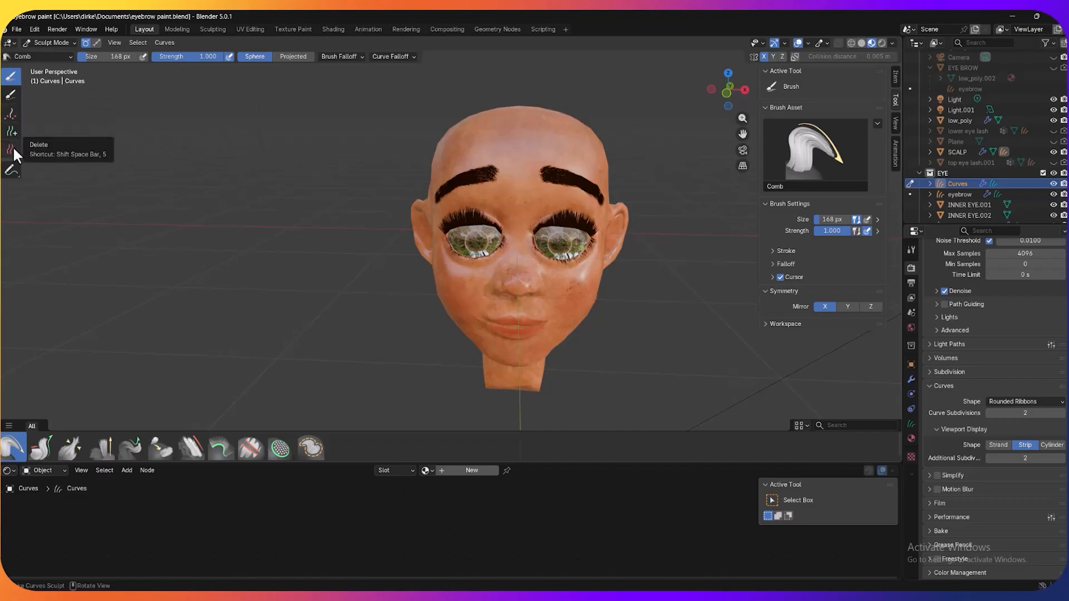
Activate the Density brush for the hair curves and set its minimum distance to 0.08 m
left_click(10, 114)
middle_click_drag(611, 115, 617, 214)
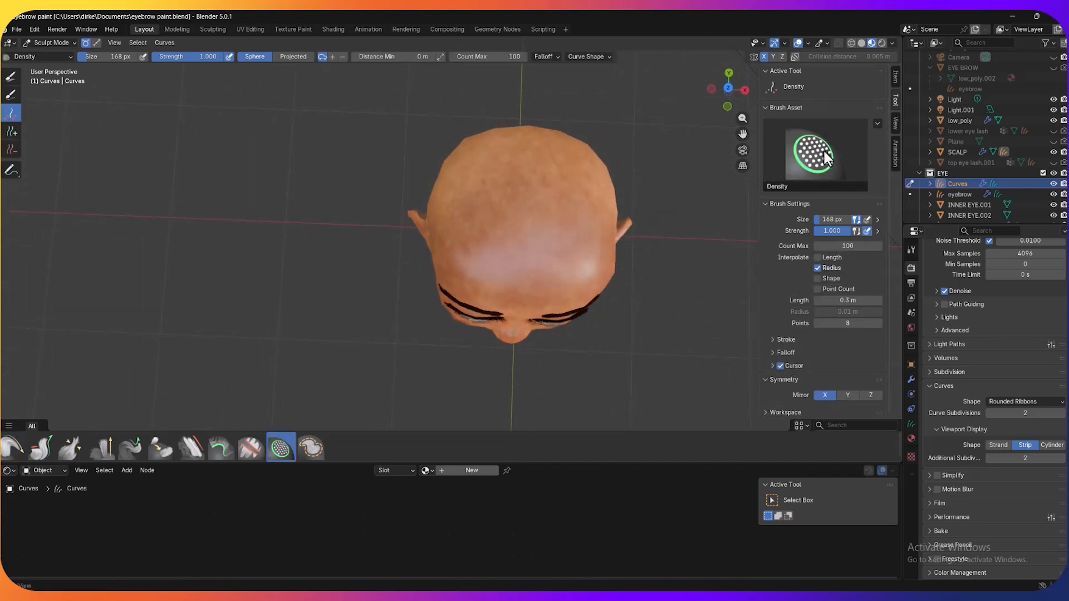
left_click(440, 57)
left_click(502, 190)
left_click(797, 330)
middle_click_drag(415, 126, 412, 119)
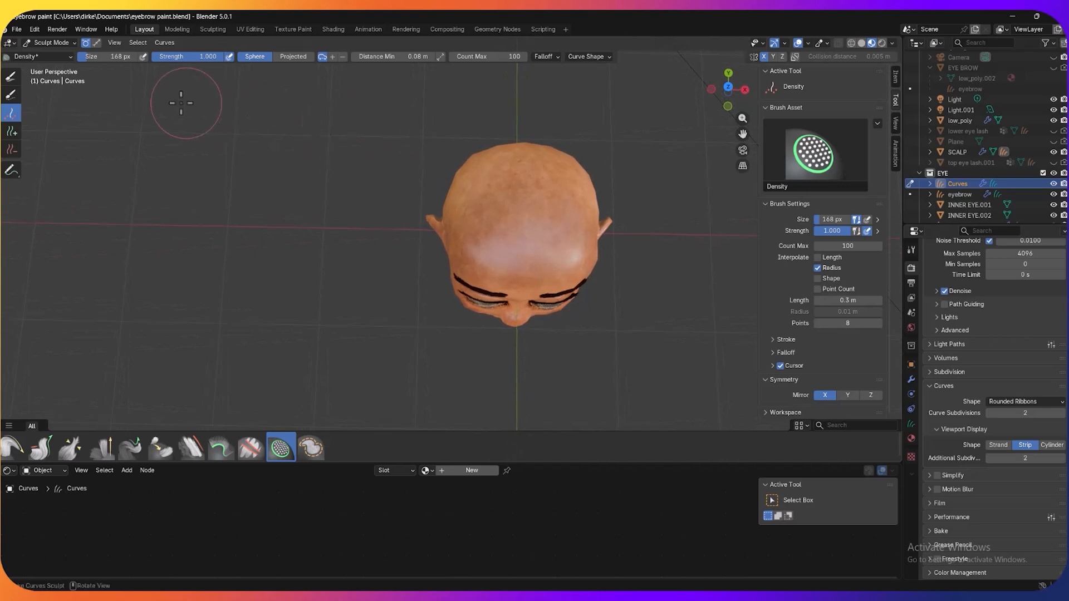
middle_click_drag(206, 156, 202, 159)
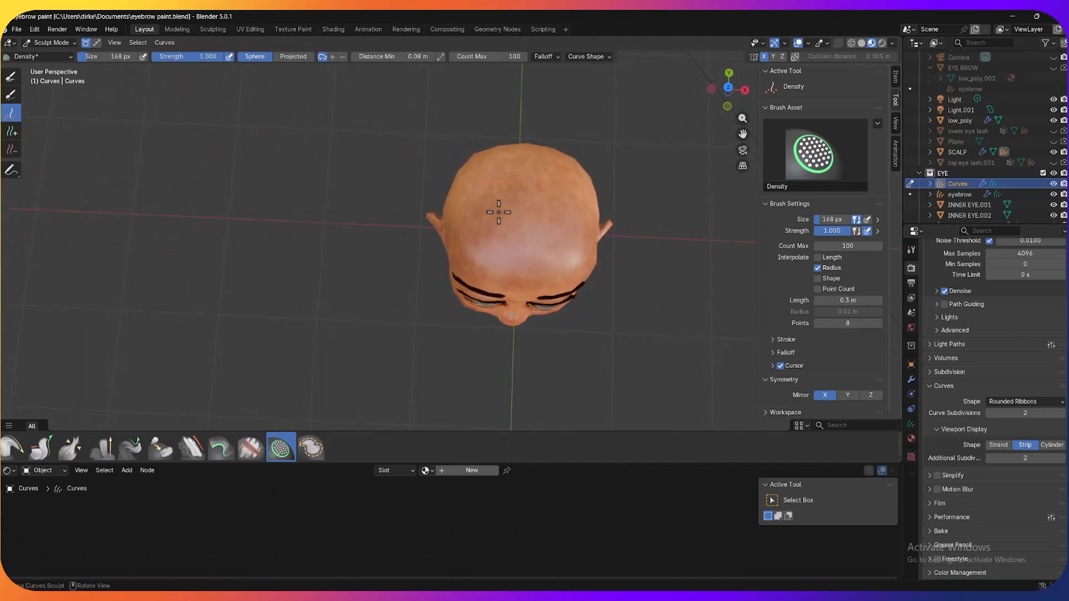
Paint hair strands over the crown, sides and upper back of the scalp with the Density brush
mouse_move(532, 245)
left_mouse_down()
mouse_move(478, 220)
mouse_move(491, 167)
mouse_move(467, 194)
left_mouse_up()
middle_click_drag(656, 243, 569, 185)
middle_click_drag(625, 210, 533, 176)
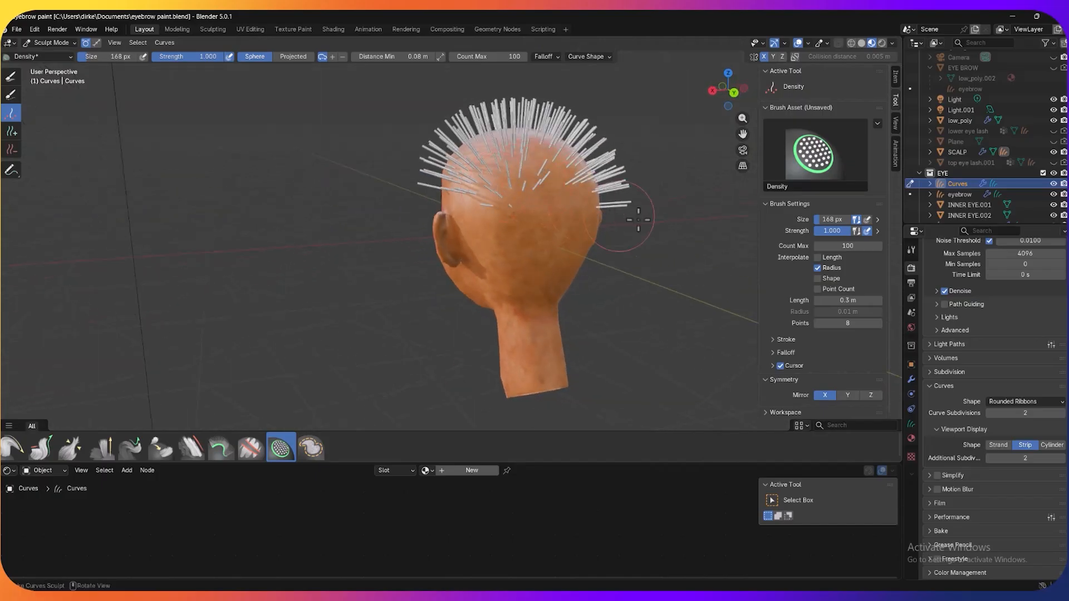
middle_click_drag(639, 220, 539, 206)
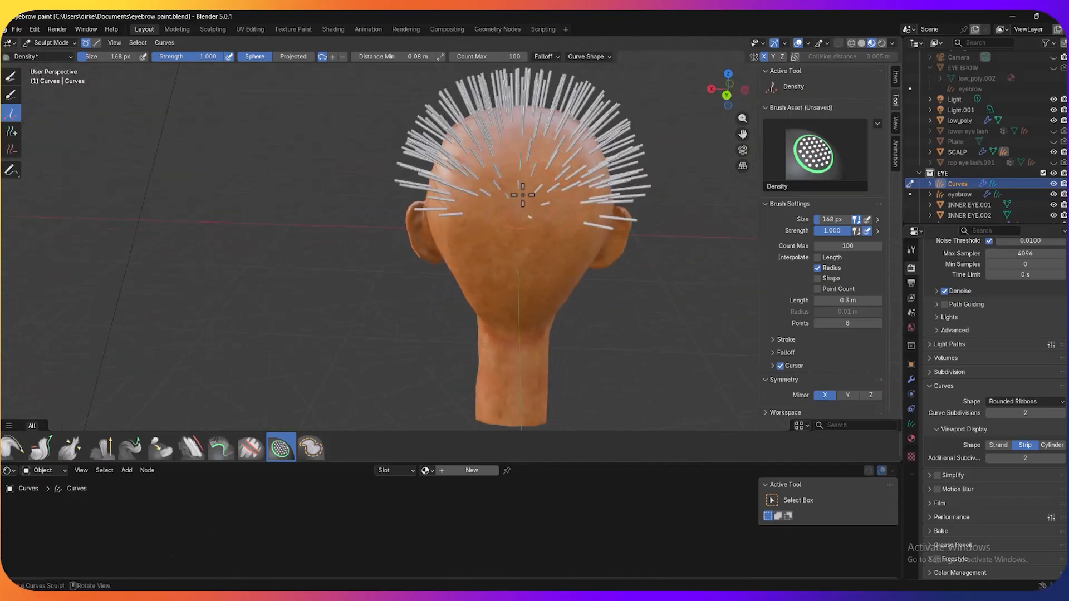
middle_click_drag(653, 268, 460, 261)
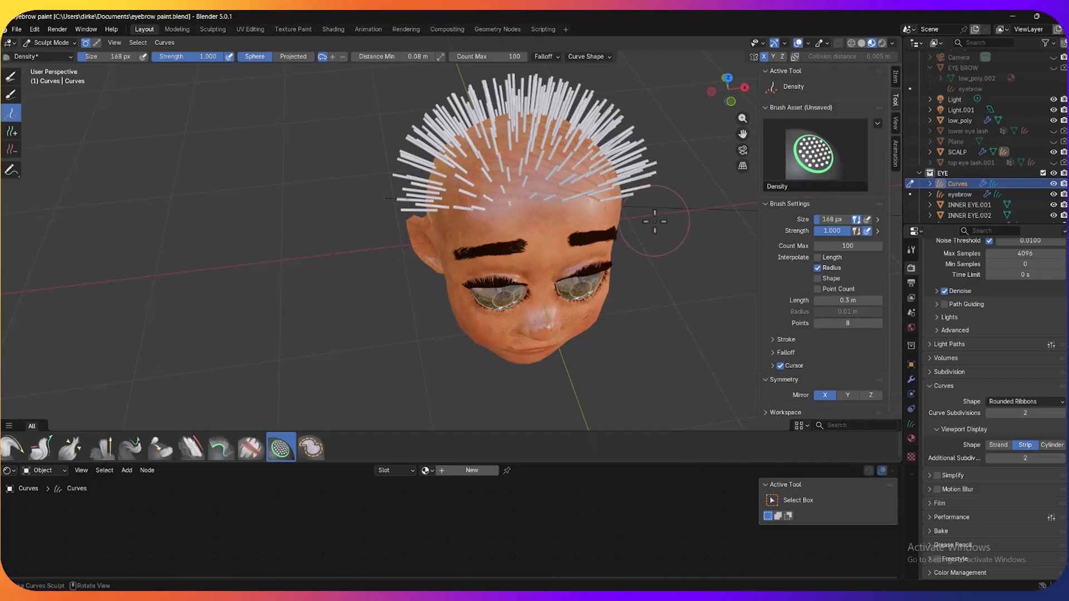
middle_click_drag(649, 220, 597, 181)
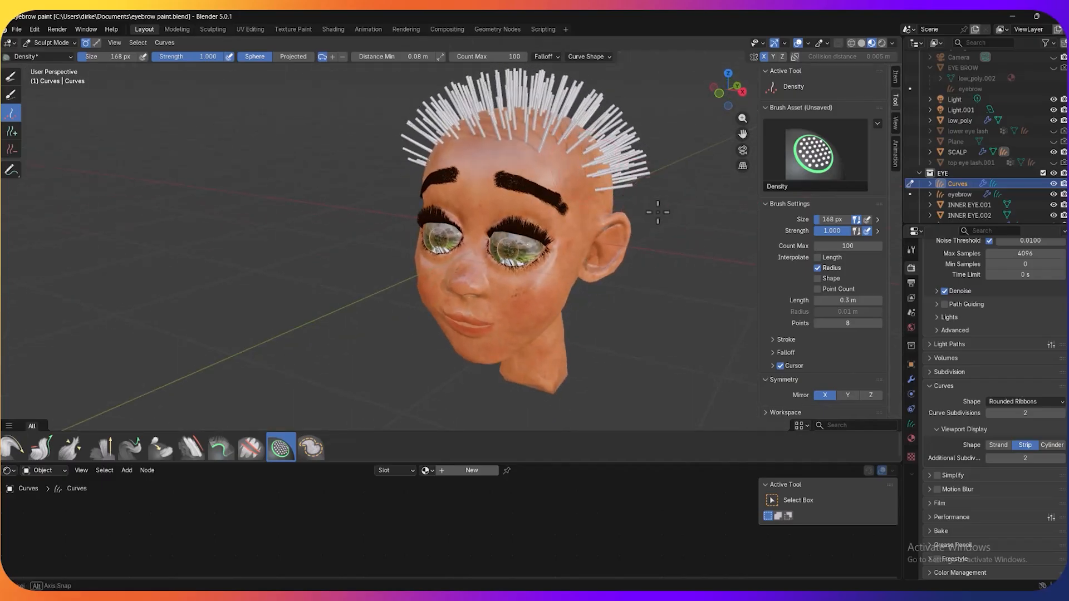
mouse_move(658, 204)
middle_mouse_down()
mouse_move(700, 222)
mouse_move(692, 210)
middle_mouse_up()
scroll(693, 216, "down", 4)
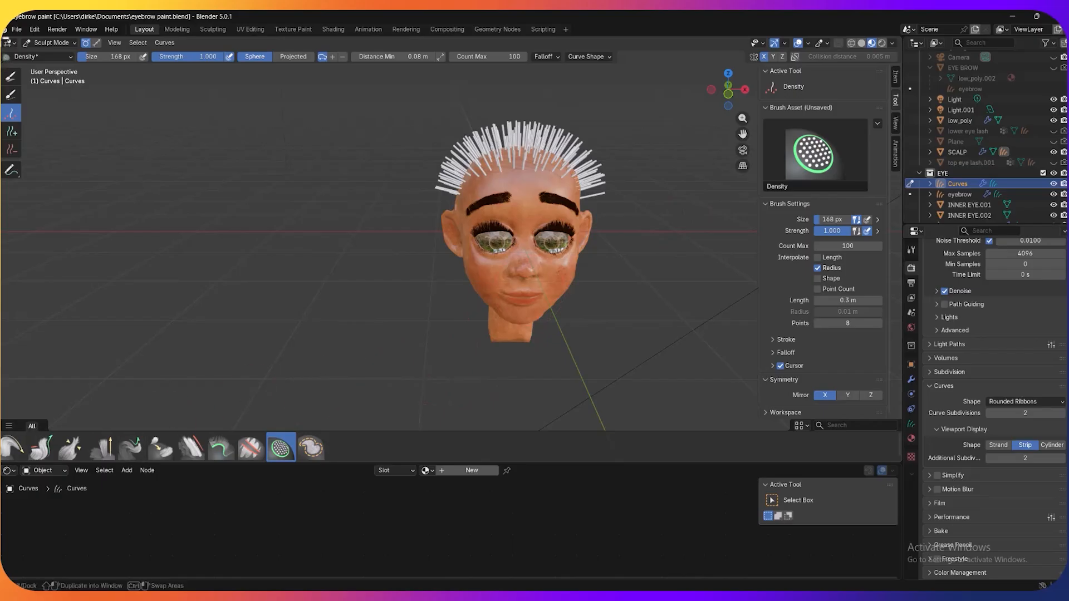
Split the 3D viewport, turn the new area into an Asset Browser and widen it
left_click_drag(4, 39, 231, 95)
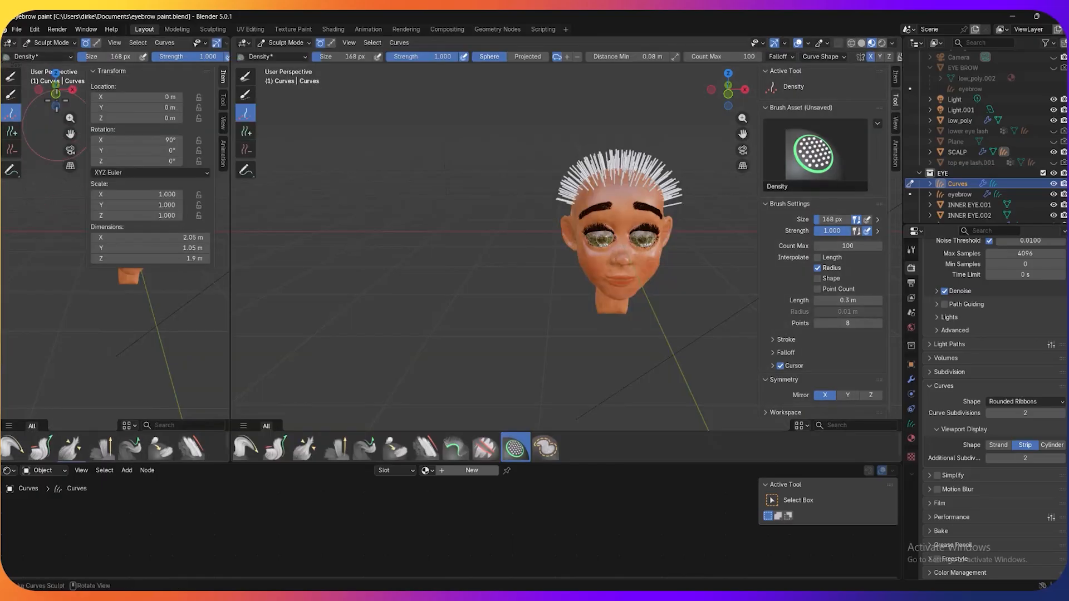
left_click(11, 43)
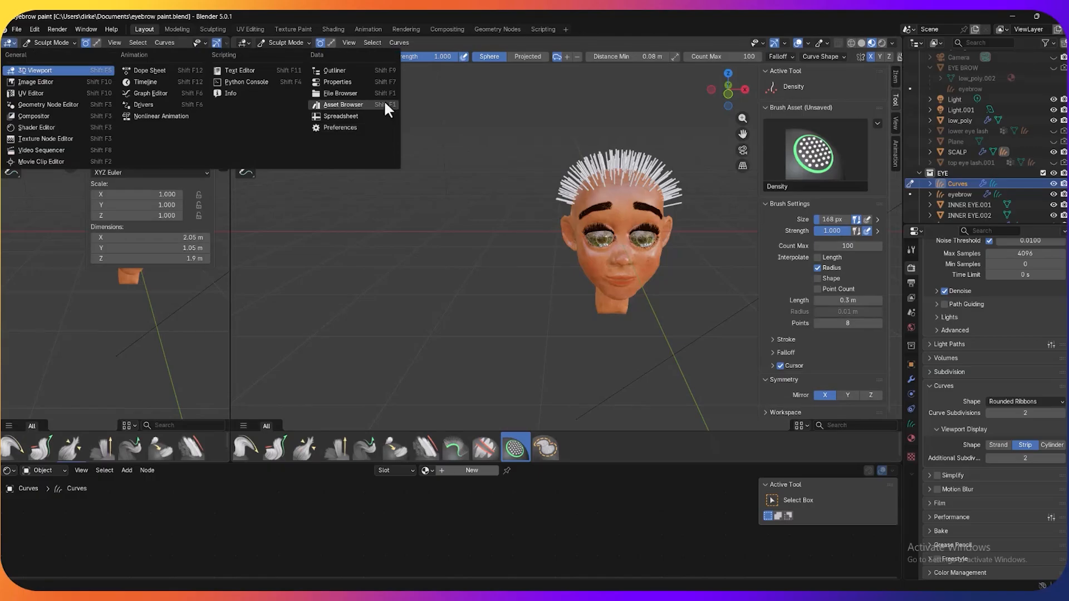
left_click(384, 103)
mouse_move(231, 213)
left_mouse_down()
mouse_move(373, 201)
mouse_move(278, 187)
left_mouse_up()
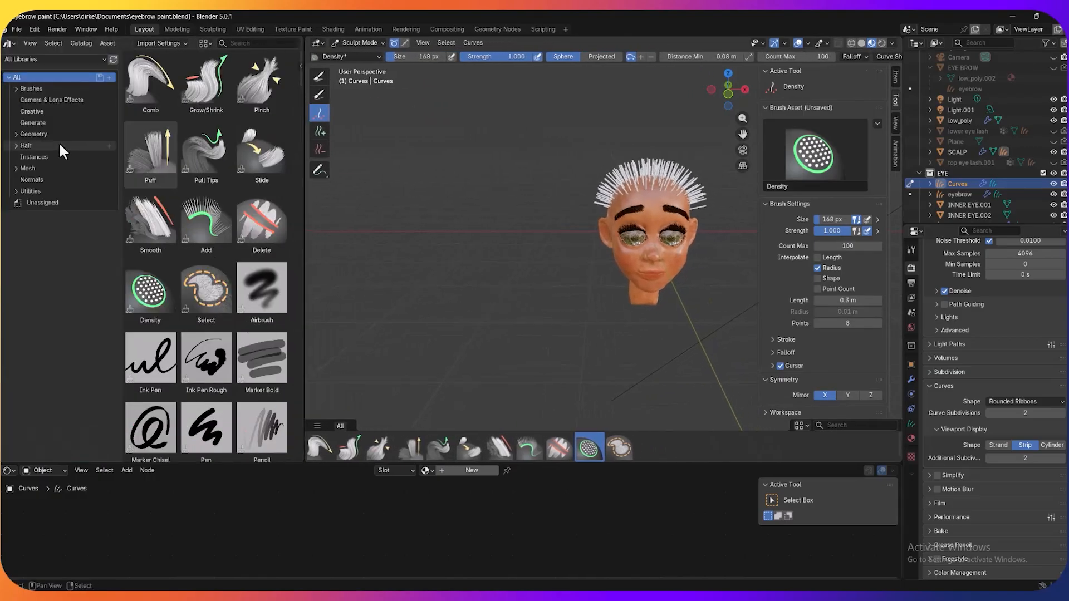
Apply the Set Hair Curve Profile asset from the Hair catalog to the scalp's hair curves
left_click(57, 143)
scroll(234, 240, "down", 3)
scroll(244, 257, "down", 2)
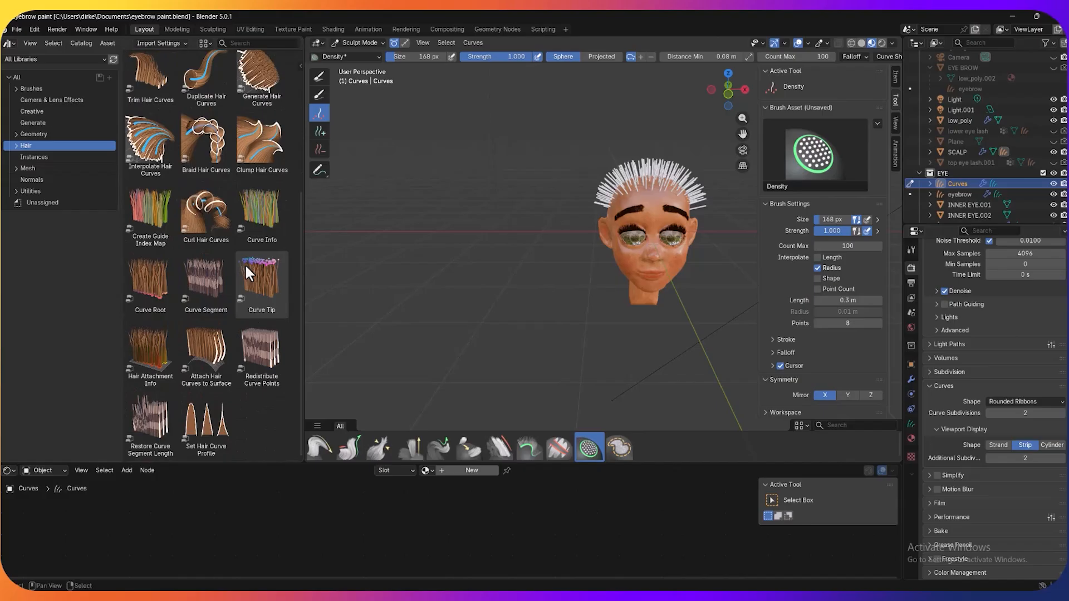
left_click_drag(216, 416, 652, 176)
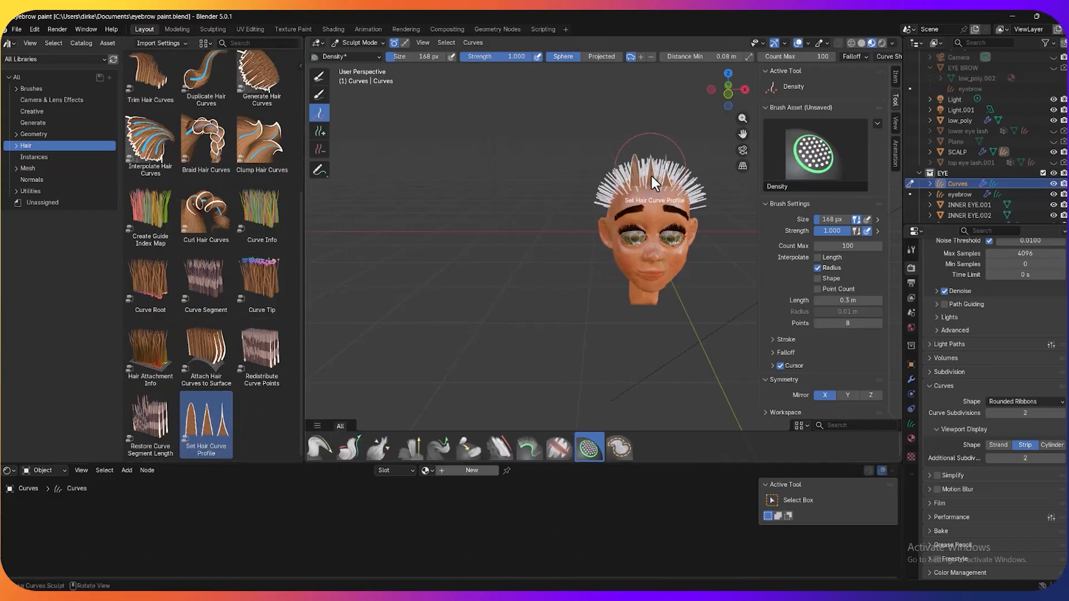
middle_click_drag(713, 306, 705, 308)
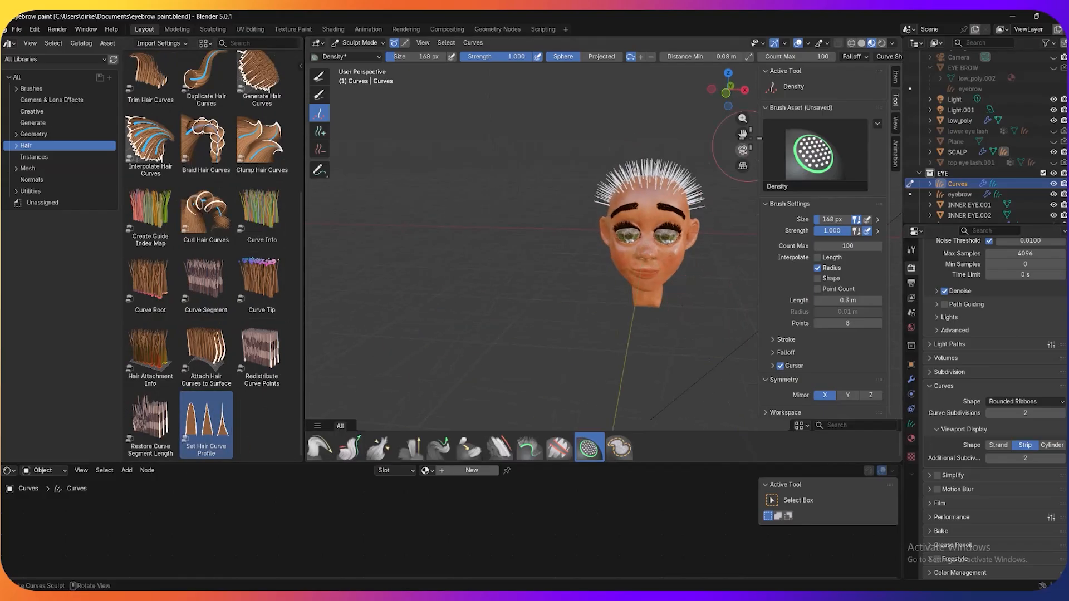
left_click_drag(743, 134, 652, 197)
scroll(674, 213, "up", 5)
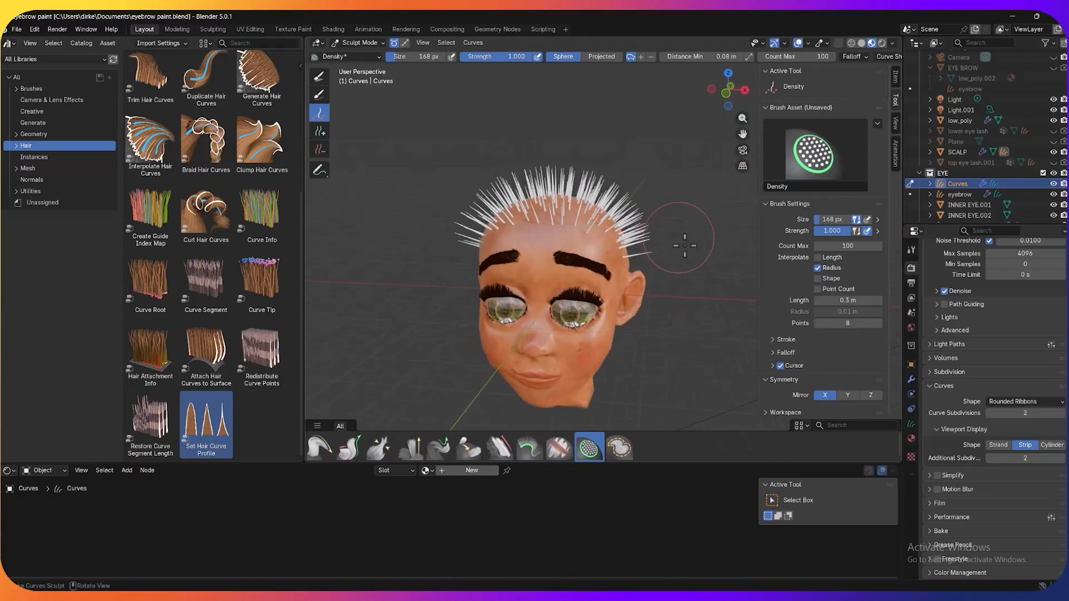
middle_click_drag(726, 301, 763, 301)
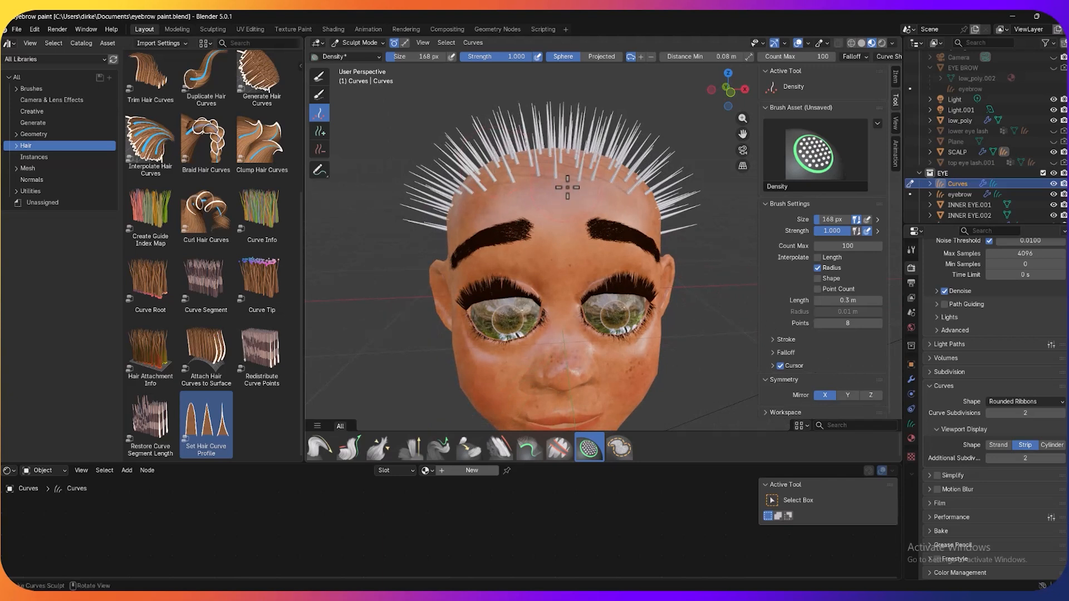
Set the radius of the Set Hair Curve Profile modifier to 0.001 m
left_click(912, 381)
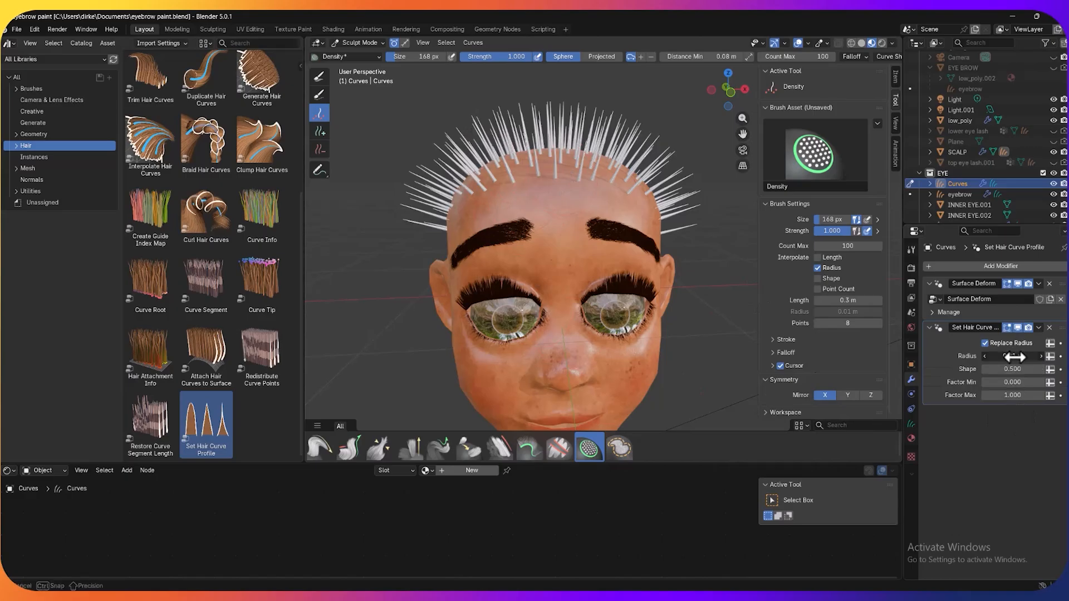
left_click(995, 357)
key("Return")
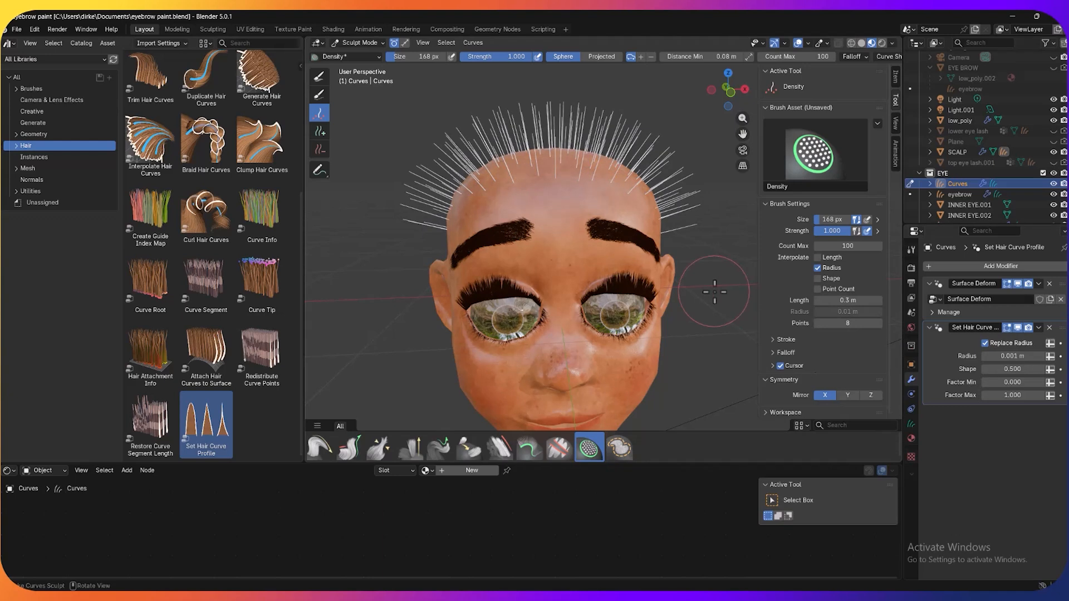
mouse_move(713, 292)
middle_mouse_down()
mouse_move(626, 283)
mouse_move(703, 285)
middle_mouse_up()
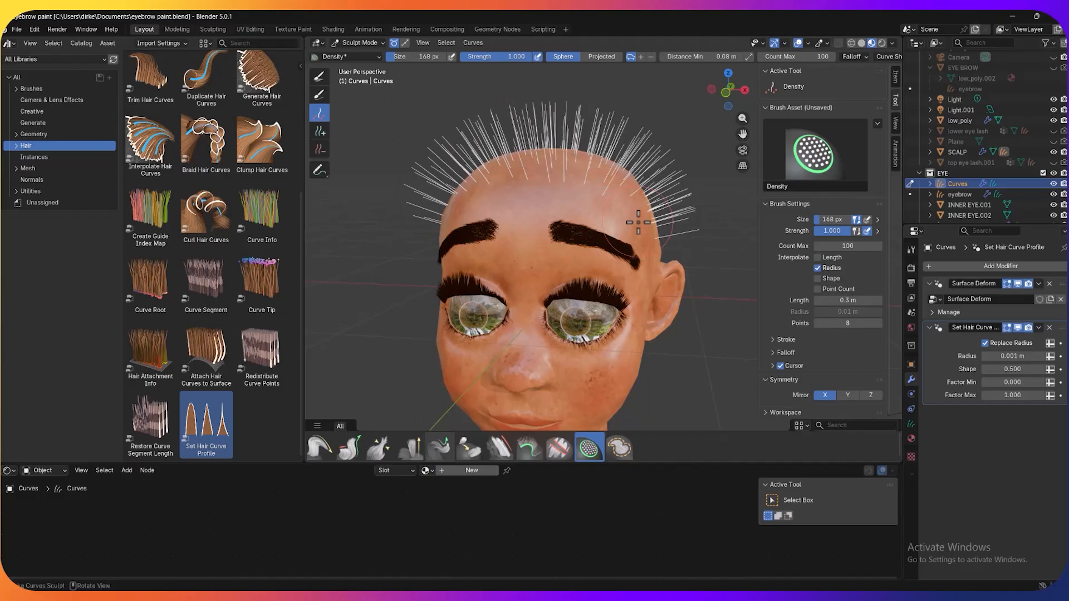
scroll(635, 212, "down", 3)
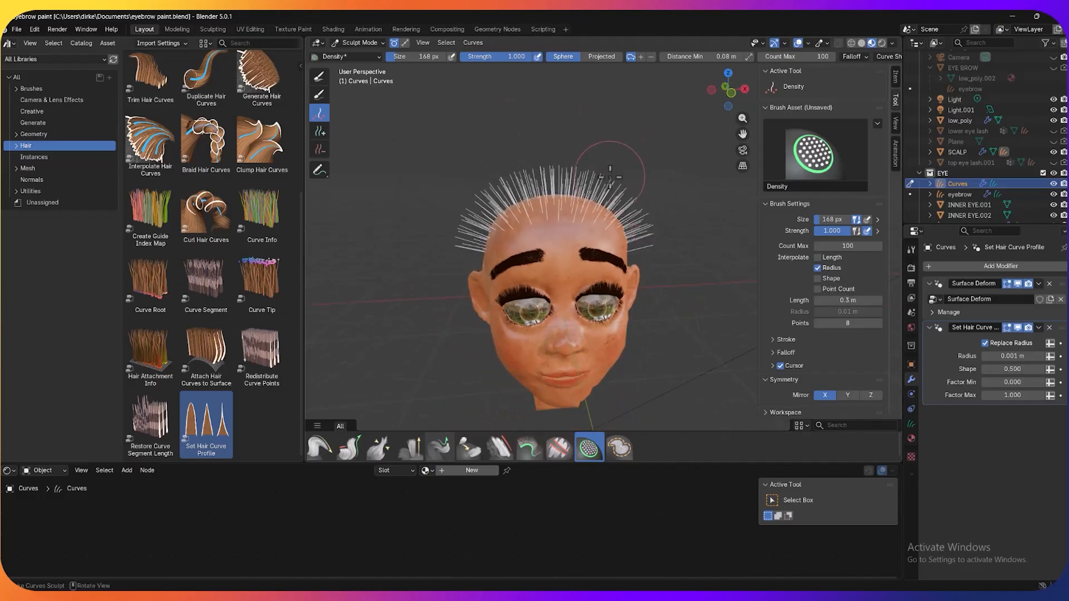
Comb the hair on the front and both sides of the scalp upward with the Comb brush enlarged to 312 px
left_click(322, 445)
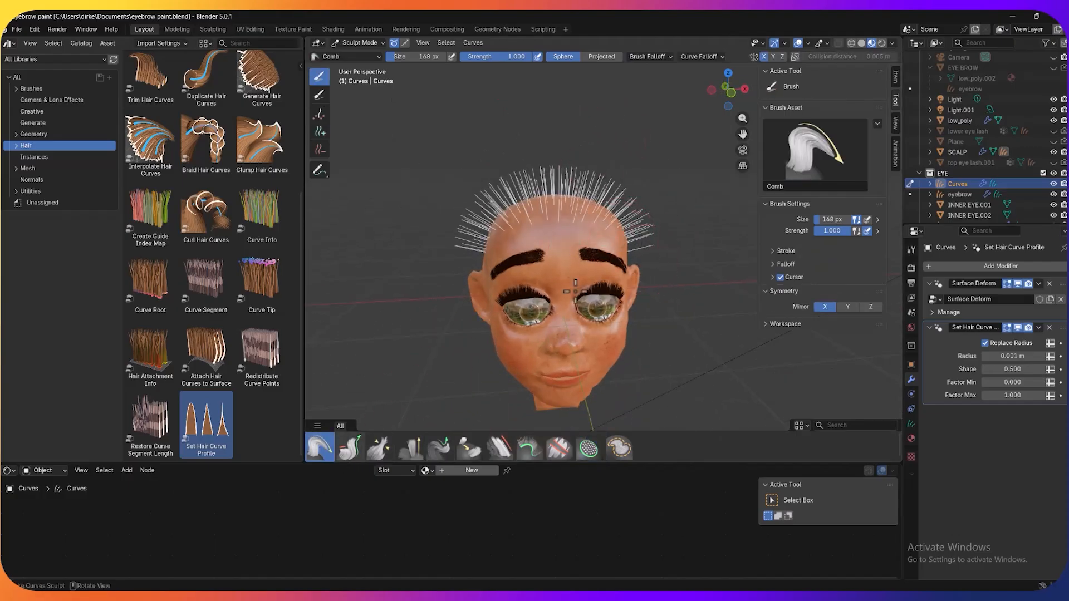
key("f")
left_click(647, 249)
key("bracketright")
key("bracketright")
left_click_drag(654, 245, 661, 180)
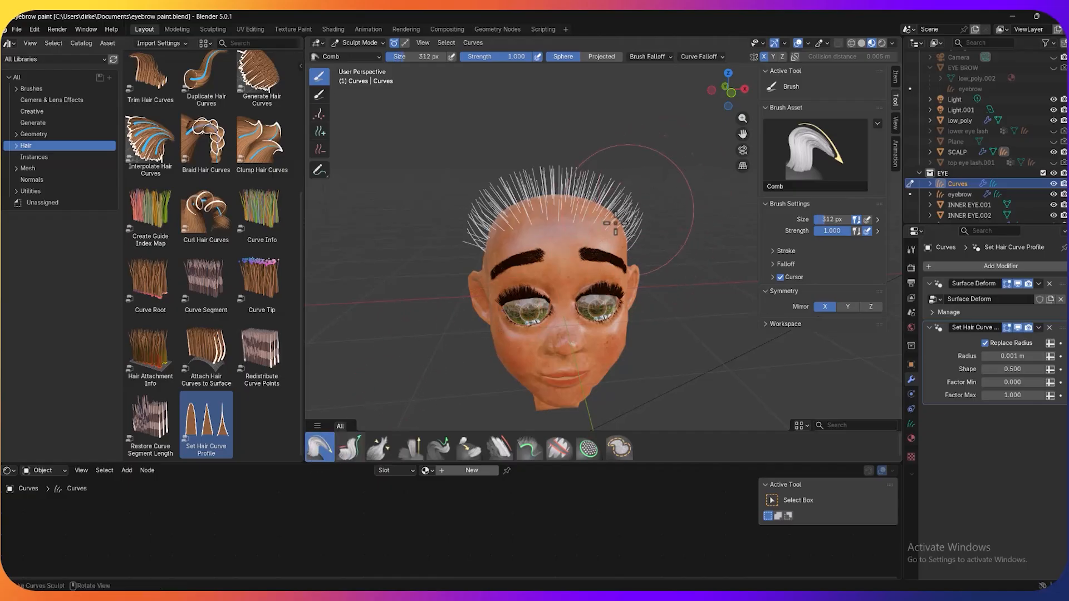
left_click_drag(608, 223, 610, 169)
left_click_drag(479, 260, 485, 168)
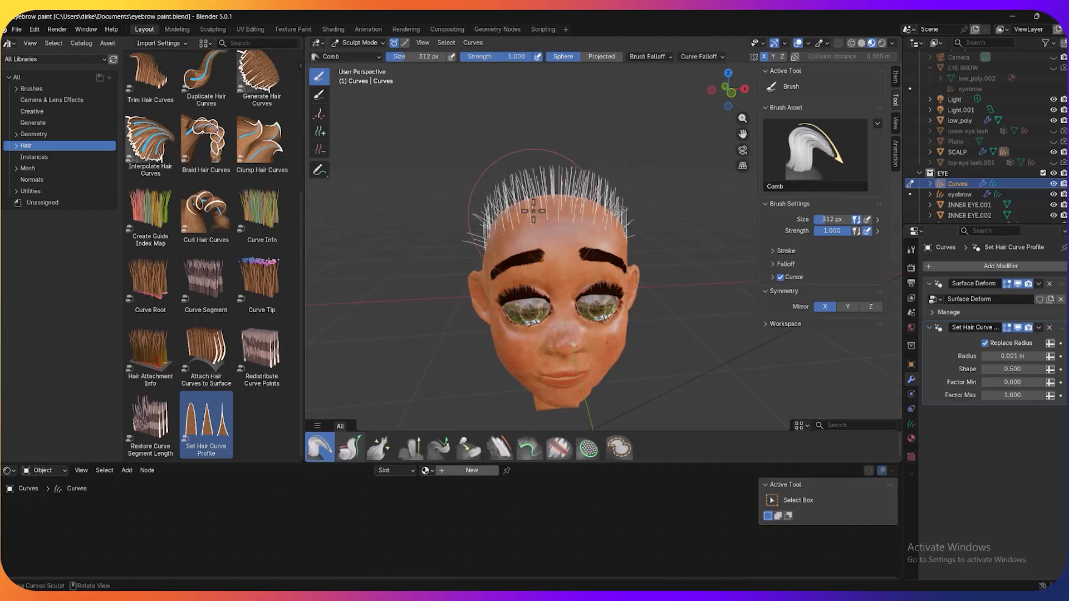
left_click_drag(532, 206, 536, 181)
left_click_drag(471, 253, 497, 153)
Comb the remaining outward-pointing strands at the side and back of the head upward
middle_click_drag(679, 254, 619, 268)
left_click_drag(618, 268, 641, 162)
mouse_move(654, 234)
left_mouse_down()
mouse_move(668, 128)
mouse_move(604, 139)
left_mouse_up()
middle_click_drag(680, 211, 538, 212)
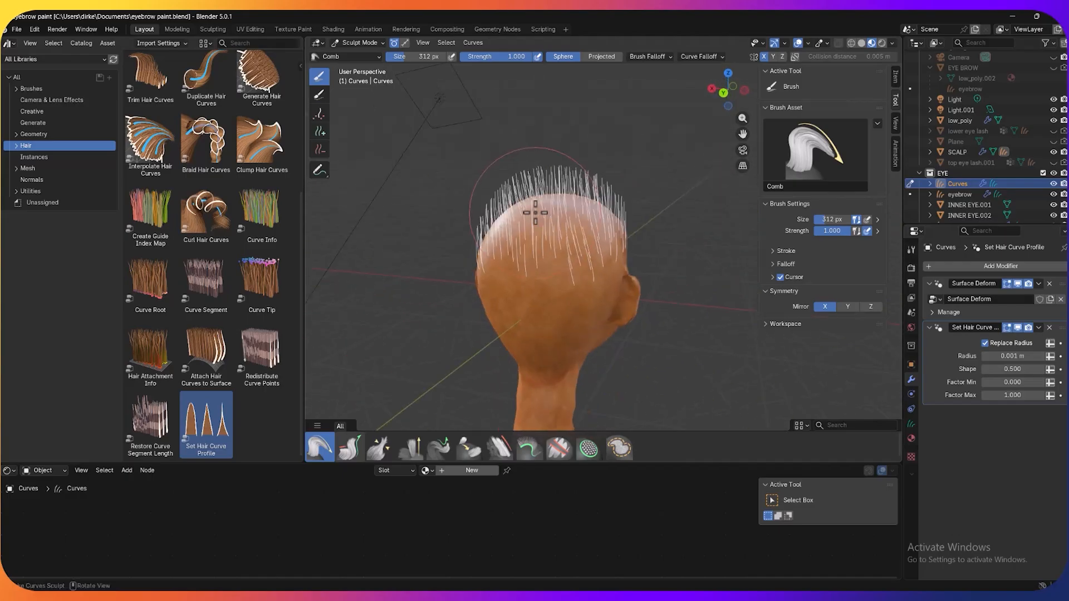
left_click_drag(594, 281, 570, 232)
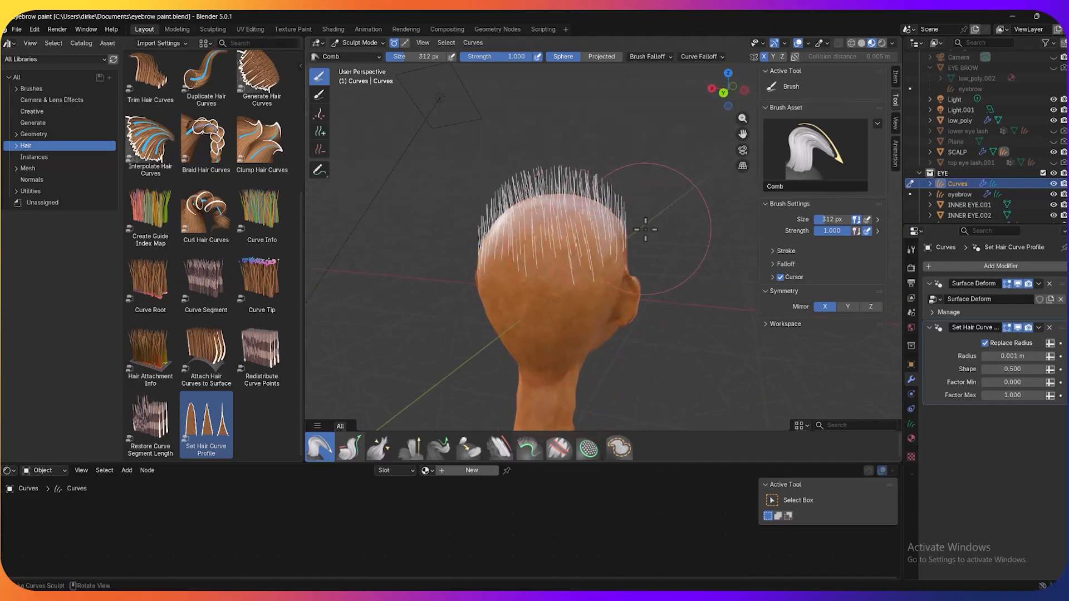
middle_click_drag(646, 229, 612, 266)
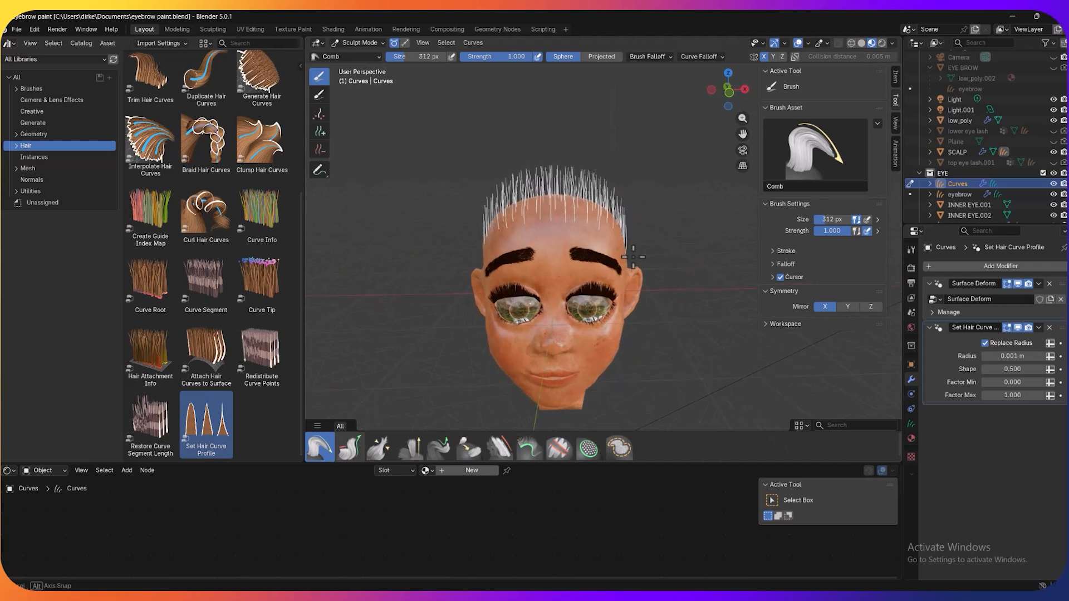
Apply the Interpolate Hair Curves asset from the Hair catalog to the scalp's hair curves
scroll(672, 287, "up", 2)
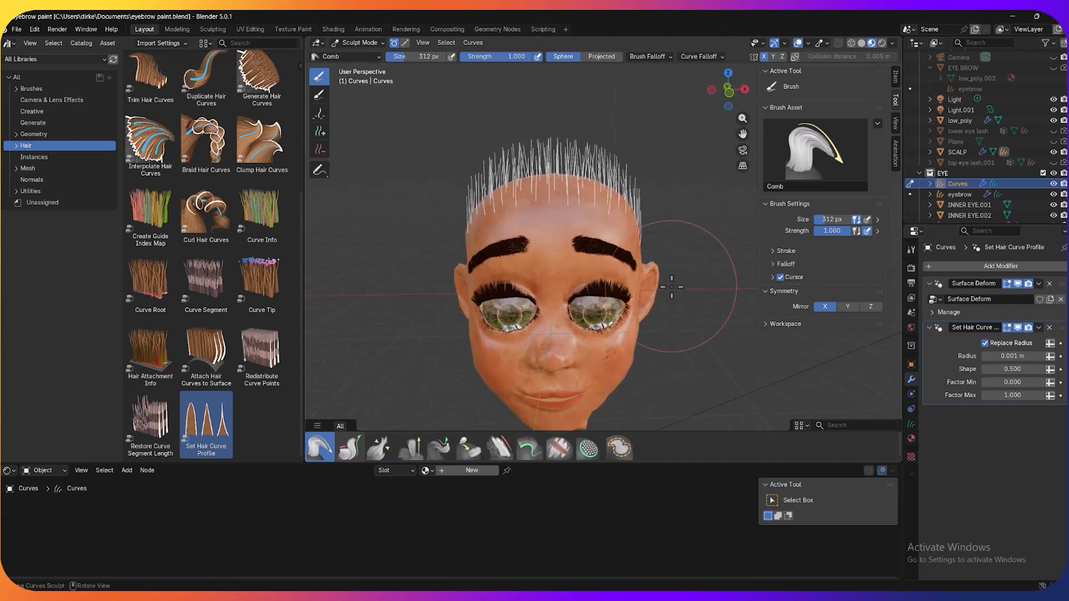
scroll(672, 287, "down", 2)
middle_click_drag(674, 286, 674, 270)
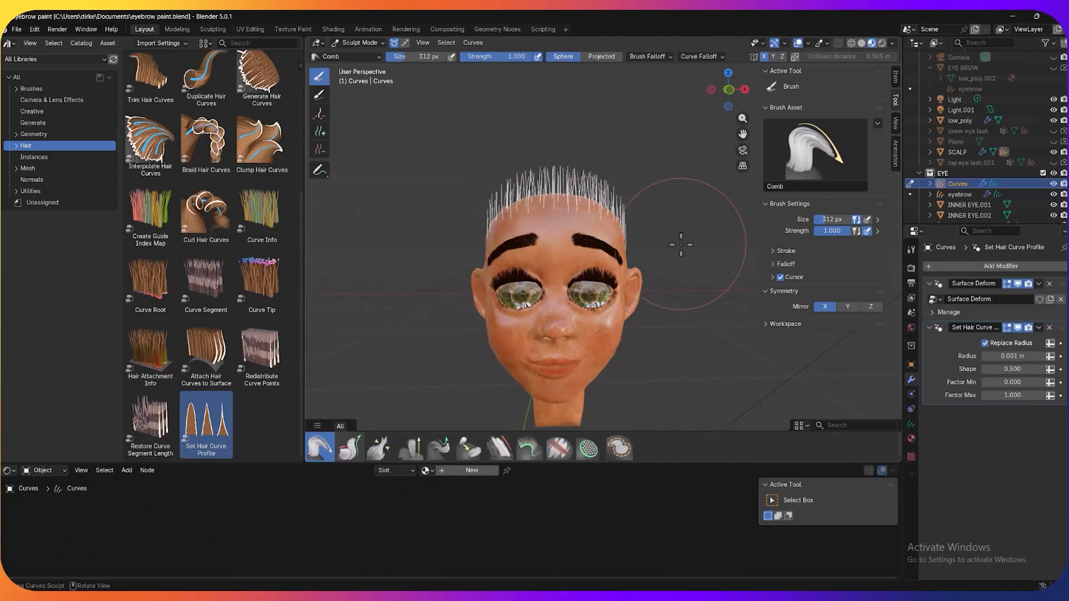
mouse_move(683, 244)
middle_mouse_down()
mouse_move(594, 267)
mouse_move(532, 261)
middle_mouse_up()
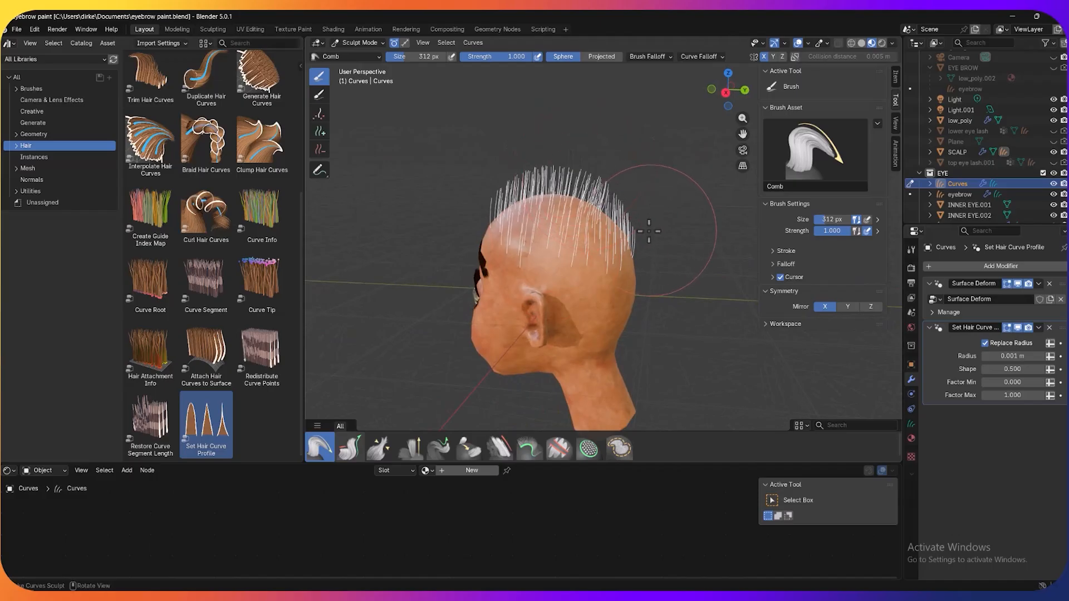
mouse_move(677, 238)
middle_mouse_down()
mouse_move(685, 223)
mouse_move(713, 220)
middle_mouse_up()
left_click_drag(148, 150, 558, 203)
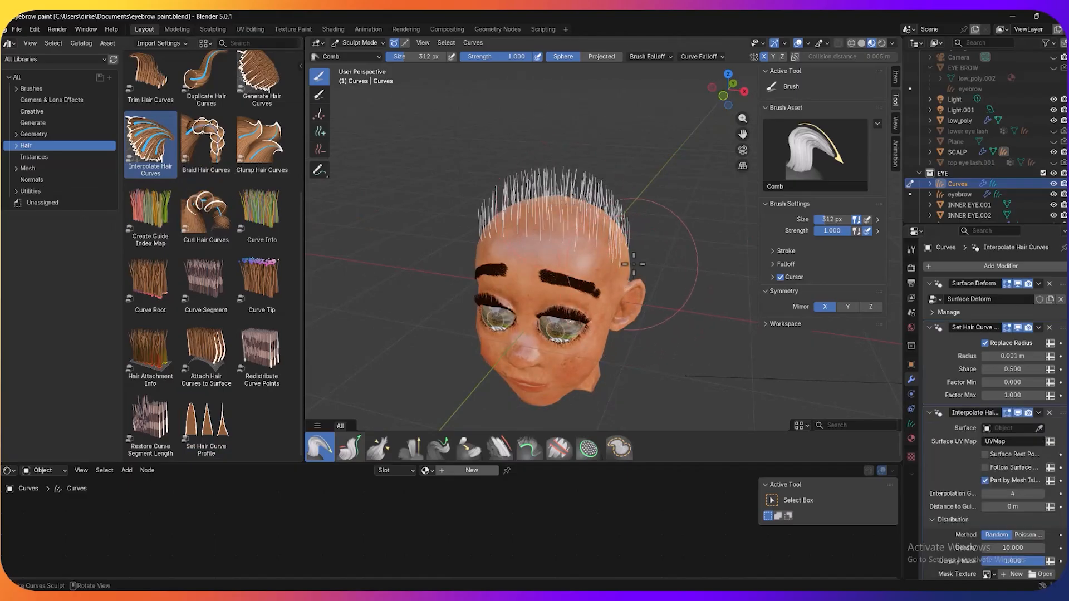
Assign the SCALP object as the surface of the Interpolate Hair Curves modifier
mouse_move(680, 310)
middle_mouse_down()
mouse_move(697, 310)
mouse_move(693, 298)
middle_mouse_up()
scroll(885, 401, "down", 2)
scroll(885, 401, "up", 5)
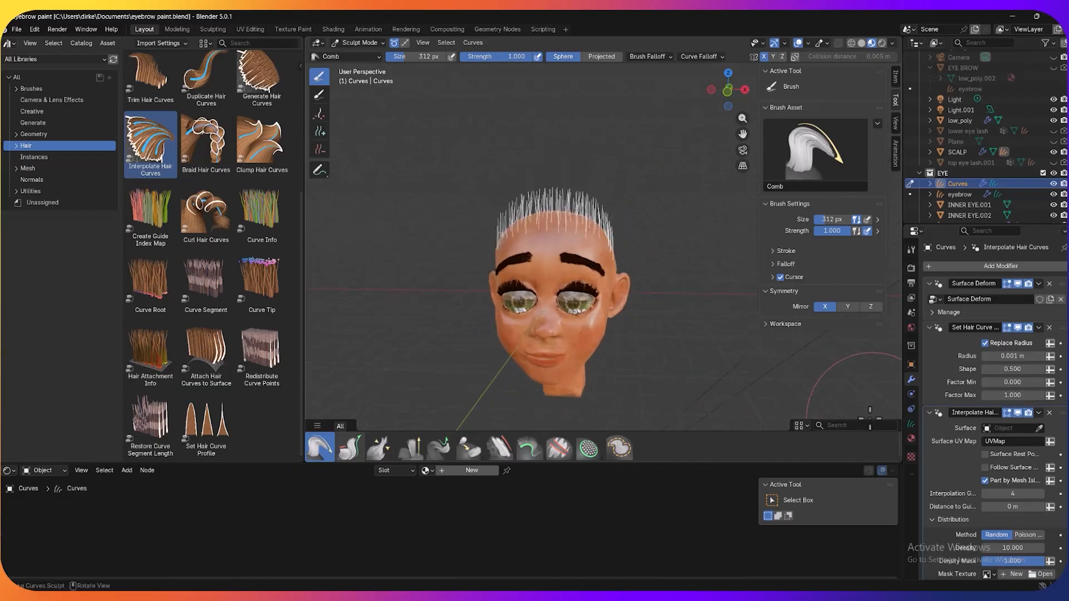
middle_click_drag(696, 313, 687, 311)
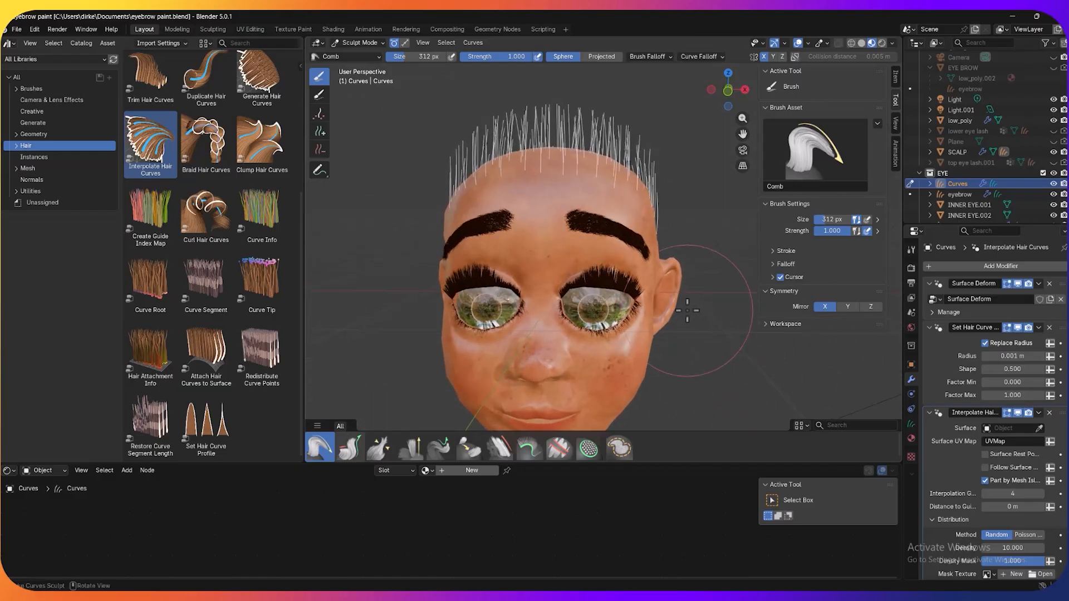
left_click(1039, 428)
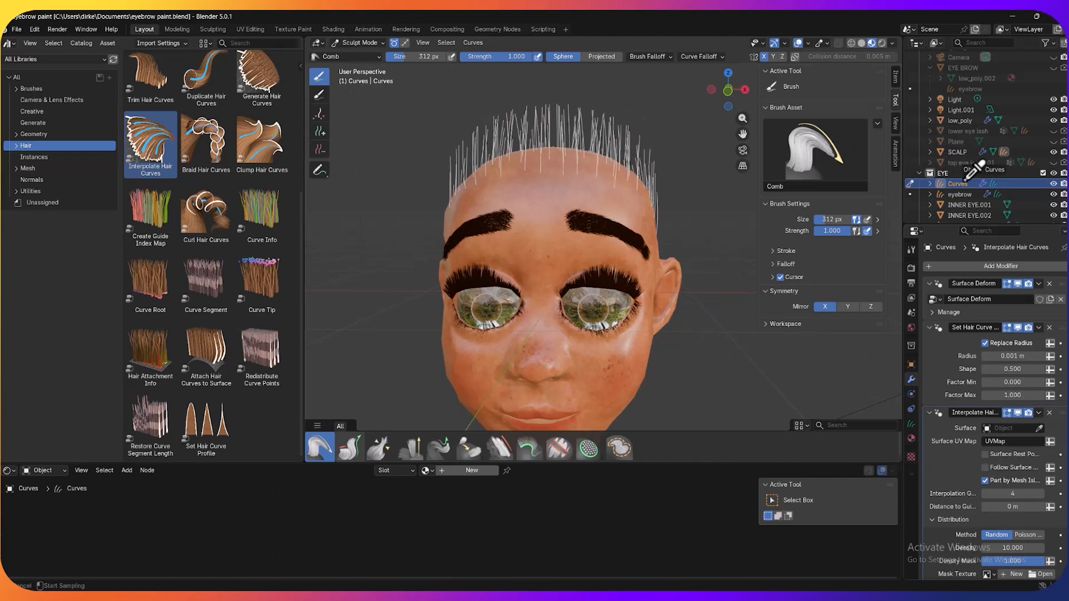
left_click(948, 153)
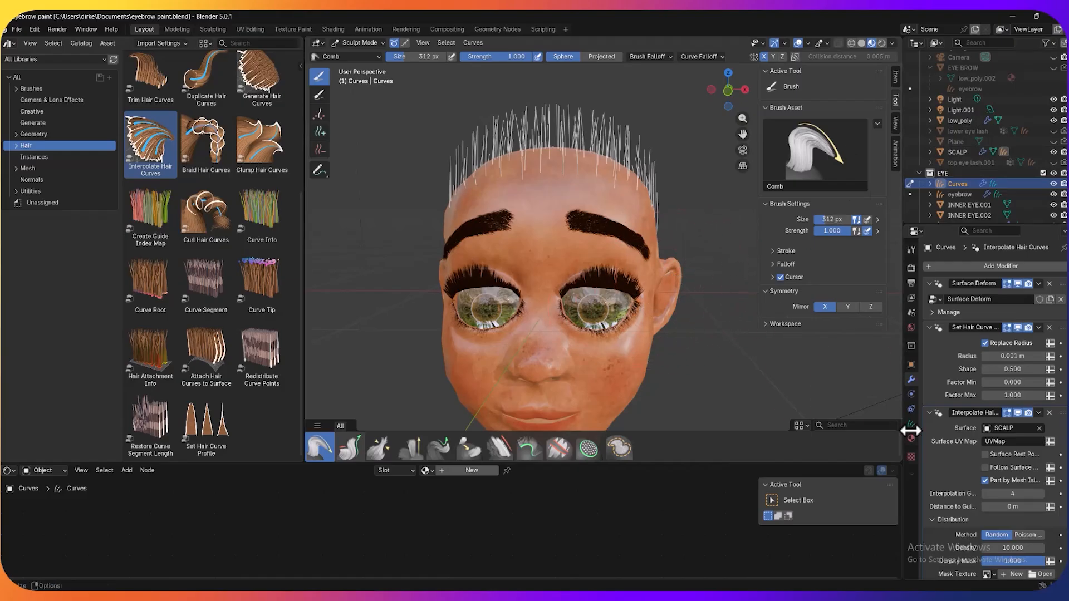
Set the distribution density of the Interpolate Hair Curves modifier to 10000
scroll(941, 453, "down", 2)
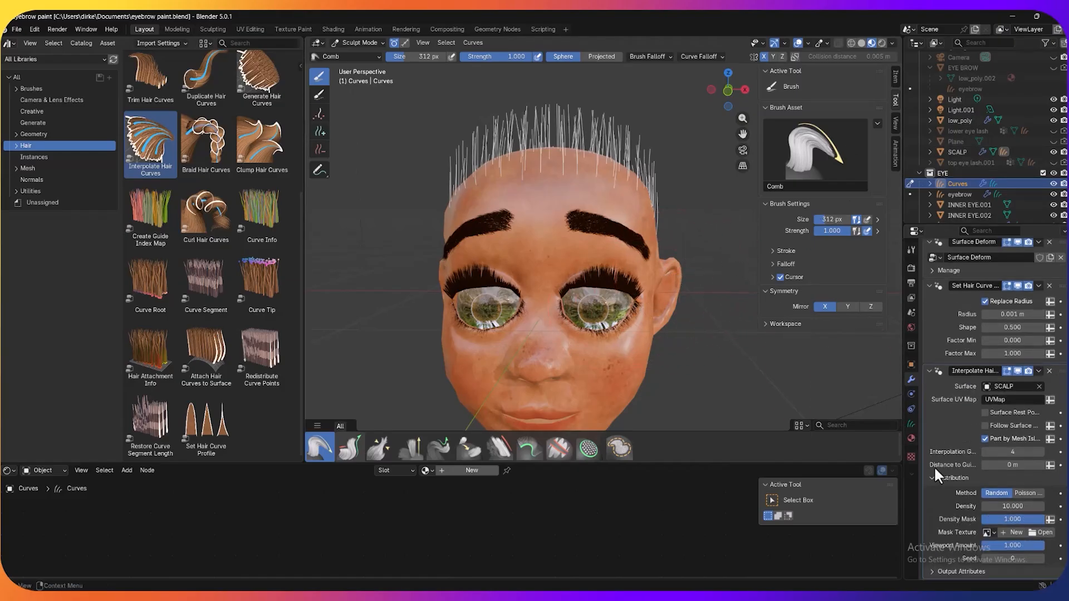
left_click(1013, 507)
key("Return")
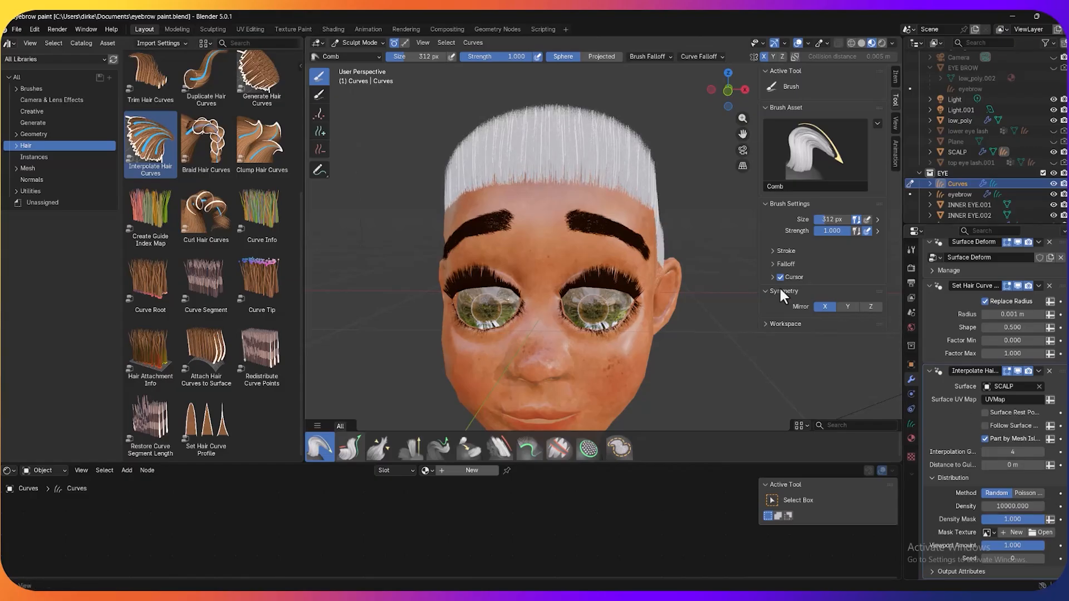
Create a new image named TOP HAIR as the mask texture of the Interpolate Hair Curves modifier
middle_click_drag(613, 203, 724, 199)
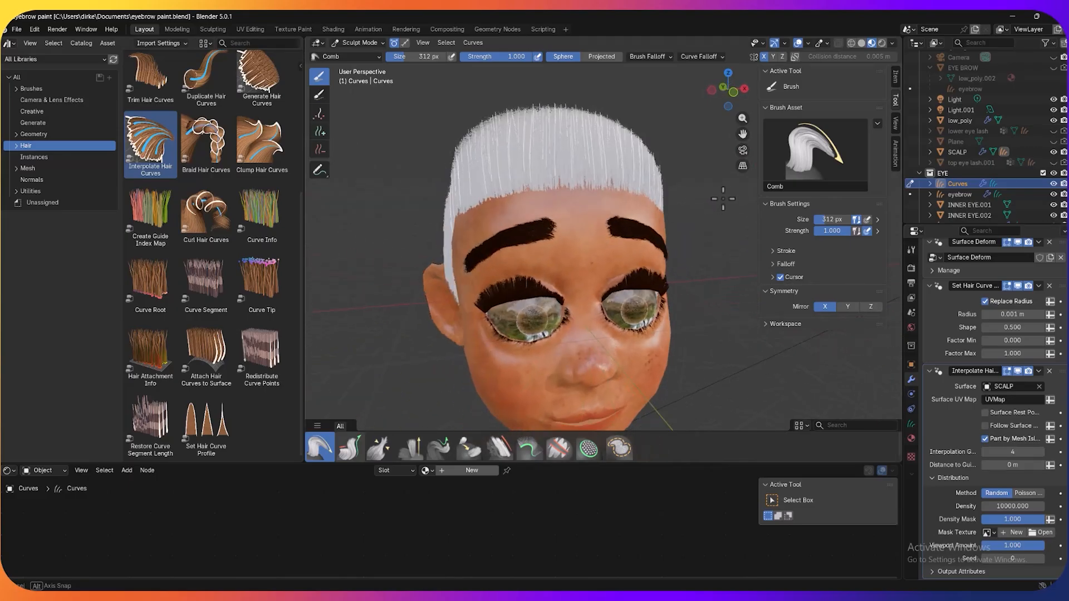
scroll(723, 199, "down", 4)
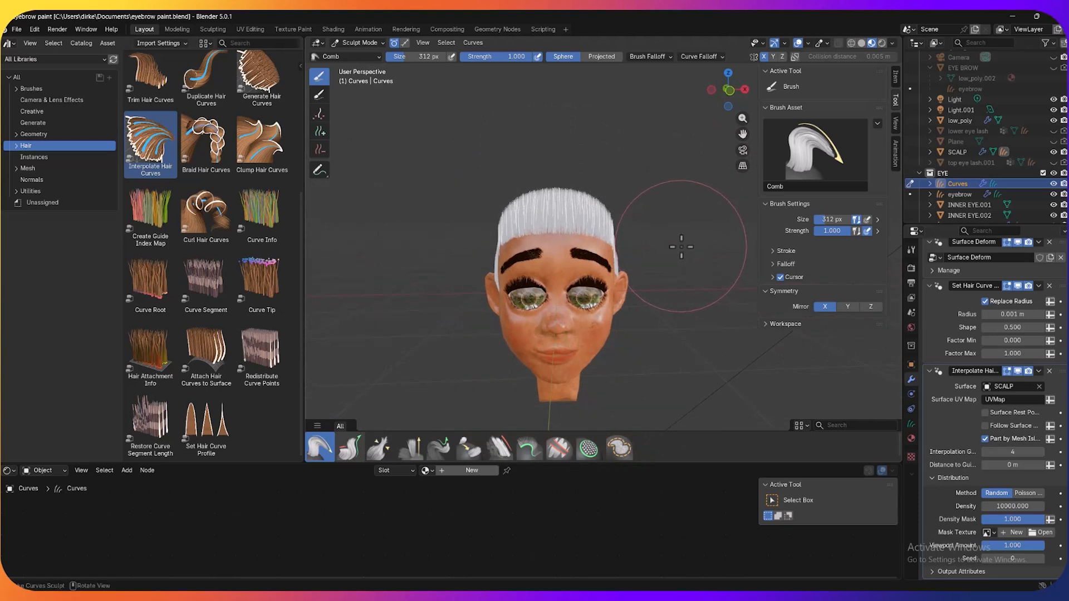
middle_click_drag(681, 247, 456, 188)
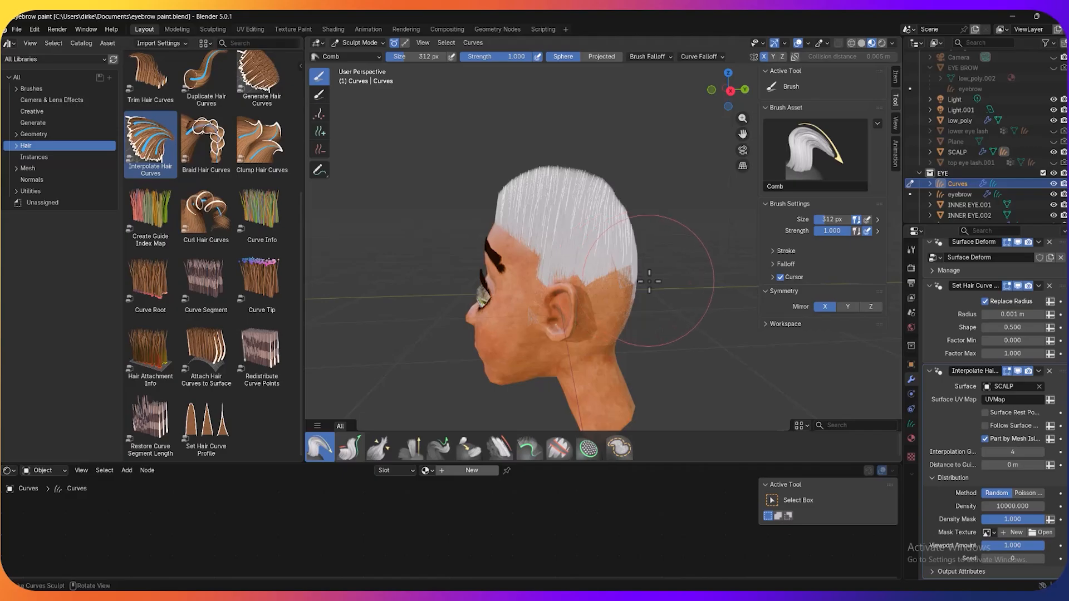
middle_click_drag(649, 282, 692, 262)
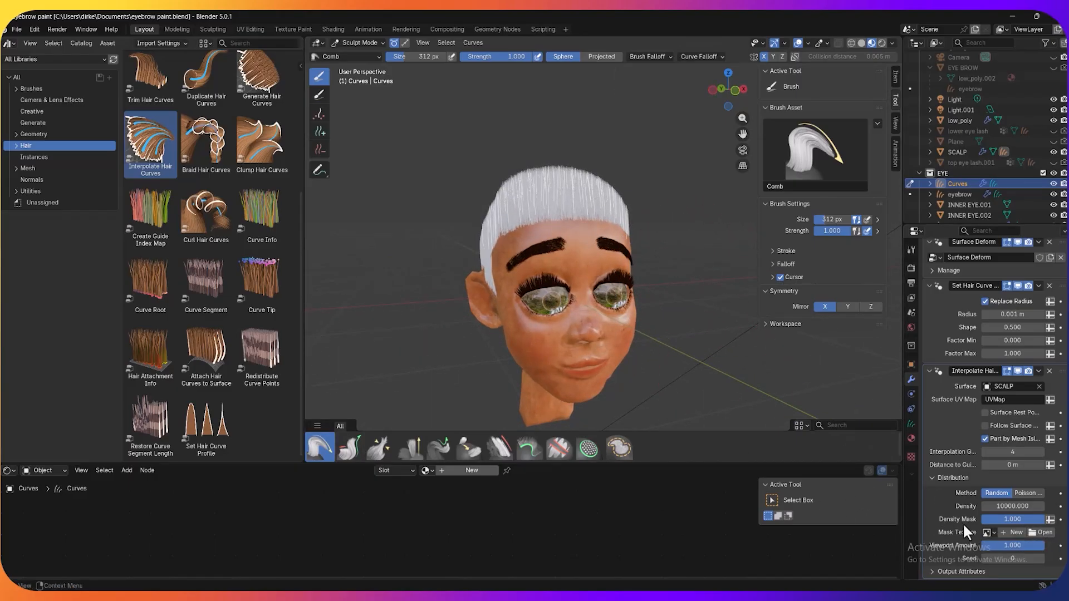
left_click(1004, 533)
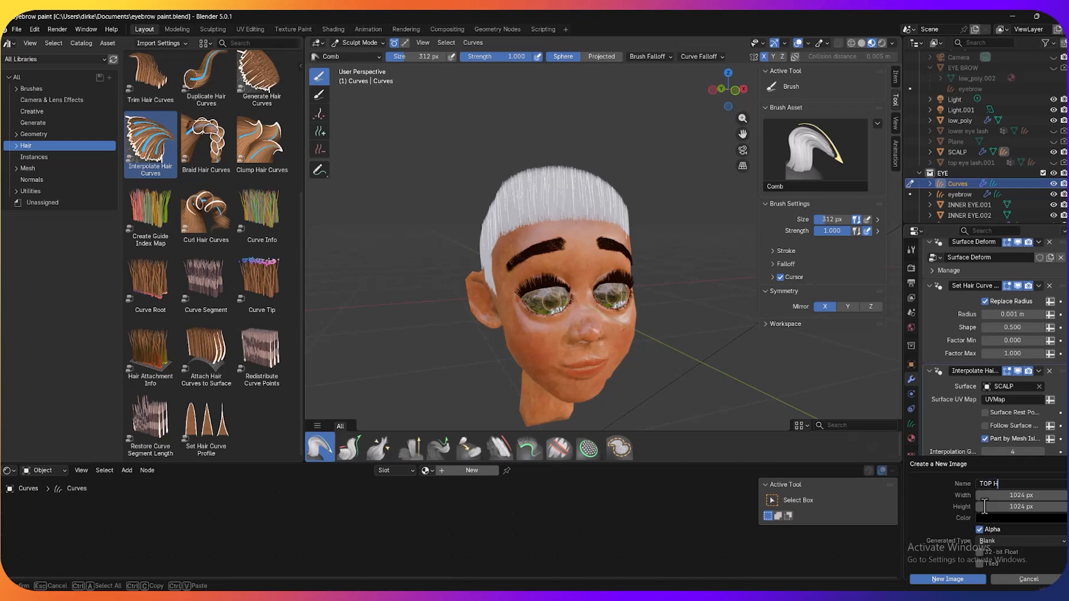
left_click(945, 580)
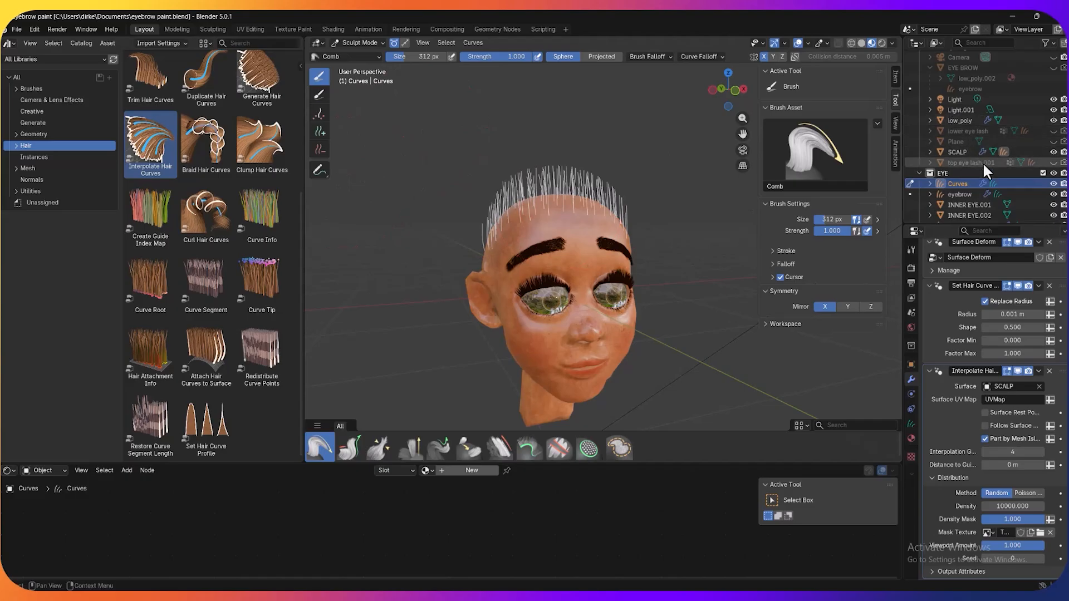
Leave Sculpt Mode on the hair curves and put the SCALP mesh into Texture Paint mode
left_click(960, 151)
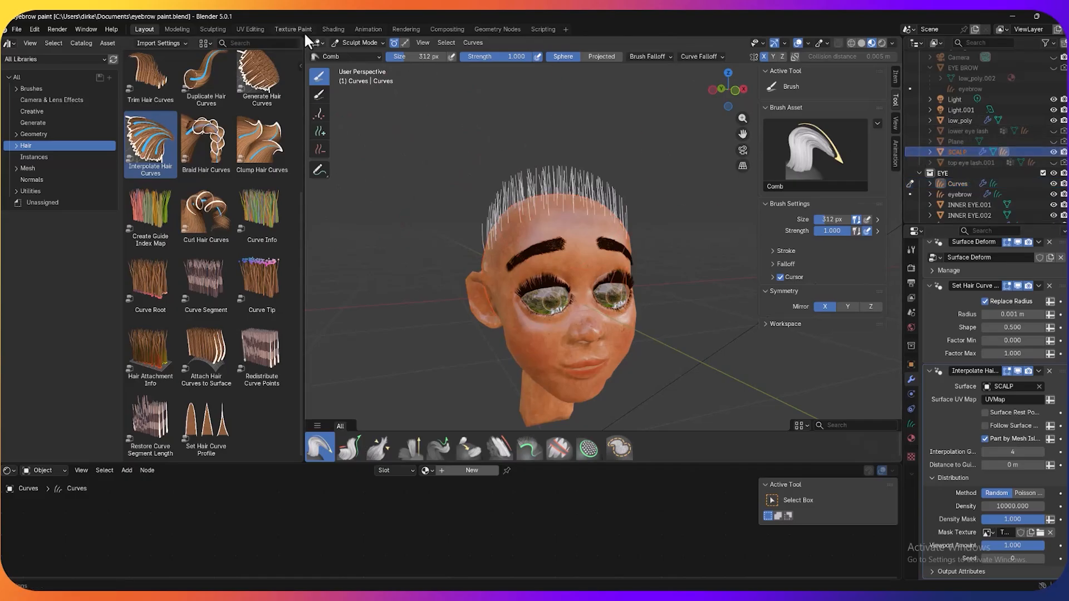
left_click(349, 44)
left_click(358, 58)
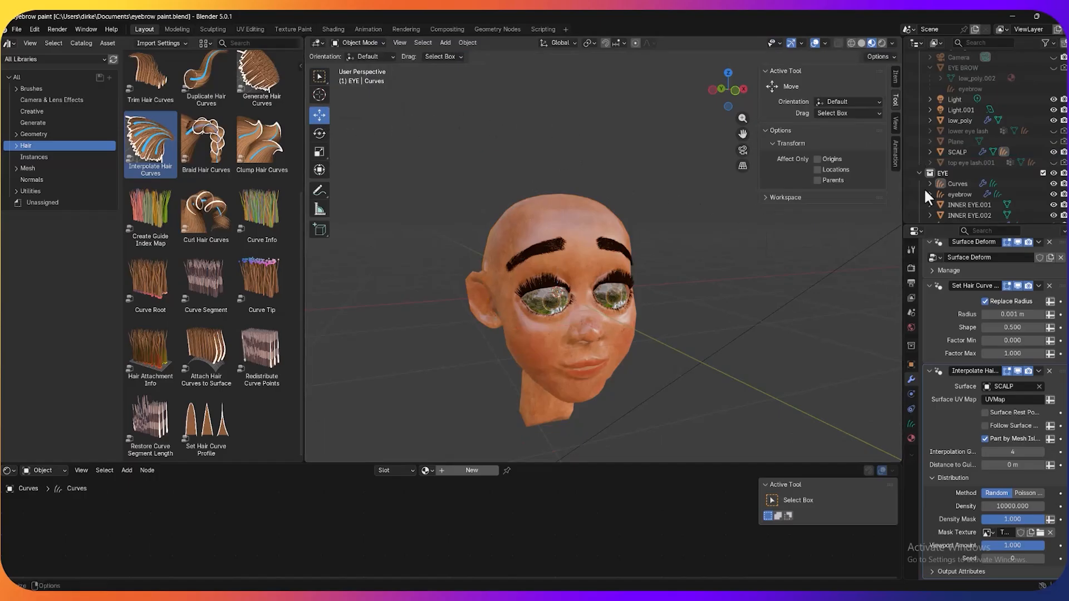
left_click(954, 153)
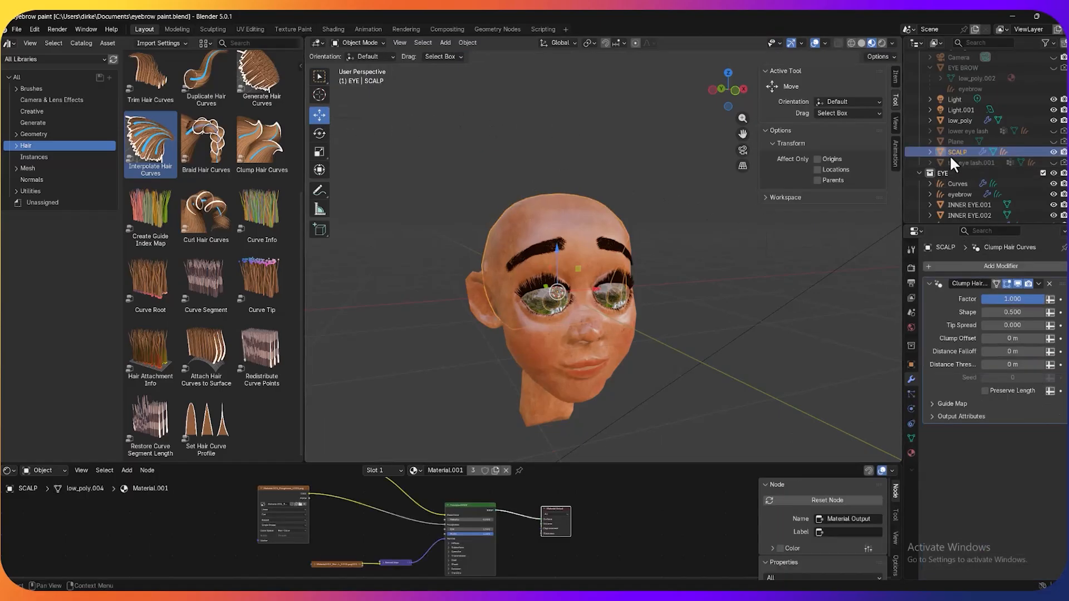
left_click(358, 44)
left_click(363, 112)
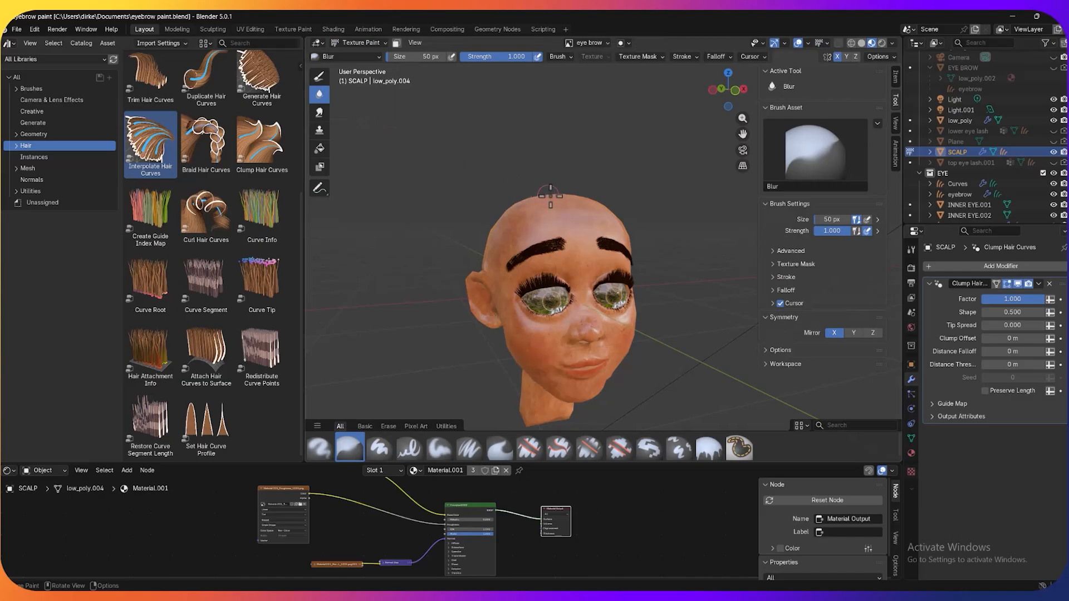
Choose the TOP HAIR image as the single-image canvas for painting on the scalp
middle_click_drag(627, 155, 604, 156)
scroll(607, 169, "up", 2)
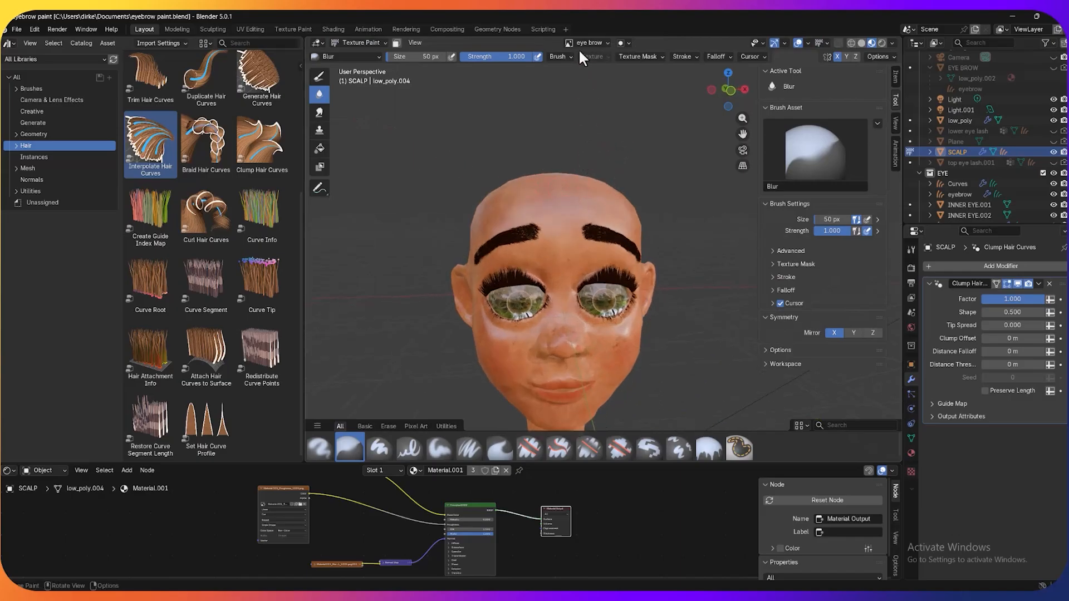
left_click(594, 44)
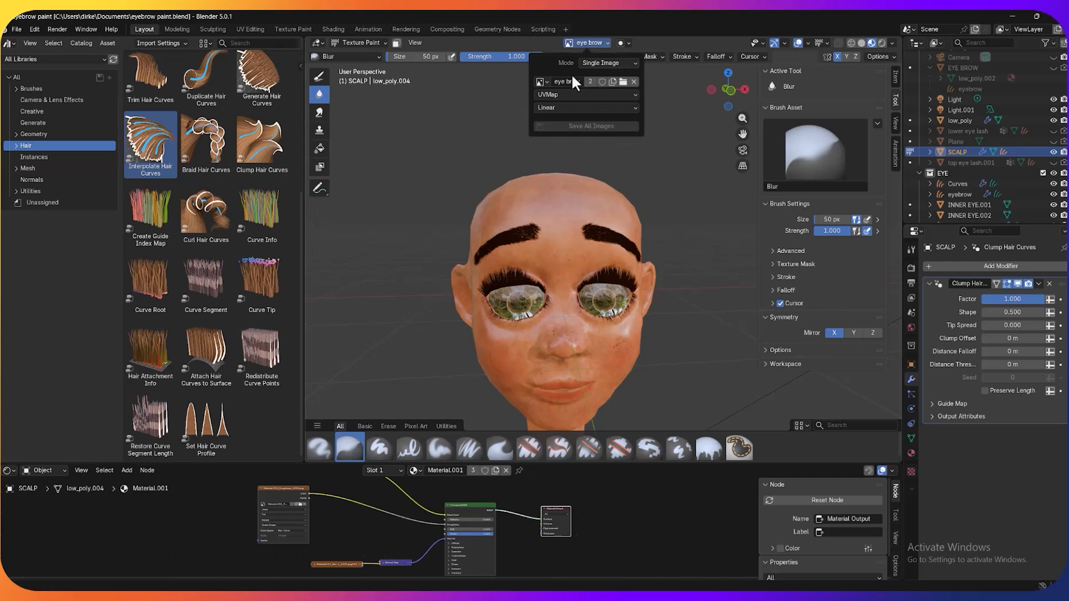
left_click(602, 87)
left_click(538, 81)
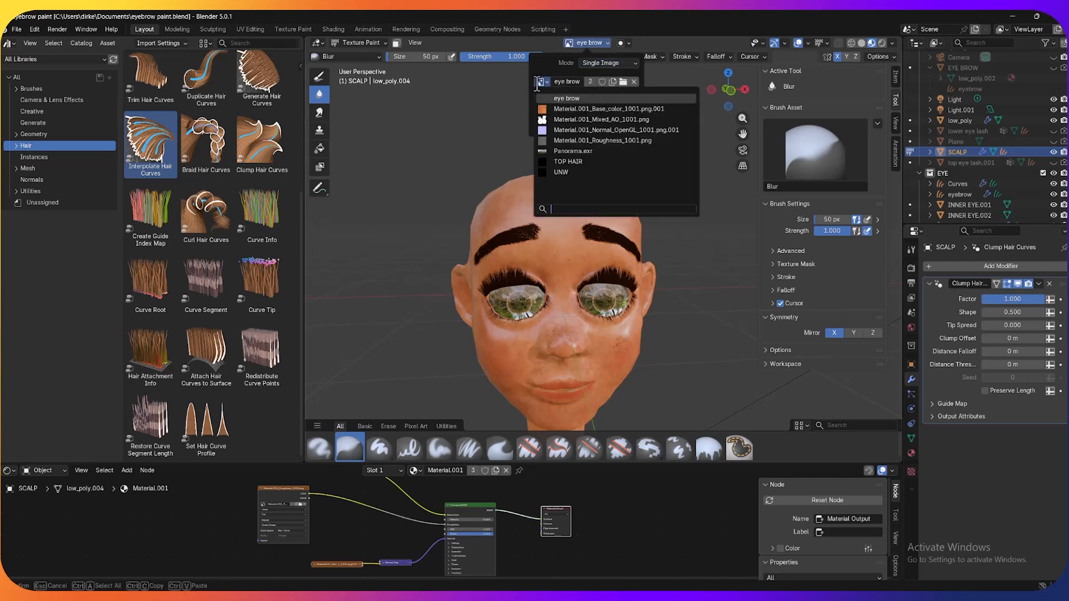
left_click(568, 162)
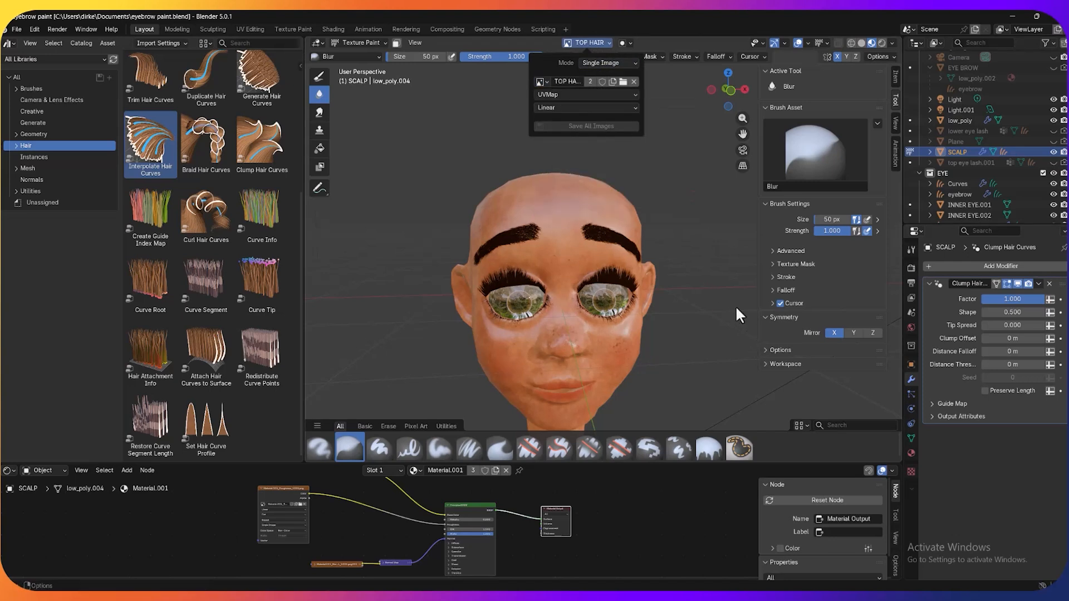
Show the model in solid shading and ready the Paint Hard brush with white as its colour
left_click(861, 43)
mouse_move(665, 208)
middle_mouse_down()
mouse_move(545, 211)
mouse_move(587, 201)
mouse_move(657, 213)
middle_mouse_up()
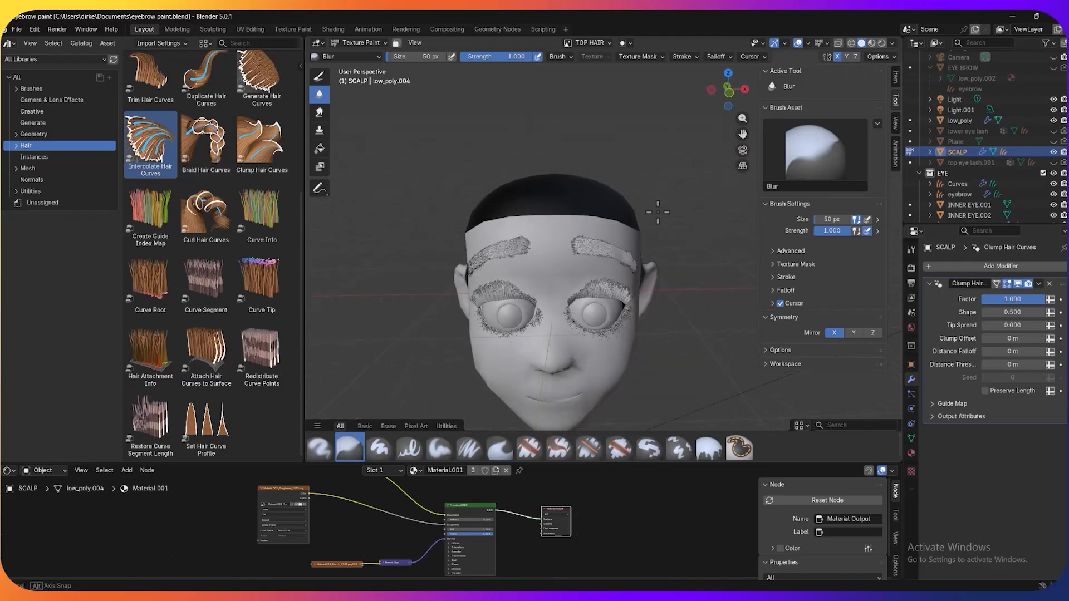
left_click(319, 76)
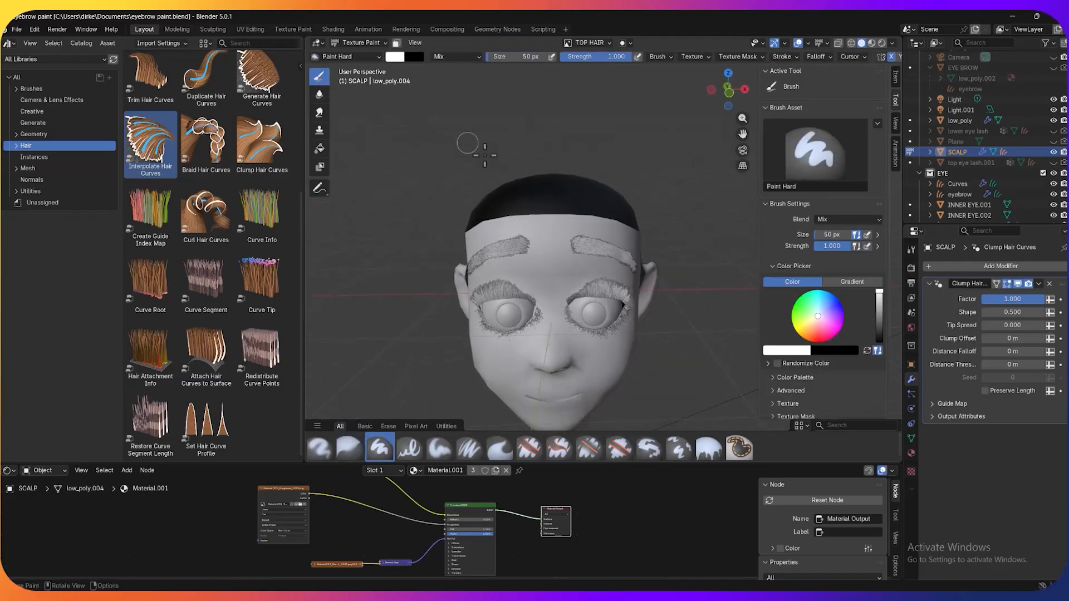
scroll(506, 171, "up", 3)
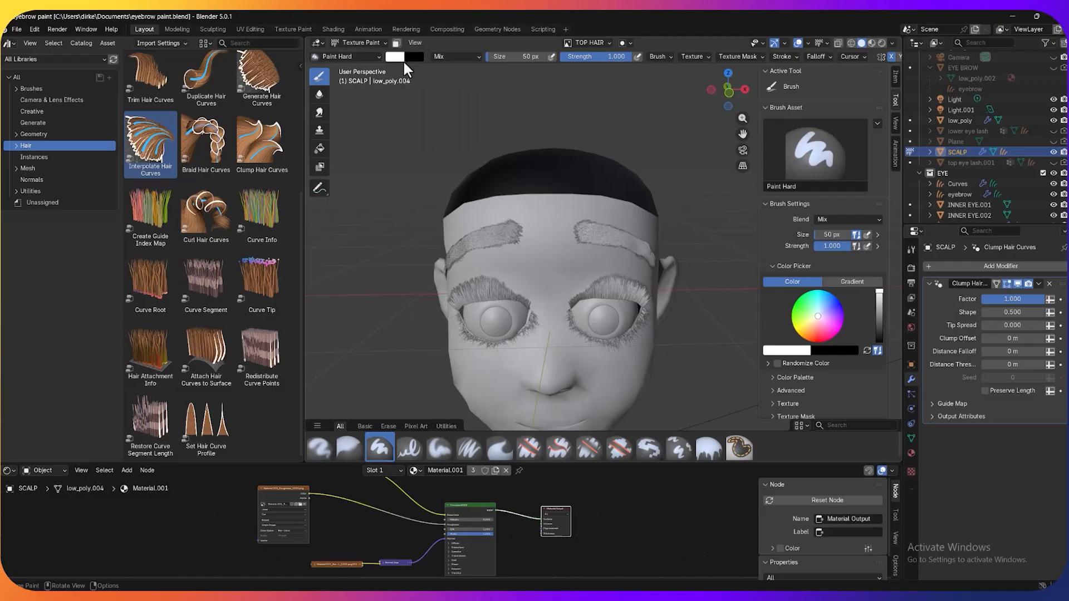
mouse_move(399, 59)
key("x")
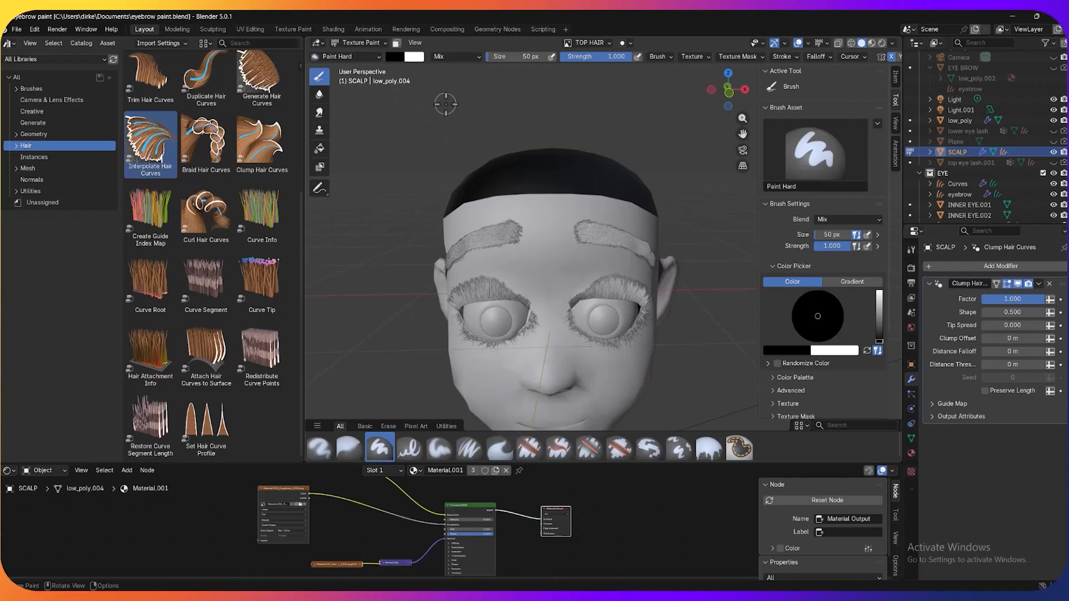
key("x")
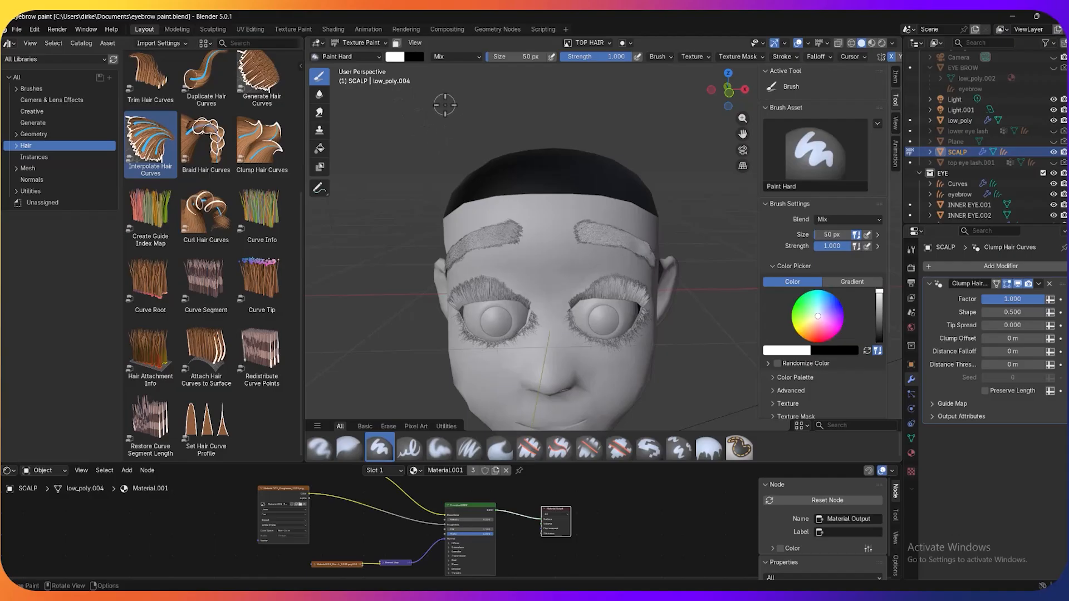
Enlarge the Paint Hard brush to 137 px
middle_click_drag(535, 222, 534, 290)
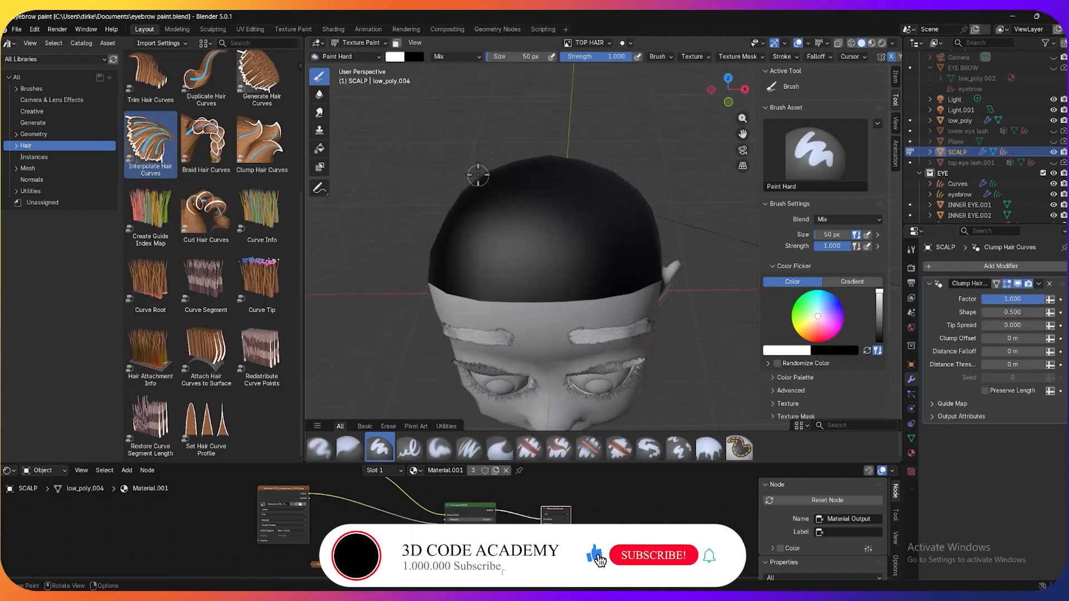
key("f")
left_click(469, 182)
key("f")
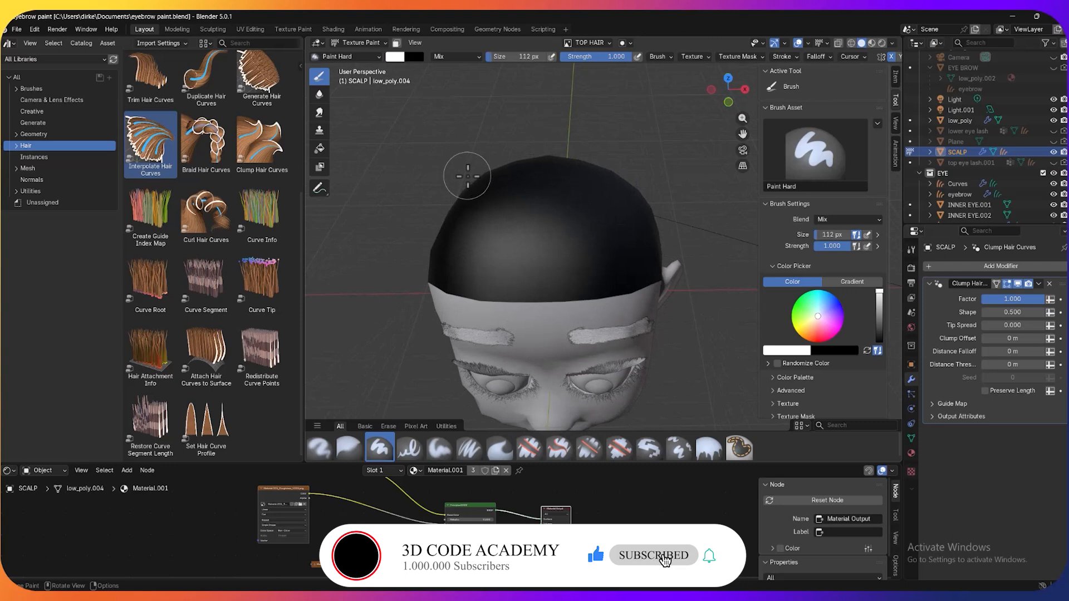
left_click(499, 182)
middle_click_drag(556, 172, 573, 155)
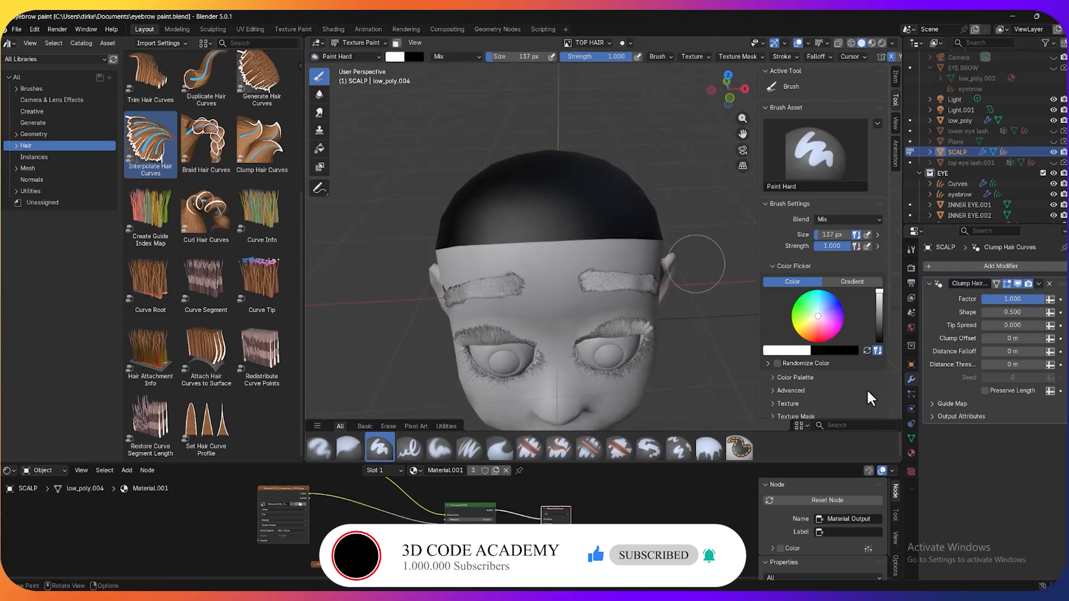
In the front orthographic view, paint the top of the scalp white on the TOP HAIR mask with X mirroring
scroll(833, 409, "down", 3)
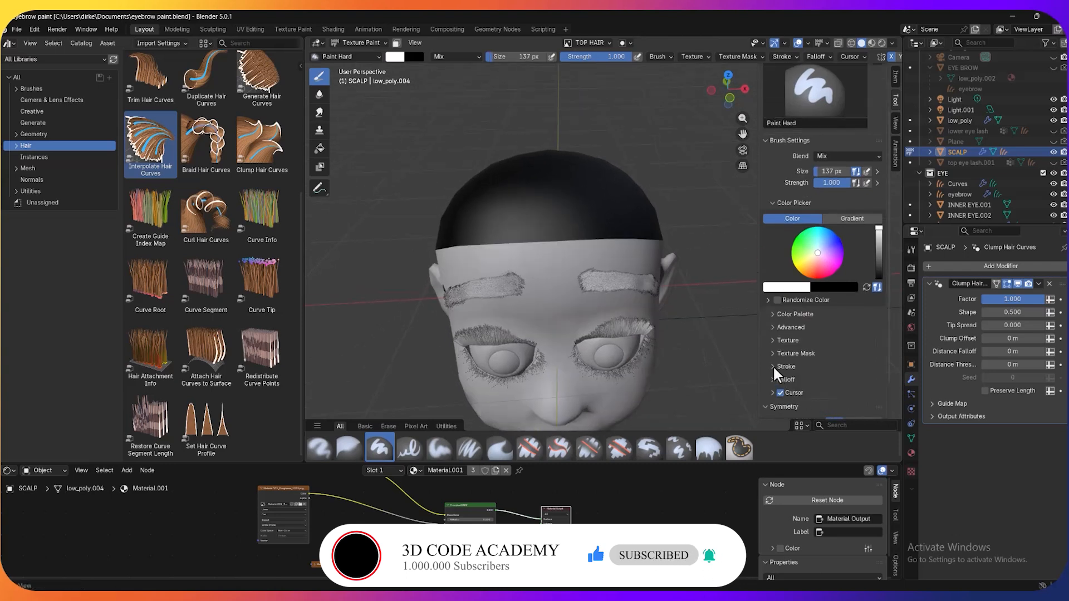
scroll(777, 375, "down", 2)
mouse_move(526, 125)
middle_mouse_down()
mouse_move(542, 114)
mouse_move(534, 111)
middle_mouse_up()
key("KP_1")
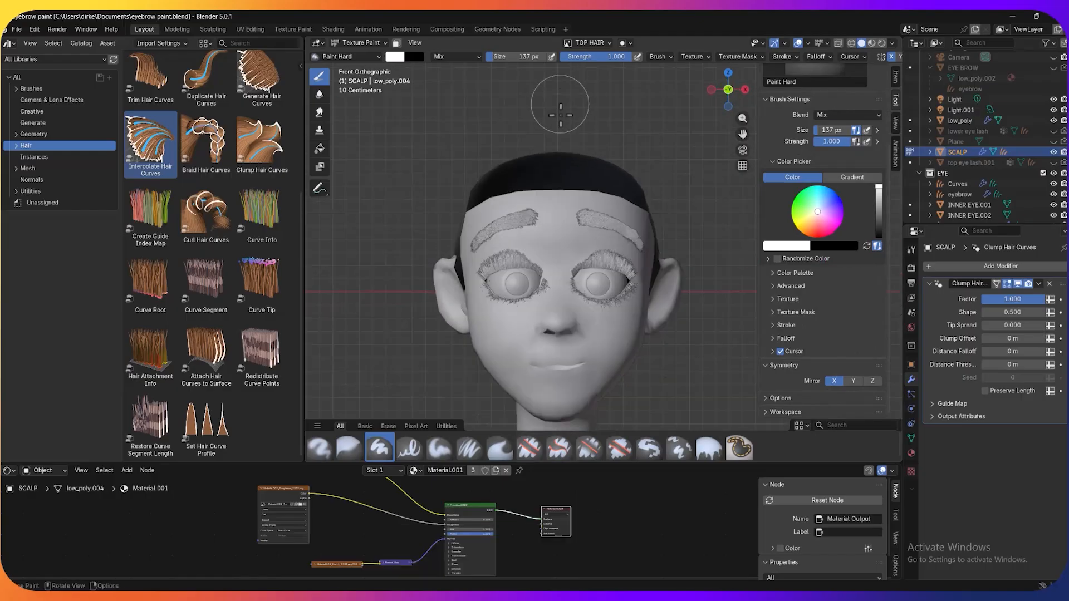
left_click(468, 161)
mouse_move(468, 161)
left_mouse_down()
mouse_move(615, 148)
mouse_move(534, 147)
mouse_move(485, 166)
left_mouse_up()
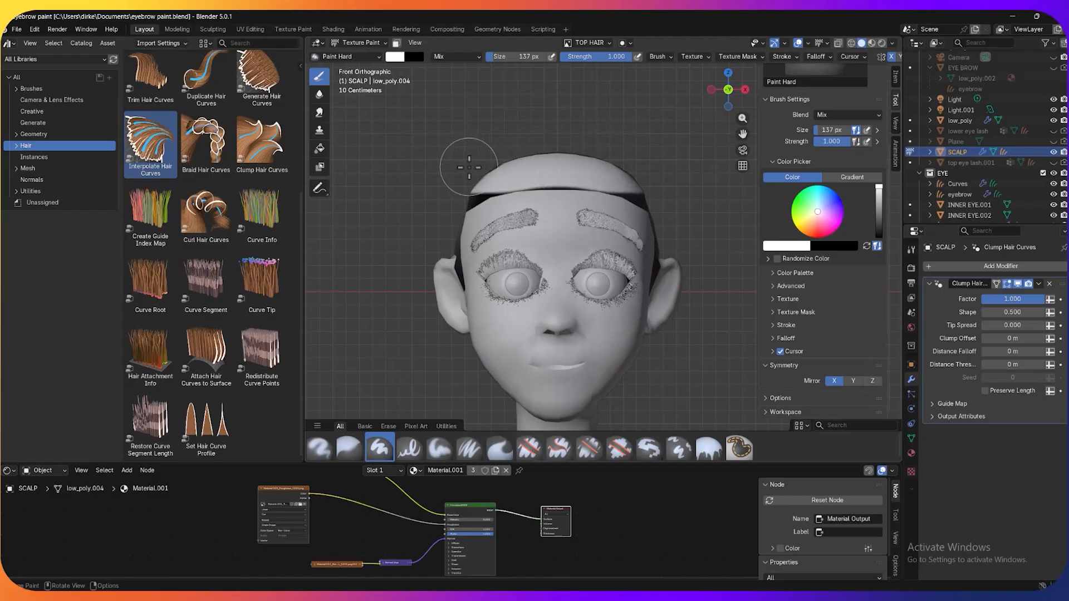
Paint the side and back of the upper scalp white on the TOP HAIR mask, closing the gap at the back centre
middle_click_drag(637, 152, 496, 188)
mouse_move(496, 188)
left_mouse_down()
mouse_move(596, 171)
mouse_move(509, 167)
mouse_move(490, 195)
mouse_move(661, 194)
mouse_move(634, 180)
left_mouse_up()
key("KP_3")
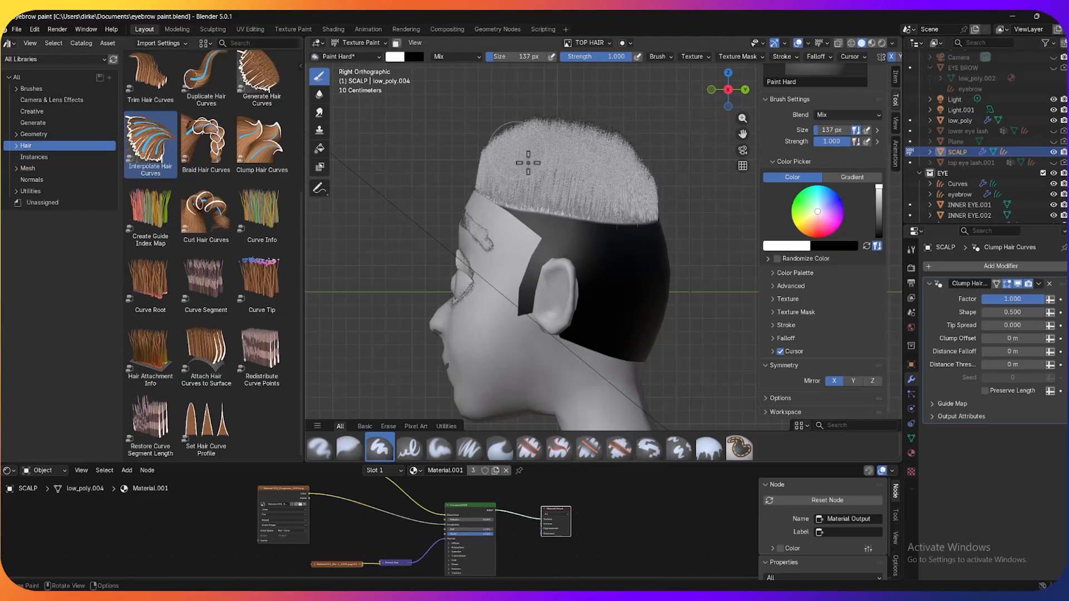
middle_click_drag(679, 157, 555, 198)
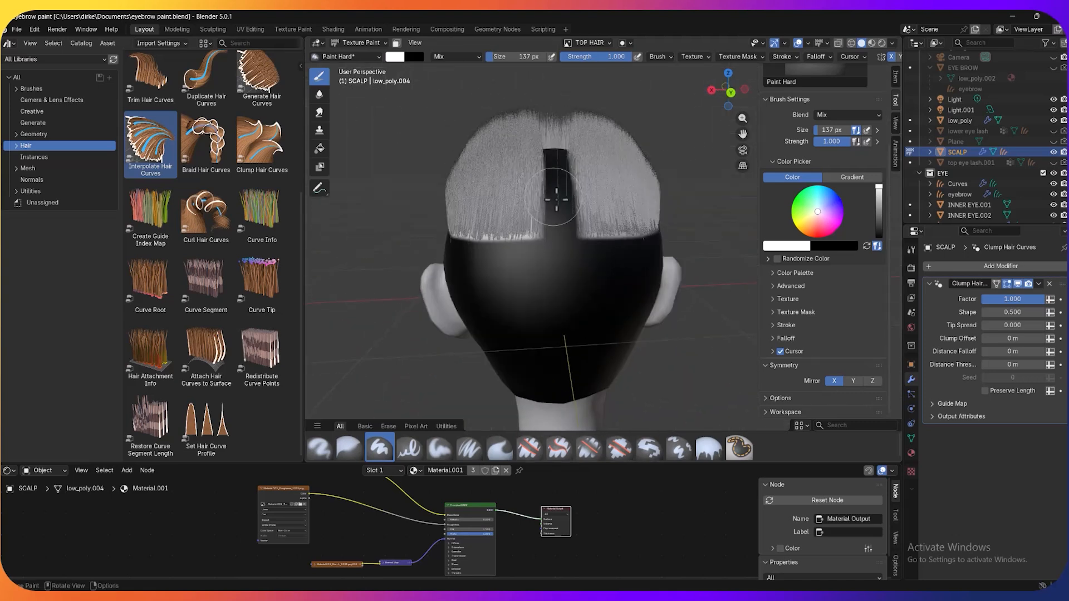
mouse_move(557, 210)
left_mouse_down()
mouse_move(557, 170)
mouse_move(616, 110)
left_mouse_up()
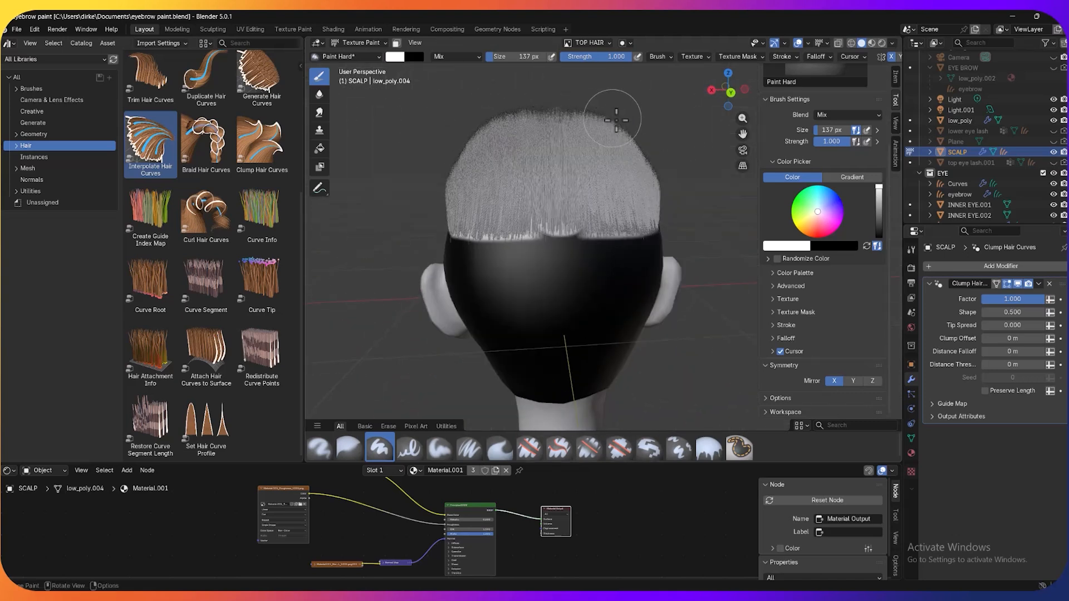
left_click_drag(533, 207, 584, 206)
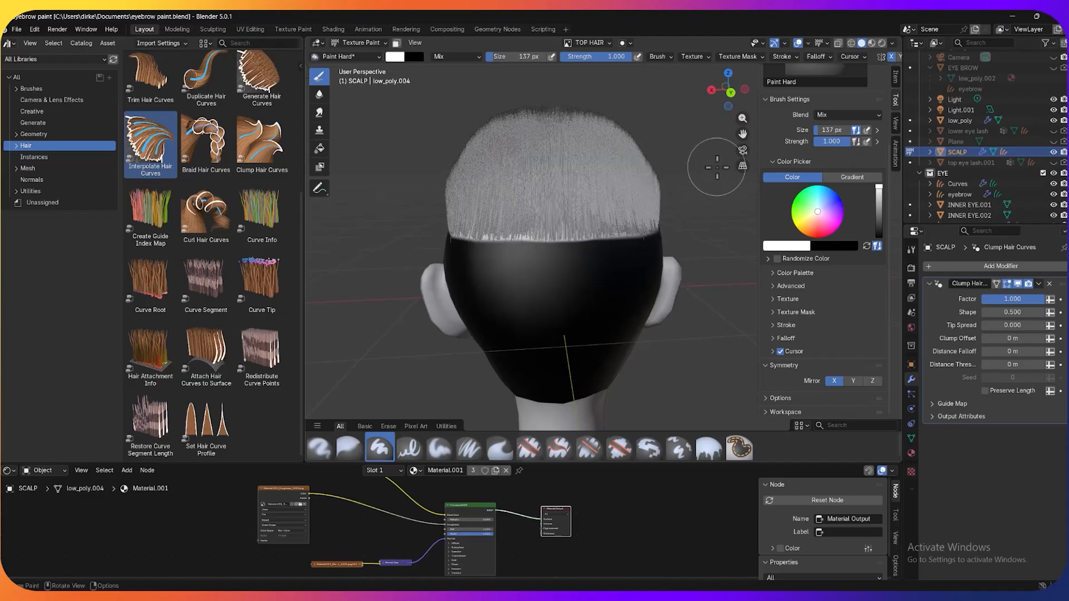
Paint the front hairline white on the TOP HAIR mask and check the hair coverage from the front and side
middle_click_drag(709, 162, 481, 172)
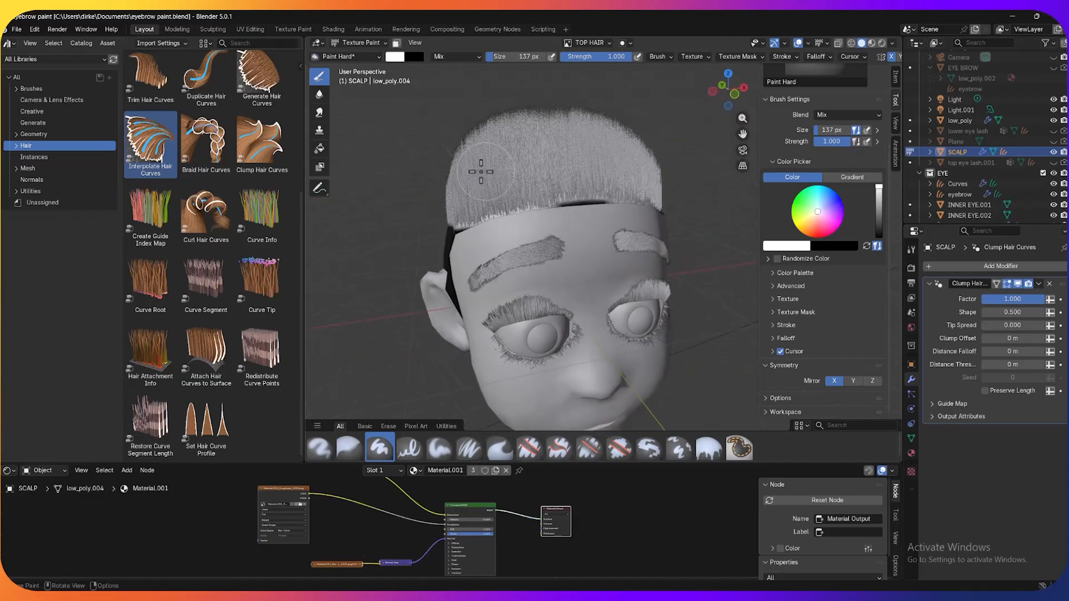
left_click_drag(474, 187, 533, 187)
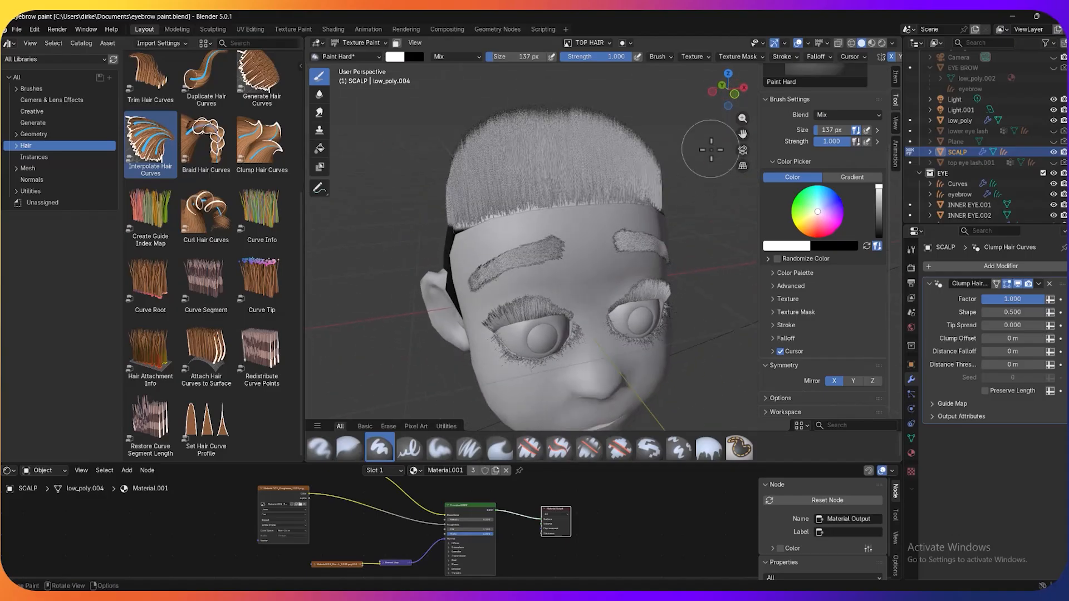
mouse_move(706, 150)
middle_mouse_down()
mouse_move(698, 140)
mouse_move(629, 167)
mouse_move(569, 139)
mouse_move(602, 148)
mouse_move(537, 137)
middle_mouse_up()
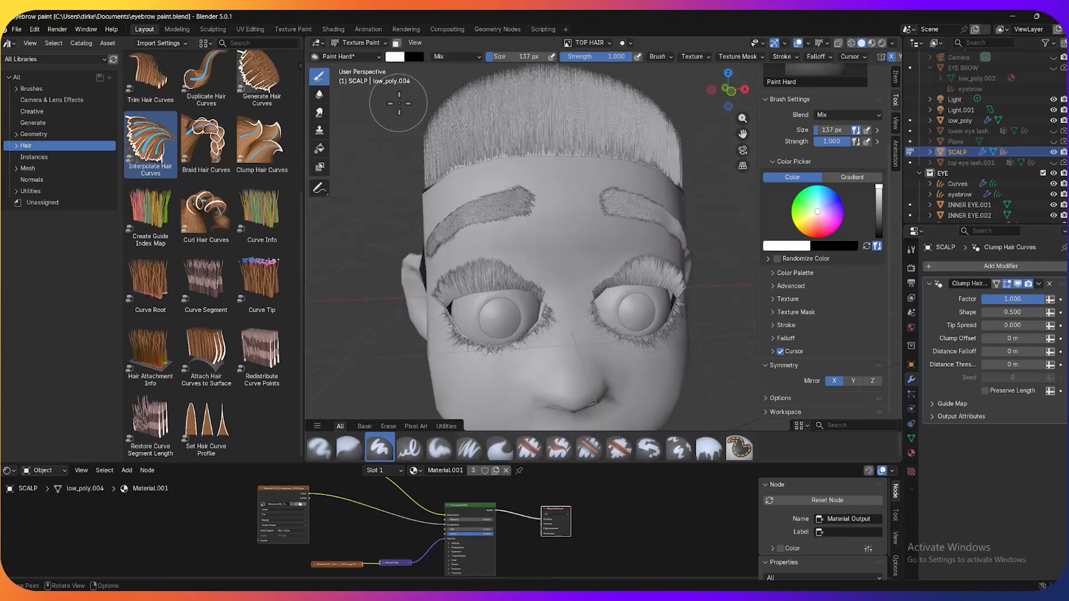
scroll(479, 167, "down", 4)
mouse_move(629, 263)
middle_mouse_down()
mouse_move(537, 245)
mouse_move(559, 254)
middle_mouse_up()
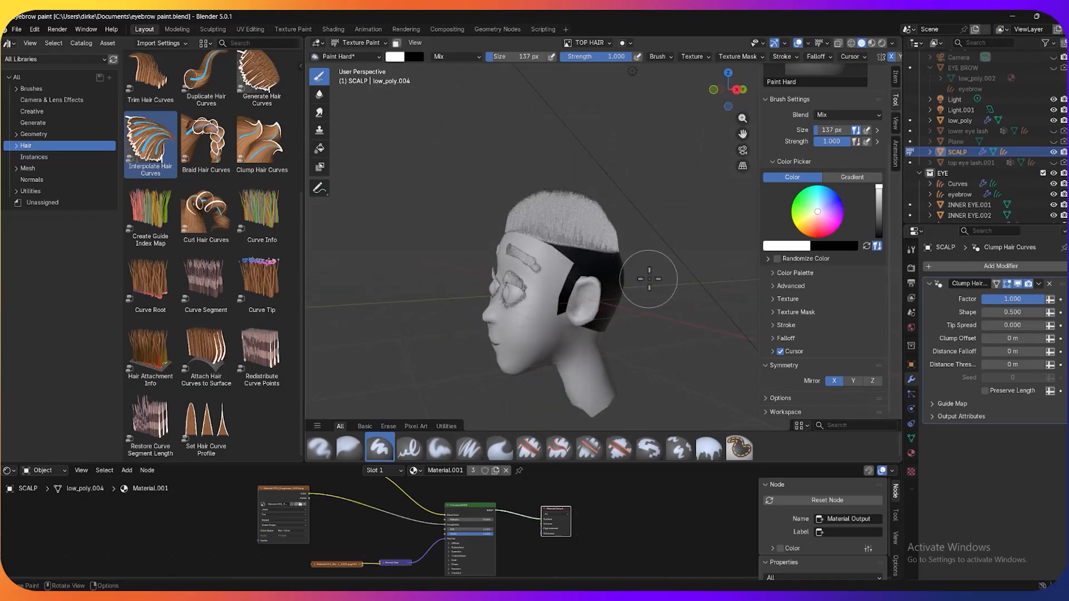
mouse_move(651, 276)
middle_mouse_down()
mouse_move(715, 260)
mouse_move(697, 231)
mouse_move(705, 221)
middle_mouse_up()
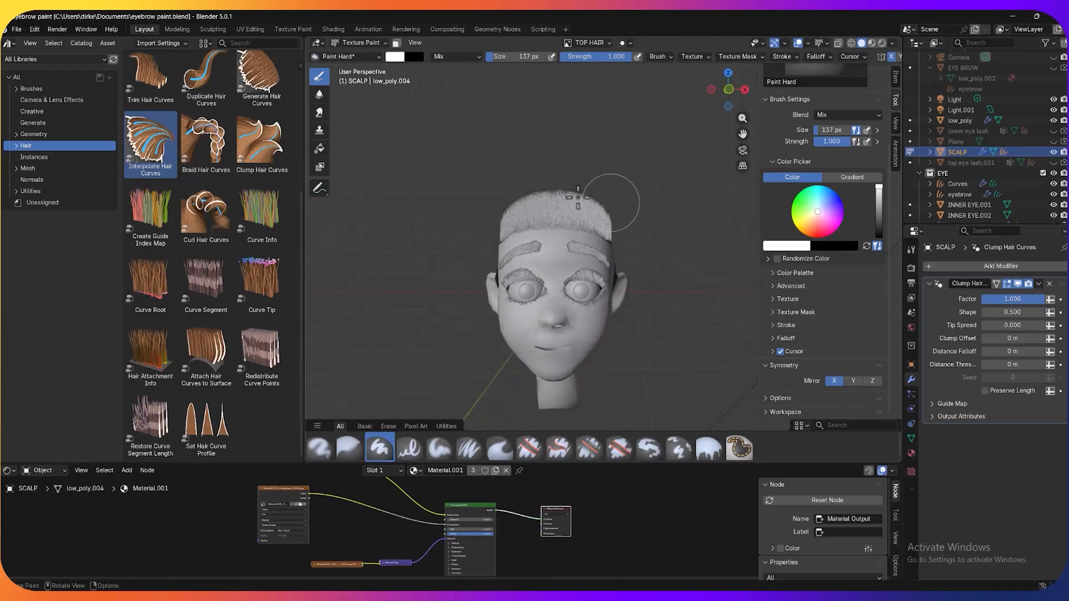
Return to Object Mode and remove the Clump Hair Curves modifier from the SCALP mesh
left_click(353, 41)
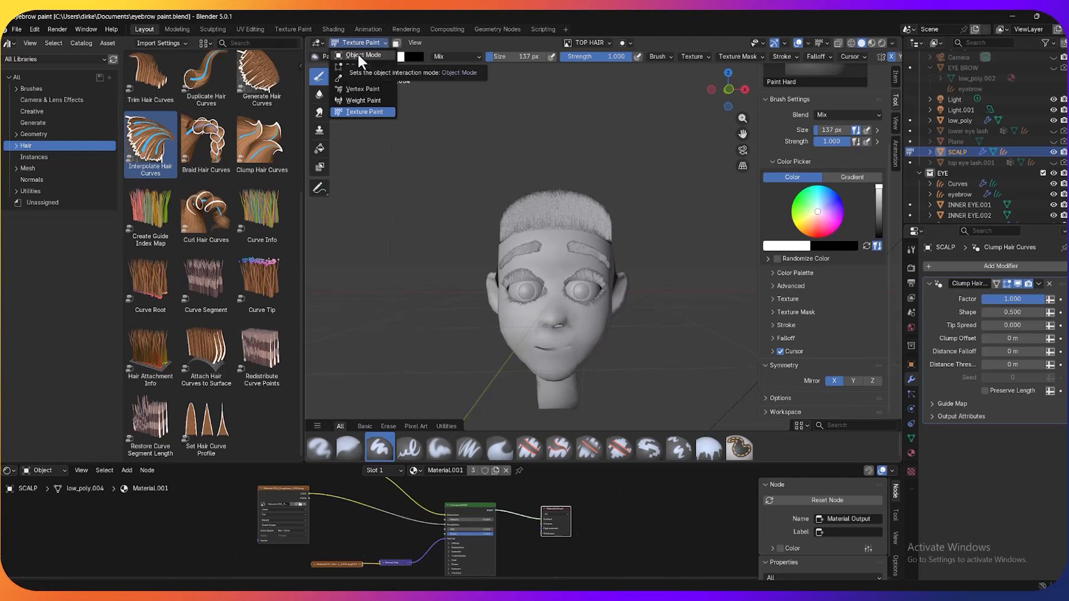
left_click(358, 54)
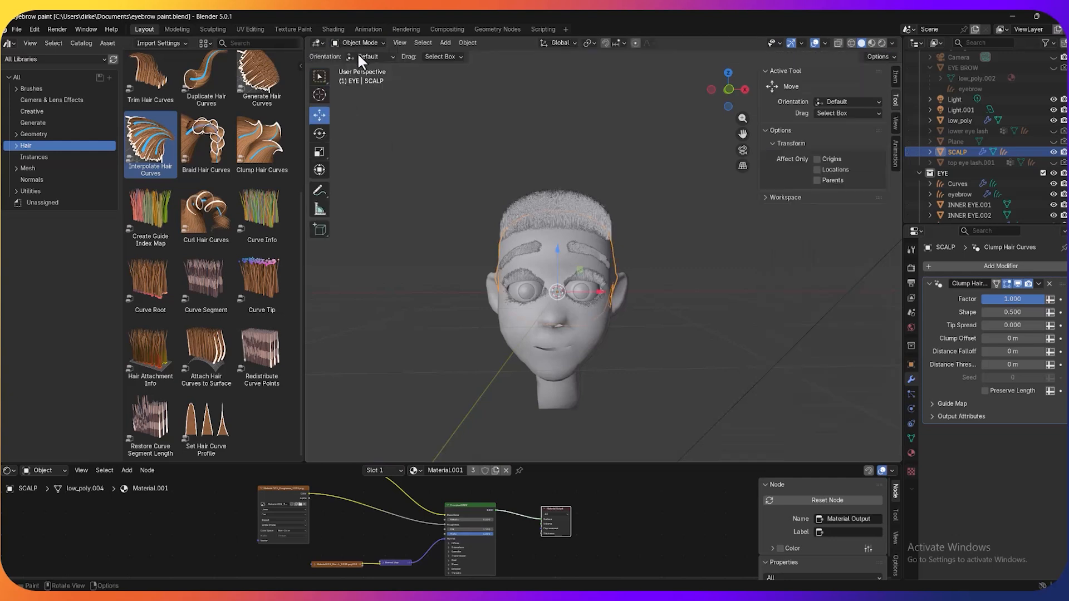
left_click(730, 274)
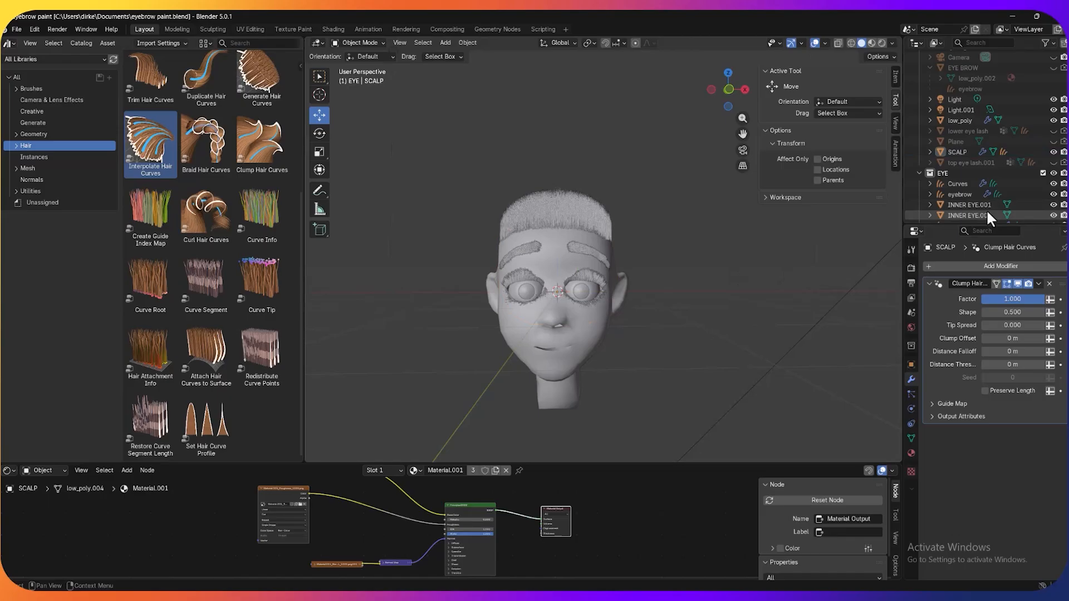
scroll(965, 190, "down", 3)
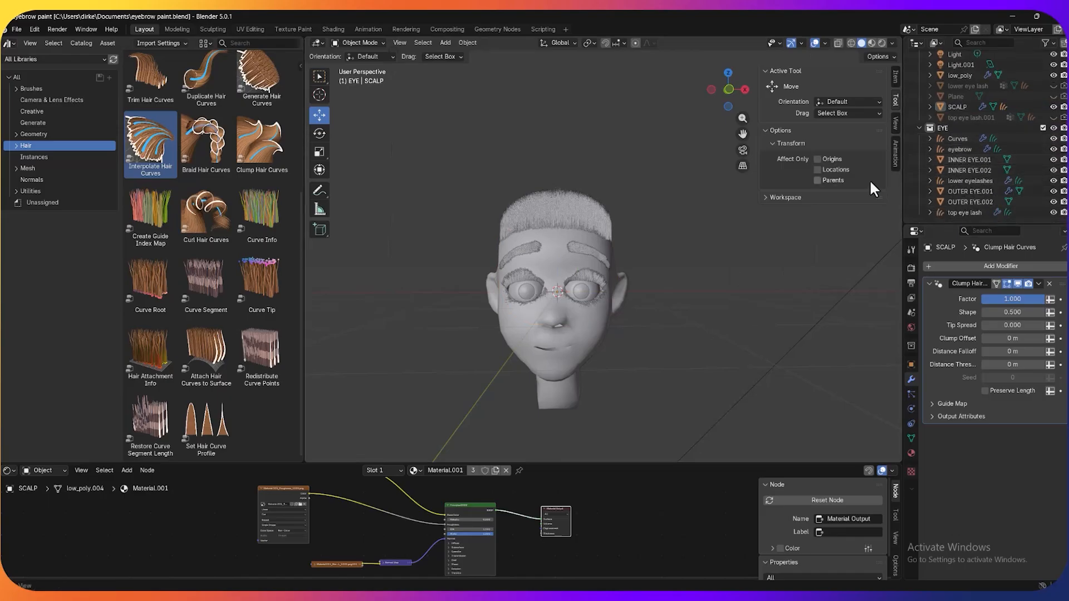
scroll(997, 124, "up", 4)
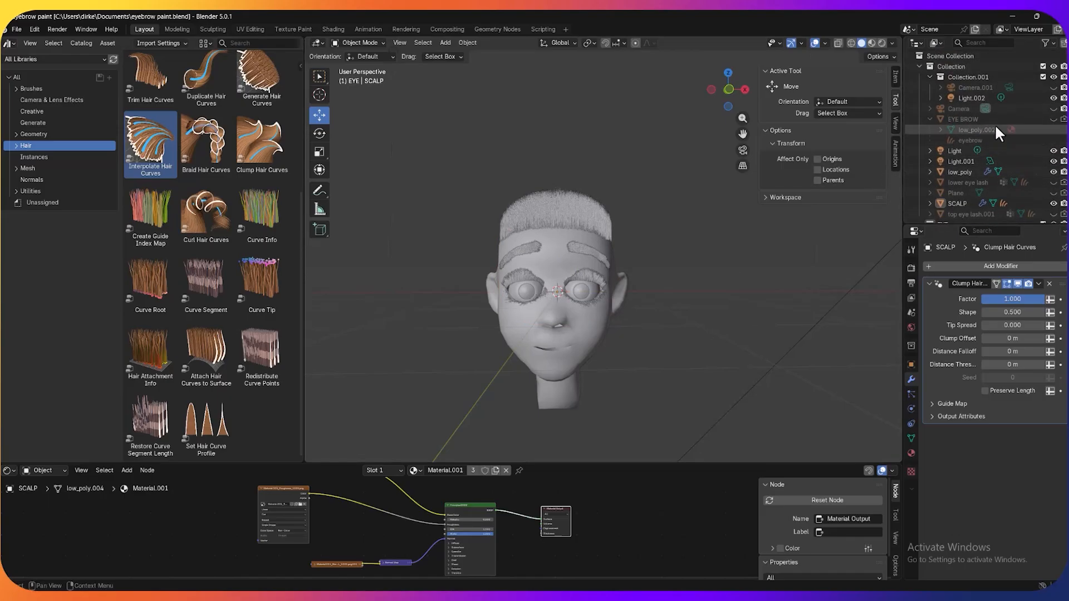
scroll(1000, 212, "down", 3)
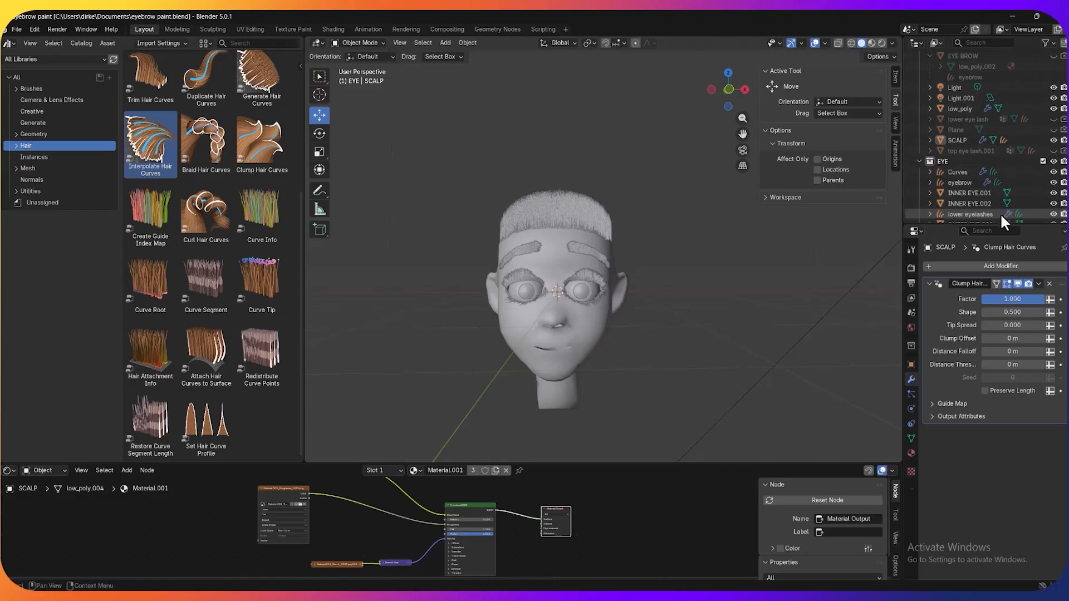
left_click(1021, 140)
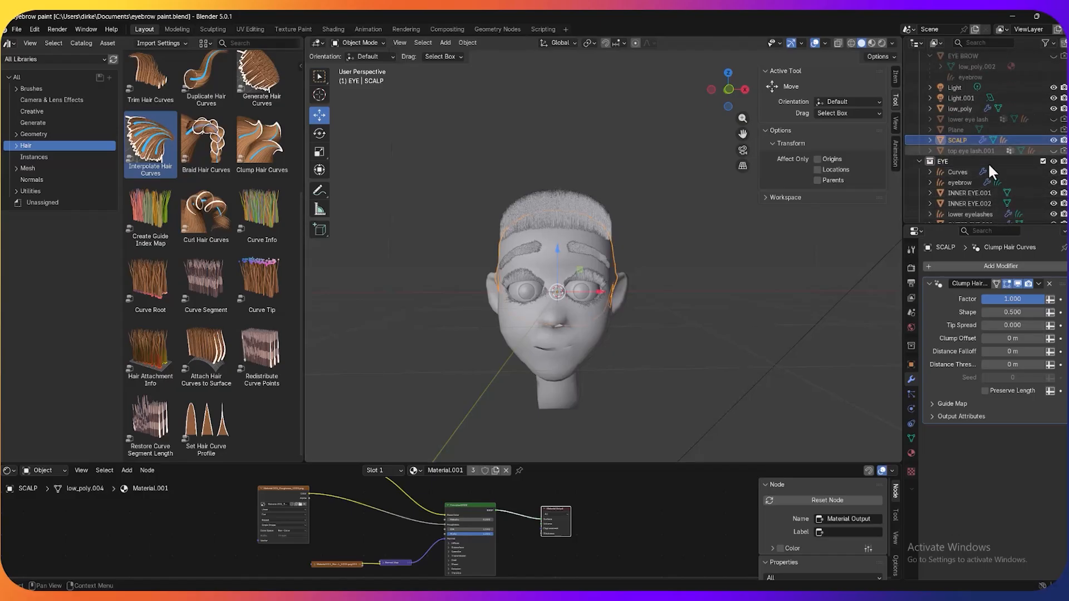
left_click(1048, 281)
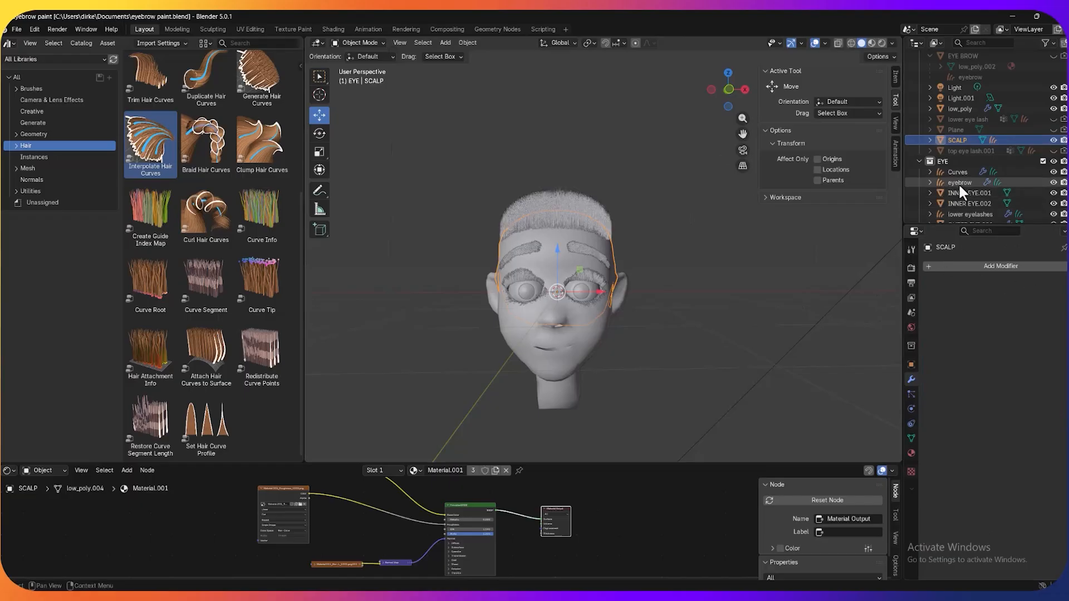
Rename the Curves object in the EYE collection as "top hair"
scroll(957, 182, "down", 1)
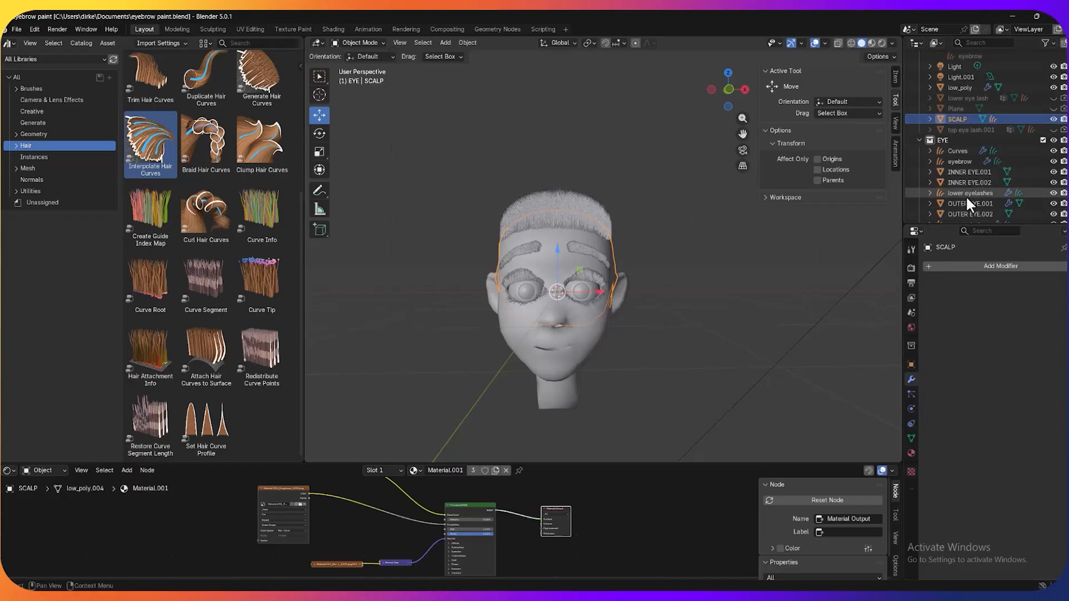
left_click(966, 150)
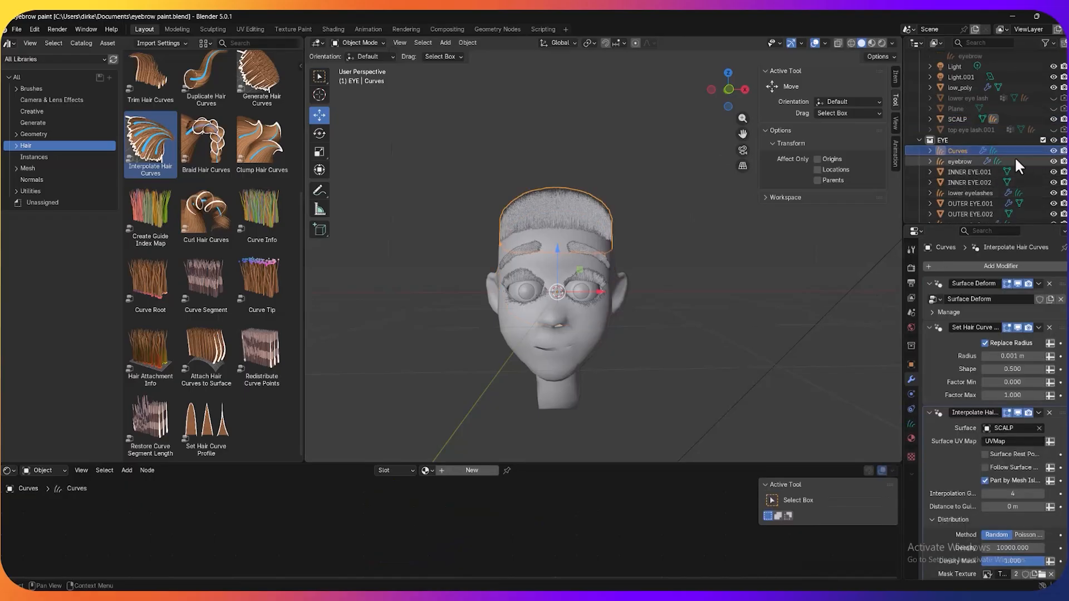
double_click(966, 151)
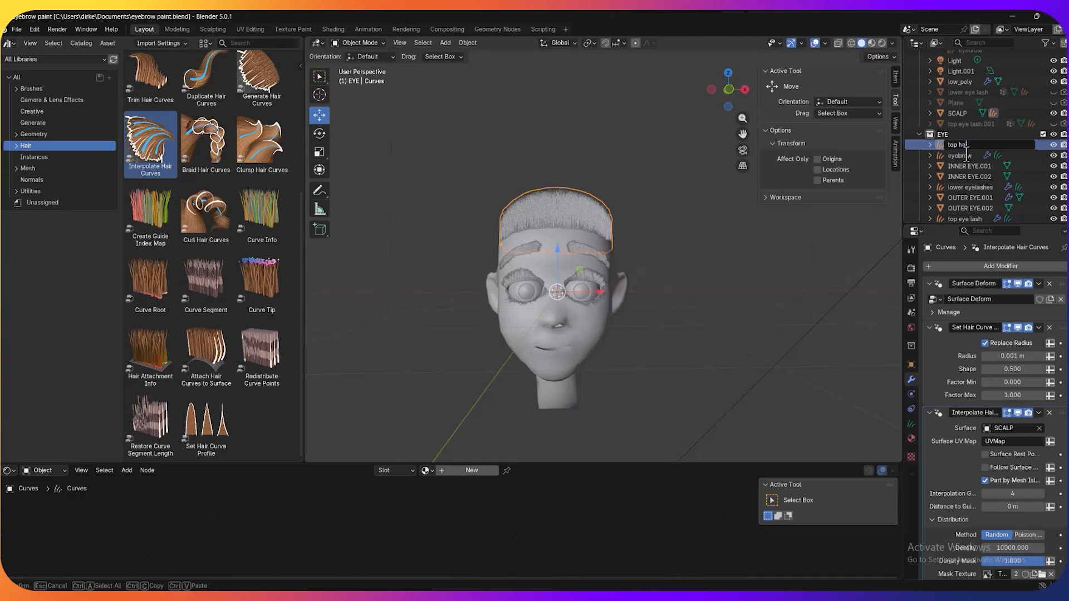
type("top hair")
key("Return")
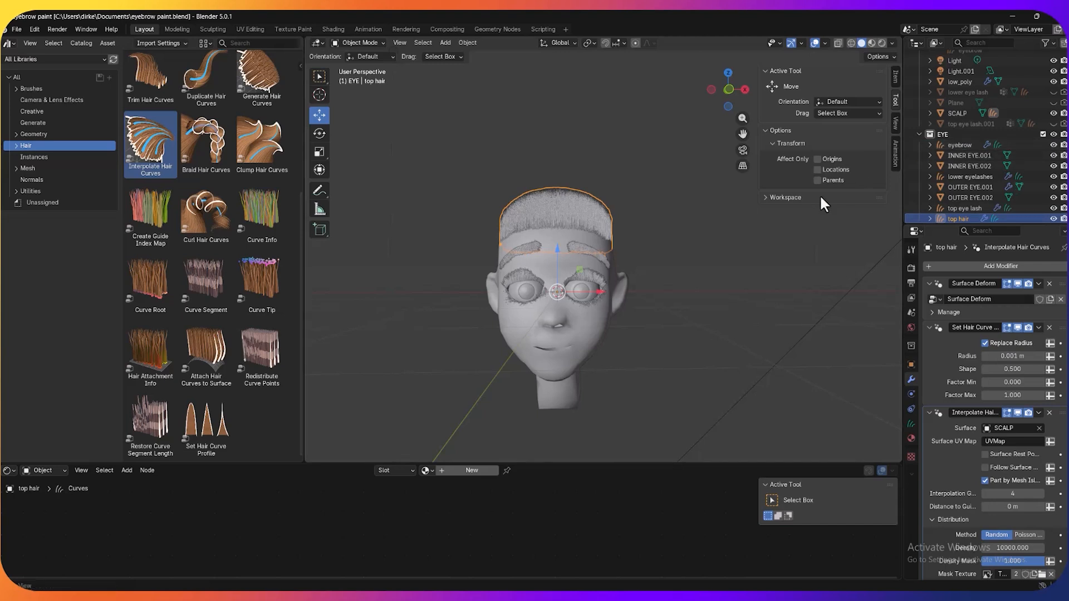
left_click(722, 253)
Show the head in material preview shading and view it from the side
middle_click_drag(691, 283, 712, 278)
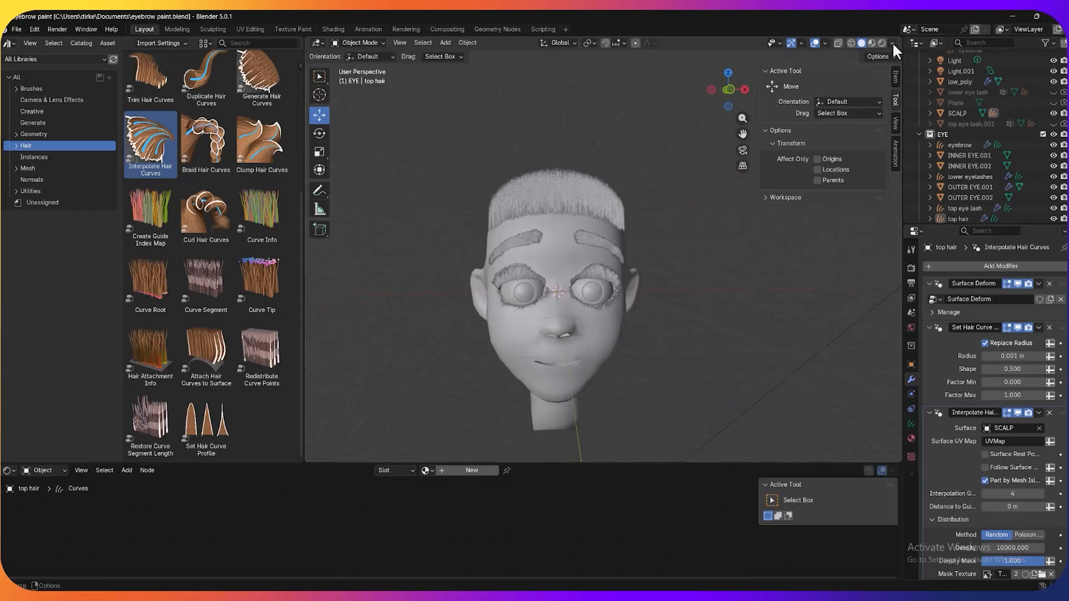
left_click(872, 43)
mouse_move(715, 323)
middle_mouse_down()
mouse_move(627, 314)
mouse_move(725, 323)
mouse_move(649, 319)
middle_mouse_up()
scroll(736, 315, "up", 1)
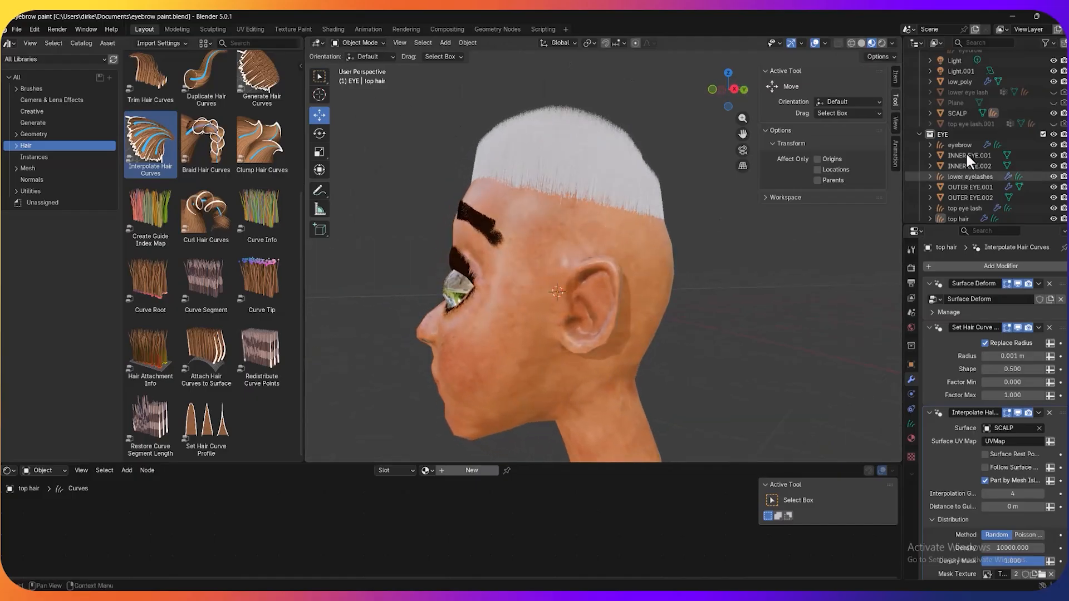
Add an Empty Hair curves object to the SCALP mesh and put it in Sculpt Mode
left_click(957, 113)
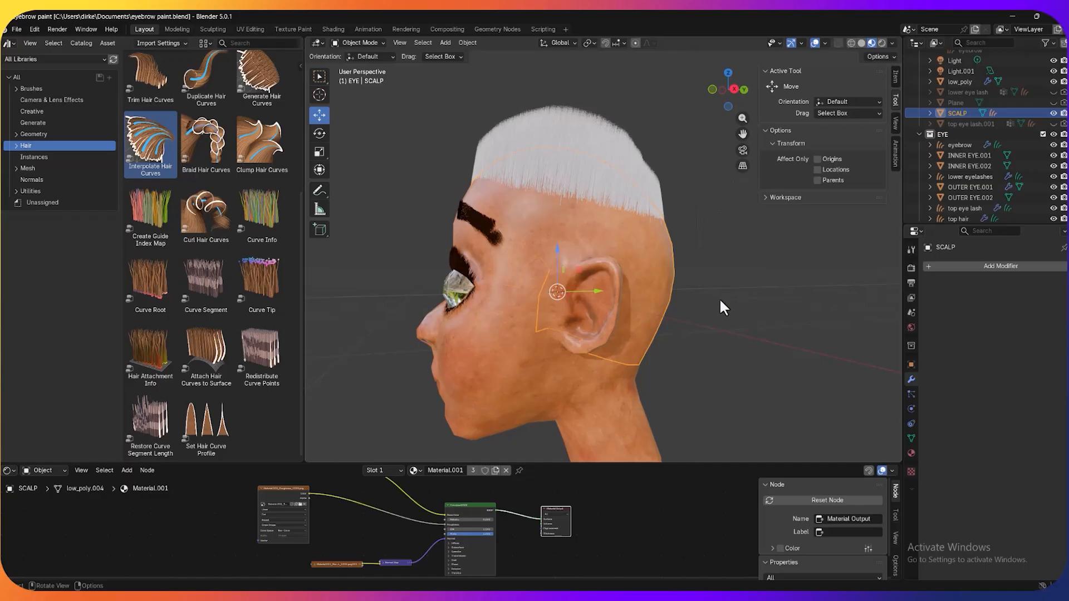
middle_click_drag(720, 302, 767, 315)
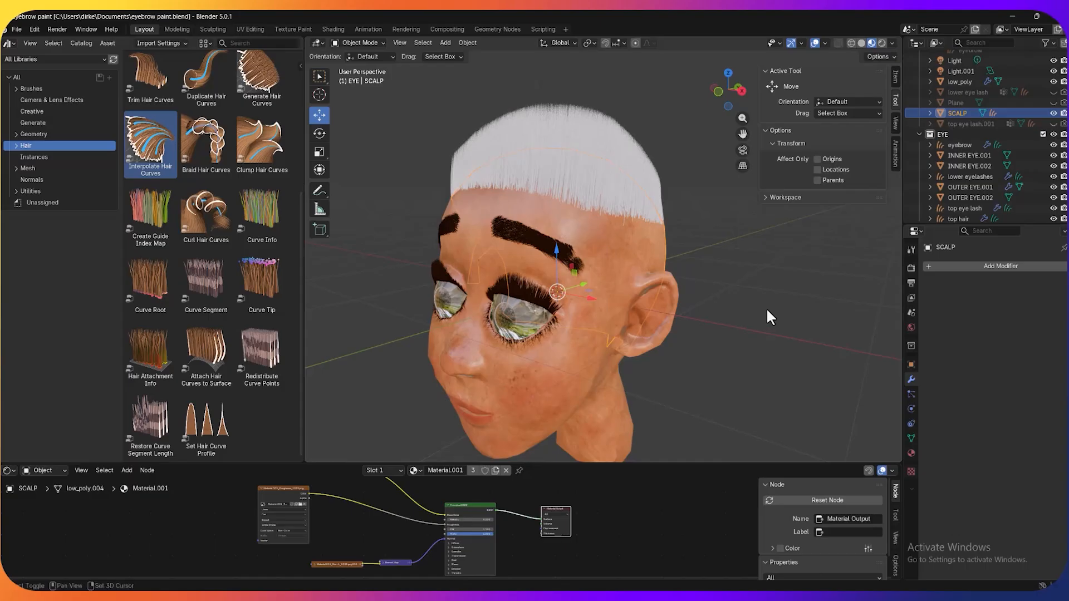
key("shift+a")
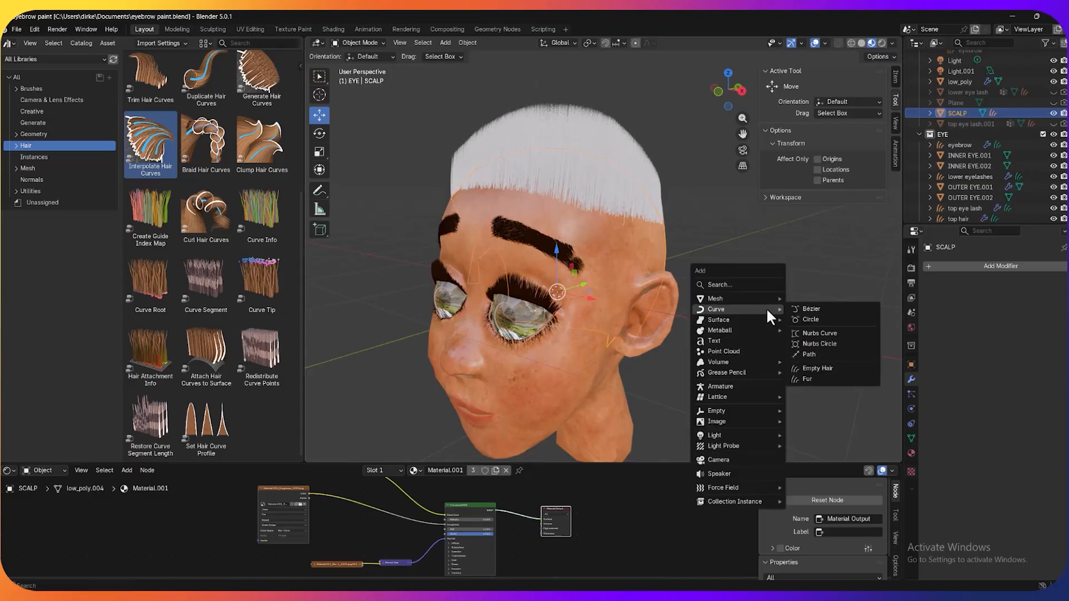
left_click(847, 367)
left_click(363, 43)
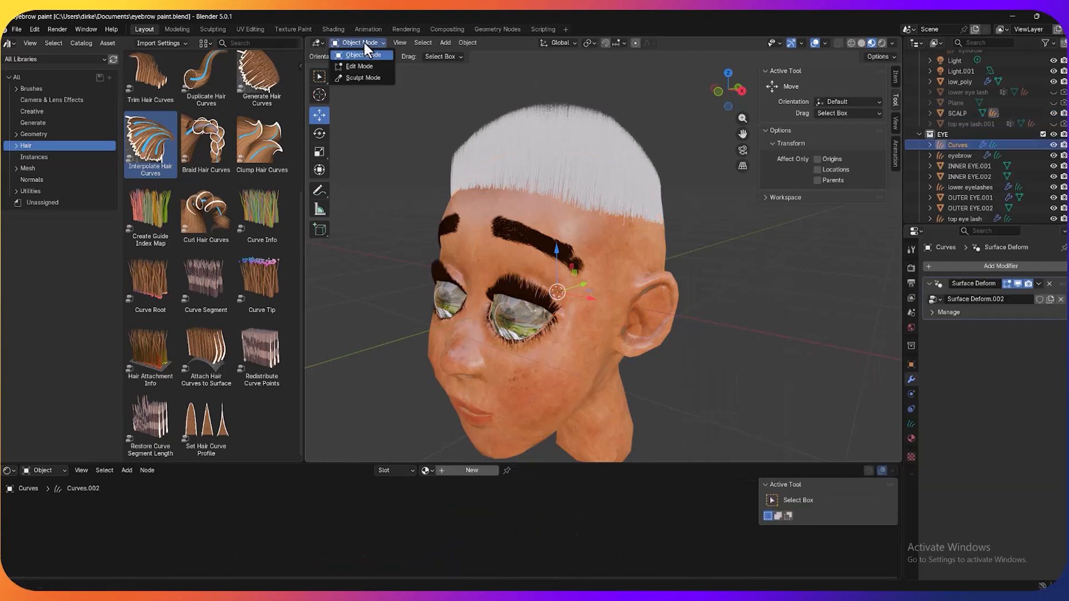
left_click(360, 78)
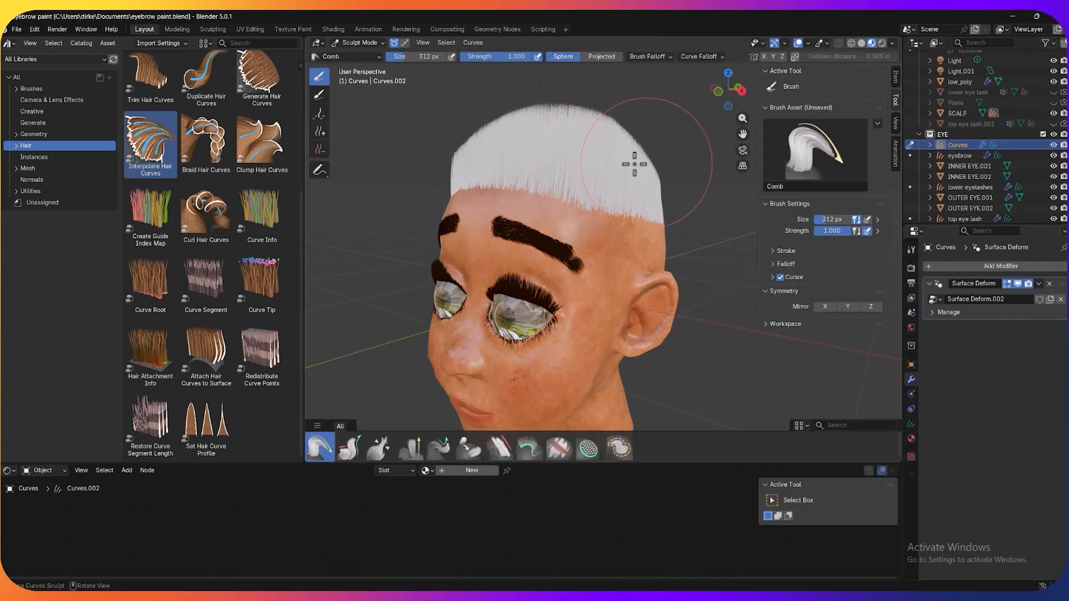
Activate the Add brush and place a single trial hair 0.3 m long on the scalp behind the ear
mouse_move(632, 163)
middle_mouse_down()
mouse_move(574, 156)
mouse_move(585, 150)
middle_mouse_up()
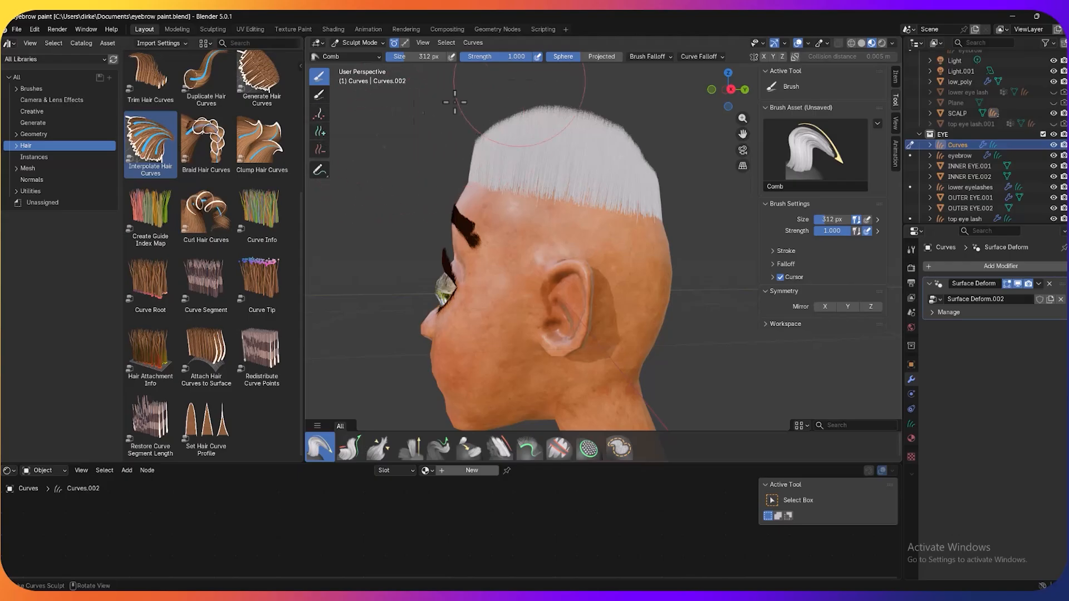
left_click(318, 137)
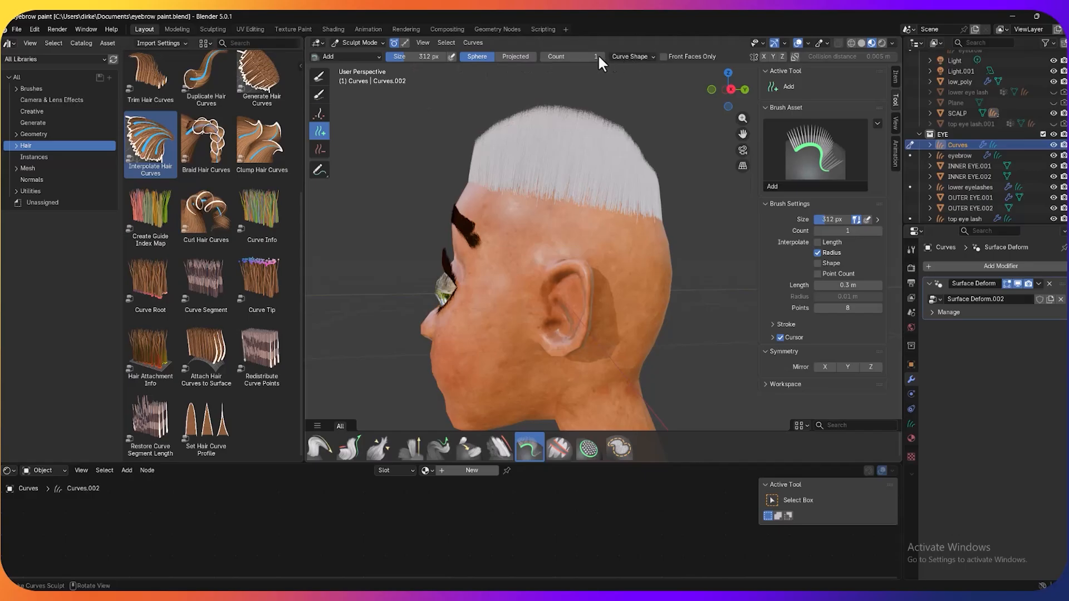
left_click(628, 57)
left_click(640, 276)
mouse_move(701, 254)
middle_mouse_down()
mouse_move(724, 252)
mouse_move(692, 253)
middle_mouse_up()
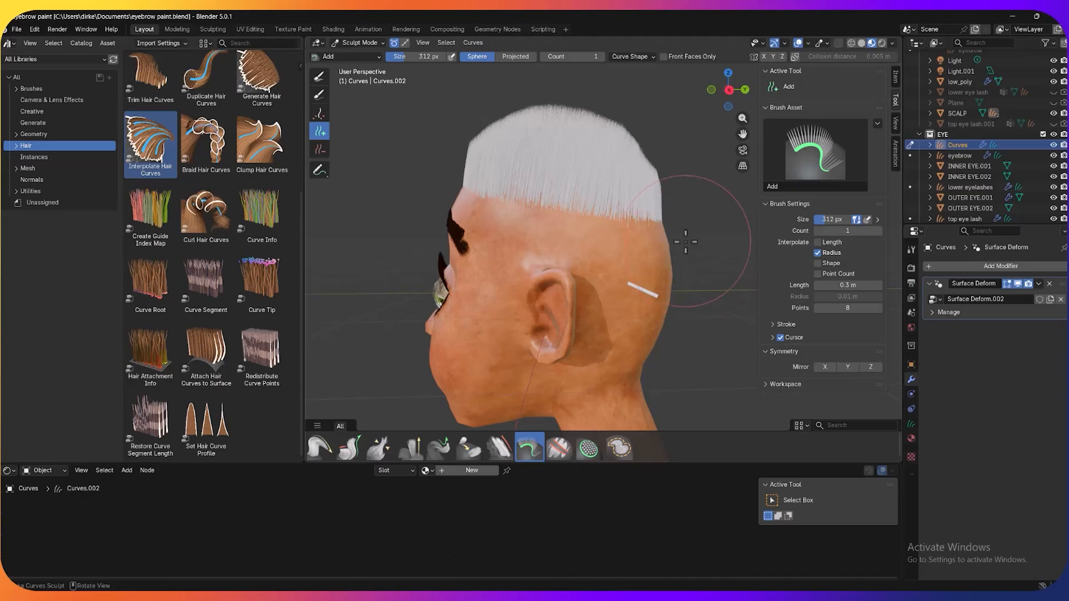
Give the Add brush a curve length of 0.1 m and X mirroring, testing one hair behind the ear
left_click(627, 54)
left_click_drag(646, 122, 646, 121)
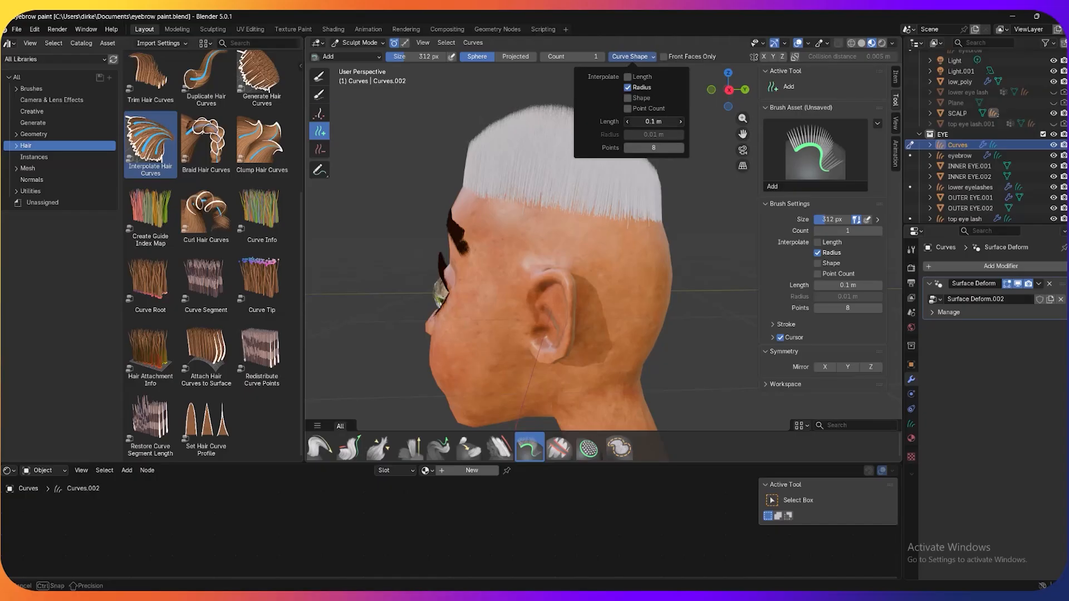
left_click_drag(646, 121, 646, 122)
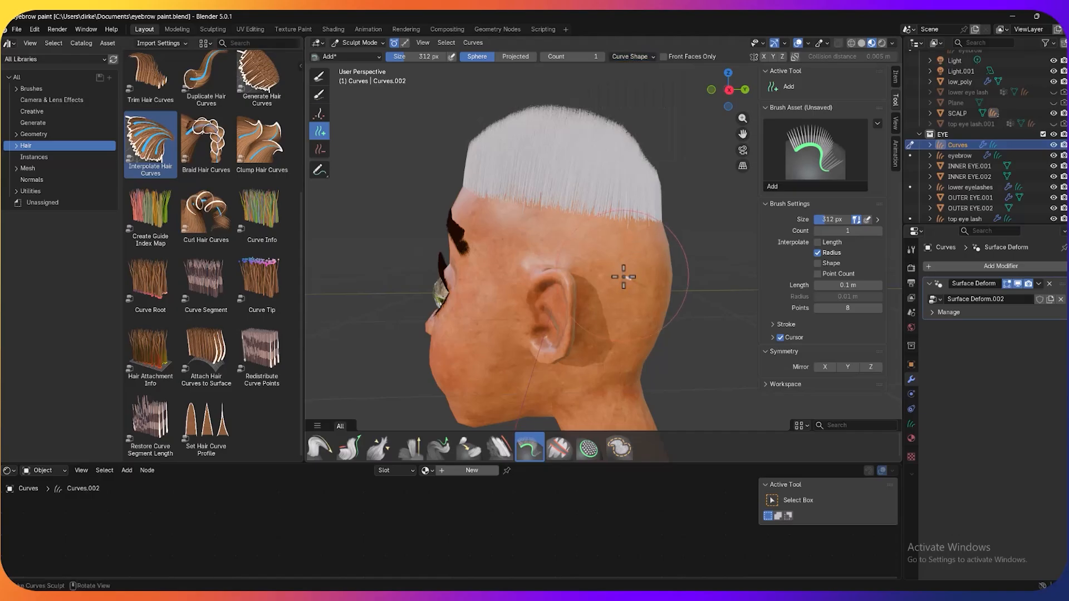
mouse_move(624, 277)
middle_mouse_down()
mouse_move(731, 266)
mouse_move(664, 256)
middle_mouse_up()
scroll(665, 256, "up", 2)
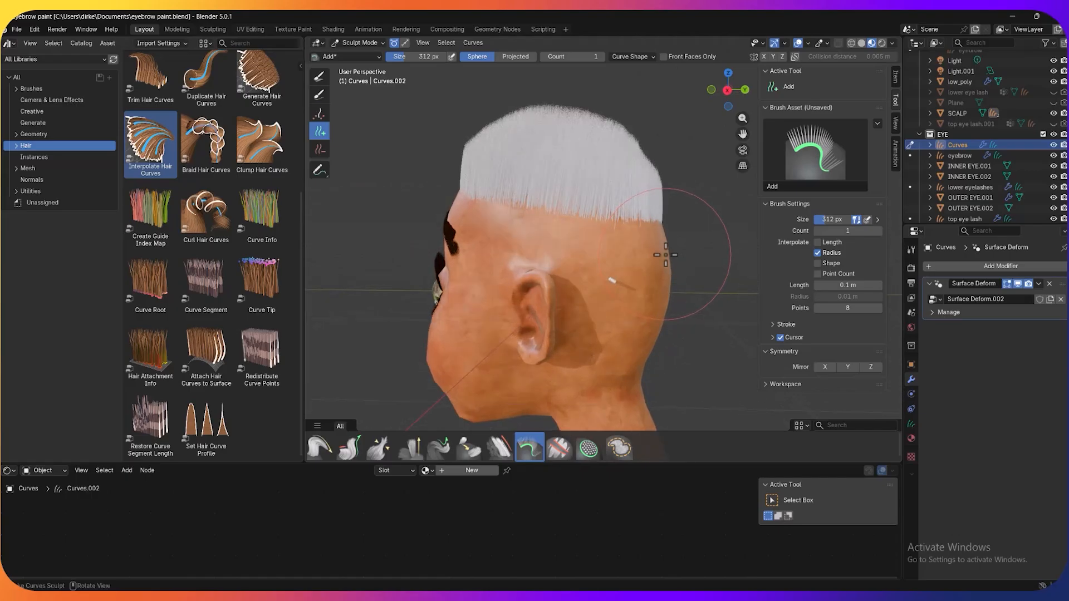
left_click(825, 367)
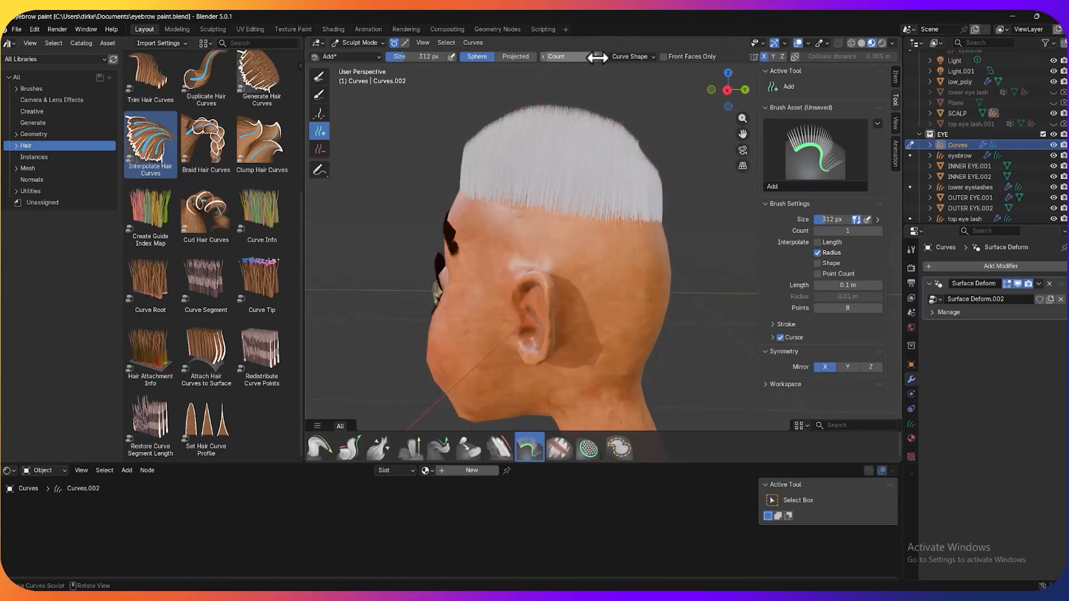
Set the Add brush to a count of 3 and reduce its size to 153 px
left_click_drag(599, 57, 619, 57)
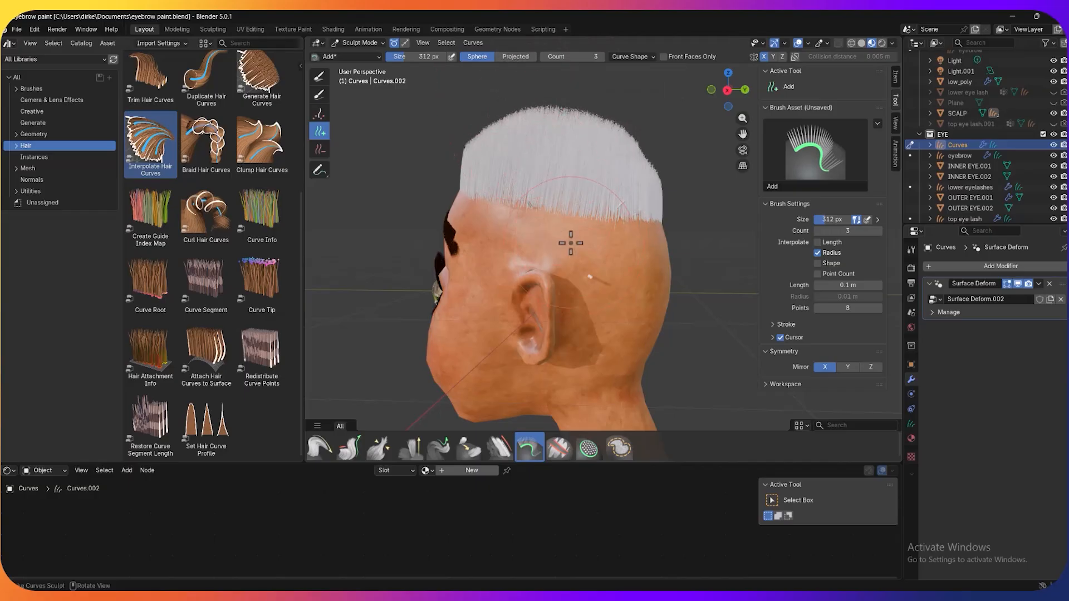
mouse_move(420, 196)
middle_mouse_down()
mouse_move(575, 238)
mouse_move(626, 240)
mouse_move(425, 204)
middle_mouse_up()
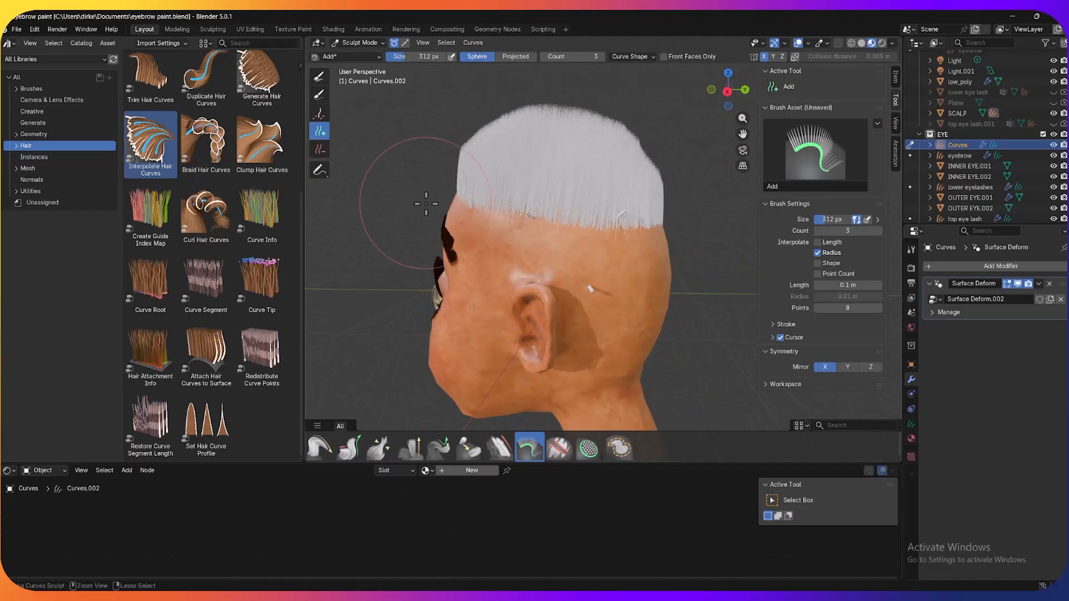
key("bracketleft")
middle_click_drag(626, 274, 640, 291)
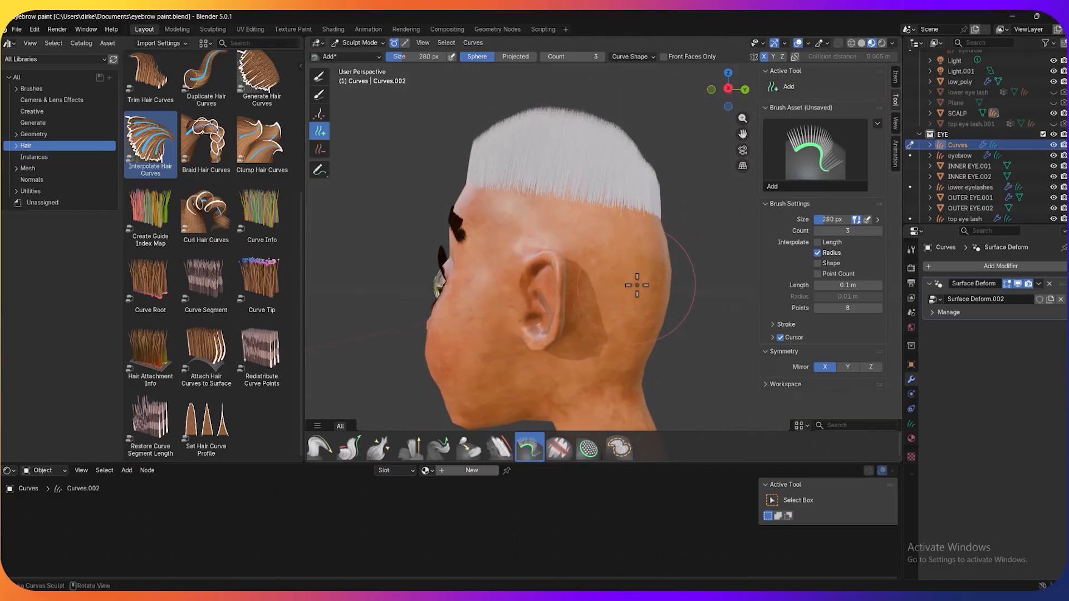
key("bracketleft")
key("bracketleft")
key("bracketleft")
key("bracketleft")
key("bracketleft")
key("bracketleft")
key("bracketleft")
key("bracketleft")
key("bracketleft")
key("bracketleft")
key("bracketleft")
key("bracketleft")
Add short 0.1 m hairs with X mirroring on the scalp behind, in front of and below the ear
left_click(632, 277)
left_click(628, 342)
left_click(660, 334)
left_click(613, 273)
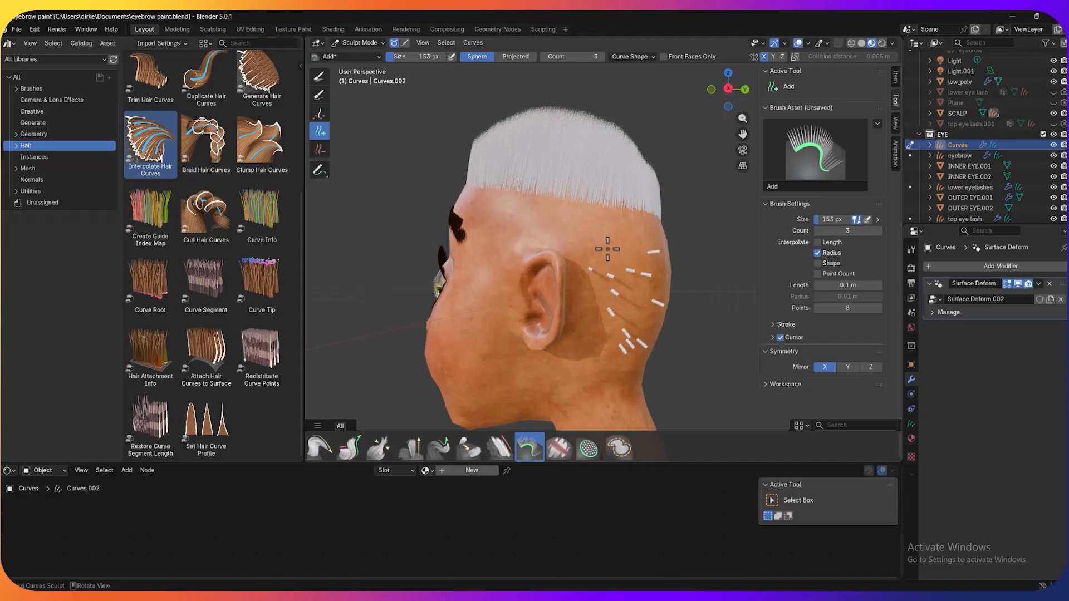
mouse_move(607, 249)
left_mouse_down()
mouse_move(640, 239)
mouse_move(540, 220)
mouse_move(508, 238)
left_mouse_up()
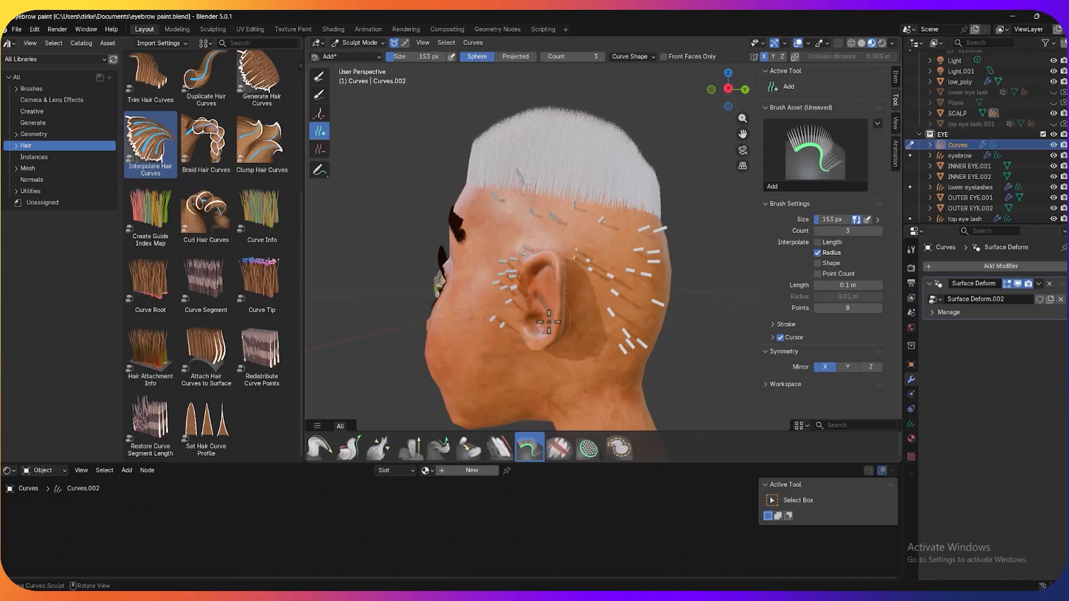
left_click_drag(599, 336, 633, 375)
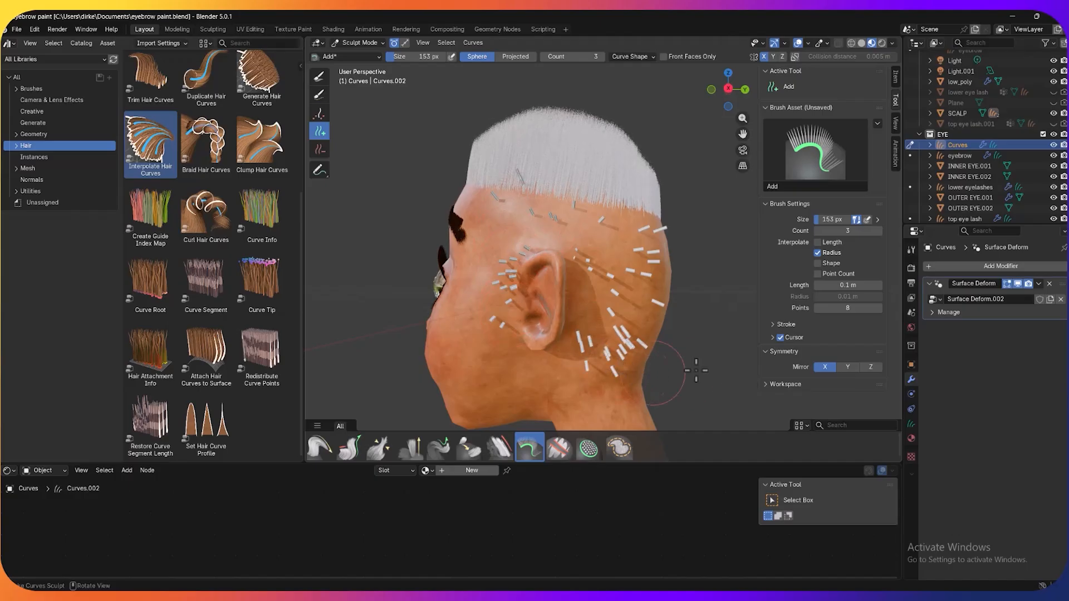
Spread short hairs over the back of the head, from below the top hair down to the nape
middle_click_drag(696, 371, 568, 351)
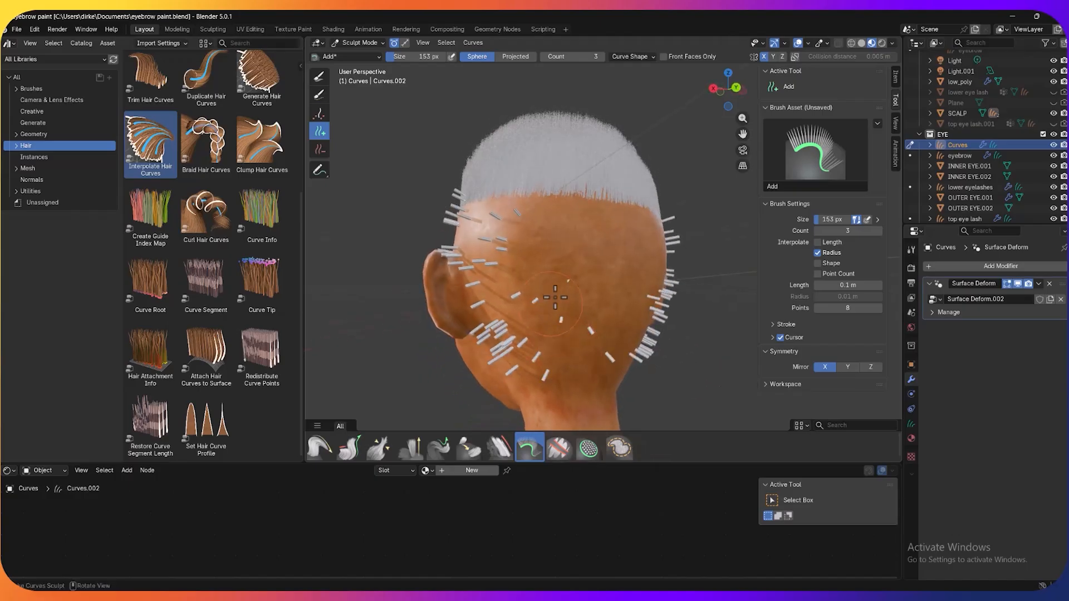
mouse_move(555, 298)
left_mouse_down()
mouse_move(543, 248)
mouse_move(602, 270)
mouse_move(574, 375)
left_mouse_up()
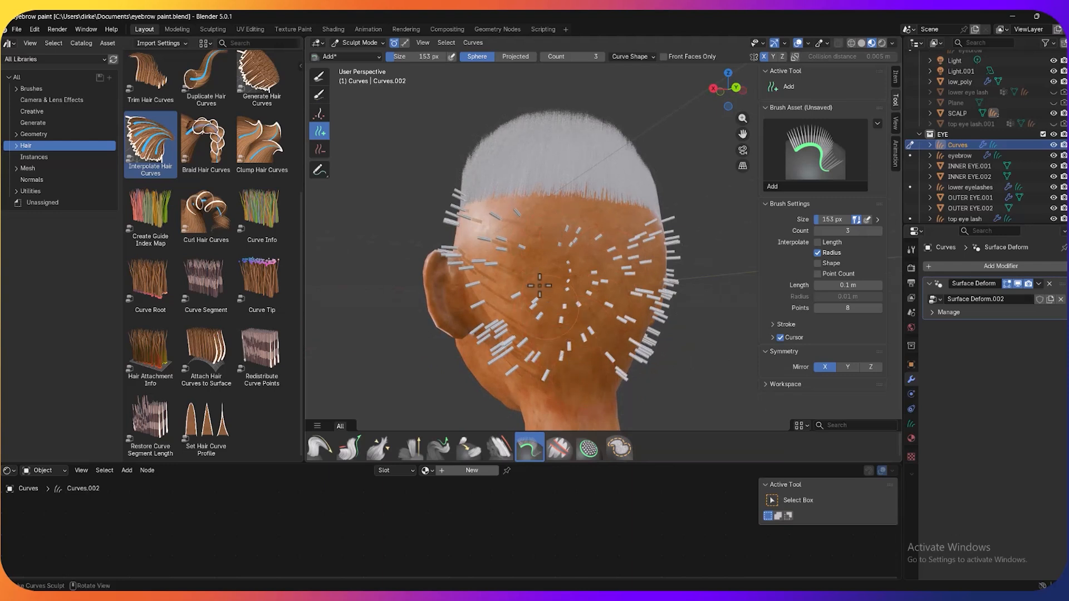
mouse_move(540, 285)
left_mouse_down()
mouse_move(534, 226)
mouse_move(623, 224)
left_mouse_up()
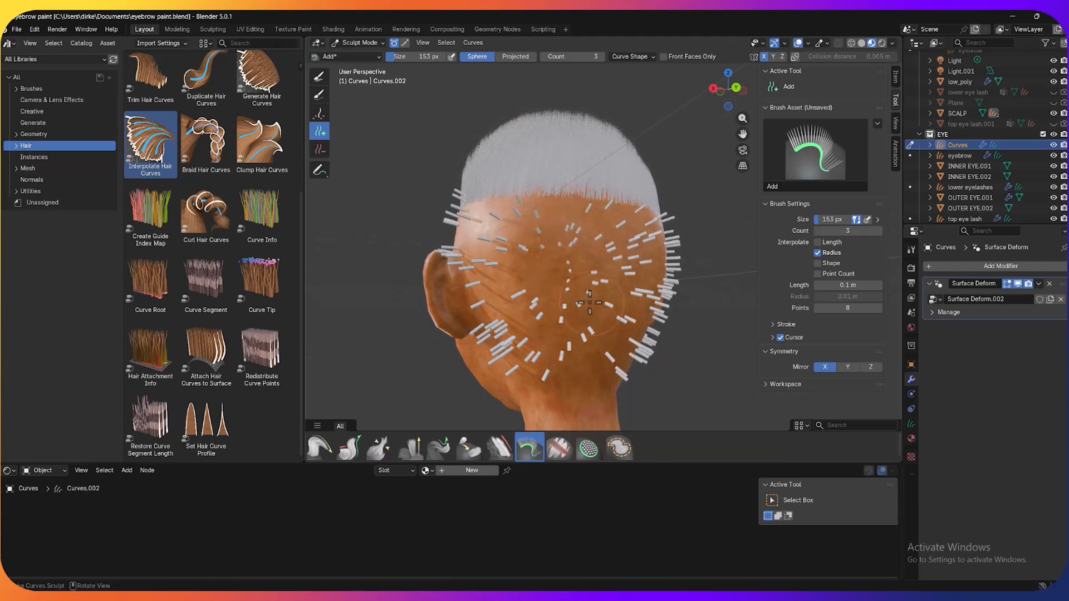
left_click_drag(590, 302, 535, 274)
left_click(514, 313)
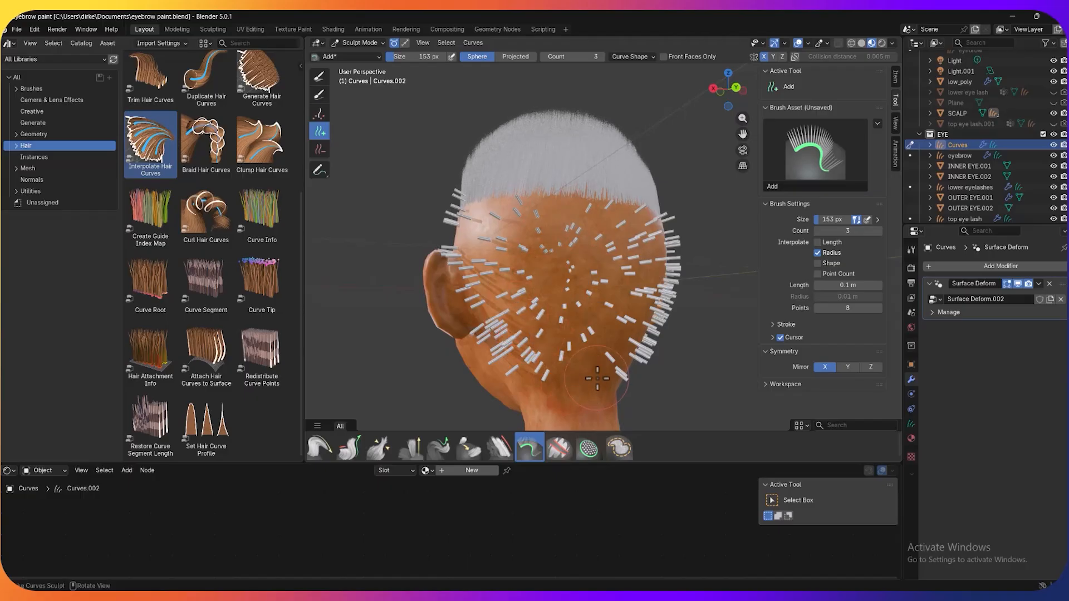
left_click_drag(612, 345, 613, 334)
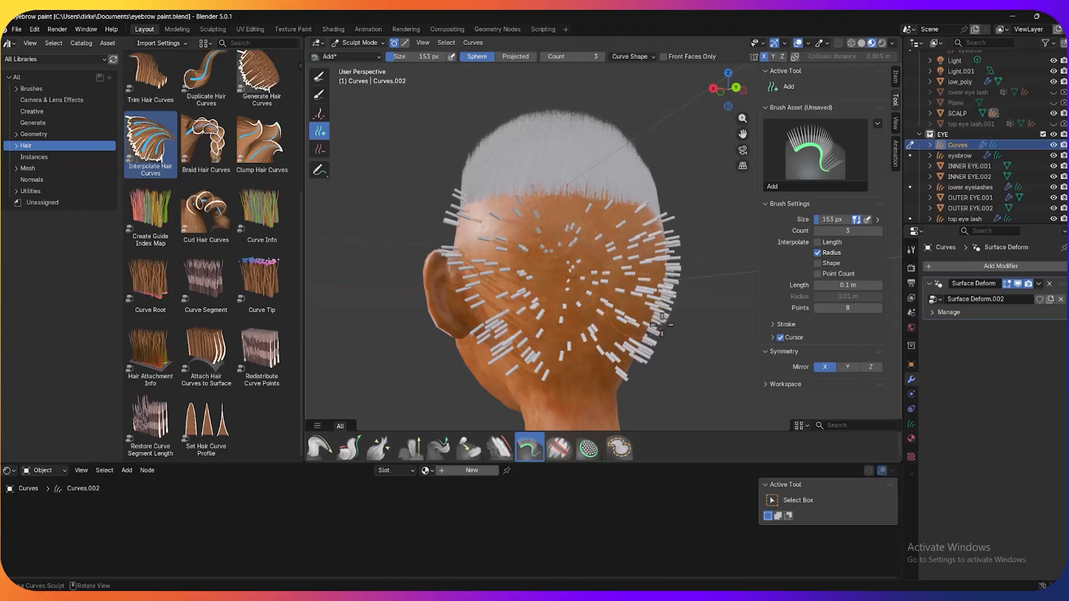
Fill the remaining sparse spots at the nape and on the sides behind the ears with more short hairs
middle_click_drag(662, 323, 603, 340)
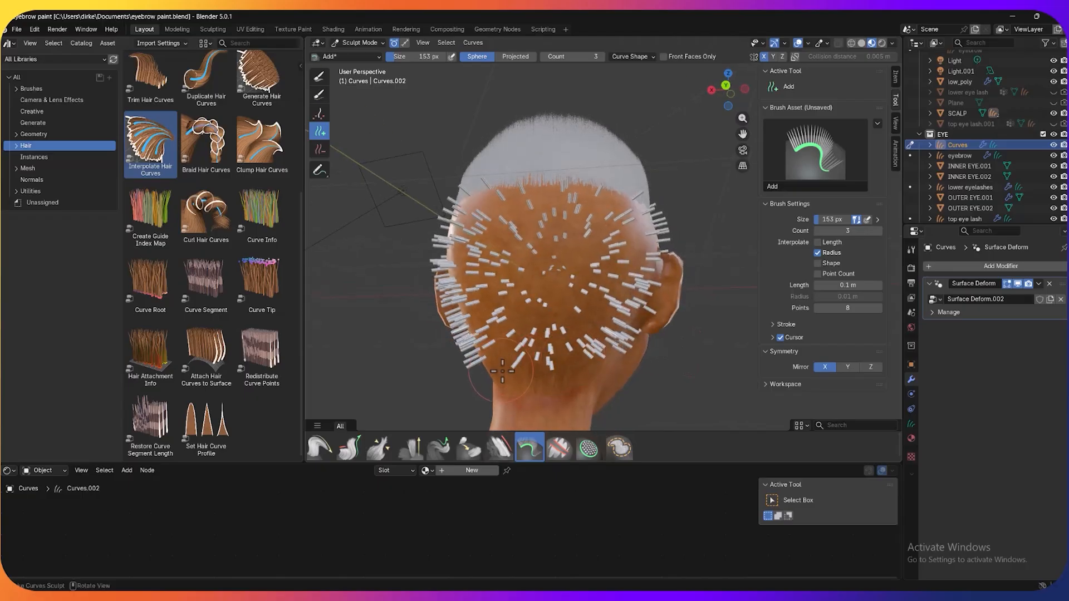
middle_click_drag(574, 374, 692, 387)
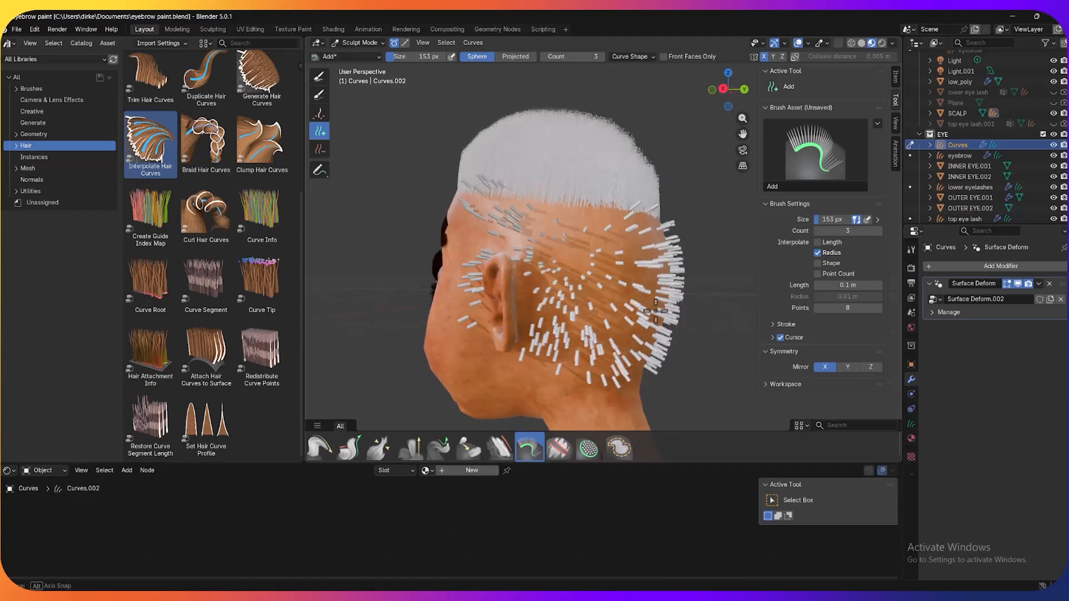
middle_click_drag(724, 329, 590, 306)
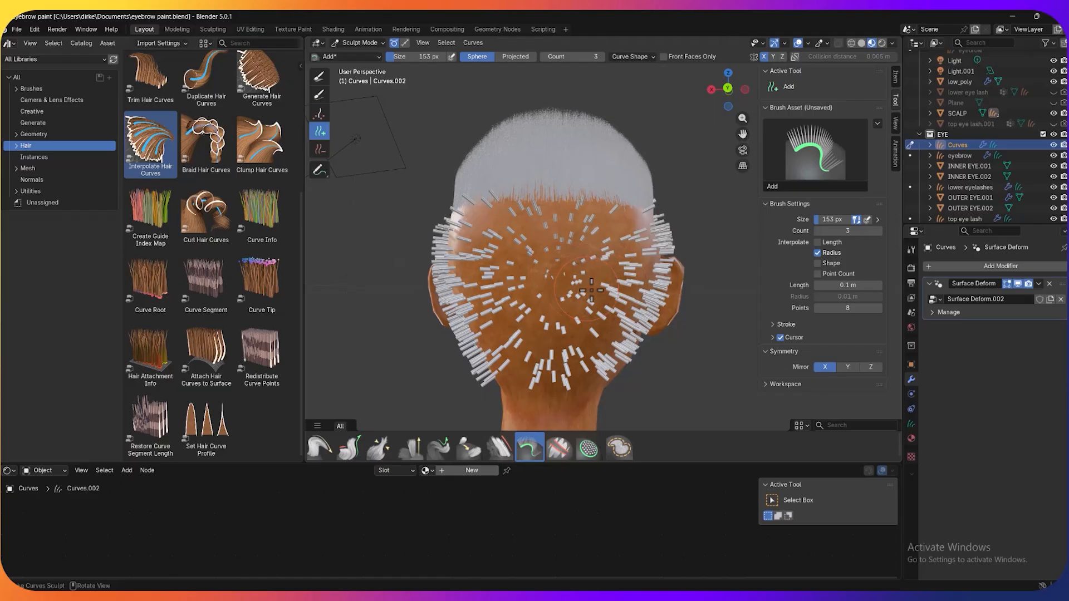
middle_click_drag(622, 281, 758, 302)
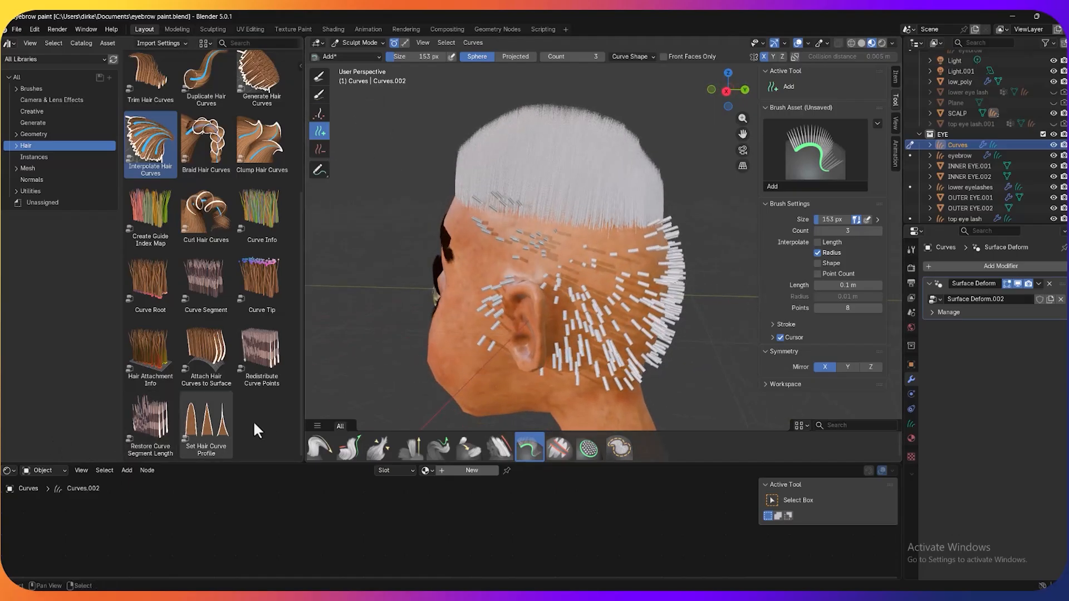
Apply the Set Hair Curve Profile asset to the new hair curves and set its radius to 0.001 m
middle_click_drag(631, 304, 657, 292)
left_click_drag(223, 434, 624, 309)
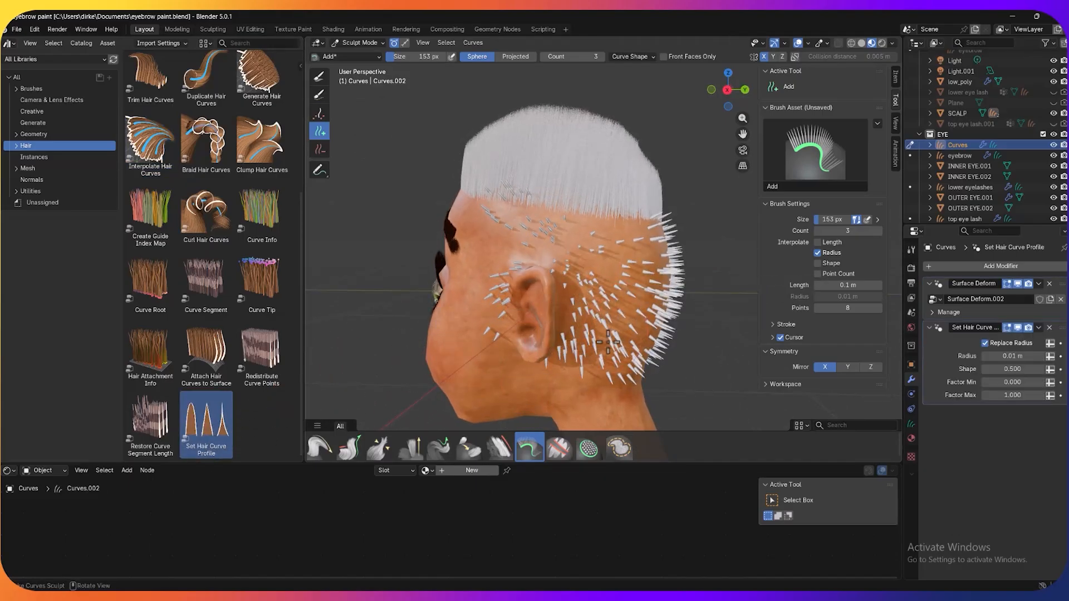
left_click(998, 356)
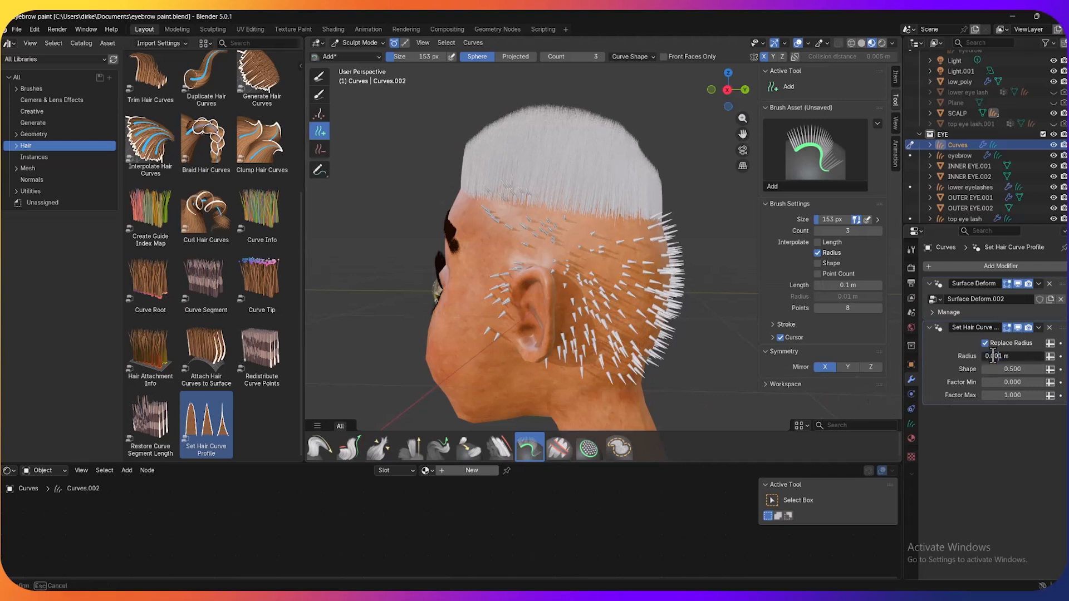
key("Return")
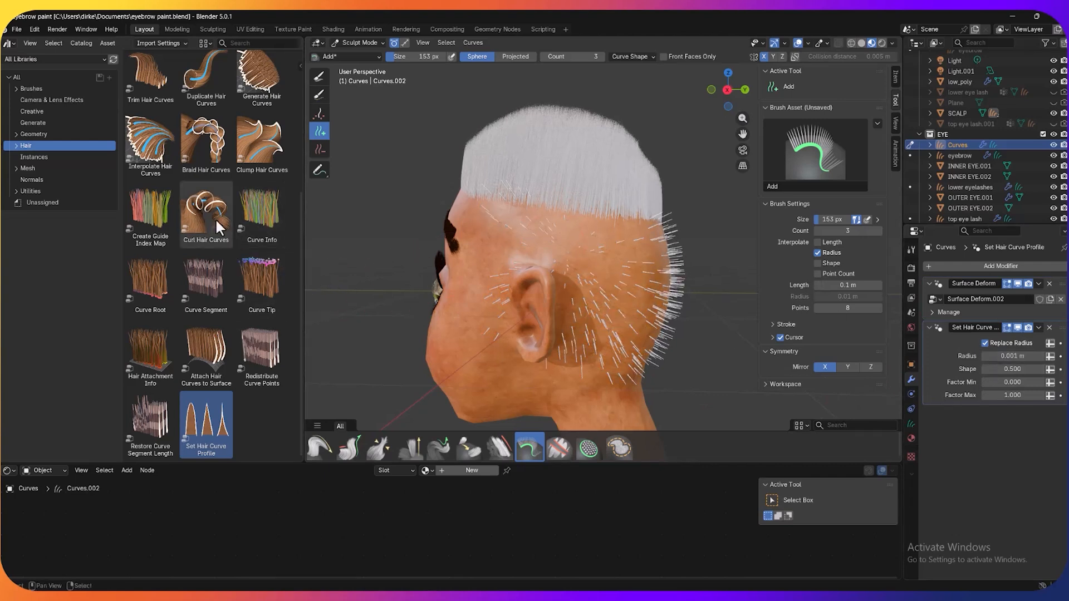
Comb the side hairs downward around and behind the ear with the Comb brush enlarged to 388 px
left_click(319, 447)
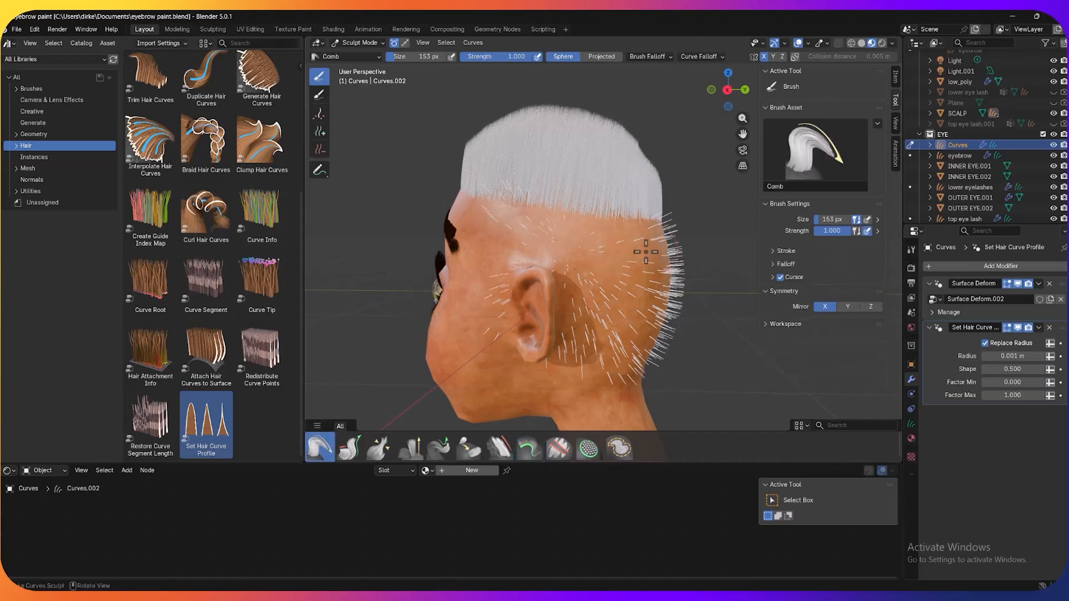
key("f")
left_click(719, 281)
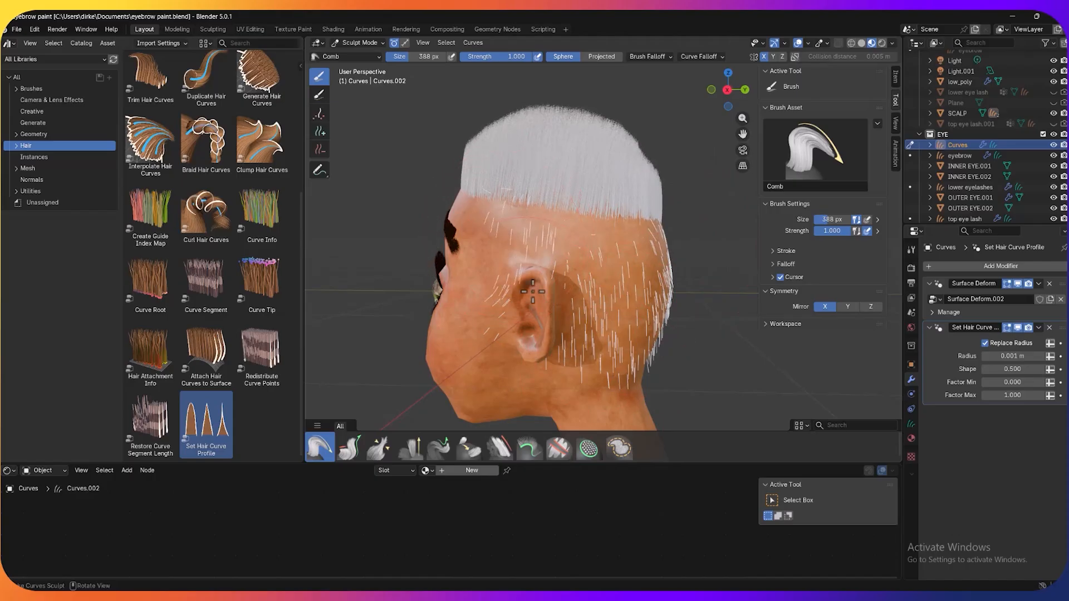
left_click_drag(504, 318, 501, 343)
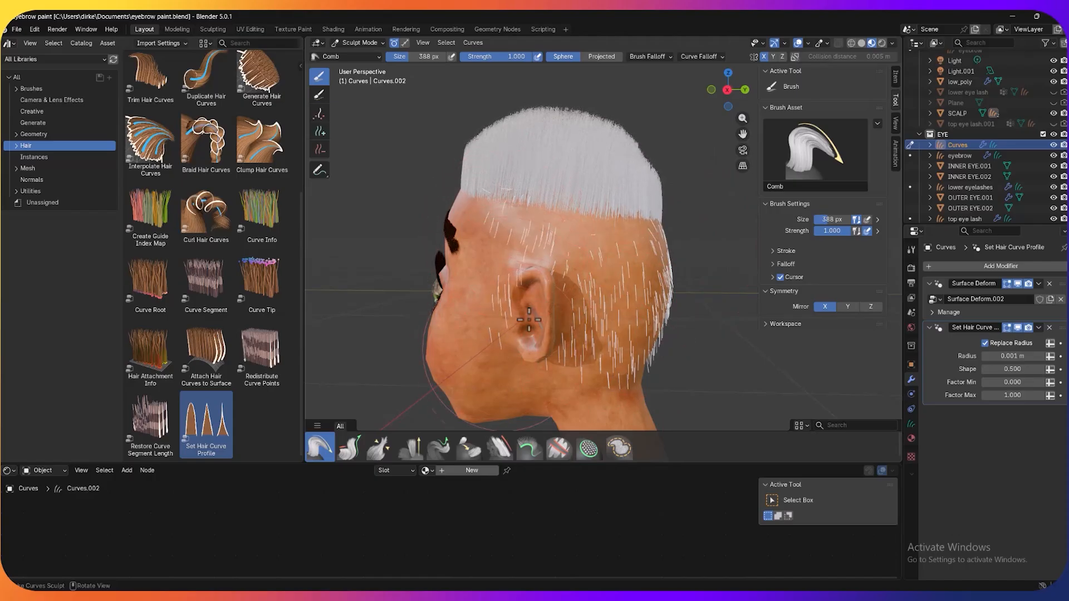
left_click_drag(584, 291, 594, 301)
left_click_drag(577, 344, 603, 335)
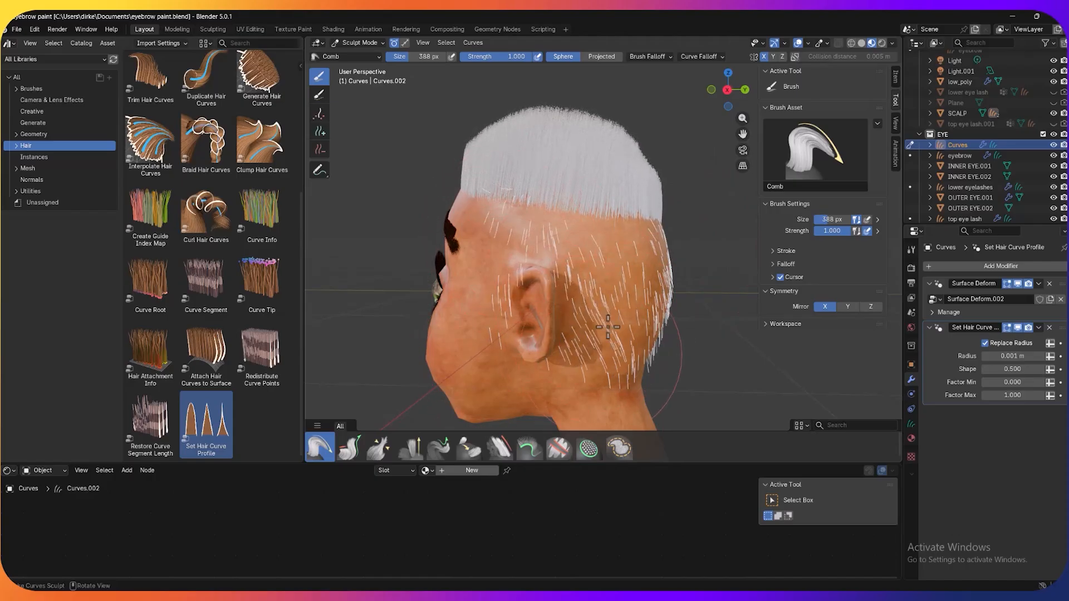
Comb the hairs on the back of the head down flat against the scalp toward the nape
middle_click_drag(537, 279, 593, 306)
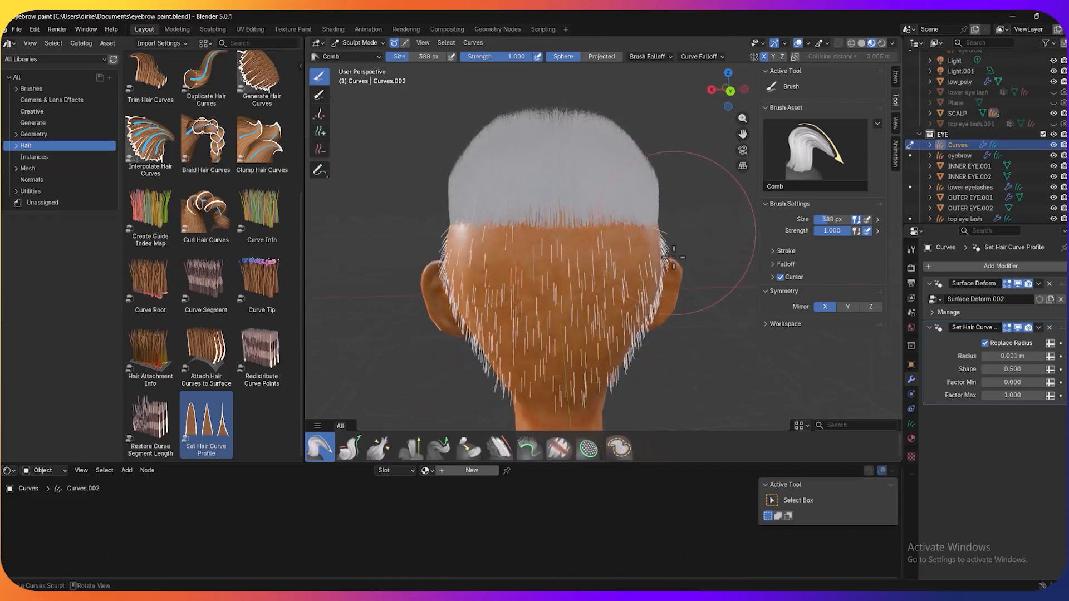
mouse_move(674, 251)
left_mouse_down()
mouse_move(646, 369)
mouse_move(592, 404)
left_mouse_up()
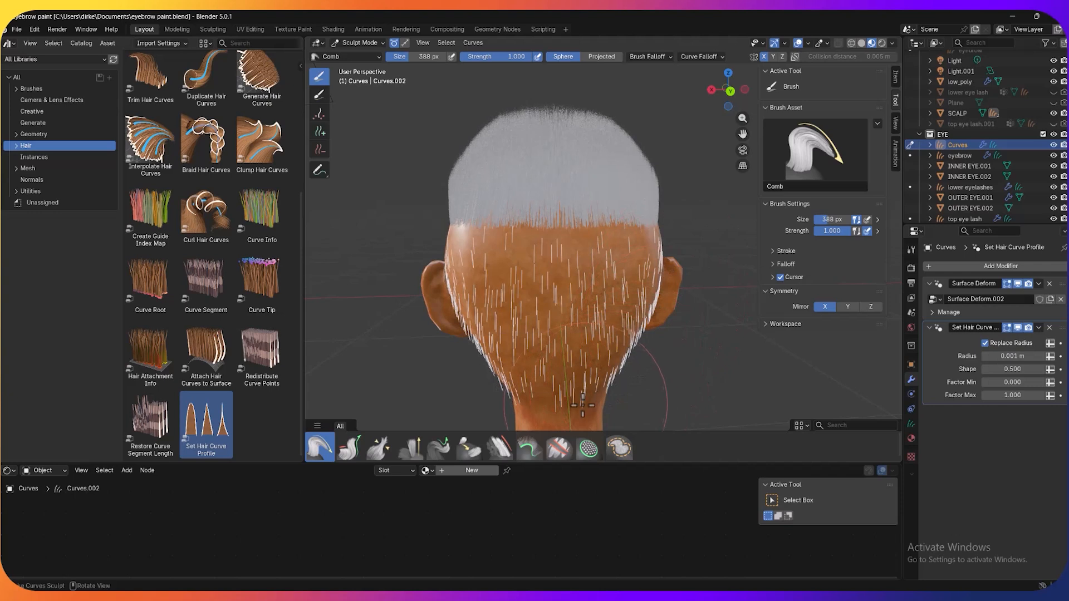
mouse_move(639, 358)
middle_mouse_down()
mouse_move(625, 334)
mouse_move(592, 337)
mouse_move(635, 339)
middle_mouse_up()
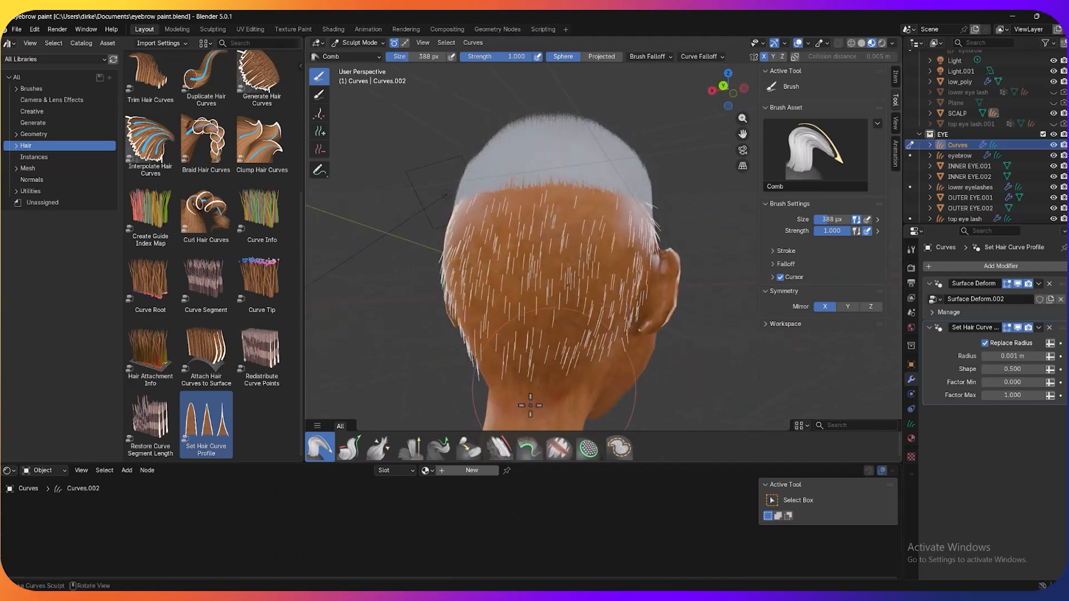
Shorten the hairs along the nape with the Grow/Shrink brush at 204 px
left_click(350, 449)
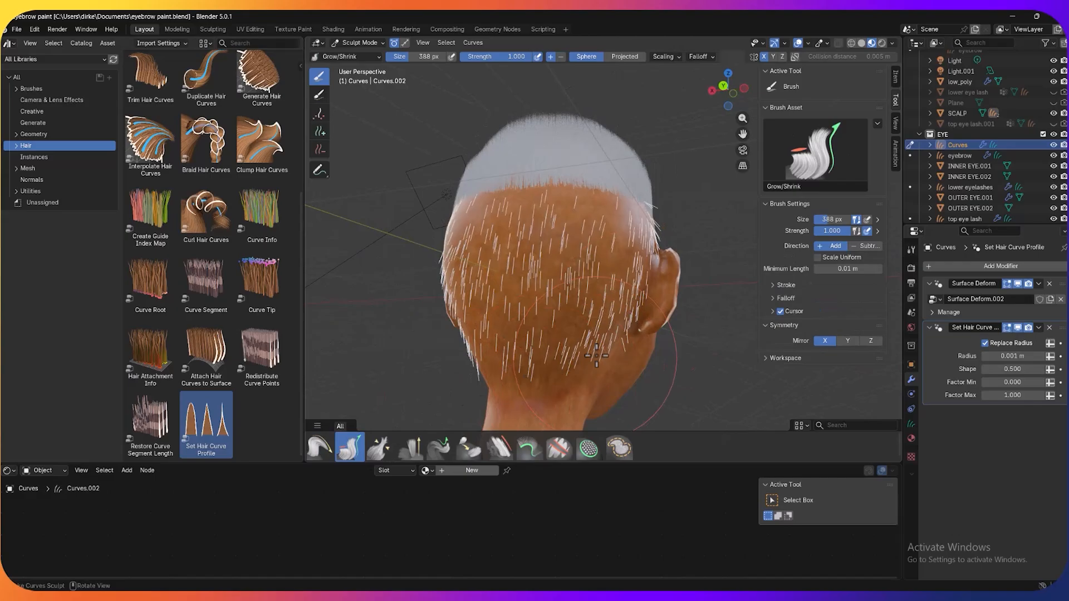
key("bracketleft")
key("bracketleft")
key("bracketleft")
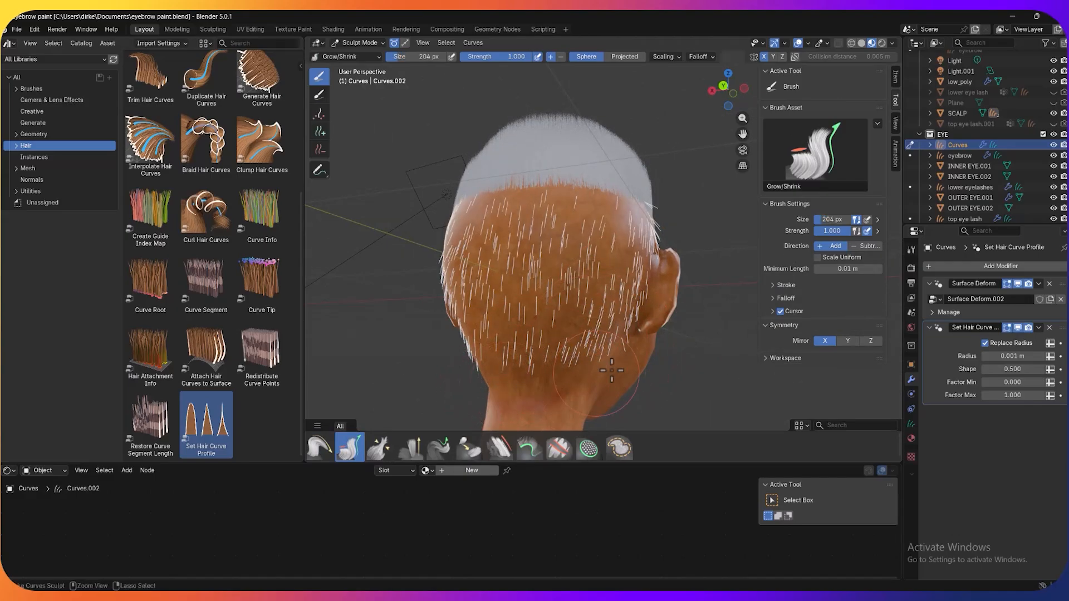
Try to apply the Interpolate Hair Curves asset to the lower hair while in material preview shading
mouse_move(691, 331)
middle_mouse_down()
mouse_move(669, 353)
mouse_move(600, 301)
mouse_move(585, 273)
mouse_move(602, 223)
mouse_move(647, 239)
mouse_move(544, 225)
mouse_move(565, 234)
middle_mouse_up()
scroll(645, 241, "up", 1)
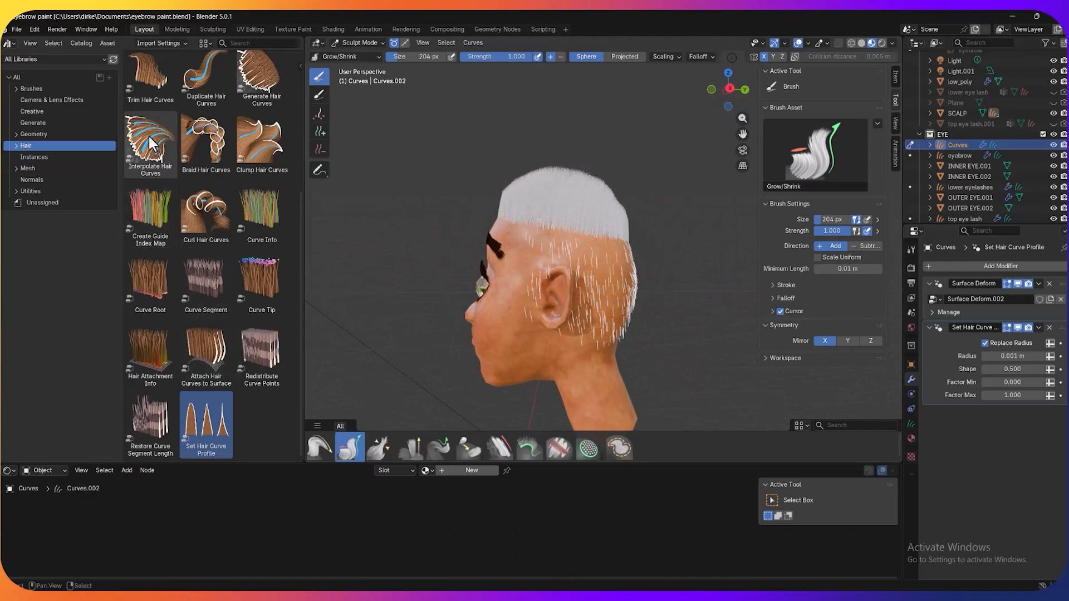
mouse_move(151, 144)
left_mouse_down()
mouse_move(677, 412)
mouse_move(620, 267)
mouse_move(603, 279)
left_mouse_up()
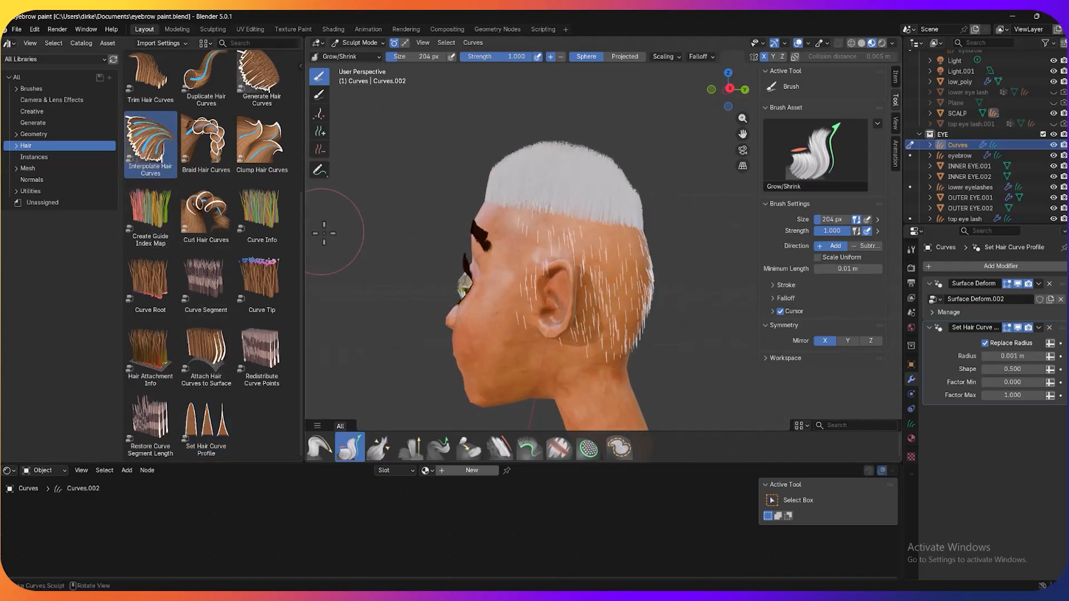
scroll(322, 231, "up", 1)
key("c")
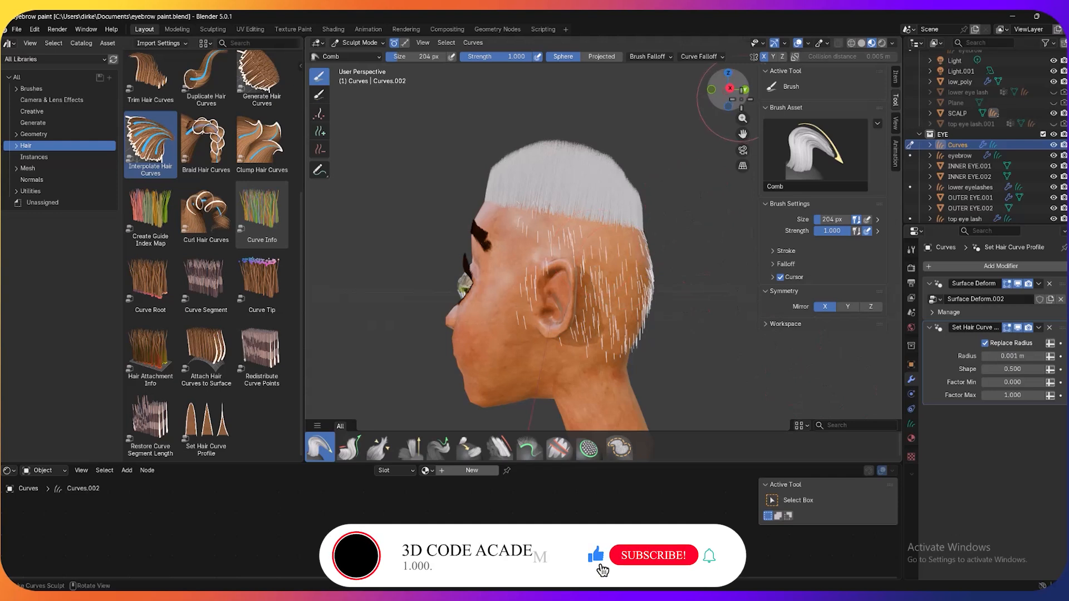
Apply the Interpolate Hair Curves asset to the lower hair in solid shading, and return to material preview
left_click(861, 43)
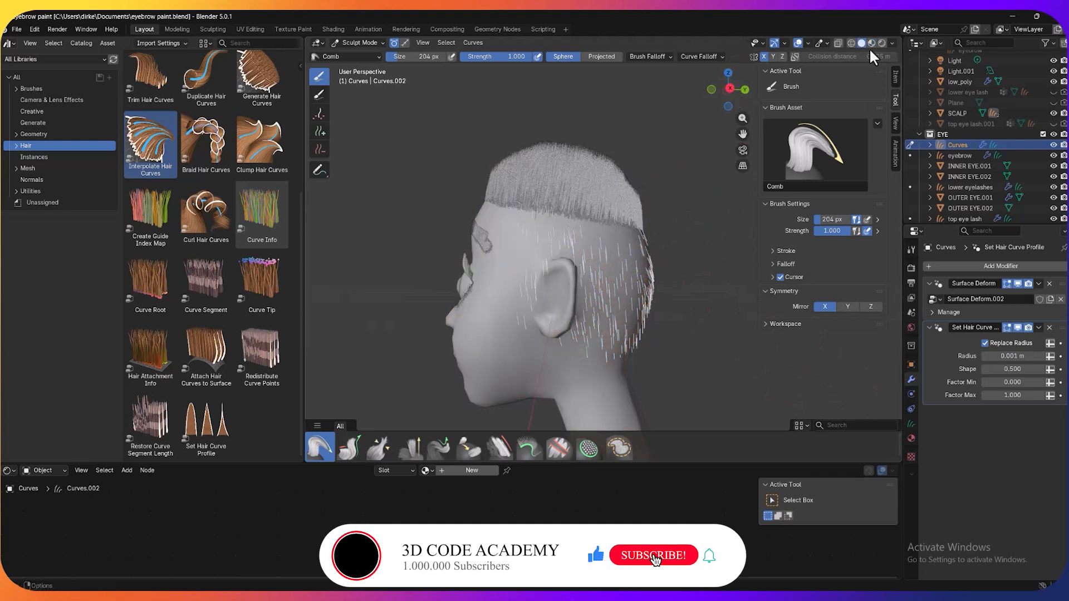
left_click_drag(150, 144, 620, 304)
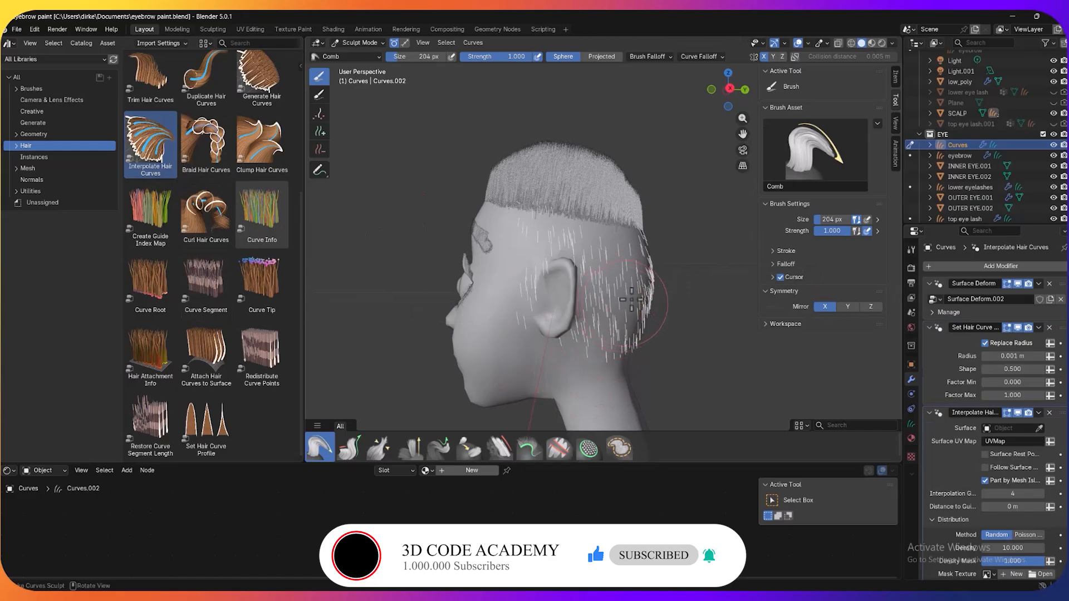
left_click(872, 44)
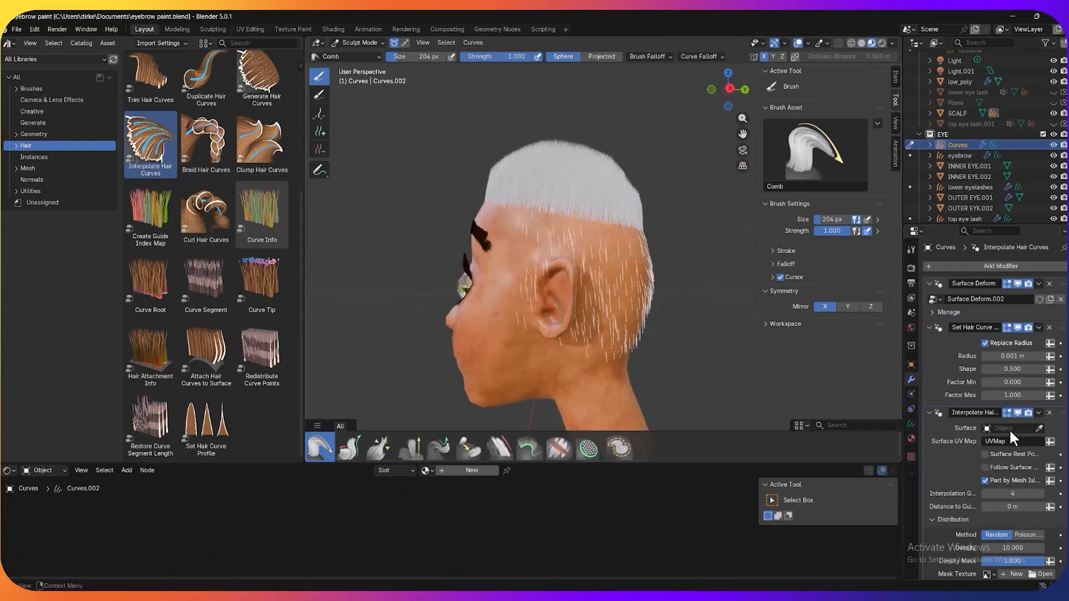
Set the Interpolate Hair Curves surface to SCALP and its density to 1000
left_click(1039, 428)
left_click(959, 111)
scroll(975, 434, "down", 2)
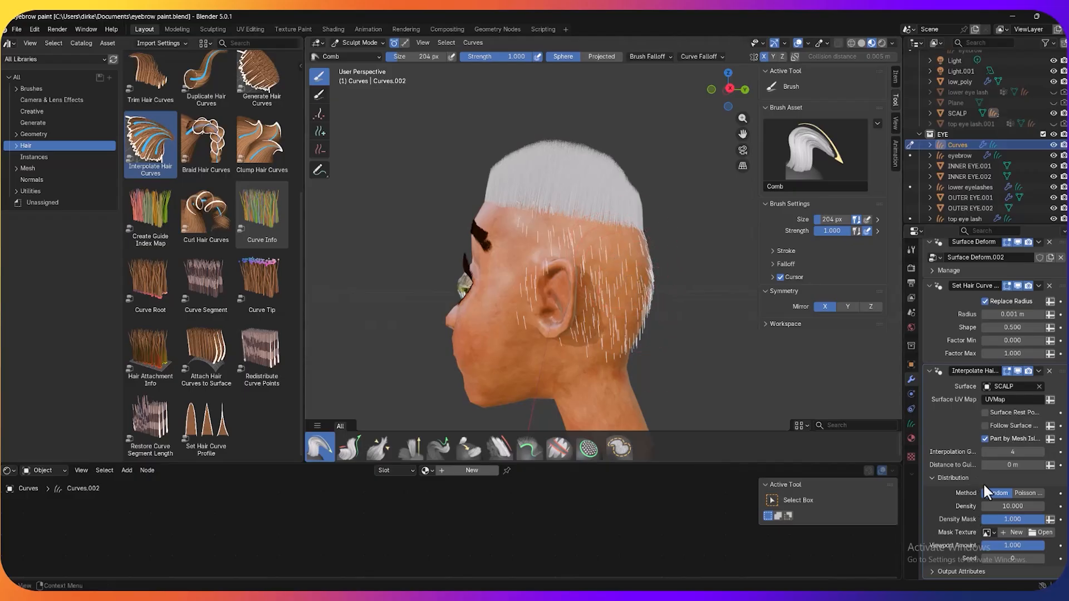
left_click(1004, 506)
key("Return")
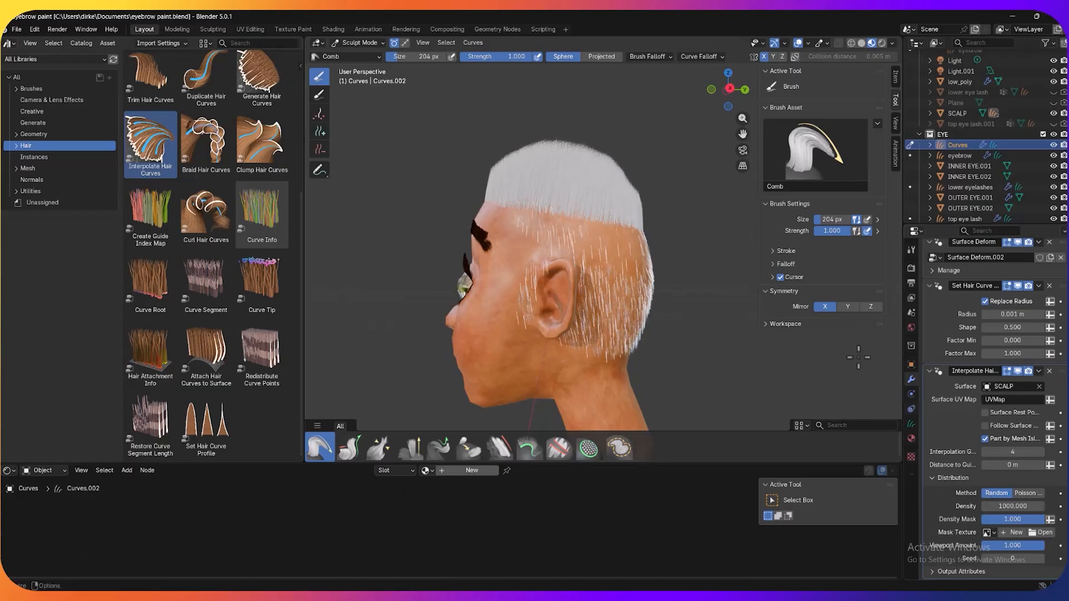
Set the Interpolate Hair Curves density of the lower hair to 10000
middle_click_drag(770, 295, 702, 278)
left_click(1007, 506)
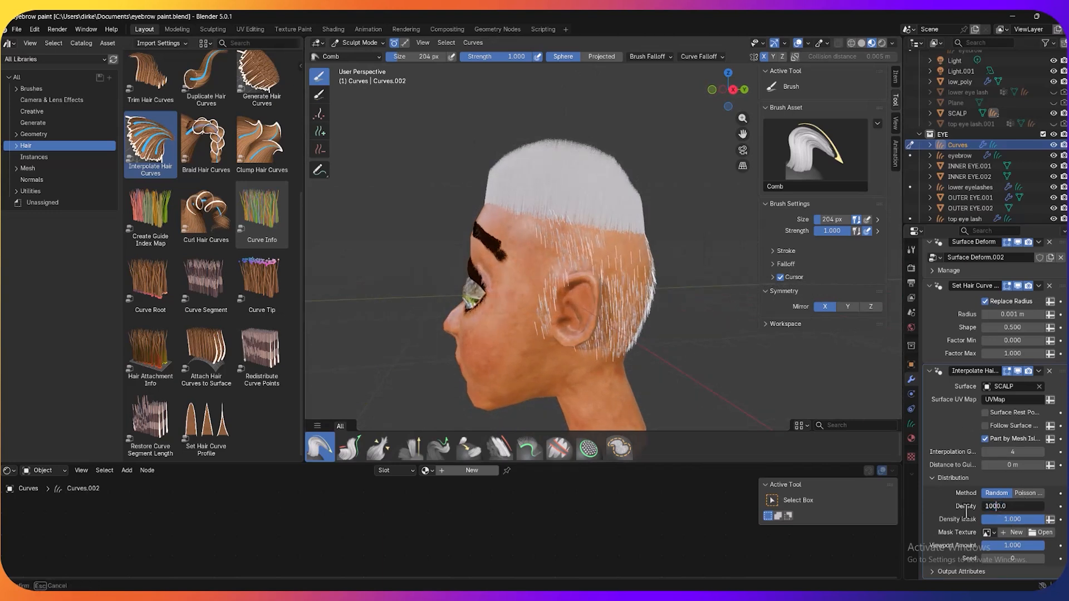
key("Return")
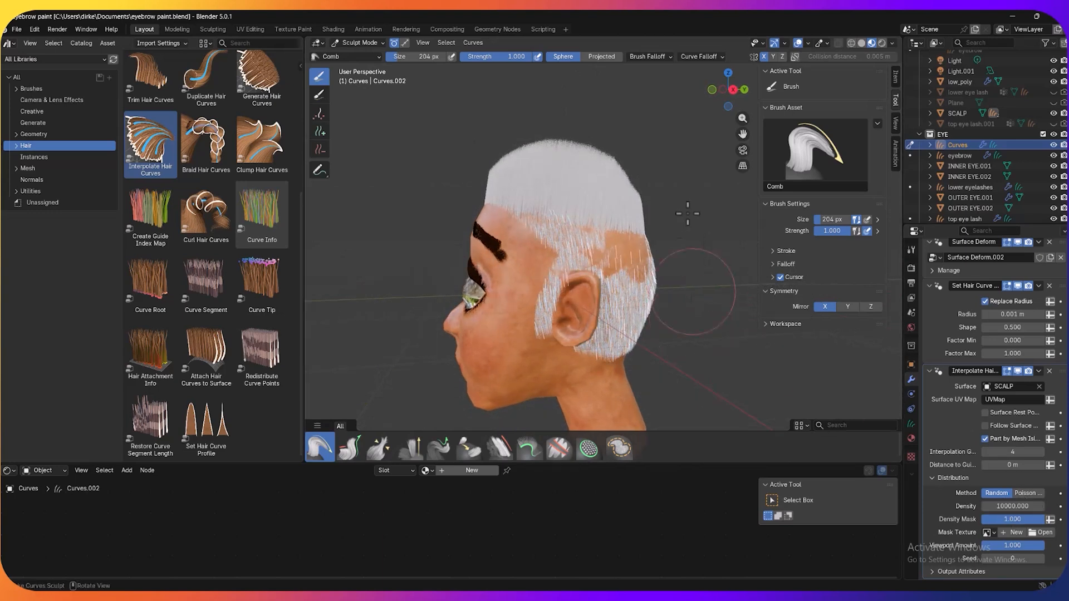
Fill the bare patch above and behind the ear with new hairs using the Add brush at 204 px and count 3
mouse_move(689, 215)
middle_mouse_down()
mouse_move(622, 228)
mouse_move(549, 210)
mouse_move(654, 223)
mouse_move(671, 211)
middle_mouse_up()
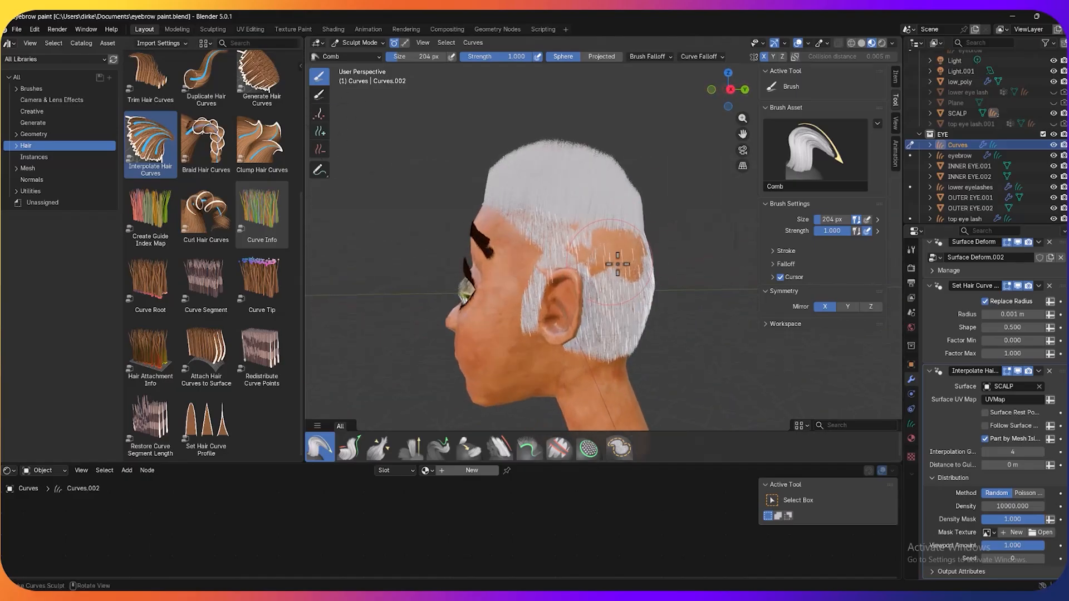
scroll(615, 261, "up", 2)
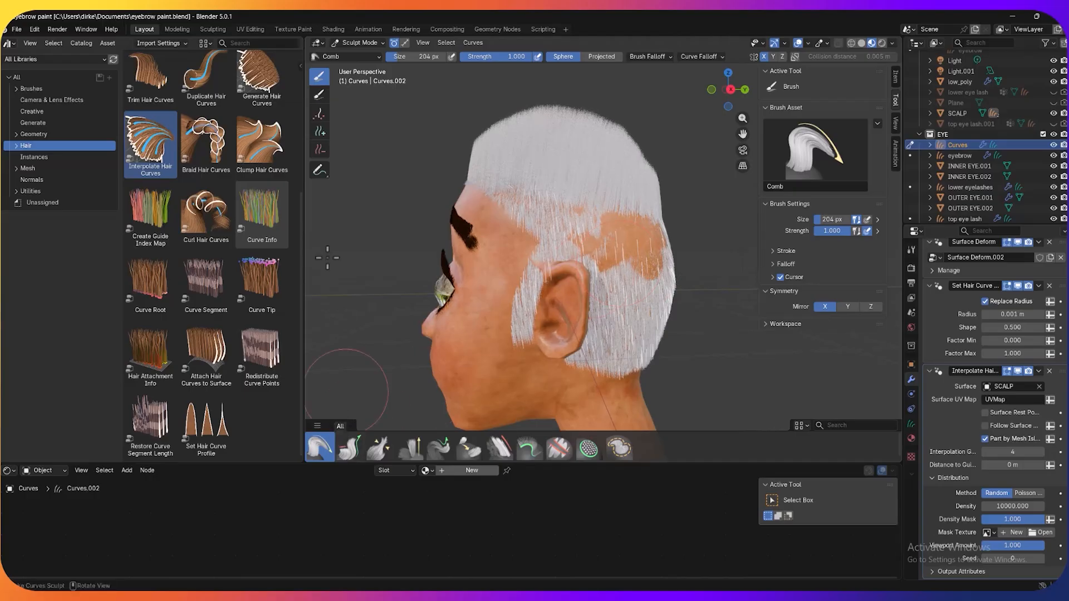
left_click(319, 132)
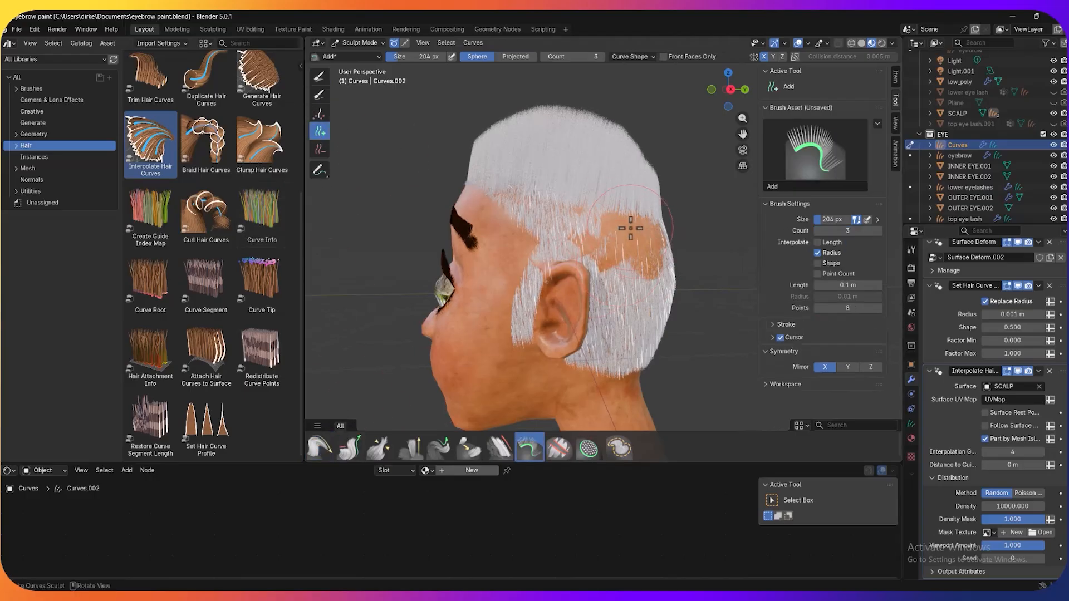
mouse_move(621, 235)
left_mouse_down()
mouse_move(620, 258)
mouse_move(597, 245)
mouse_move(610, 257)
mouse_move(677, 260)
left_mouse_up()
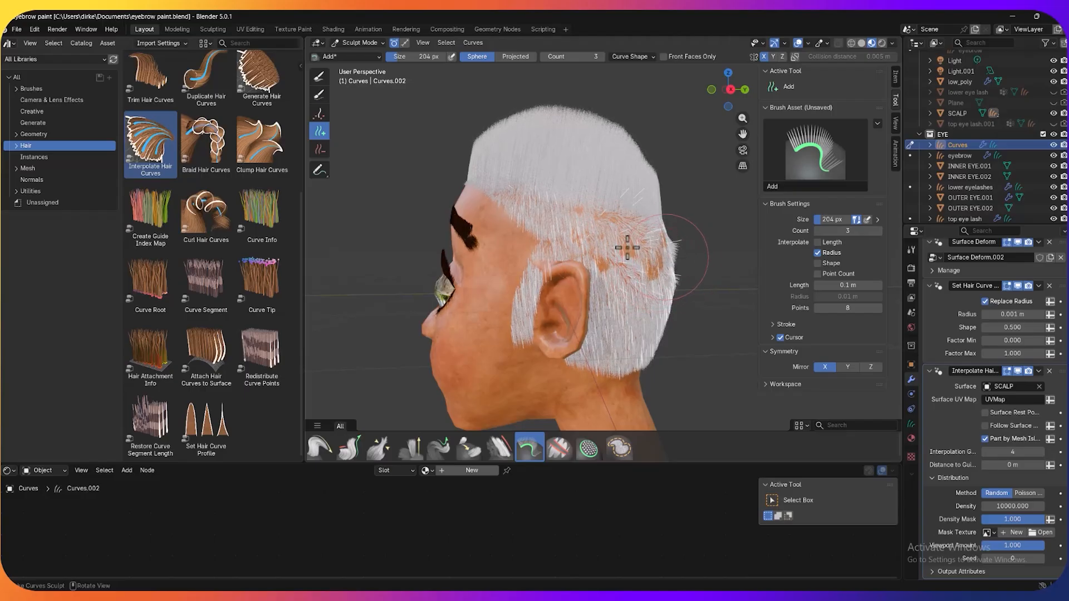
Comb the added hairs down behind the ear with the Comb brush at 204 px, changing to solid shading
left_click(321, 447)
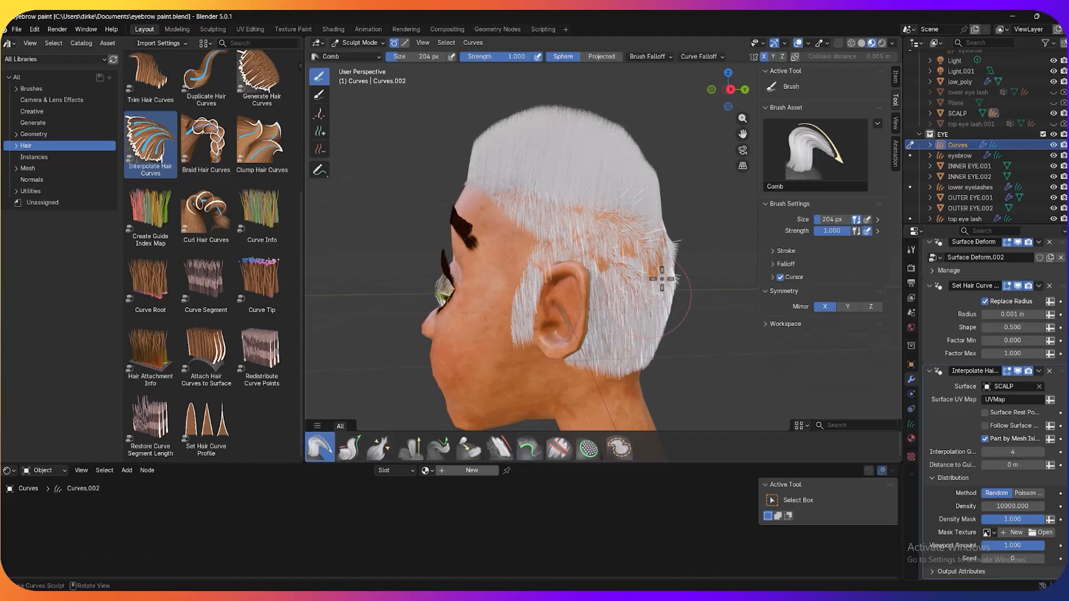
mouse_move(686, 243)
left_mouse_down()
mouse_move(671, 226)
mouse_move(662, 257)
left_mouse_up()
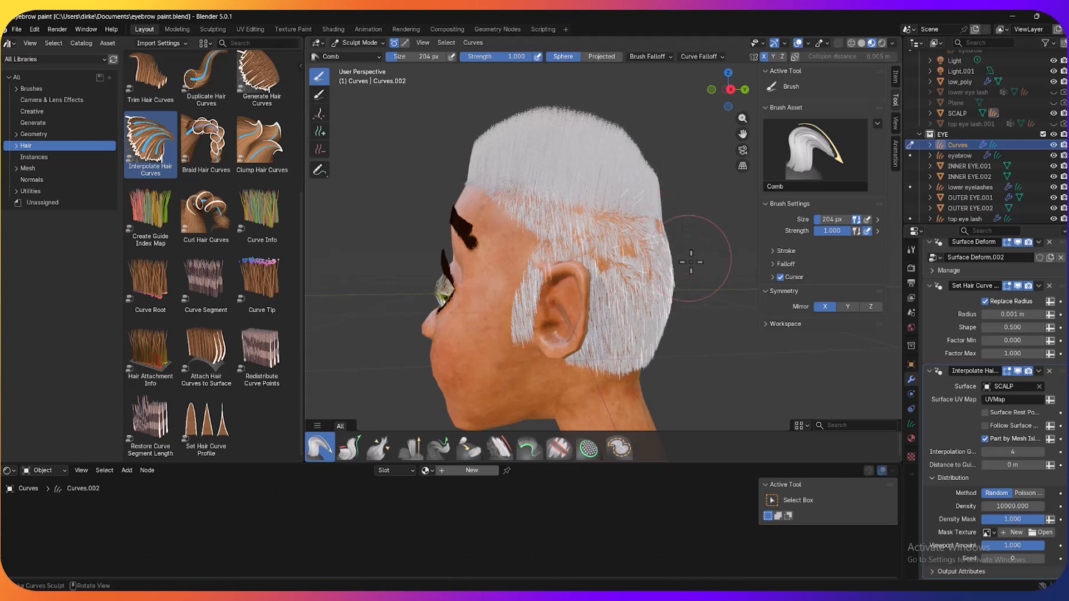
left_click(862, 44)
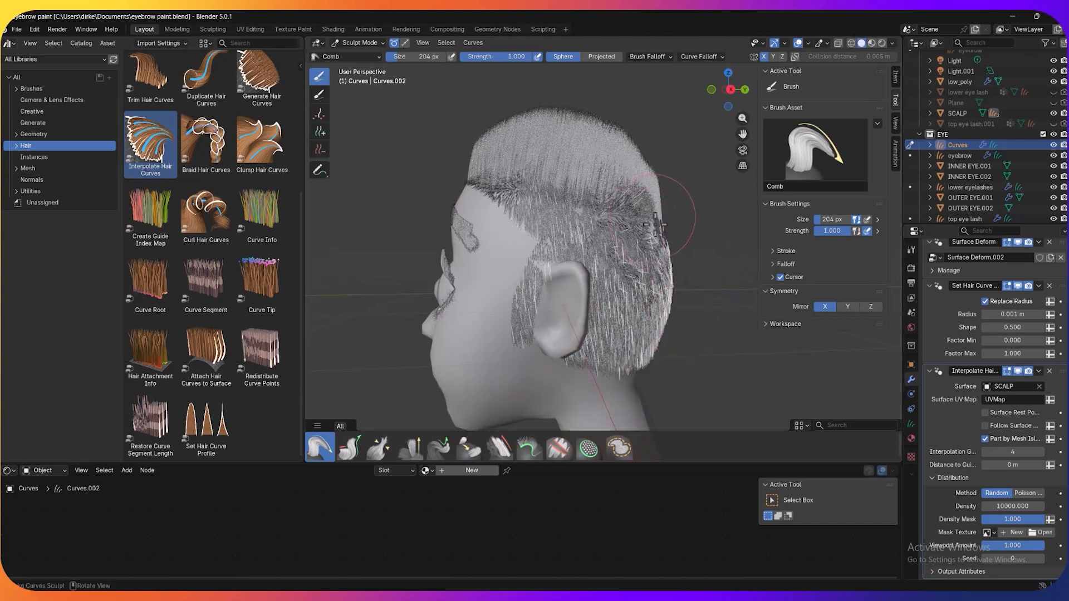
mouse_move(640, 345)
left_mouse_down()
mouse_move(643, 230)
mouse_move(612, 234)
mouse_move(629, 268)
mouse_move(658, 286)
mouse_move(646, 357)
mouse_move(652, 272)
mouse_move(690, 278)
mouse_move(664, 343)
mouse_move(632, 267)
mouse_move(624, 368)
mouse_move(607, 251)
mouse_move(610, 359)
mouse_move(623, 328)
mouse_move(649, 375)
left_mouse_up()
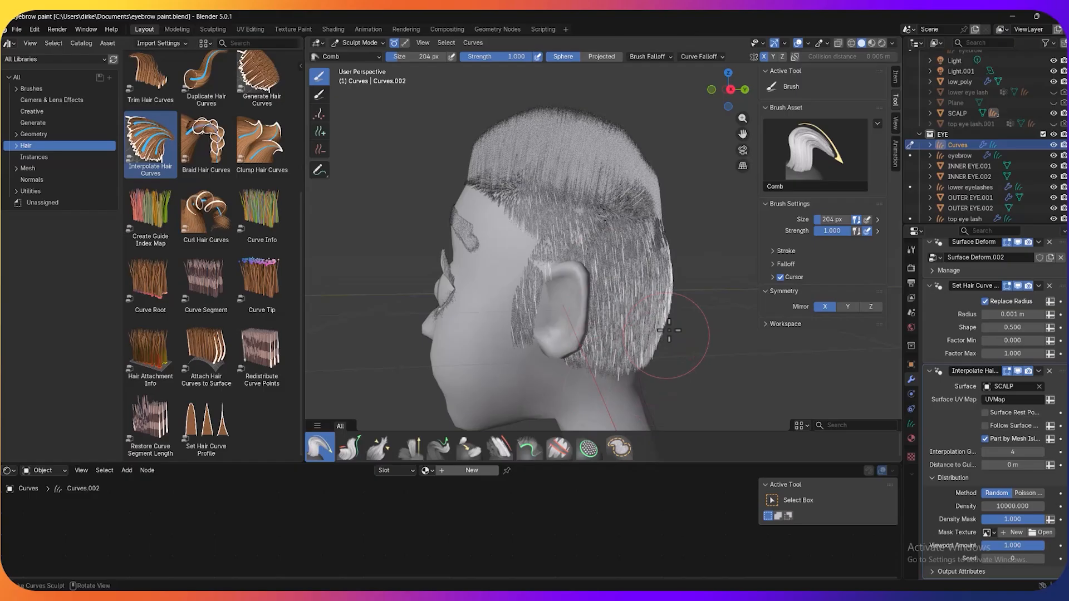
Comb the hairs across the back of the head on both sides with the Comb brush's falloff shape set to Projected
middle_click_drag(682, 319, 586, 12)
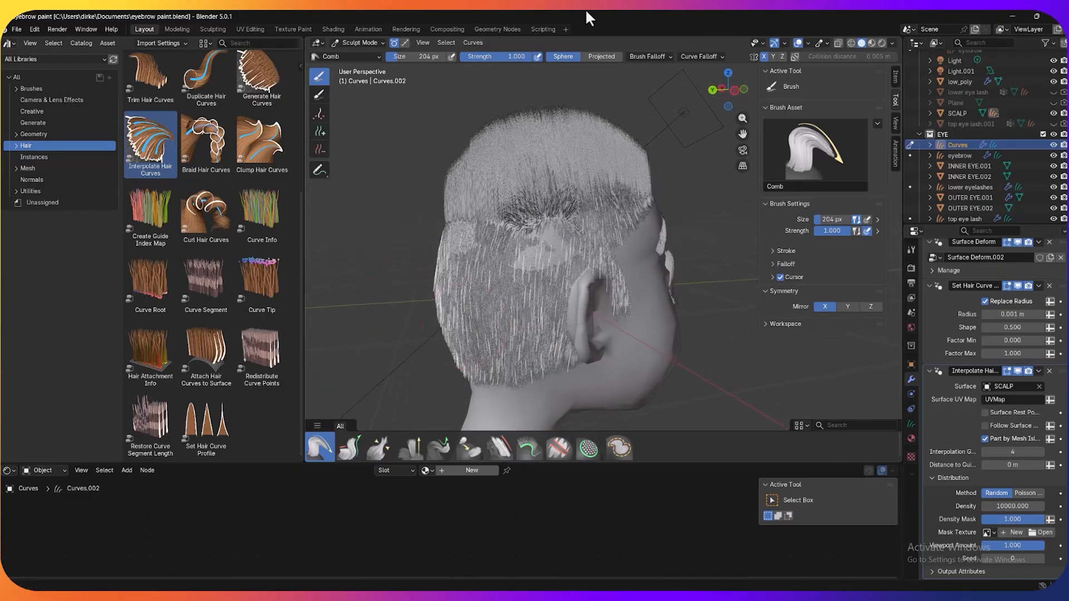
left_click(601, 57)
mouse_move(454, 251)
left_mouse_down()
mouse_move(471, 262)
mouse_move(446, 278)
mouse_move(462, 294)
mouse_move(513, 256)
left_mouse_up()
mouse_move(514, 256)
middle_mouse_down()
mouse_move(630, 268)
mouse_move(723, 251)
mouse_move(800, 271)
middle_mouse_up()
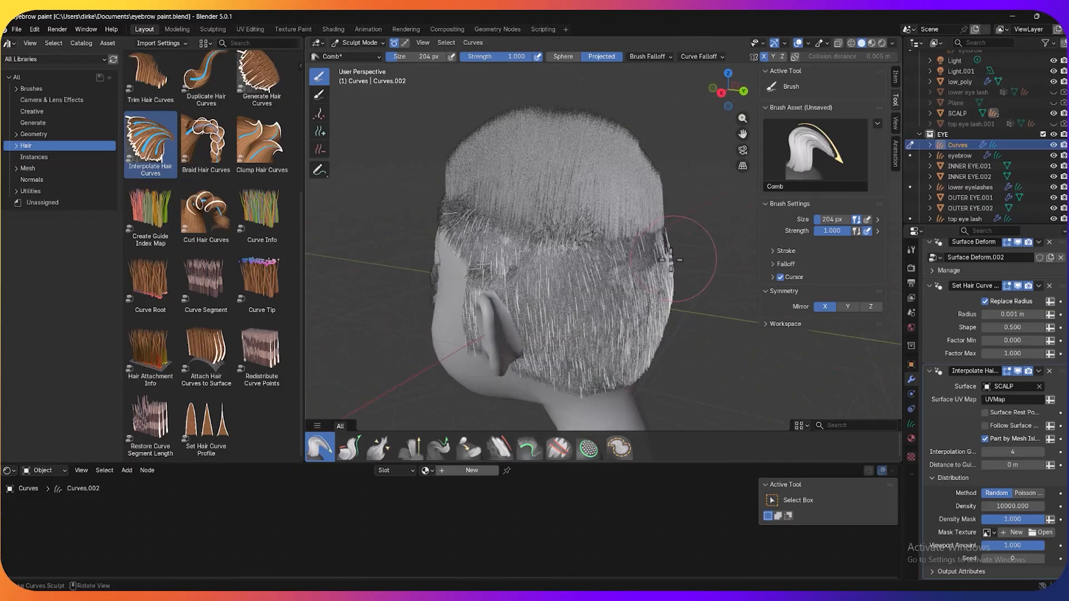
left_click_drag(617, 249, 657, 263)
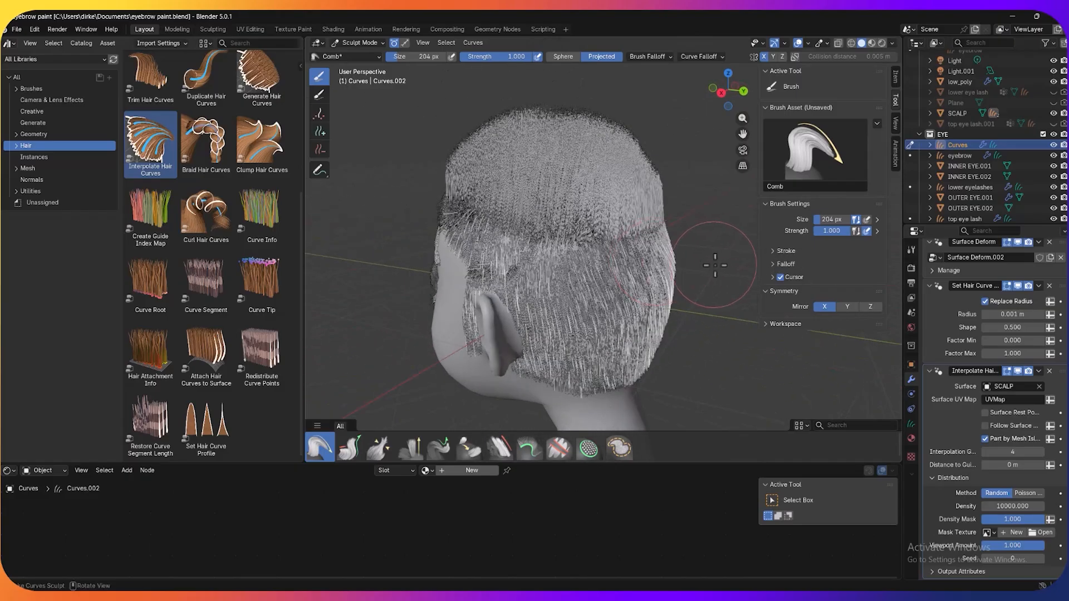
Examine the hair's coverage from the side, back and front in solid and material preview shading
middle_click_drag(709, 258, 682, 242)
scroll(682, 241, "down", 3)
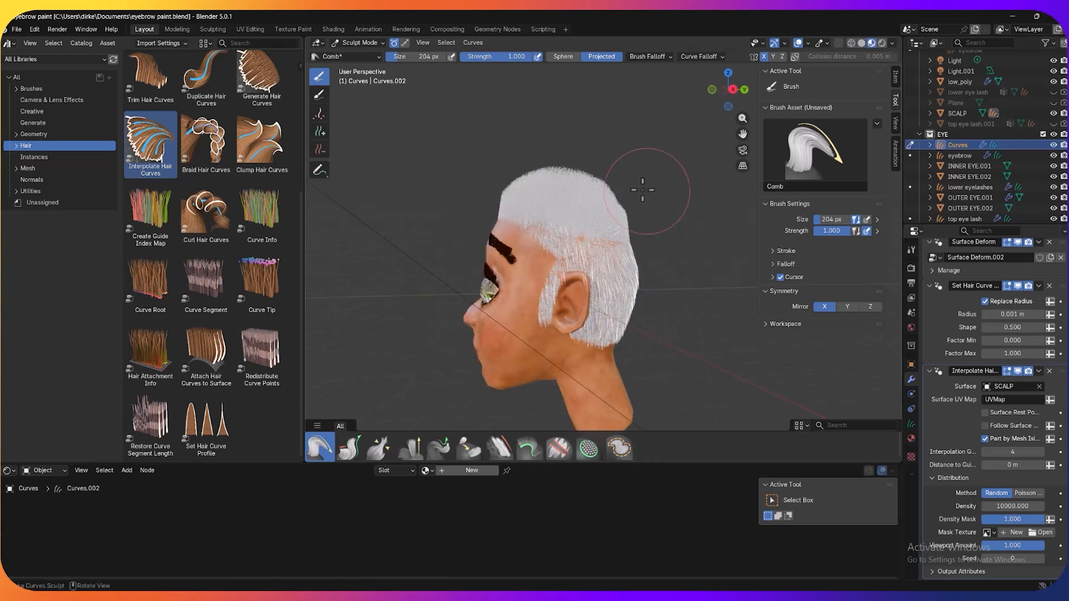
middle_click_drag(655, 167, 604, 156)
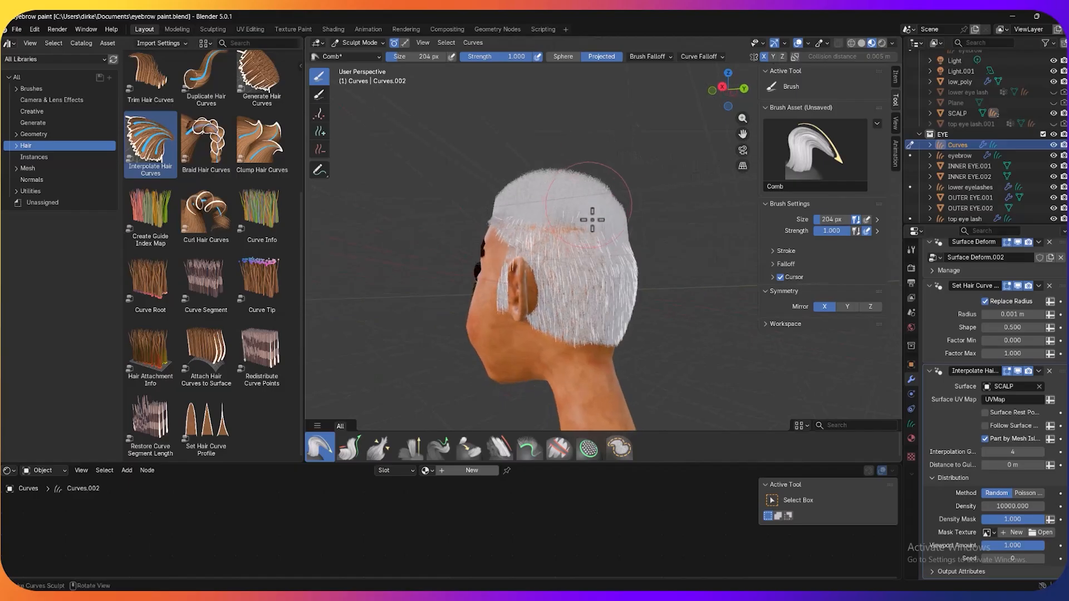
middle_click_drag(609, 203, 719, 199)
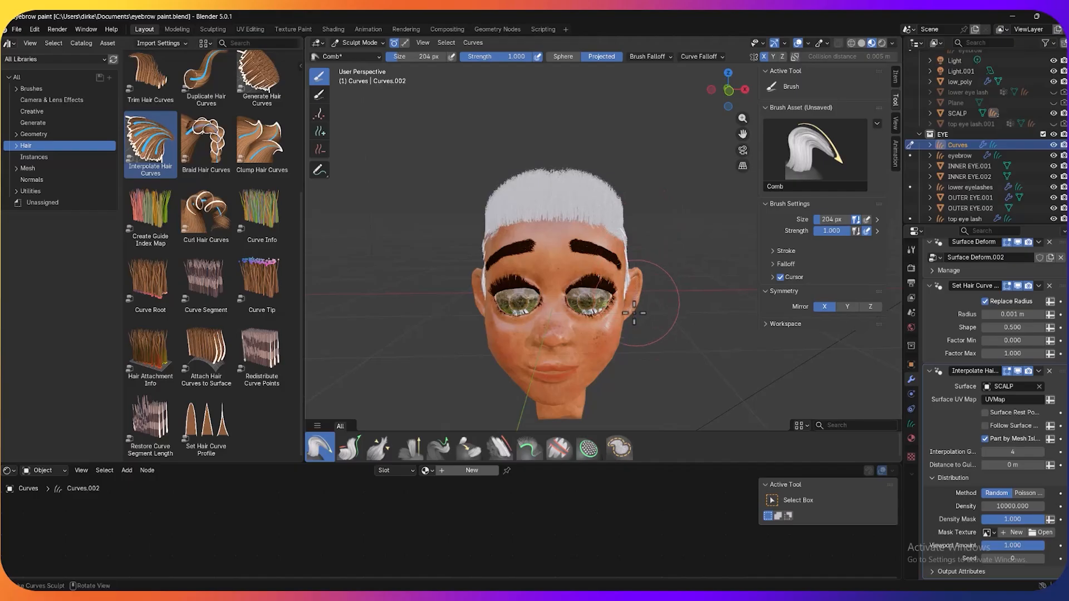
left_click(862, 42)
mouse_move(663, 231)
middle_mouse_down()
mouse_move(562, 229)
mouse_move(669, 224)
middle_mouse_up()
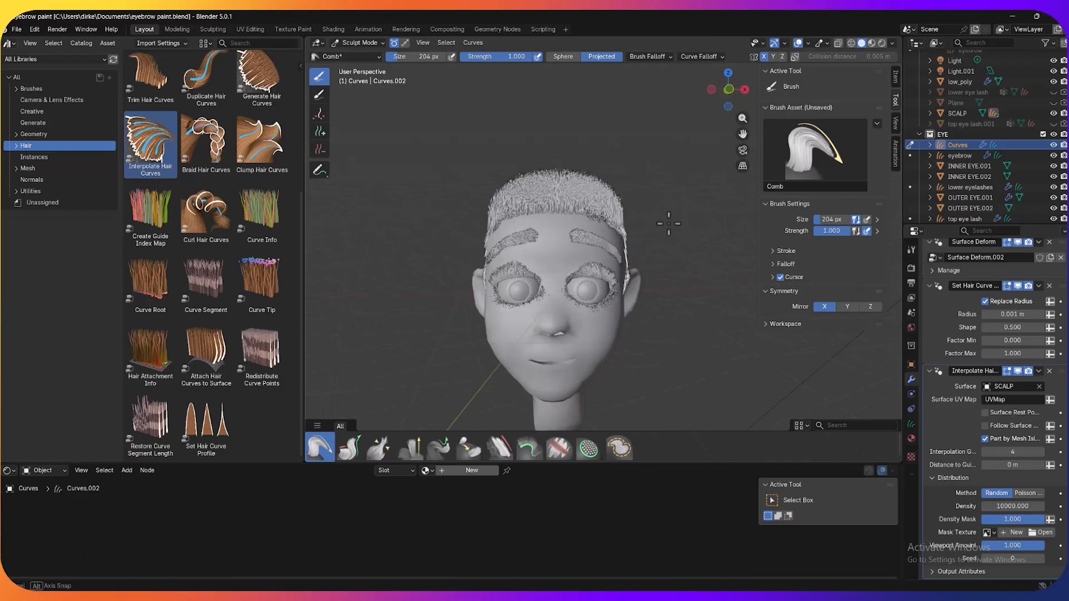
left_click(872, 43)
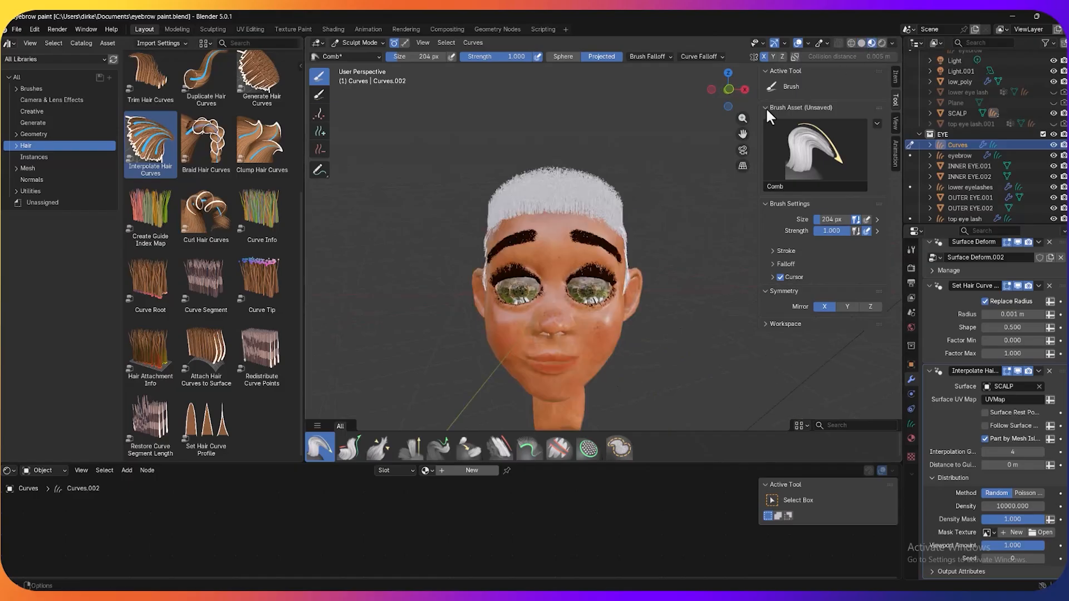
middle_click_drag(646, 159, 577, 179)
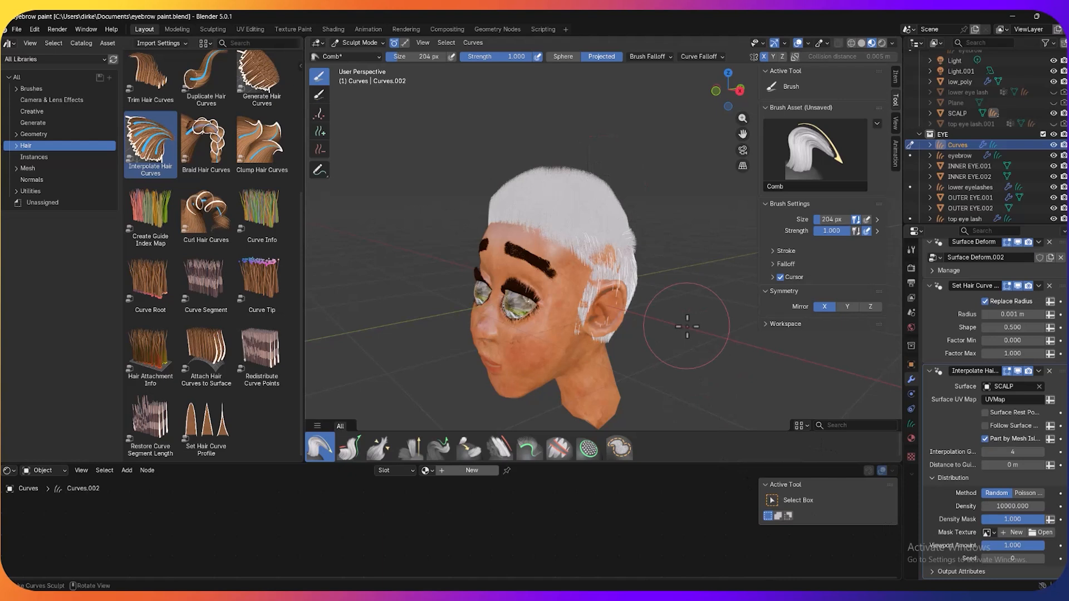
middle_click_drag(687, 386, 635, 311)
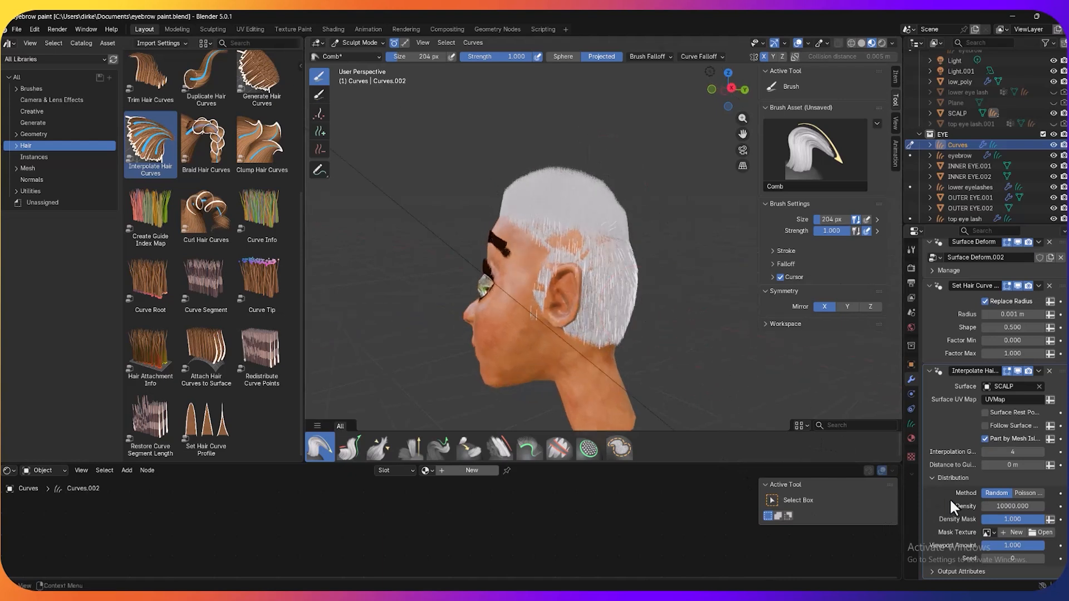
Create a new 1024 × 1024 px image named "side hair" as the Interpolate Hair Curves mask texture
left_click(1006, 532)
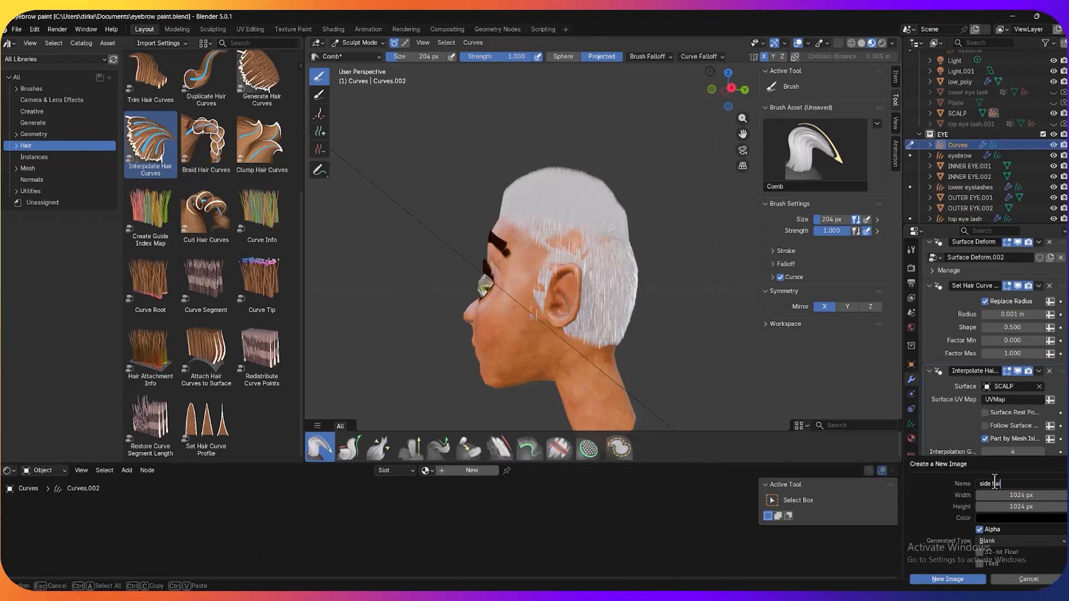
left_click(954, 579)
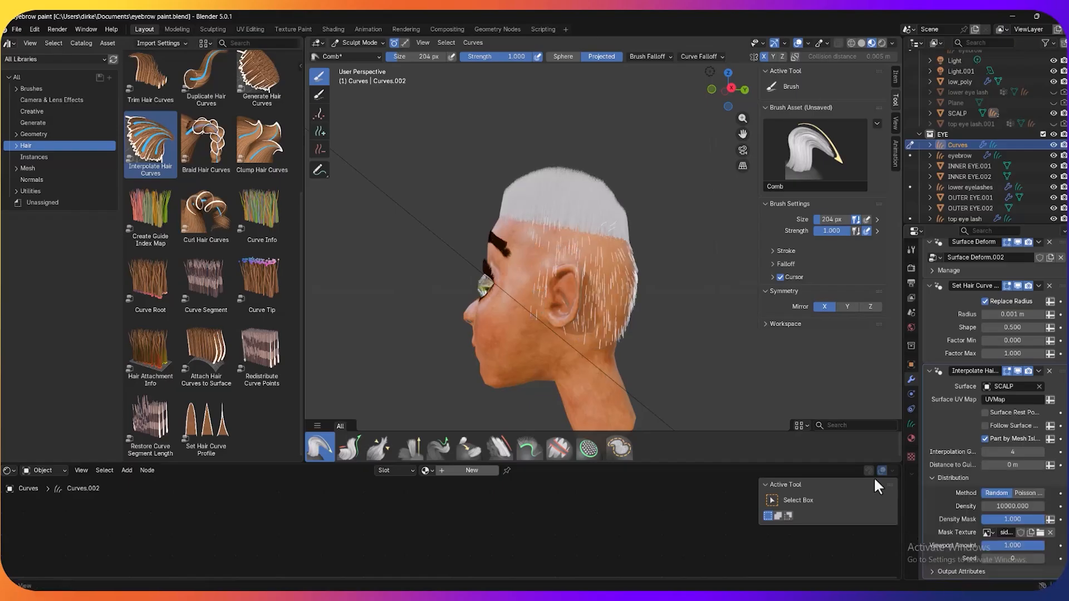
Leave sculpting, select the SCALP mesh and put it in Texture Paint mode with solid shading
left_click(960, 111)
left_click(359, 42)
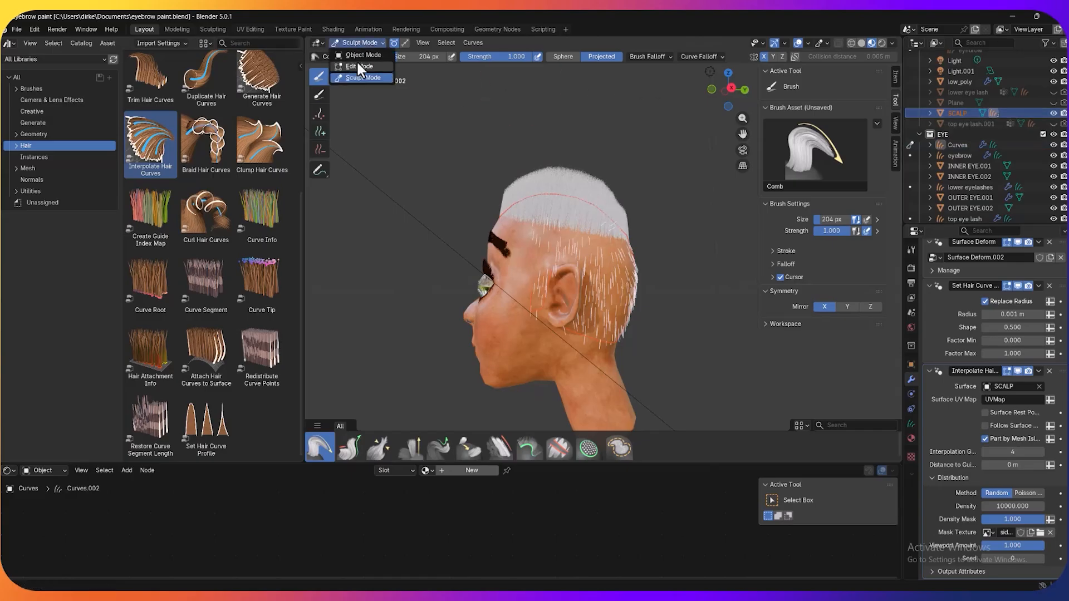
left_click(358, 55)
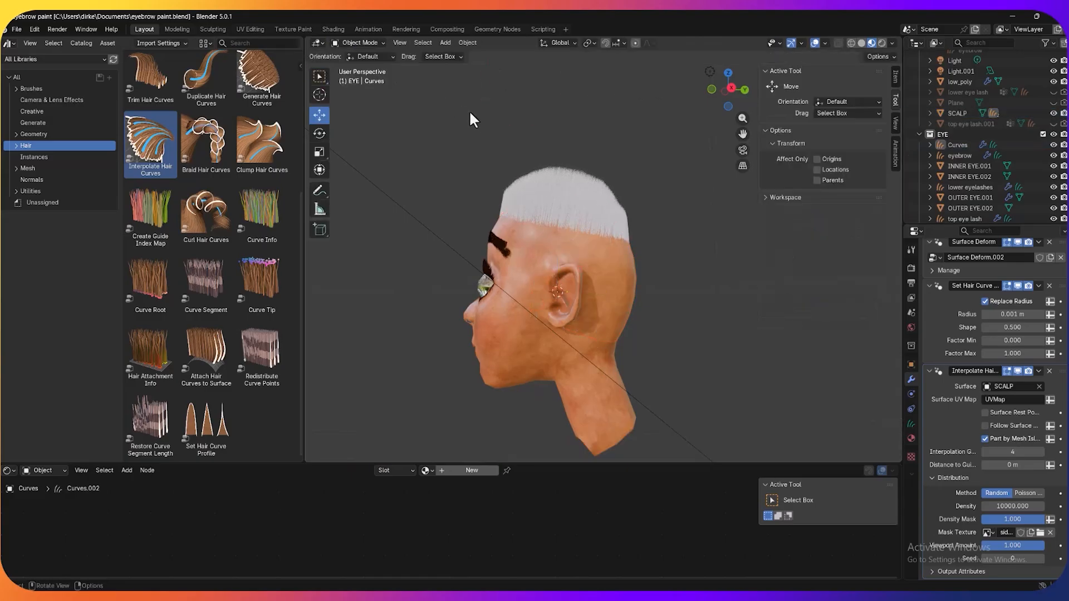
left_click(533, 236)
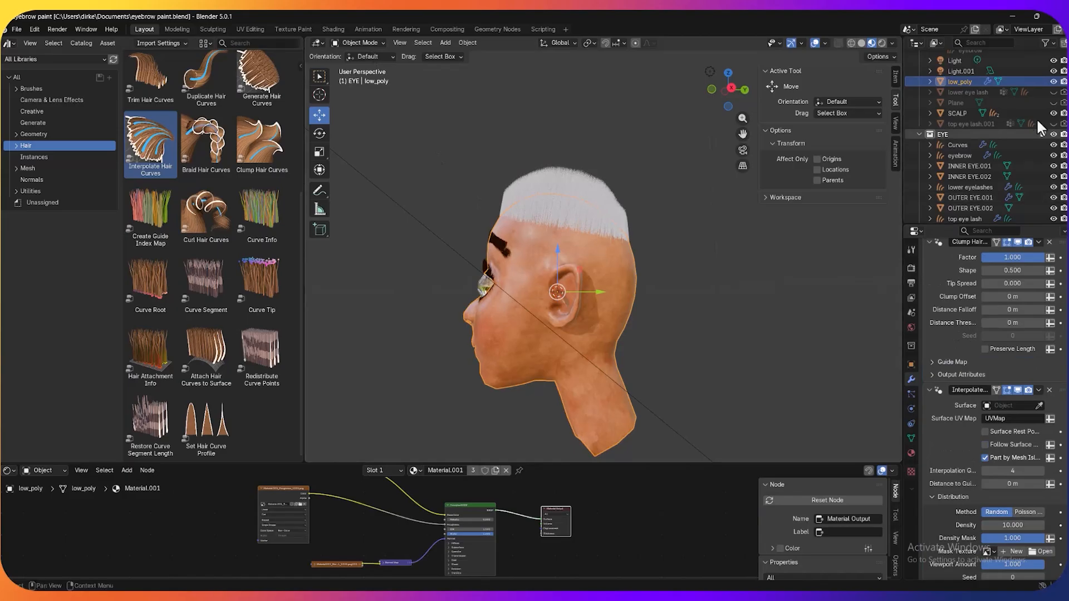
left_click(970, 111)
left_click(373, 41)
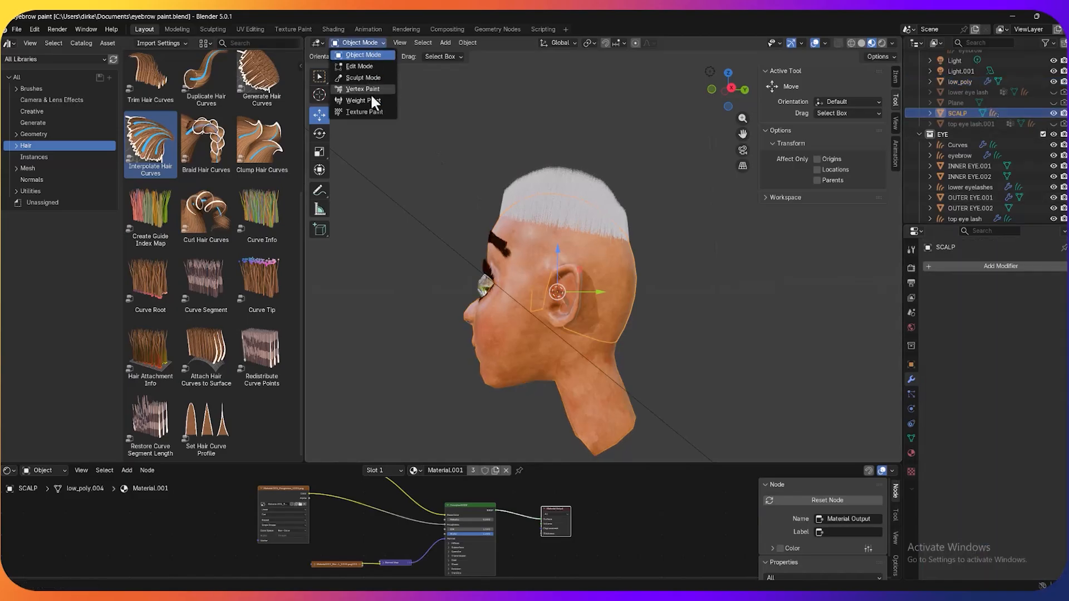
left_click(372, 108)
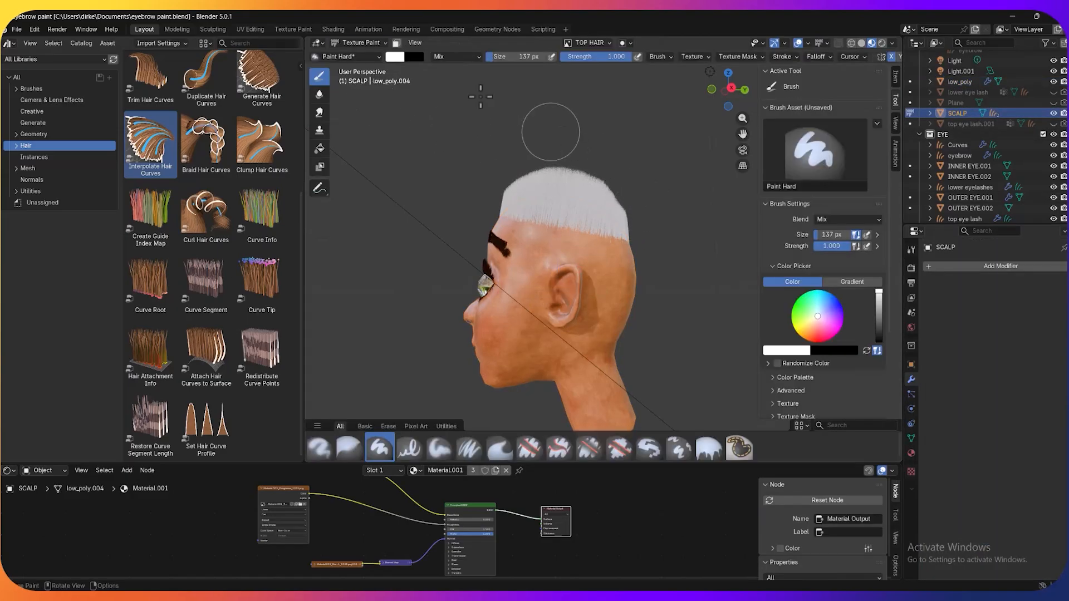
left_click(861, 43)
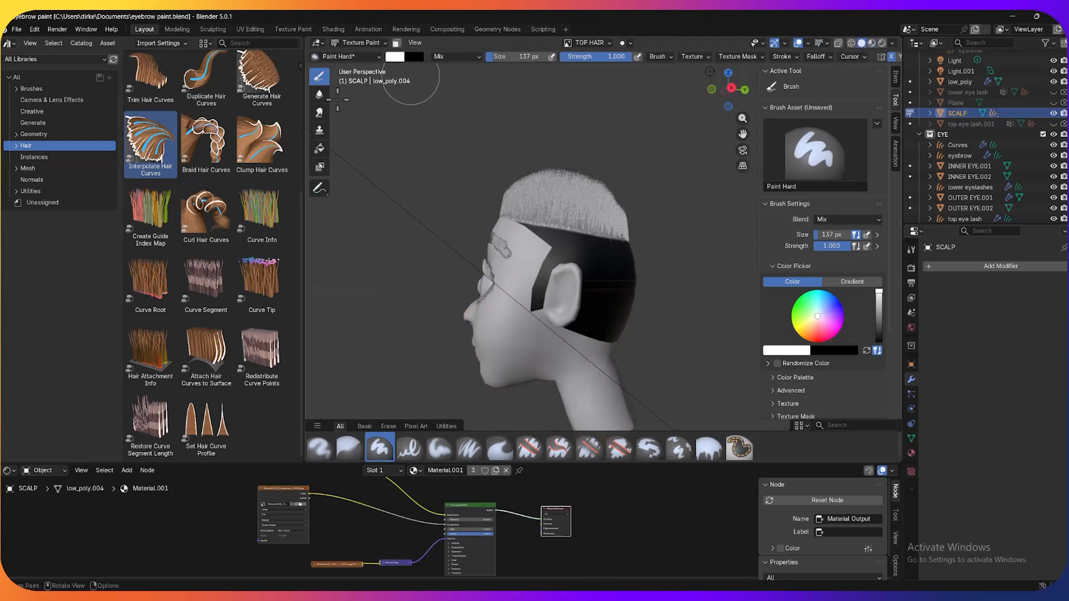
Change the asset browser area to the UV Editor and display the TOP HAIR image in it
left_click(9, 44)
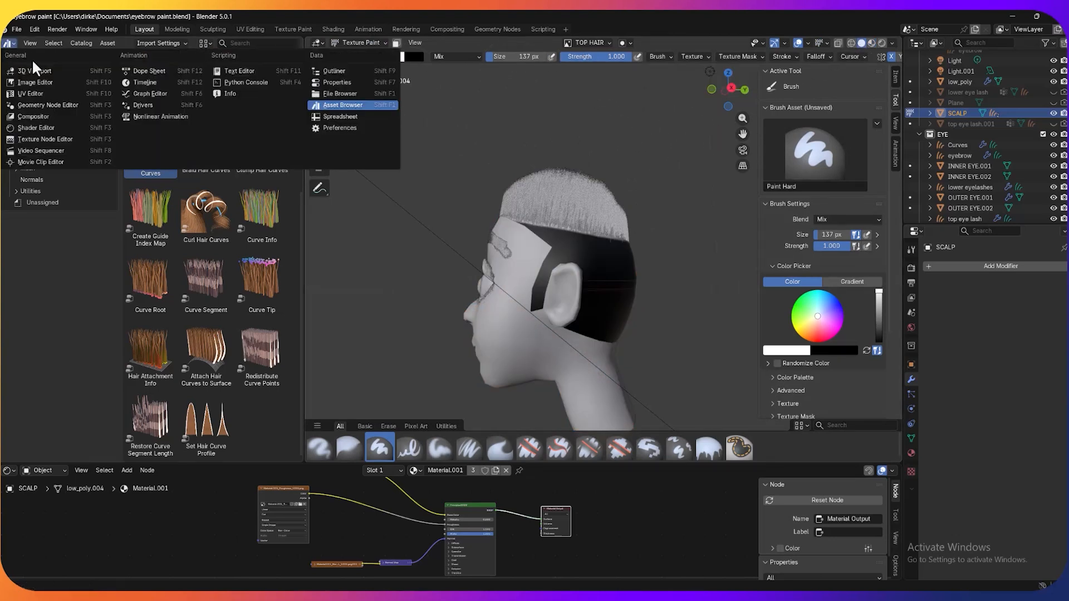
left_click(72, 93)
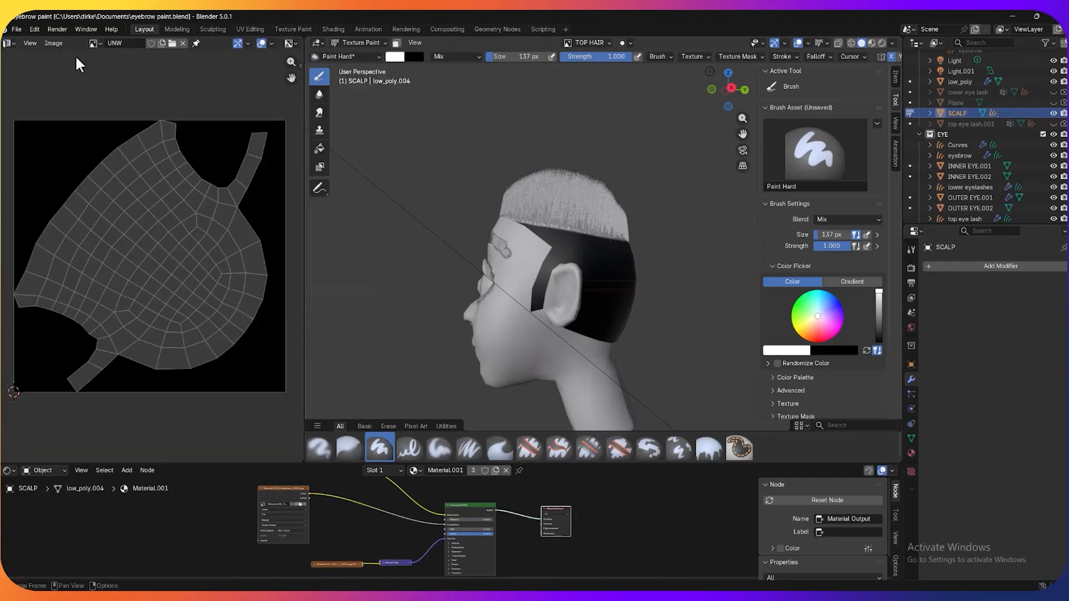
left_click(91, 41)
left_click(115, 142)
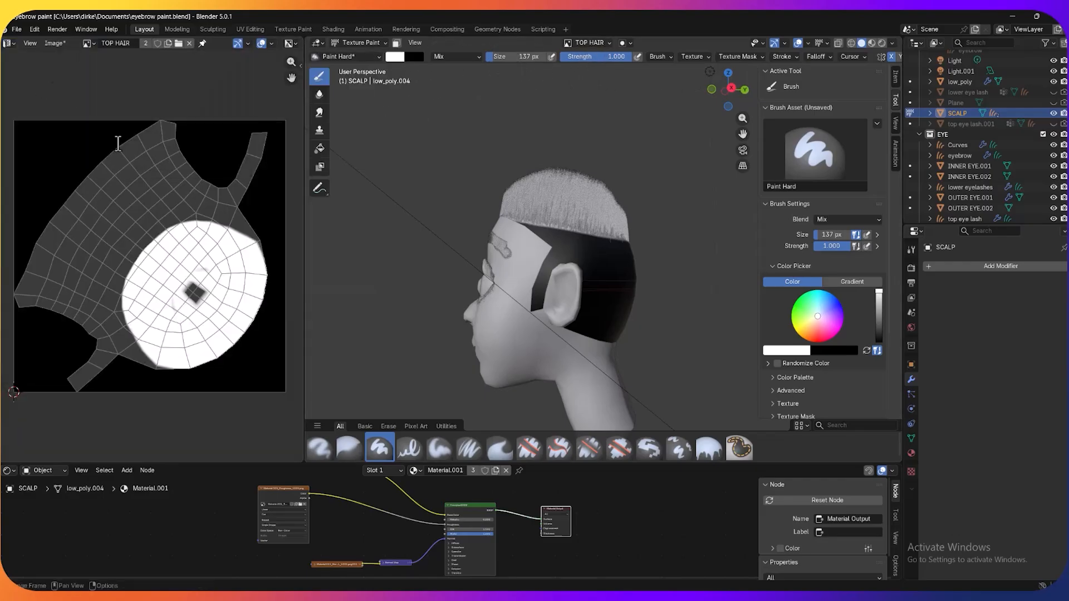
scroll(145, 207, "down", 2)
scroll(145, 209, "up", 1)
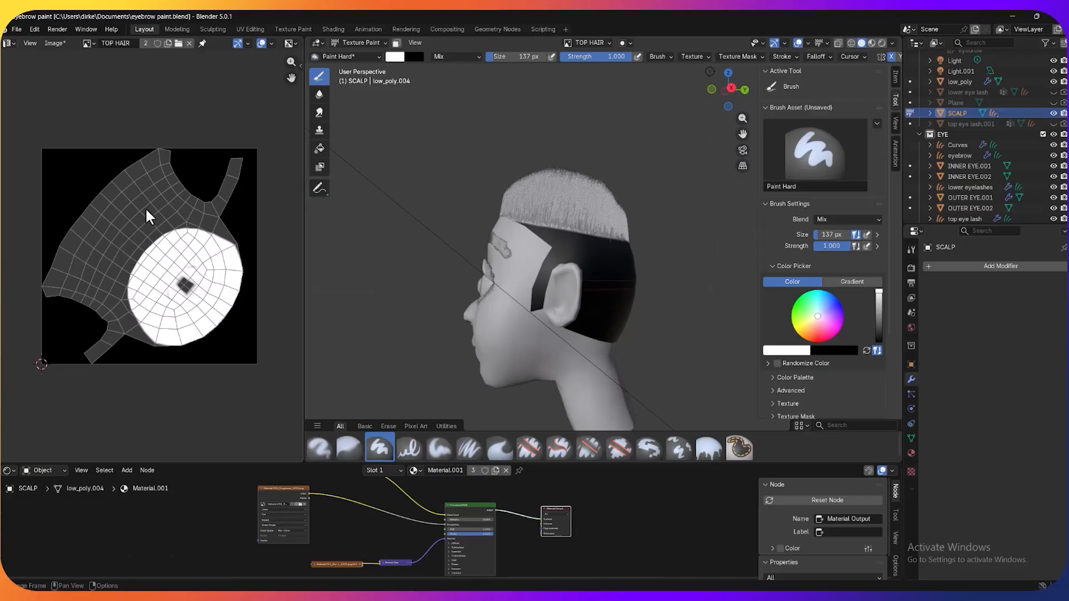
Save the TOP HAIR mask image as TOP HAIR.png in the Documents folder
left_click(56, 43)
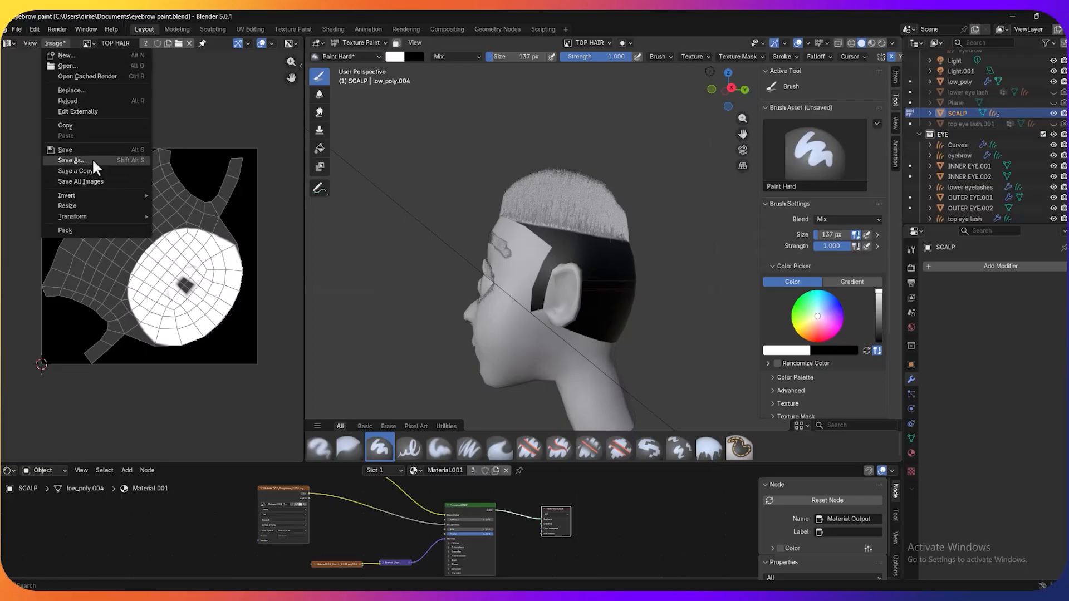
left_click(92, 160)
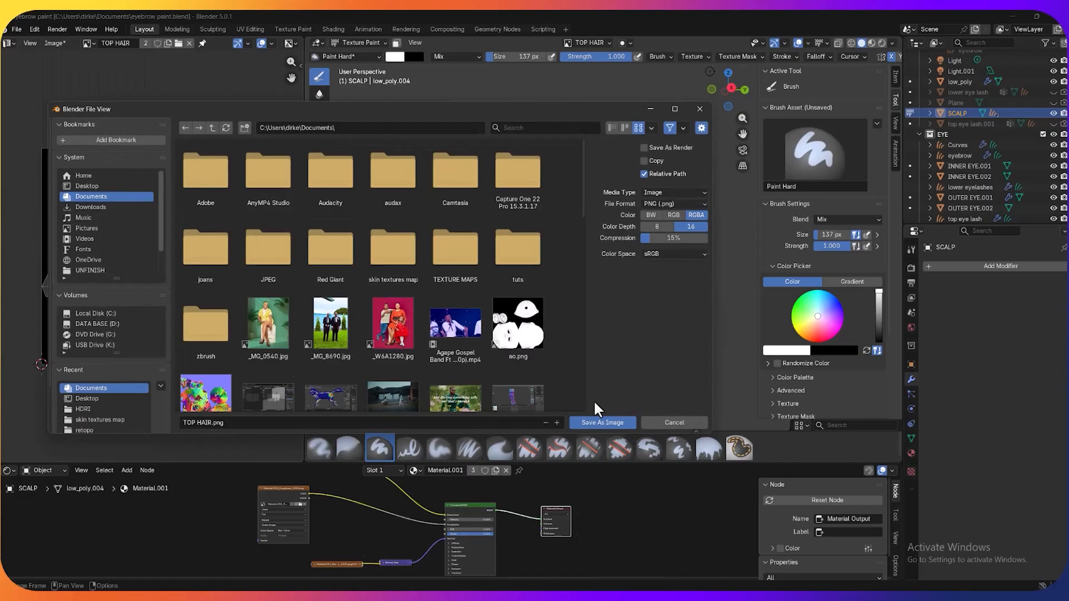
left_click(606, 423)
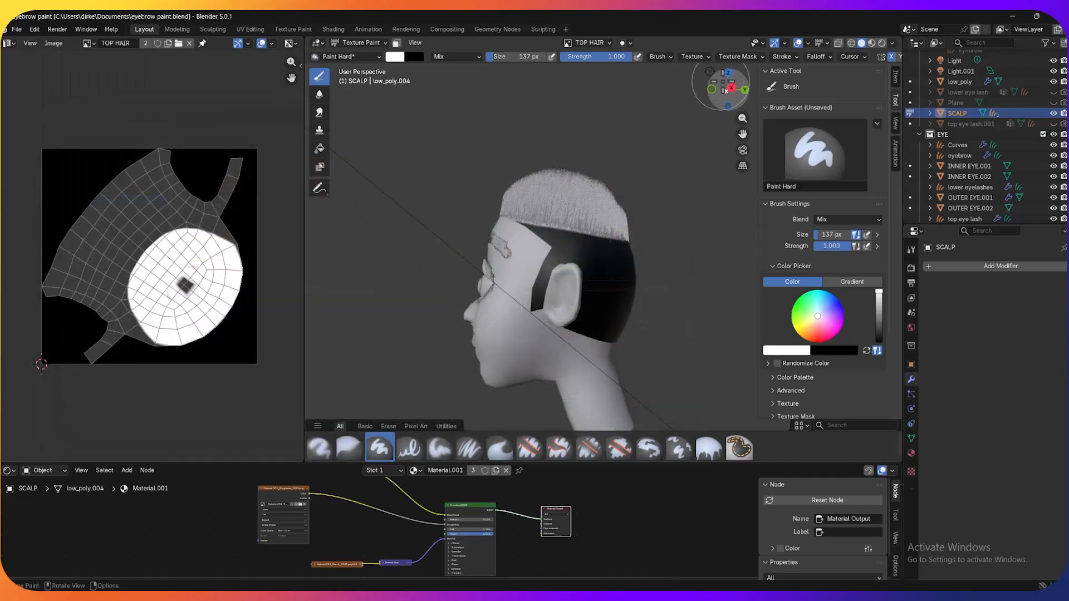
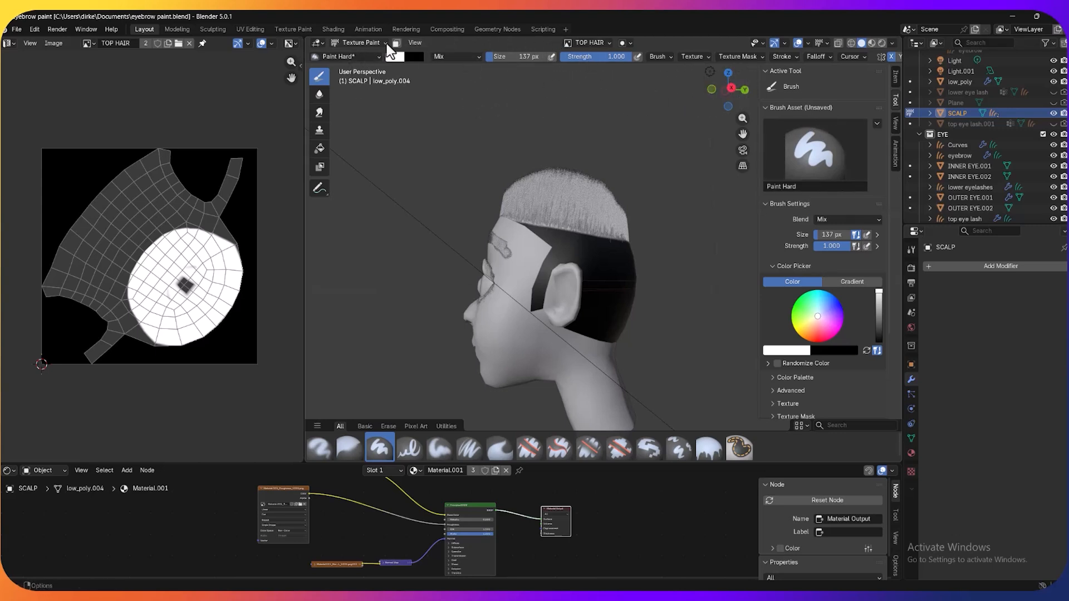
Set the side hair image as the single-image paint canvas for the SCALP mesh
left_click(591, 43)
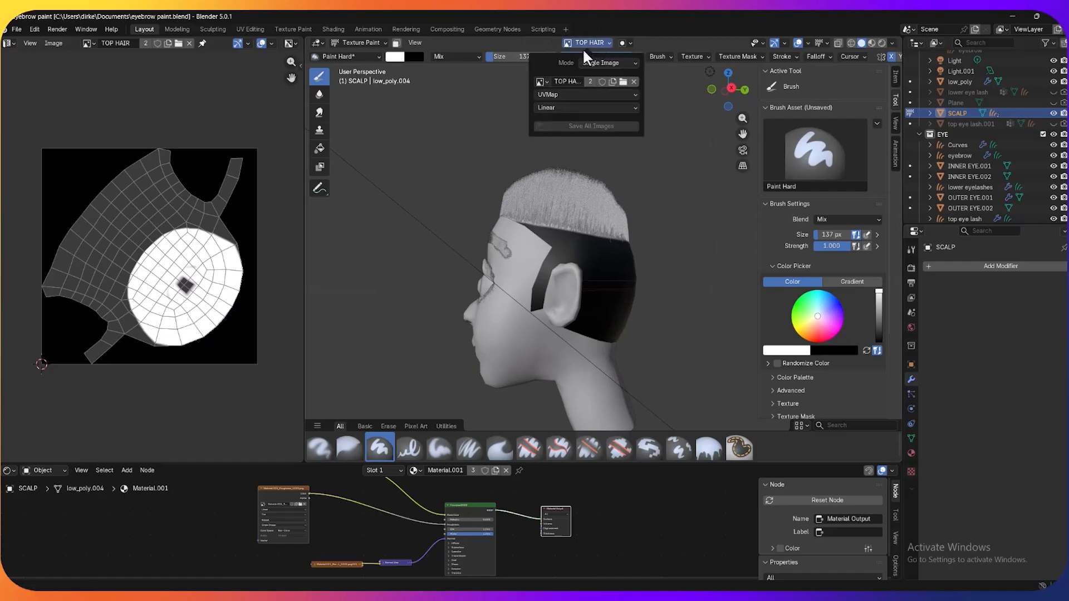
left_click(541, 81)
type("side hair")
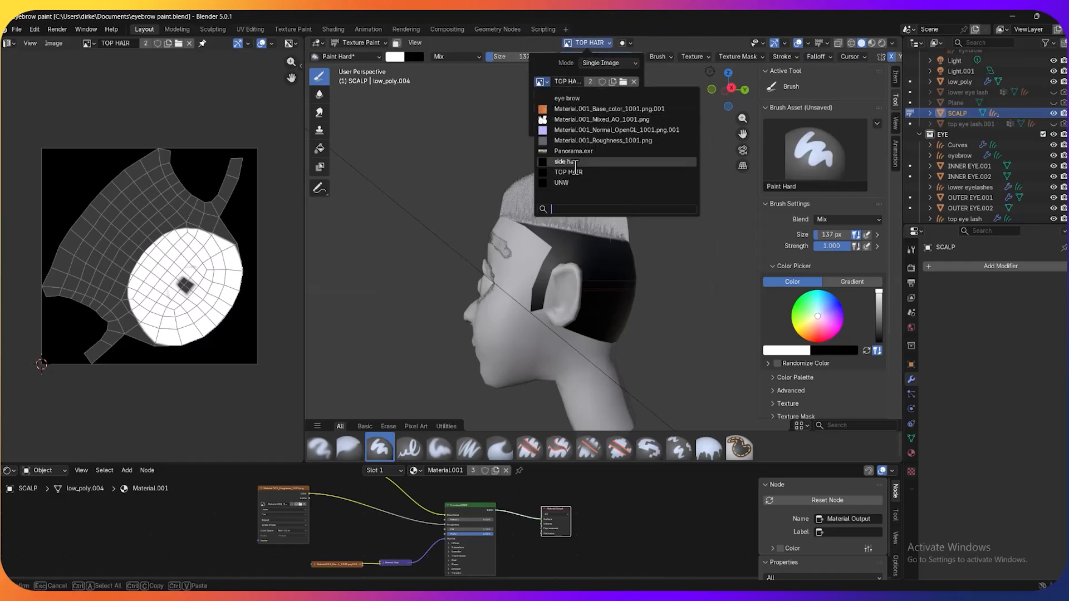
key("Return")
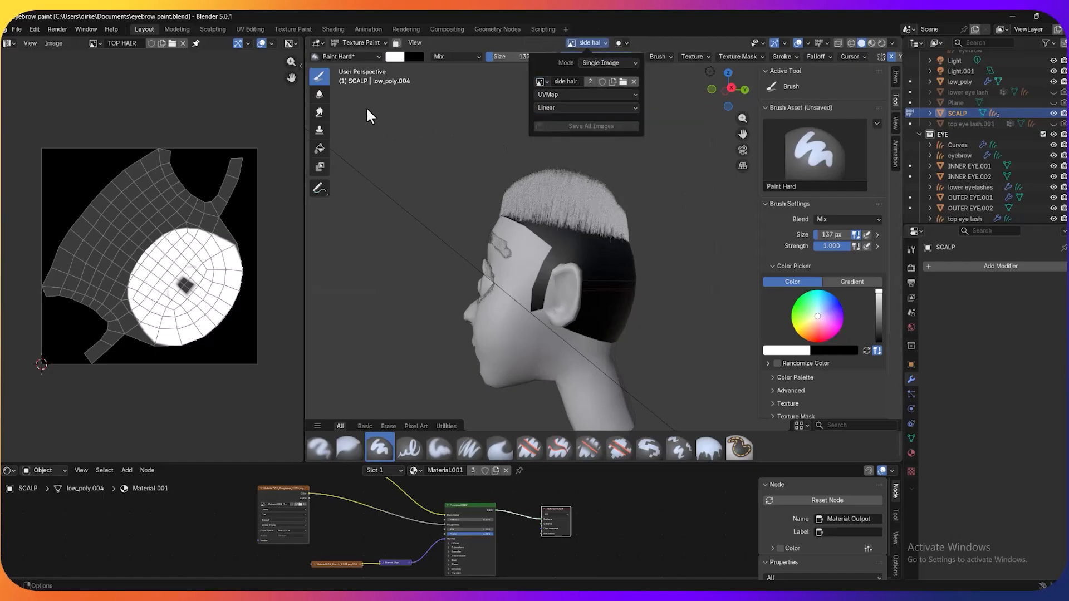
Paint the side hair mask white at full strength over the scalp's side and back, from below the top hair down to the nape
middle_click_drag(382, 162, 429, 197)
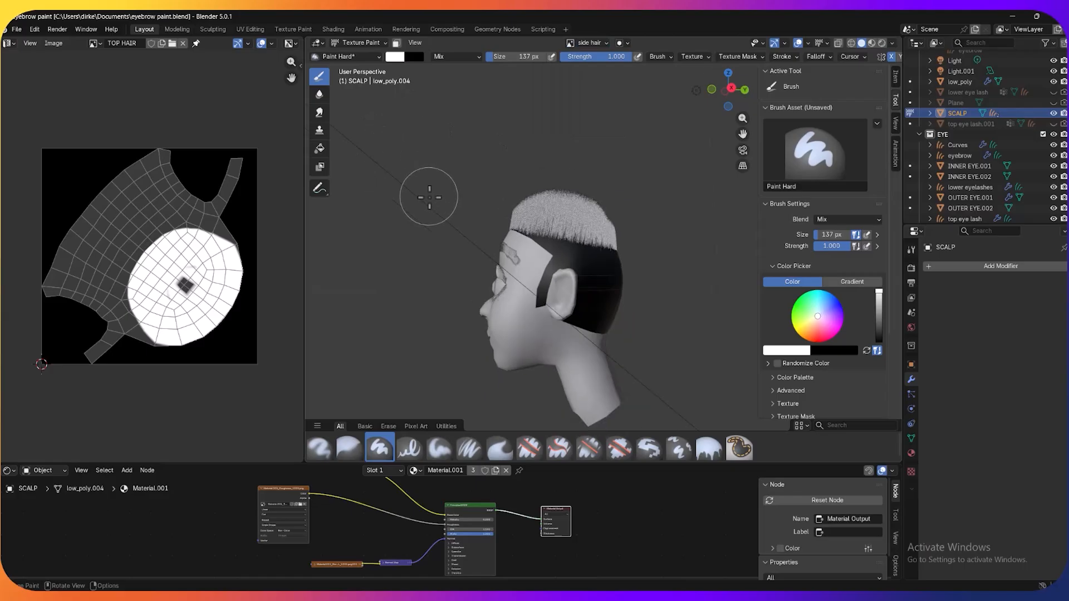
middle_click_drag(637, 231, 632, 236)
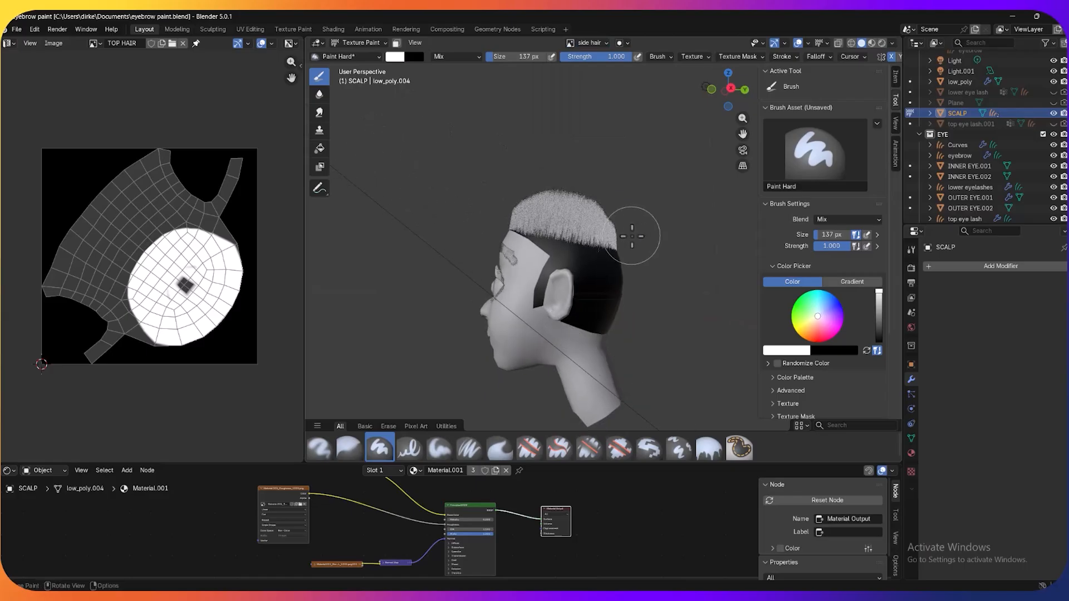
key("KP_3")
scroll(630, 235, "up", 4)
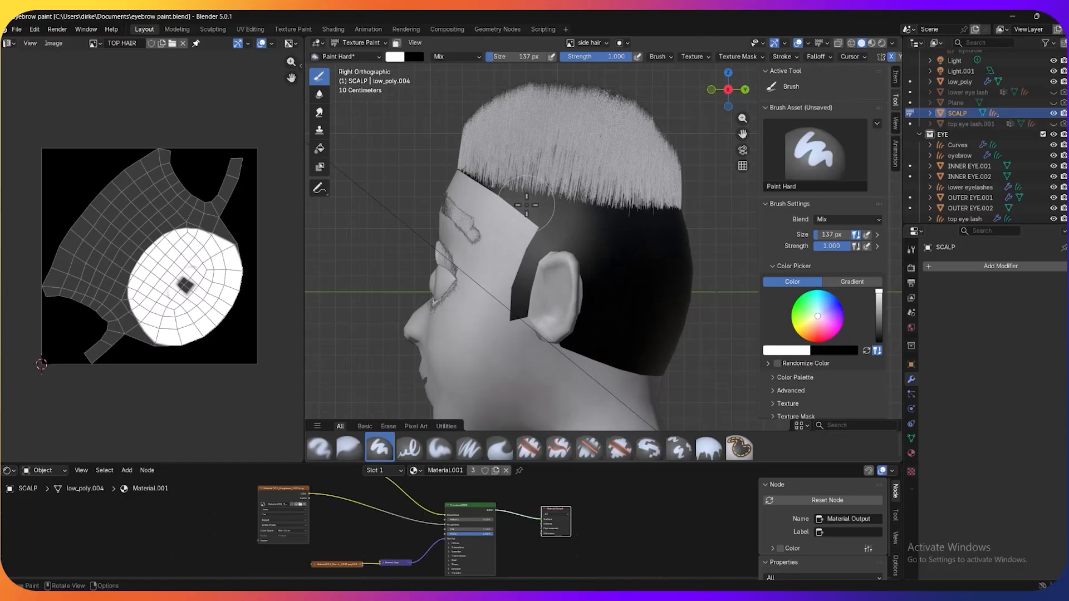
scroll(791, 290, "down", 5)
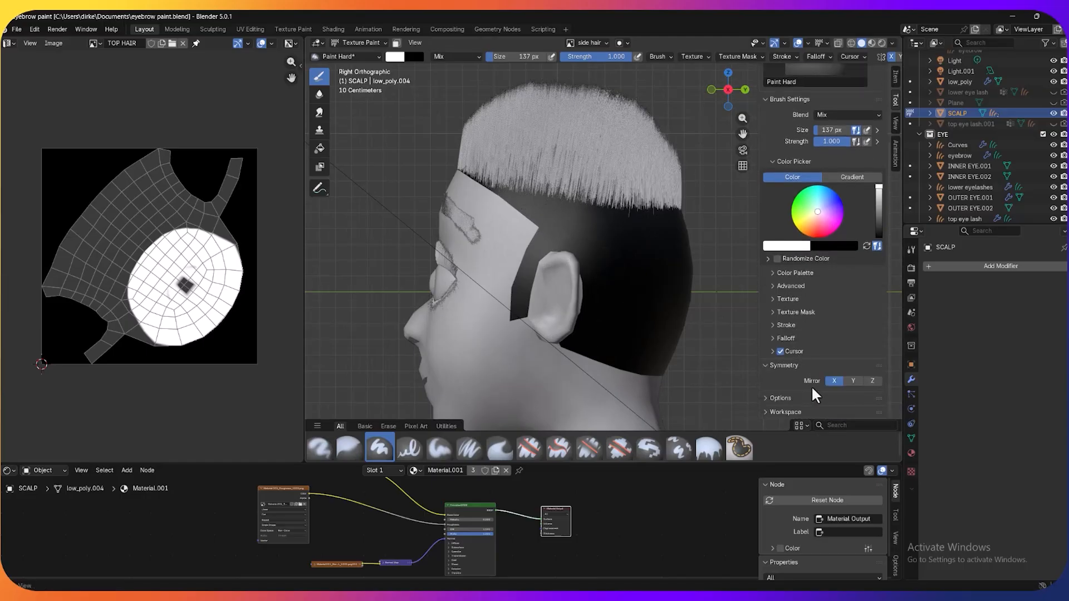
mouse_move(518, 198)
left_mouse_down()
mouse_move(518, 208)
mouse_move(593, 222)
mouse_move(684, 227)
left_mouse_up()
mouse_move(691, 229)
left_mouse_down()
mouse_move(589, 258)
mouse_move(696, 259)
mouse_move(656, 275)
left_mouse_up()
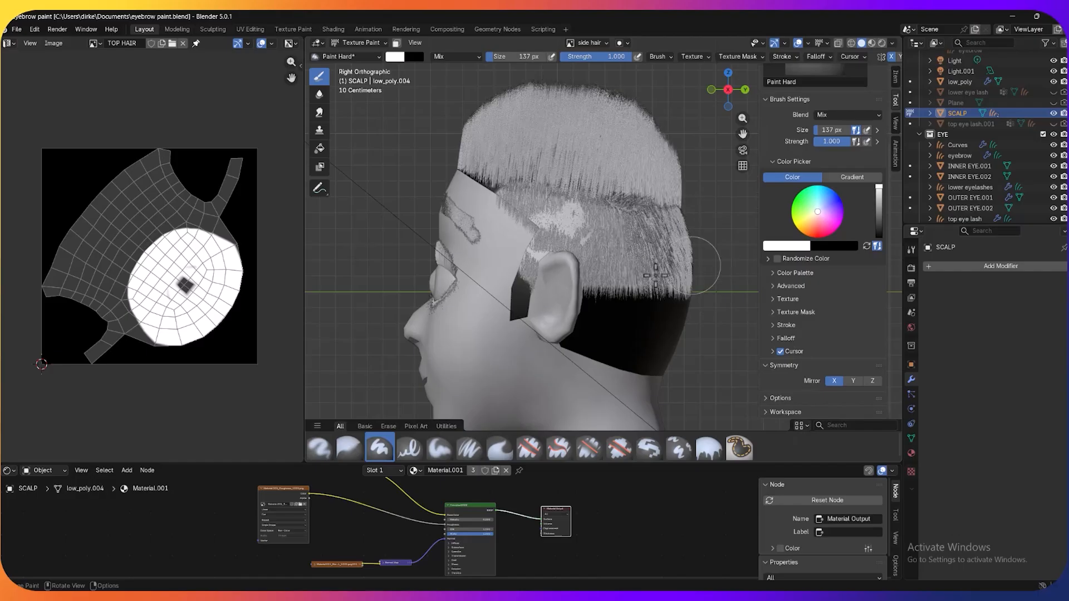
left_click_drag(523, 286, 724, 307)
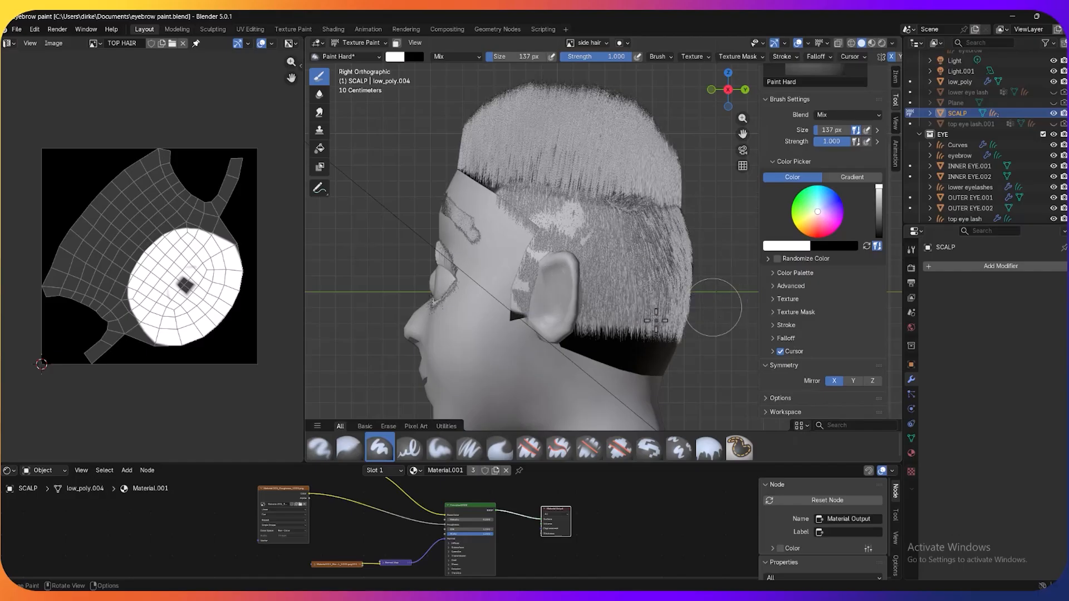
mouse_move(488, 324)
left_mouse_down()
mouse_move(552, 354)
mouse_move(618, 359)
mouse_move(685, 356)
mouse_move(691, 337)
left_mouse_up()
middle_click_drag(691, 336, 592, 331)
left_click_drag(551, 220, 551, 396)
Fill the remaining mask gaps in white along the band beneath the top hair, above the ear on the opposite side
mouse_move(692, 346)
middle_mouse_down()
mouse_move(589, 359)
mouse_move(581, 351)
middle_mouse_up()
mouse_move(475, 178)
left_mouse_down()
mouse_move(457, 217)
mouse_move(490, 195)
mouse_move(546, 191)
mouse_move(549, 206)
left_mouse_up()
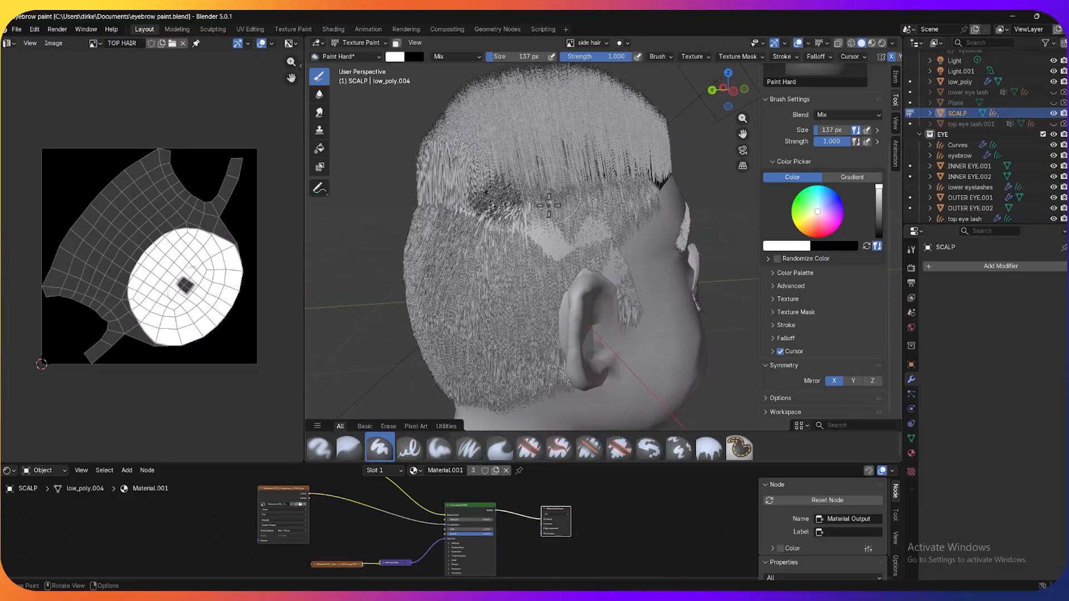
left_click_drag(543, 249, 577, 222)
mouse_move(640, 189)
left_mouse_down()
mouse_move(601, 192)
mouse_move(548, 231)
left_mouse_up()
Lower the paint brush strength to 0.081 and return the SCALP mesh to Object Mode
mouse_move(382, 170)
middle_mouse_down()
mouse_move(441, 184)
mouse_move(601, 172)
mouse_move(663, 200)
mouse_move(645, 186)
mouse_move(688, 203)
mouse_move(692, 191)
mouse_move(673, 196)
middle_mouse_up()
scroll(604, 181, "down", 4)
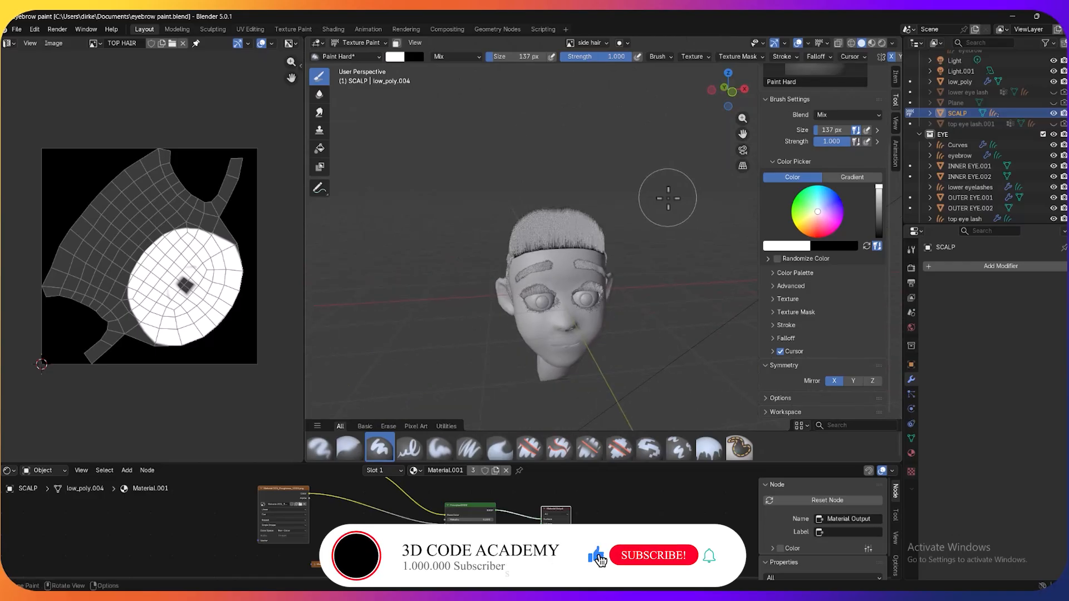
scroll(670, 198, "up", 2)
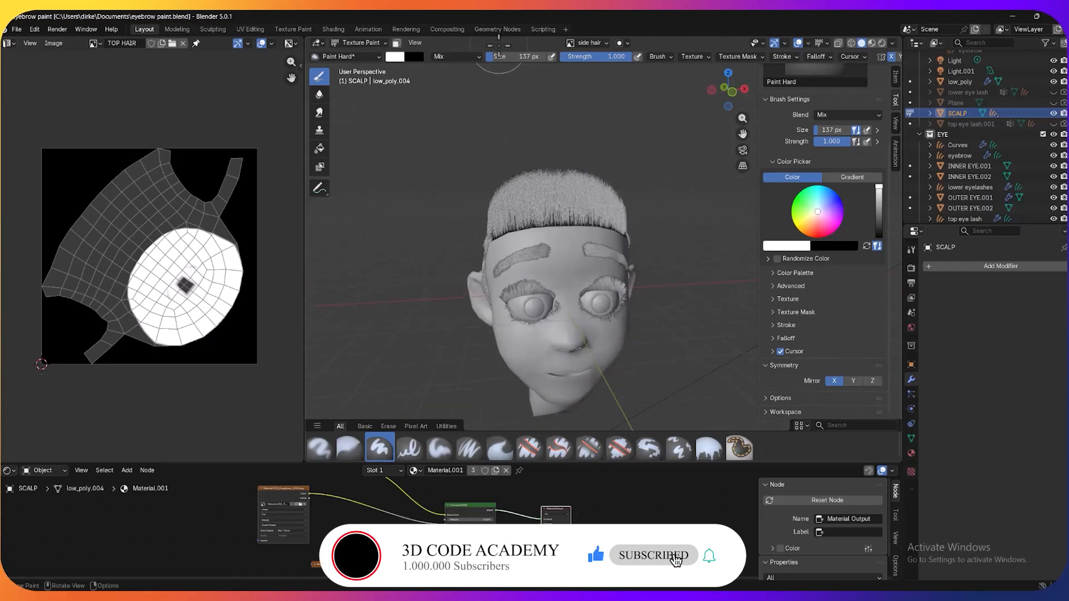
key("shift+f")
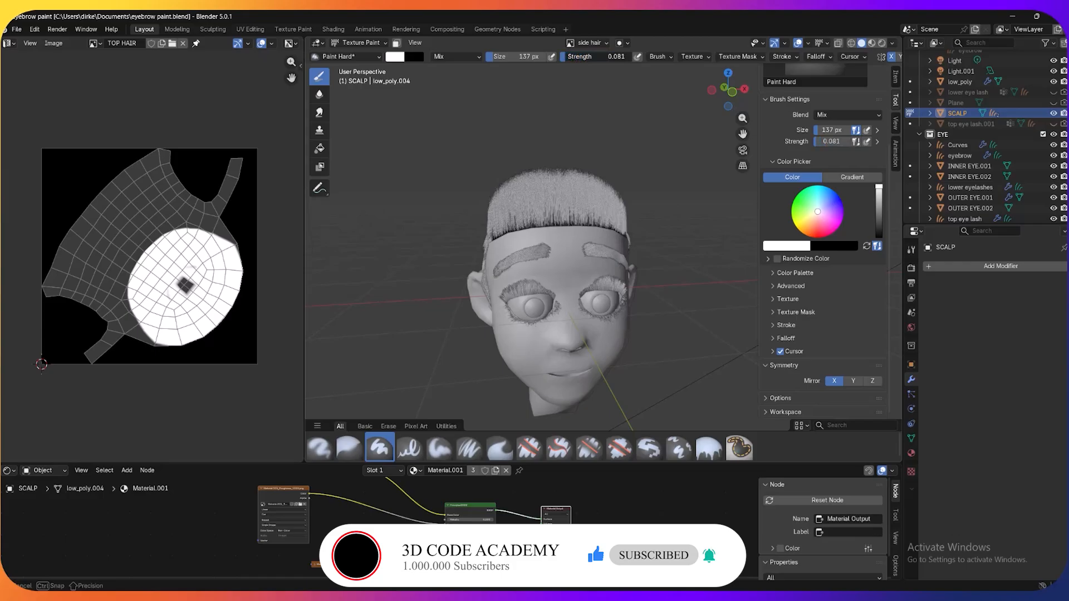
left_click(563, 124)
scroll(554, 117, "up", 3)
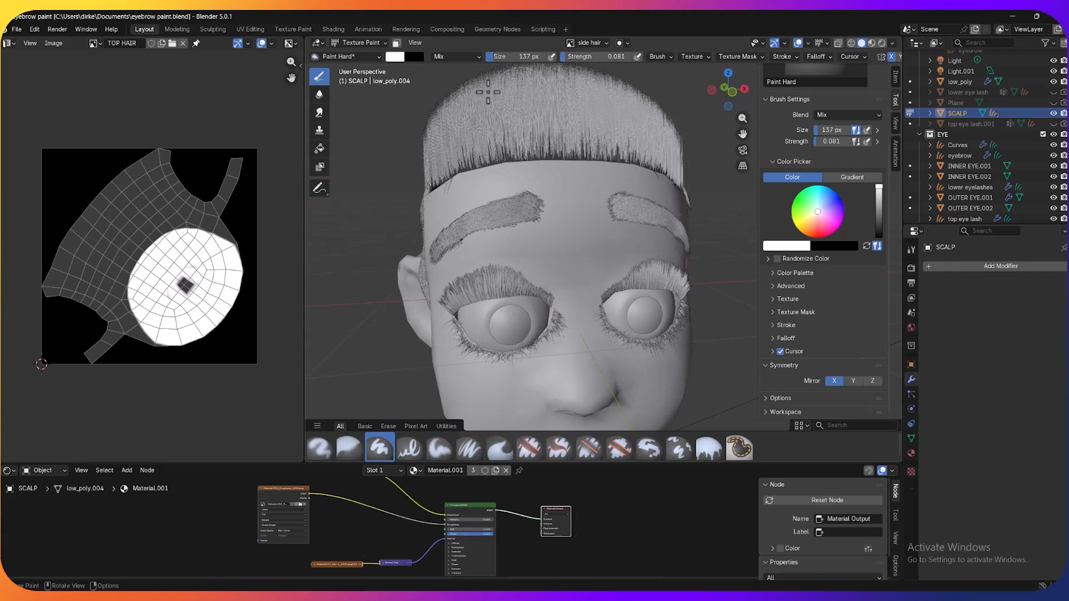
left_click(356, 42)
left_click(353, 52)
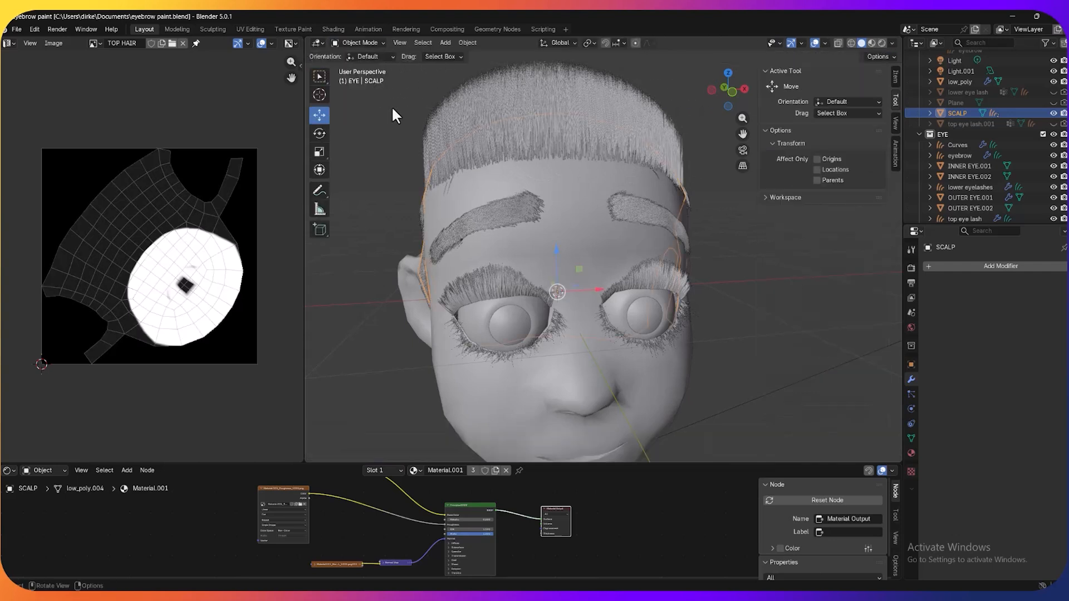
Rename the Curves object in the EYE collection as "side hair"
middle_click_drag(664, 226, 747, 277)
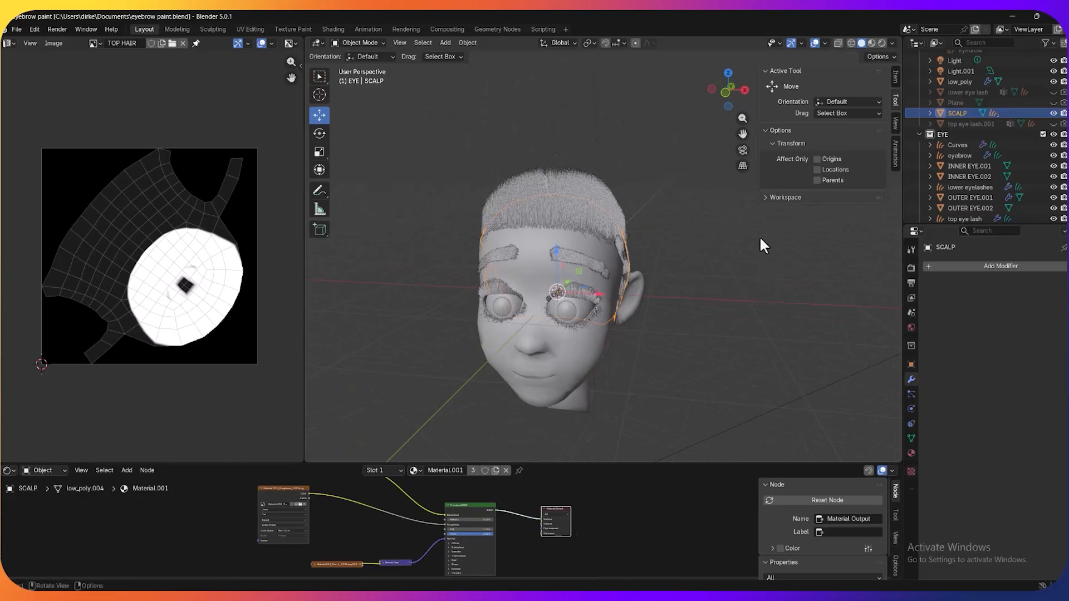
left_click(958, 146)
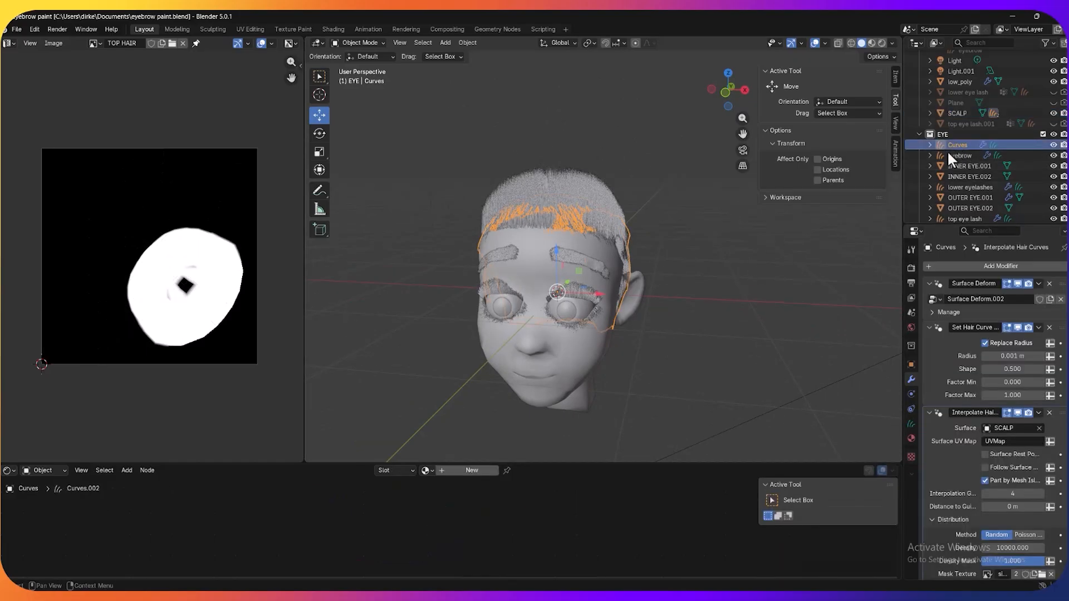
middle_click_drag(760, 295, 690, 285)
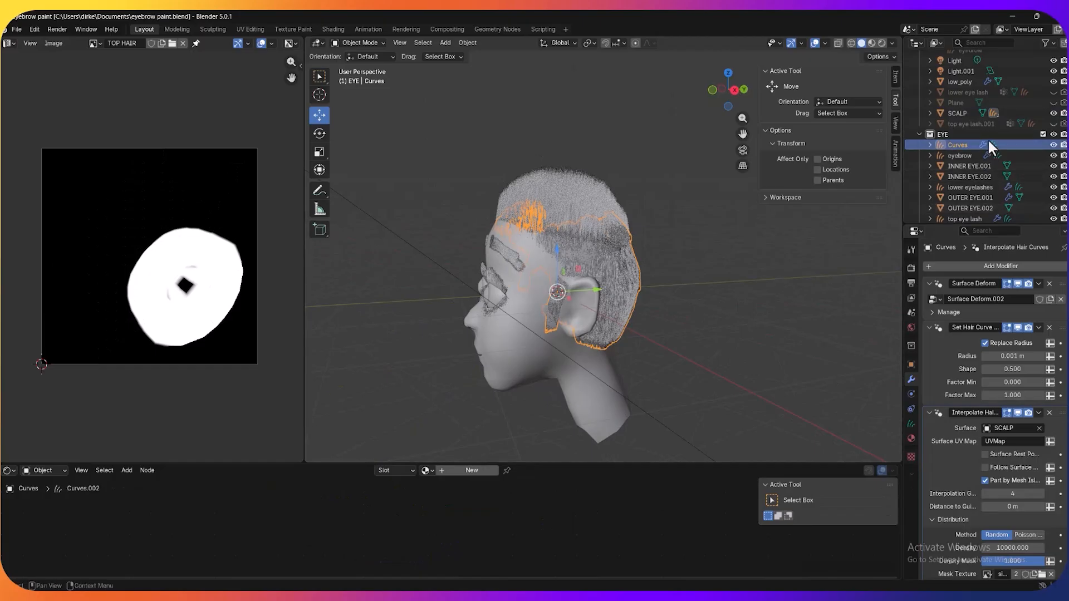
double_click(958, 145)
scroll(968, 143, "down", 1)
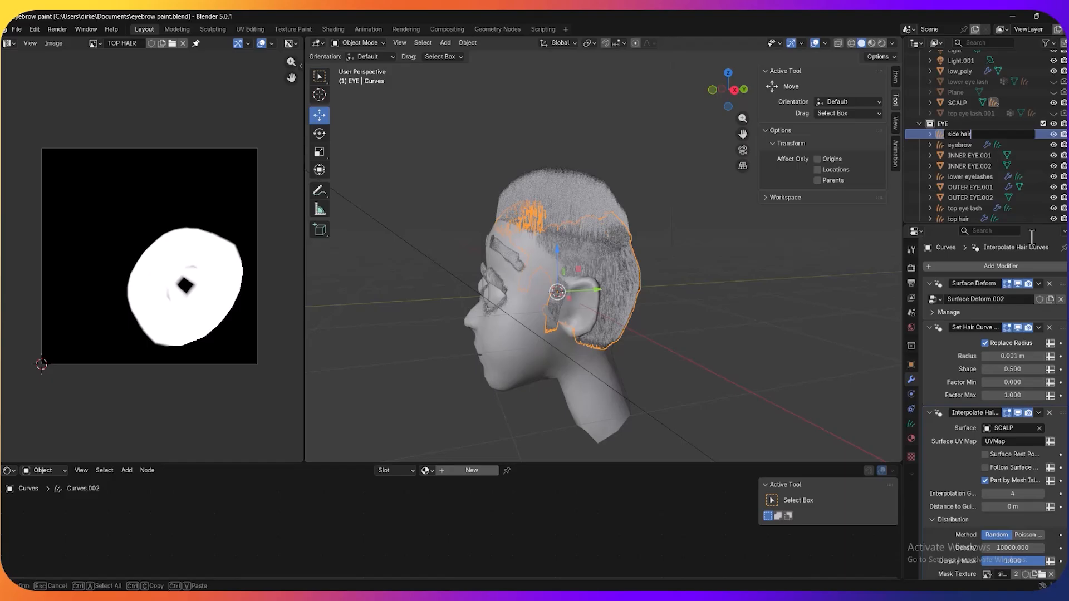
key("Return")
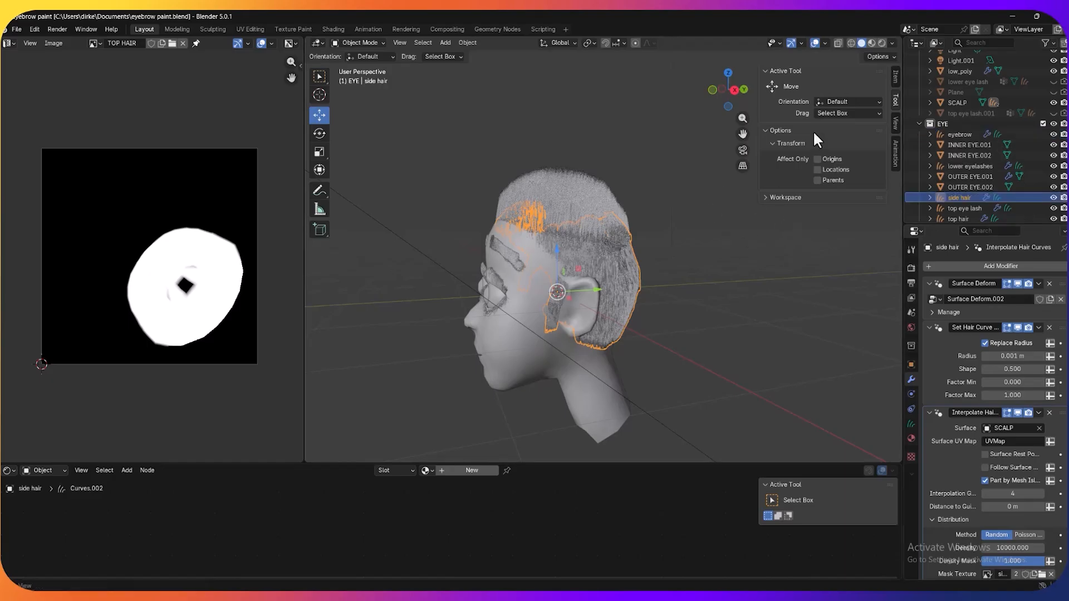
Show the viewport in Material Preview shading and put the side hair curves in Sculpt Mode
left_click(871, 42)
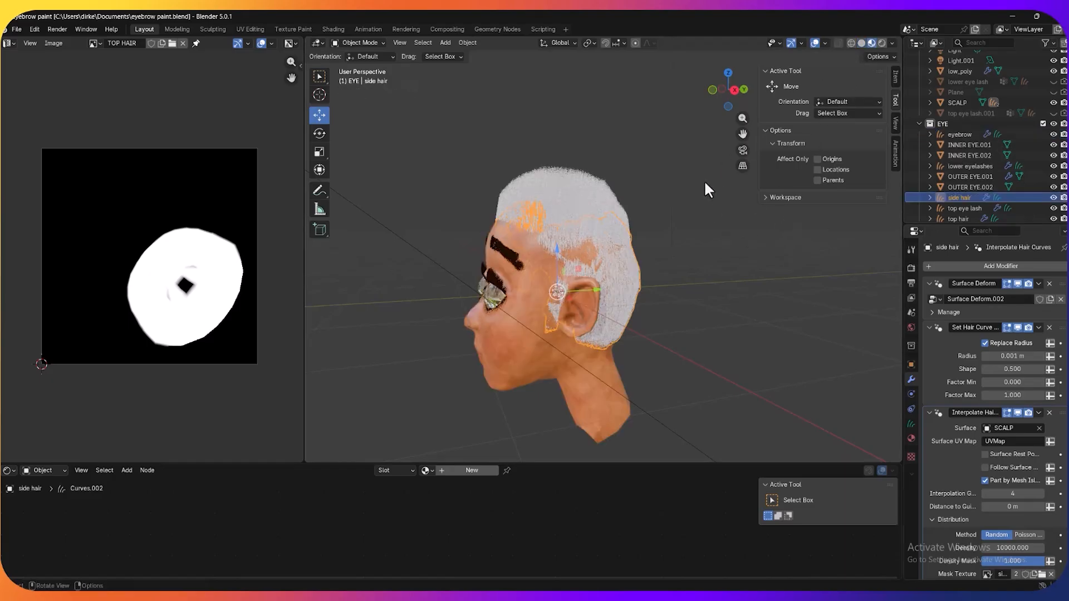
middle_click_drag(686, 181, 601, 162)
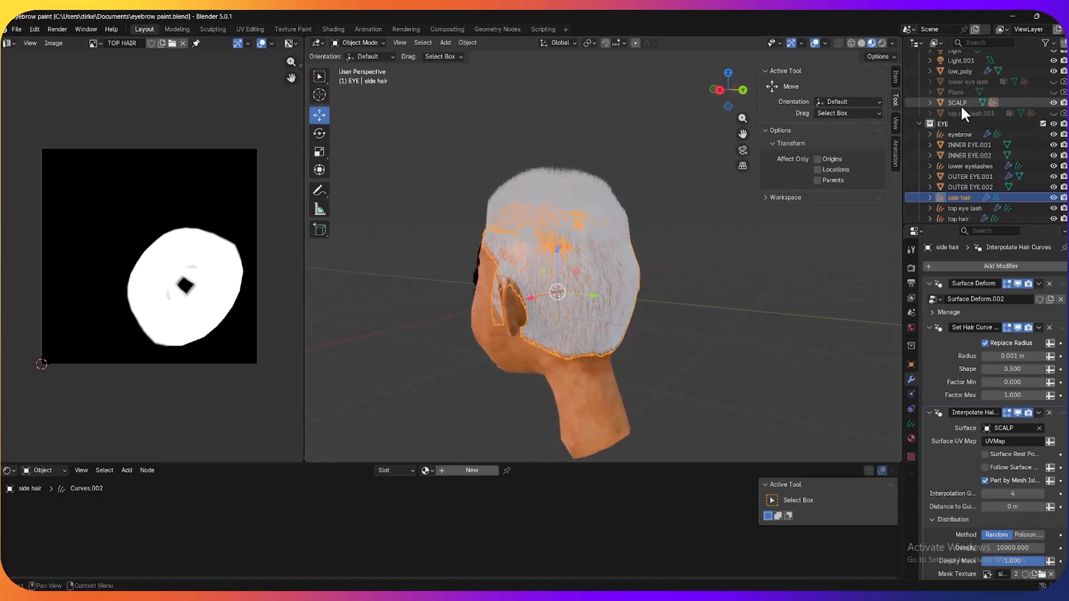
left_click(366, 43)
left_click(362, 76)
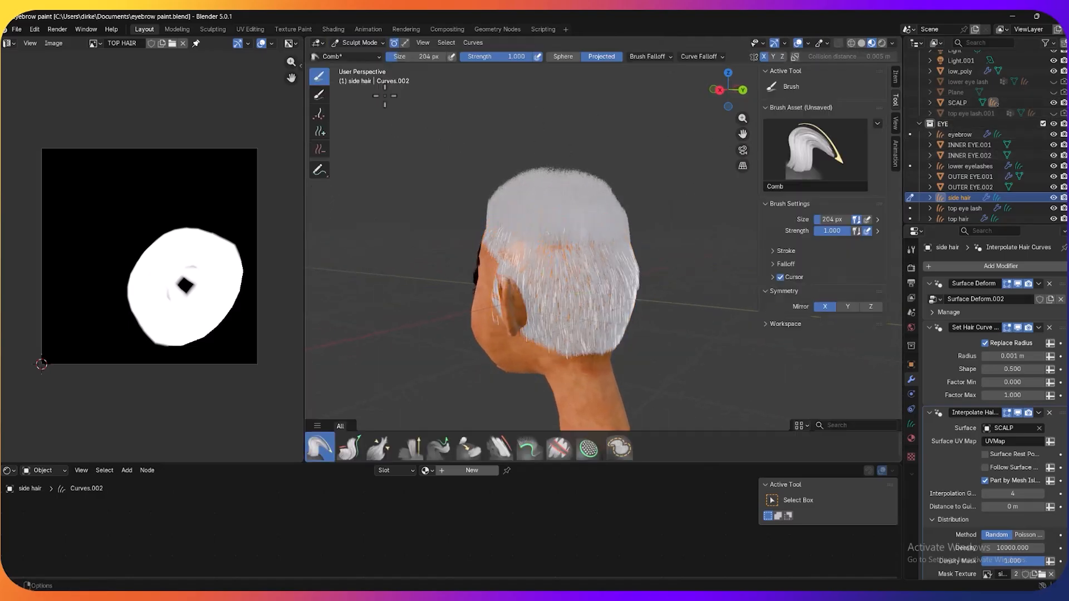
Give the side hair curves a new material with Principled Hair BSDF as its surface shader
middle_click_drag(649, 229, 735, 239)
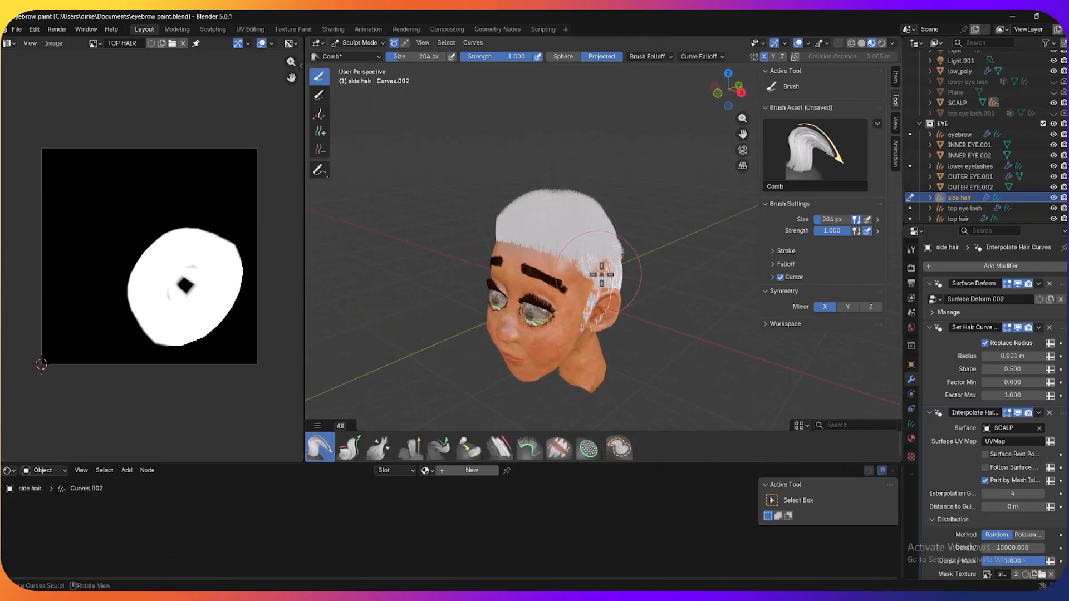
mouse_move(663, 303)
middle_mouse_down()
mouse_move(626, 310)
mouse_move(574, 287)
mouse_move(595, 289)
mouse_move(607, 301)
mouse_move(537, 286)
mouse_move(507, 239)
middle_mouse_up()
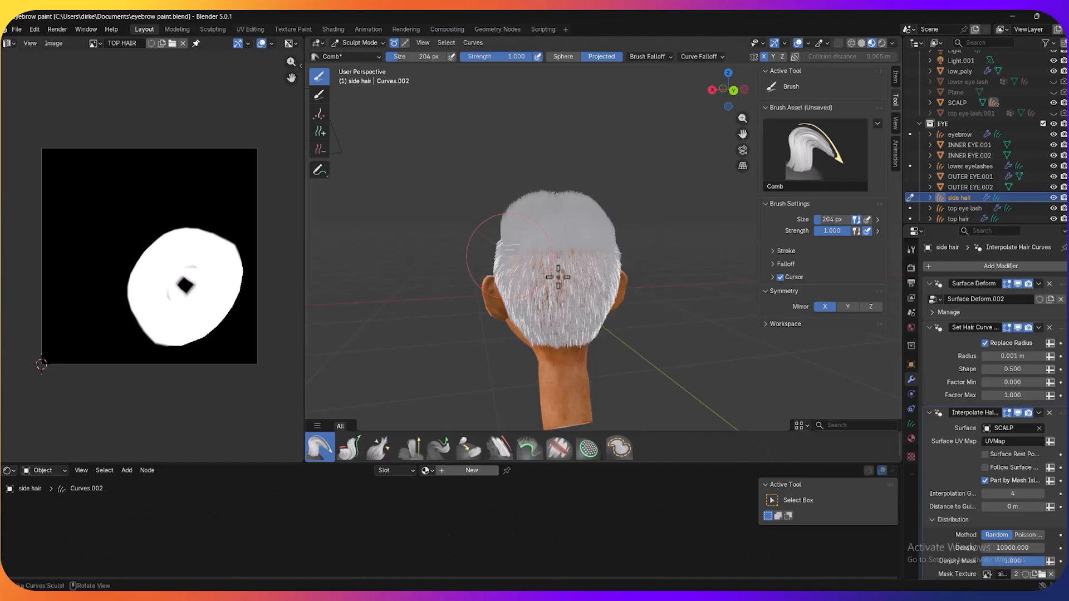
mouse_move(558, 277)
middle_mouse_down()
mouse_move(656, 354)
mouse_move(752, 348)
mouse_move(699, 351)
mouse_move(711, 353)
middle_mouse_up()
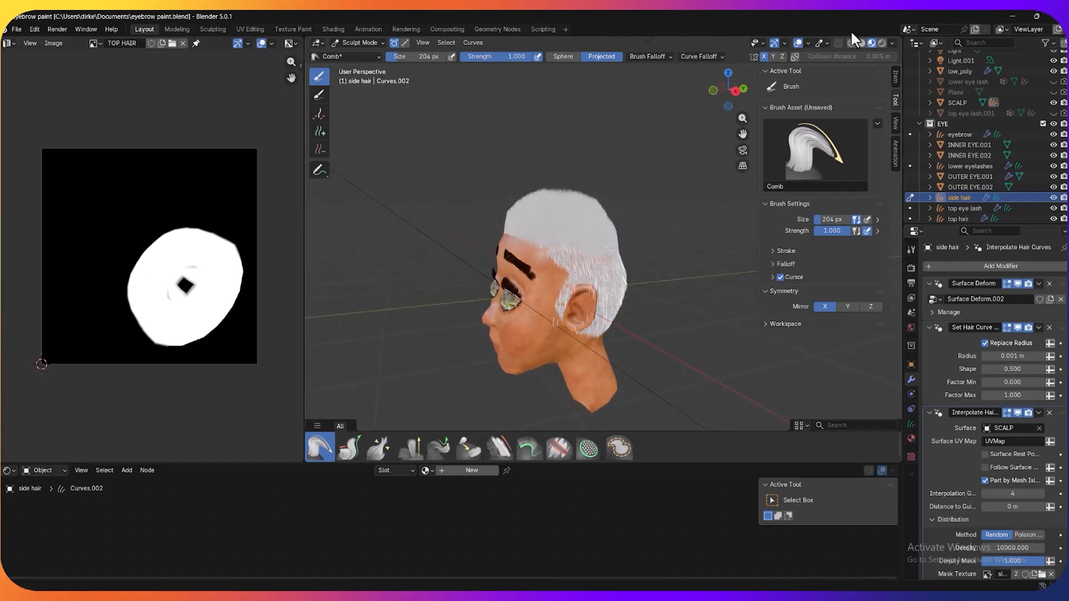
middle_click_drag(696, 151, 725, 155)
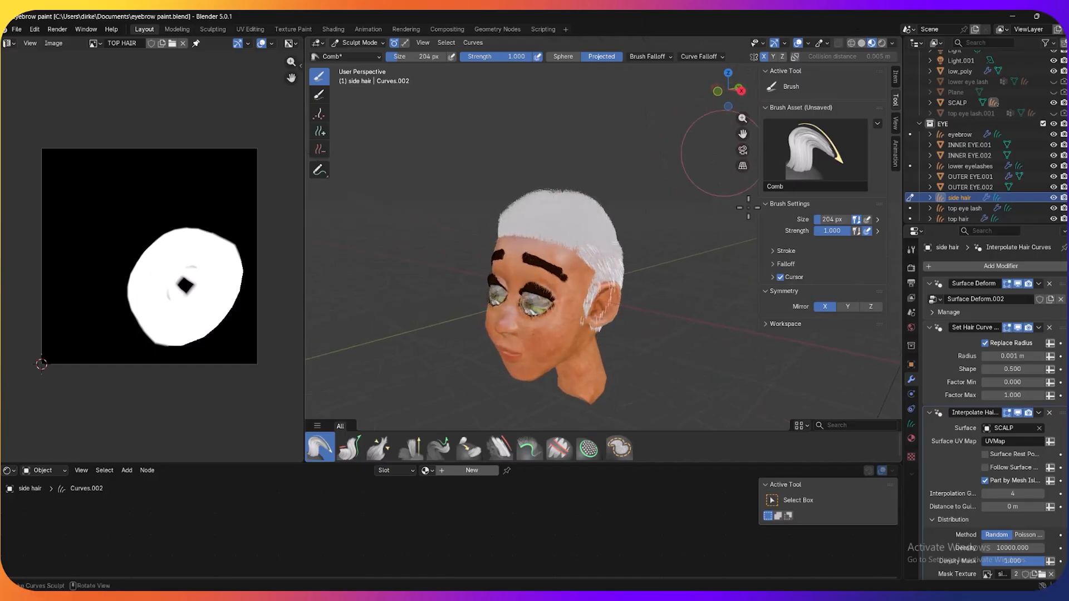
middle_click_drag(721, 363, 716, 346)
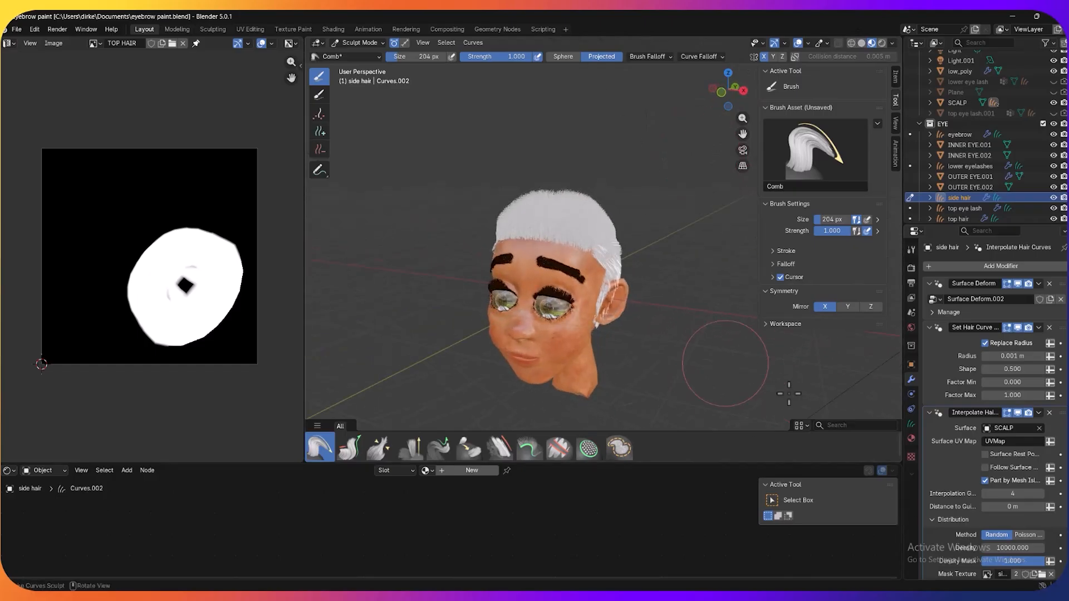
left_click(911, 439)
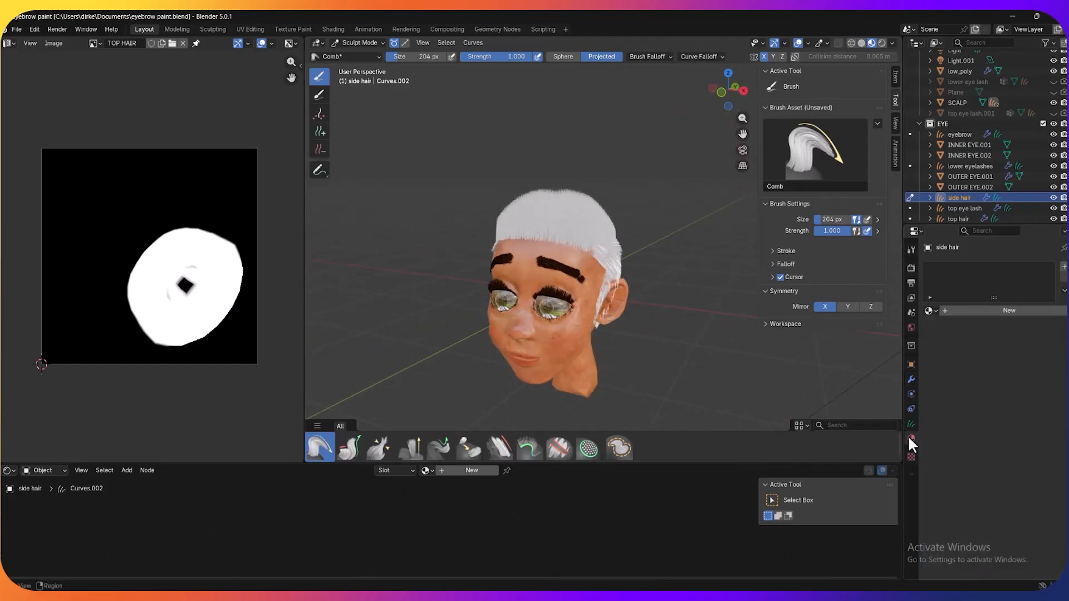
left_click(992, 307)
left_click(1013, 359)
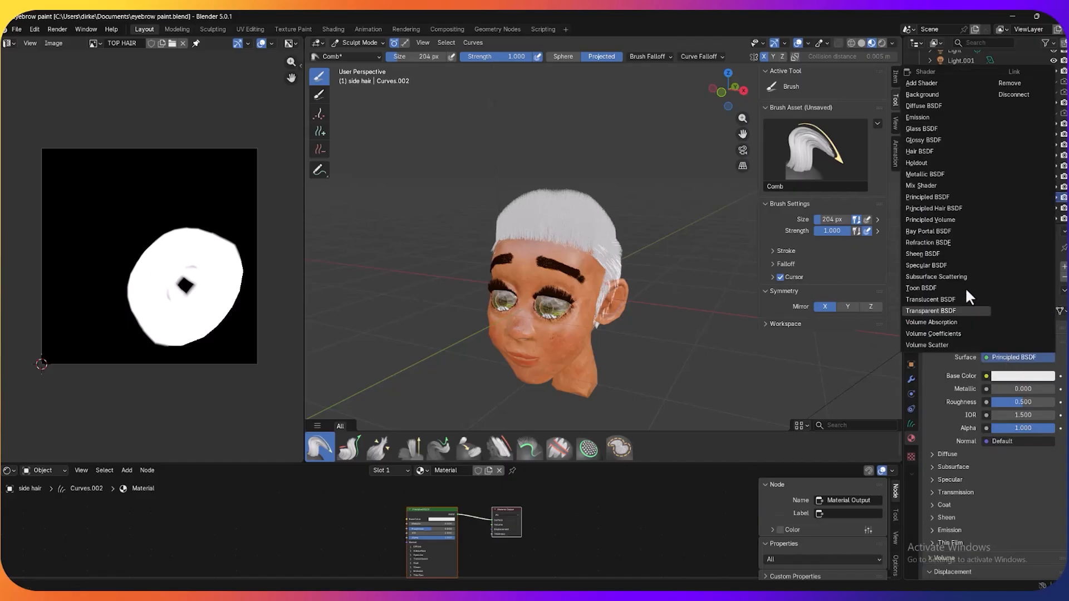
left_click(944, 208)
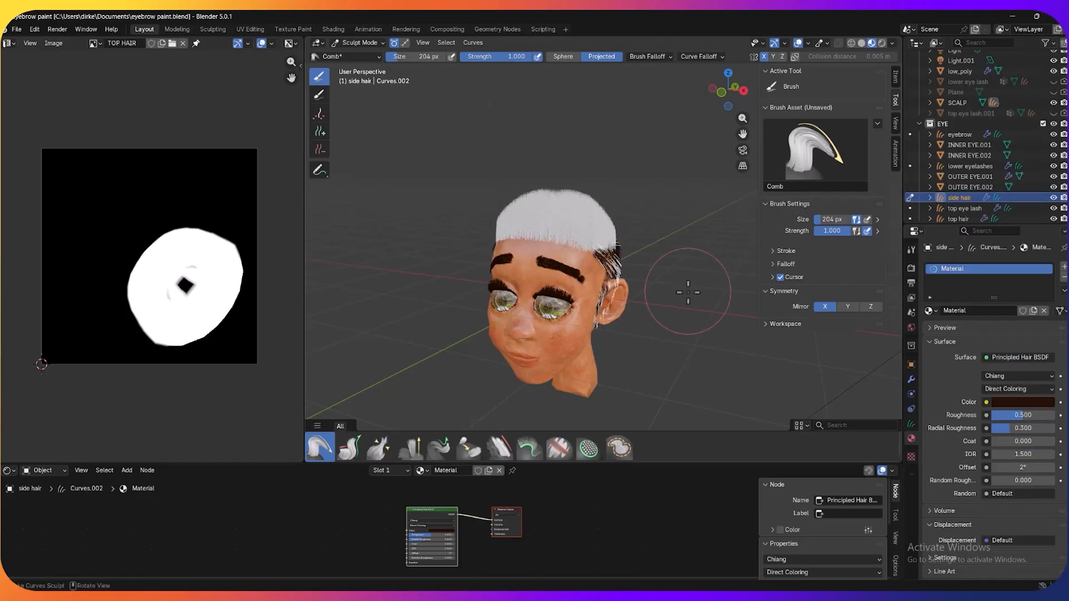
Display the side hair mask in the image editor in place of TOP HAIR and save the image
mouse_move(688, 293)
middle_mouse_down()
mouse_move(563, 295)
mouse_move(675, 303)
middle_mouse_up()
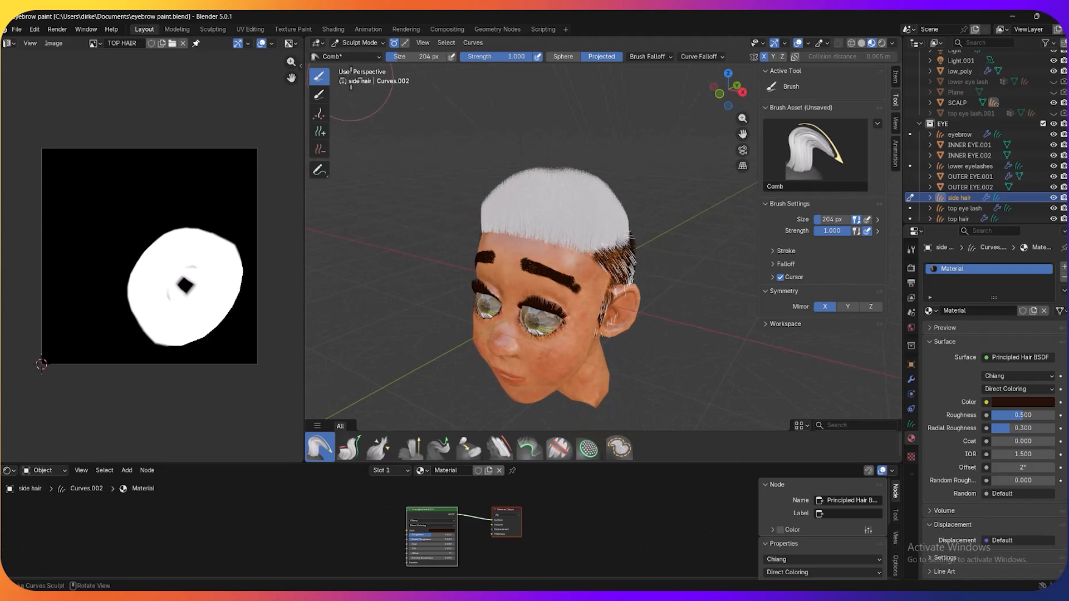
middle_click_drag(449, 162, 688, 338)
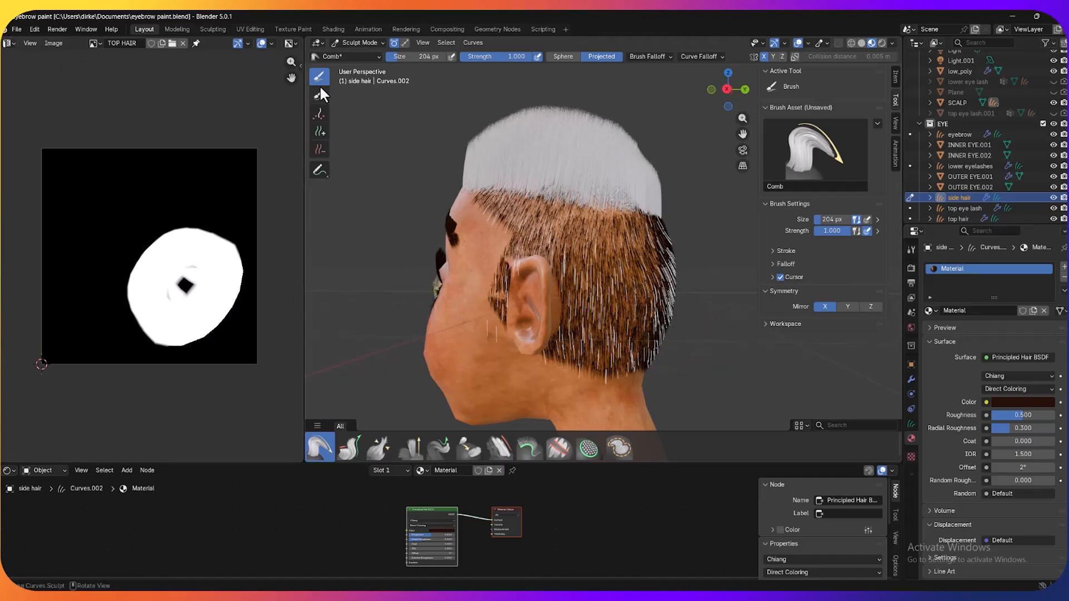
left_click(93, 43)
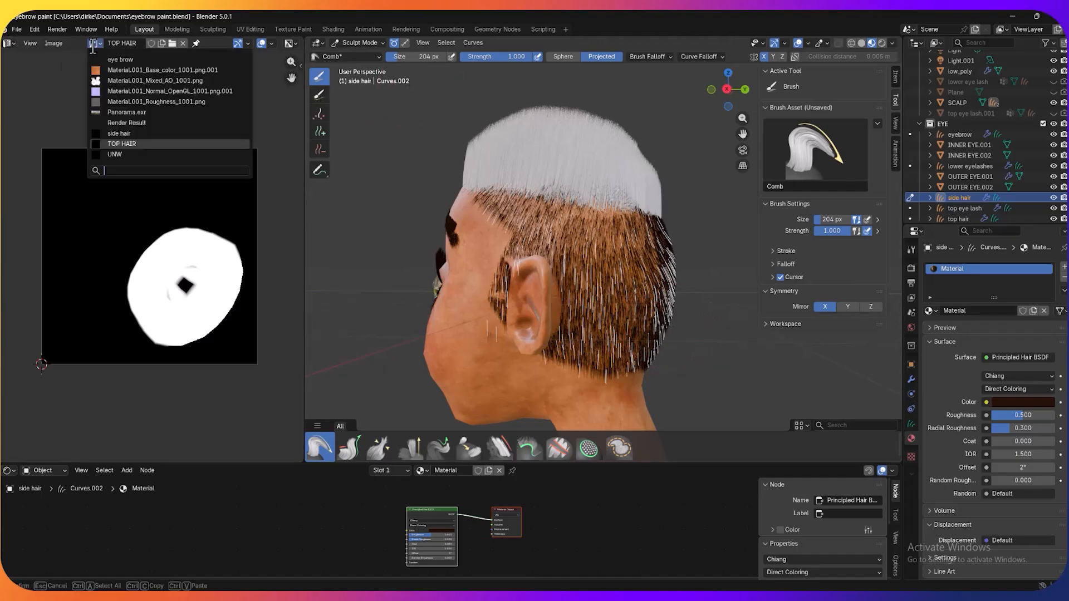
left_click(119, 136)
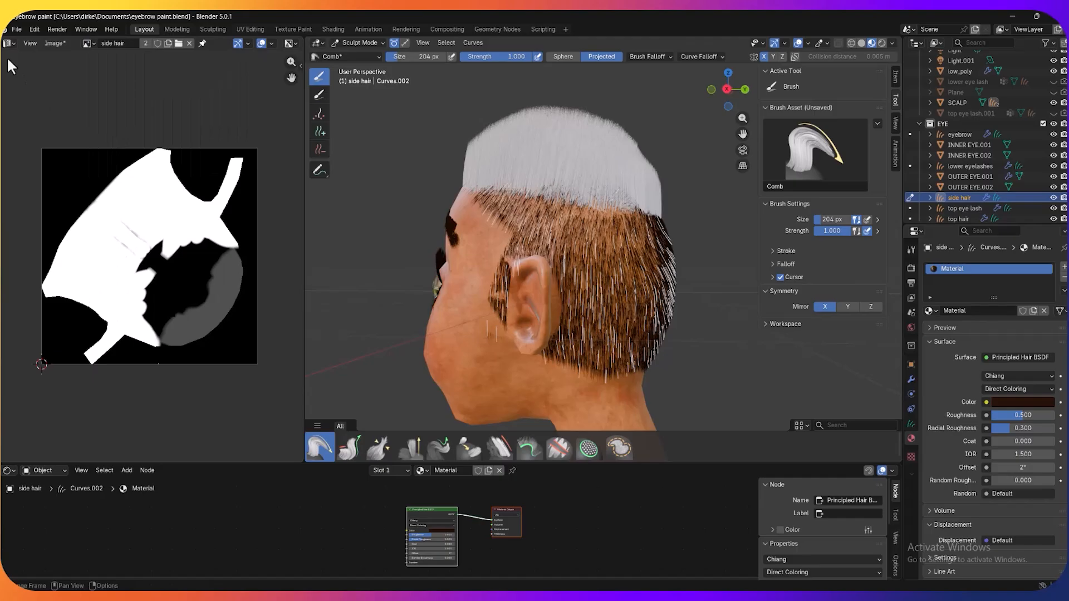
left_click(54, 44)
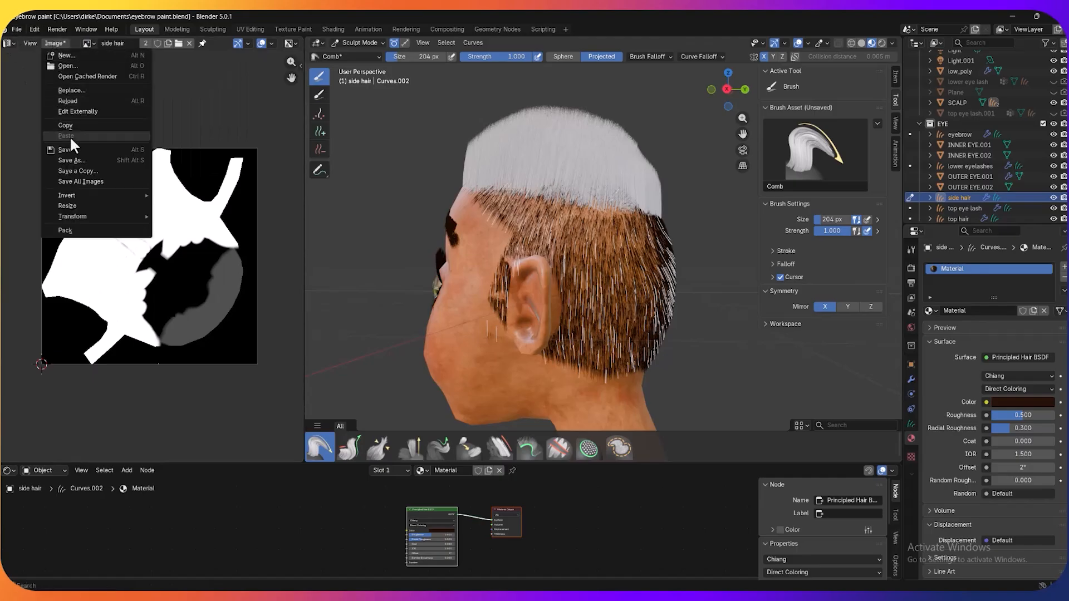
left_click(71, 160)
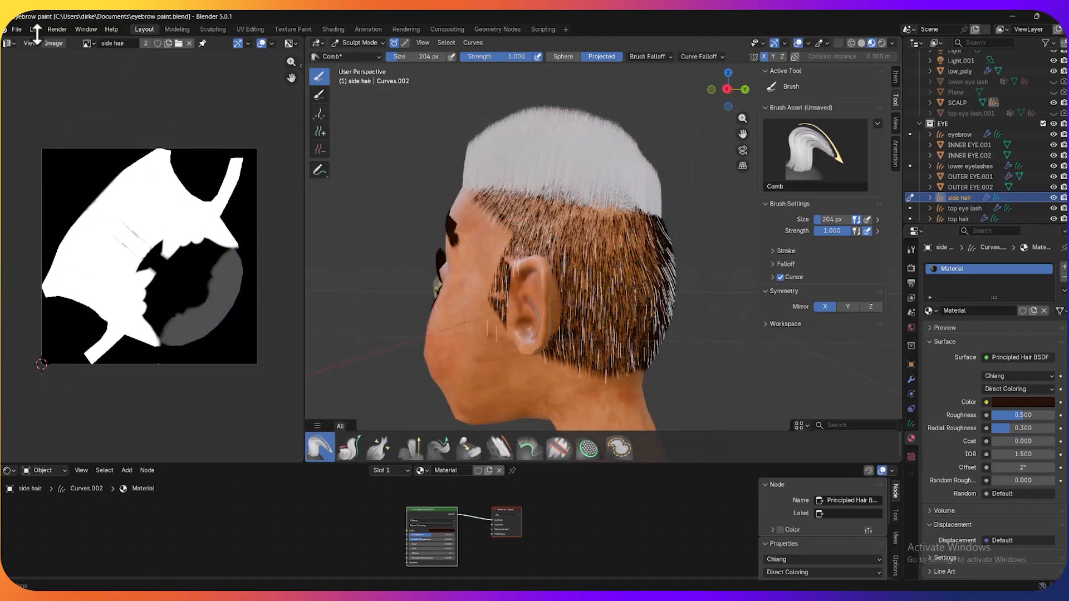
Switch the image editor area to the Asset Browser and collapse the side hair's Set Hair Curve and Interpolate Hair Curves modifiers
left_click(8, 43)
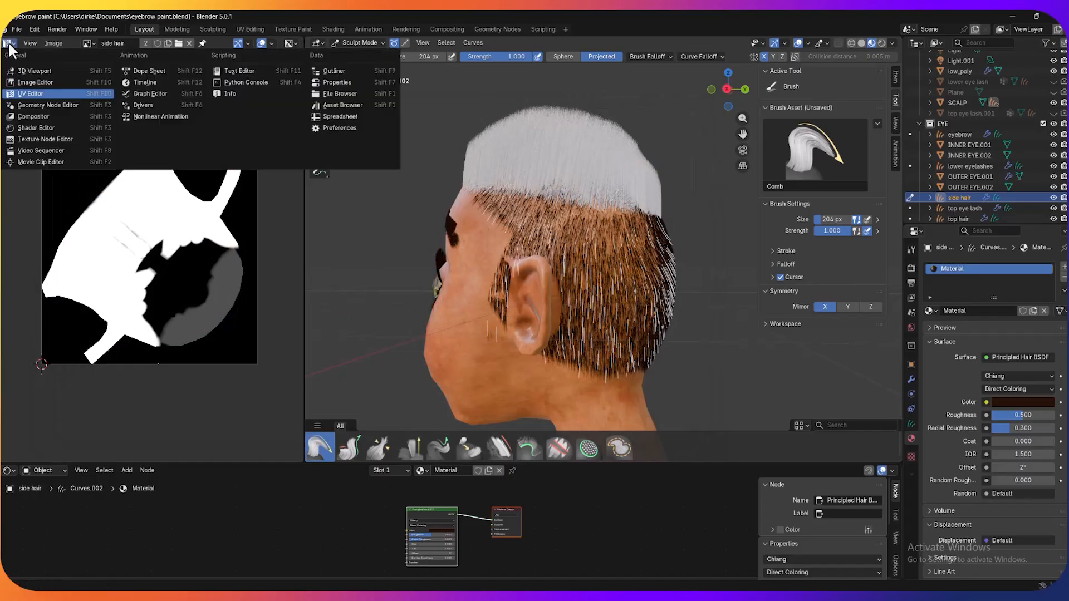
left_click(338, 102)
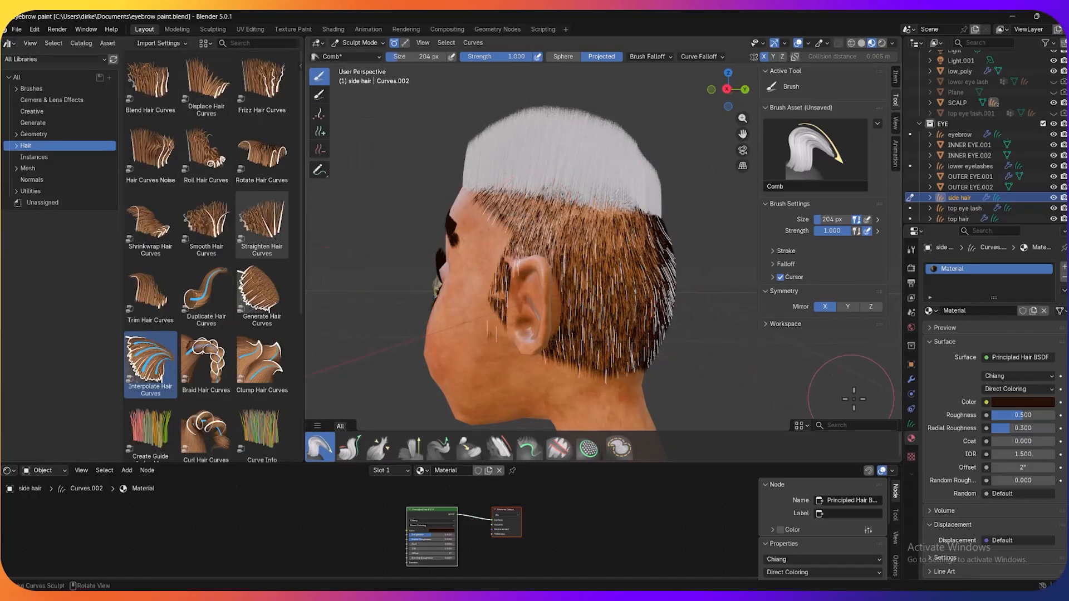
left_click(907, 381)
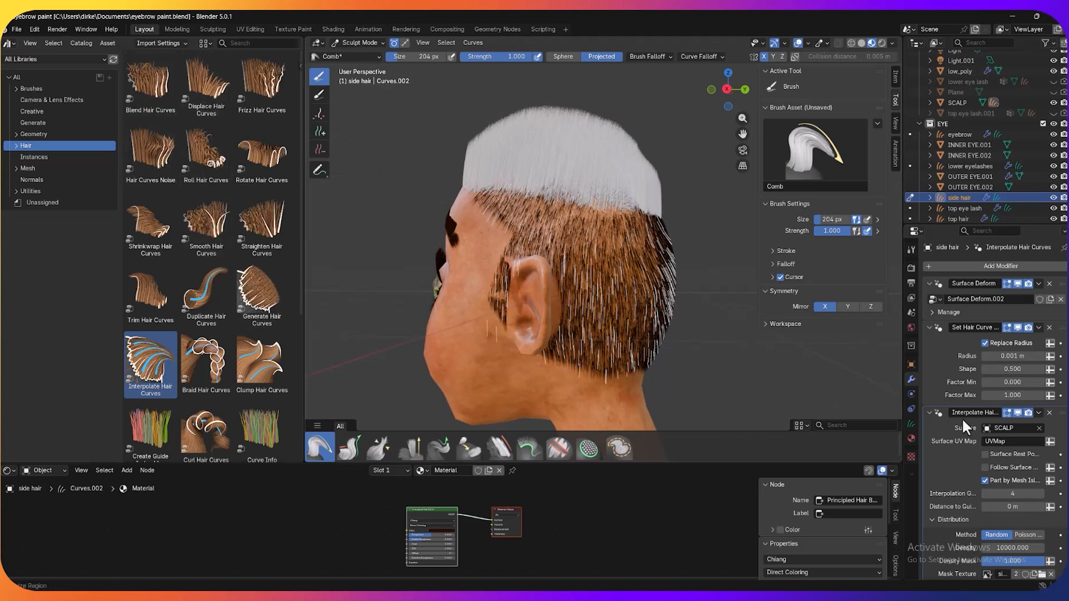
scroll(967, 450, "down", 2)
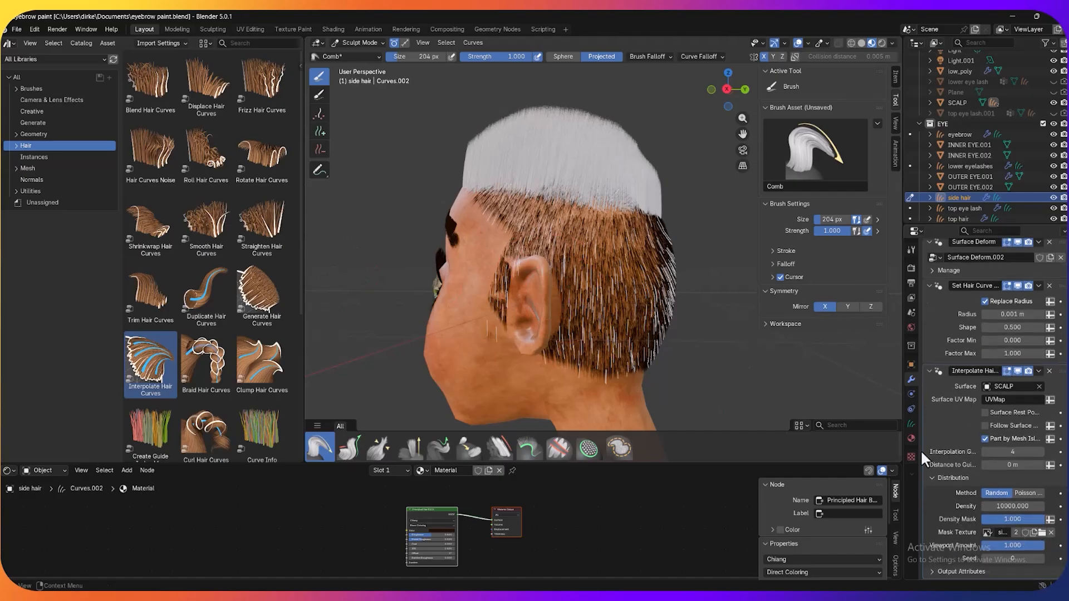
left_click(927, 372)
left_click(928, 327)
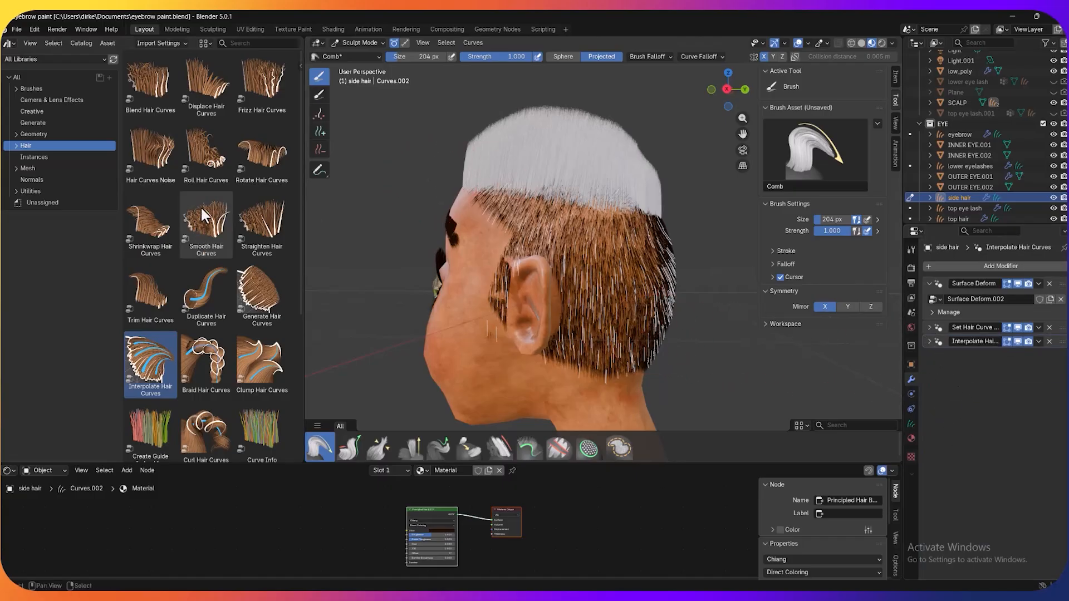
Apply the Clump Hair Curves asset from the Hair catalog to the side hair
scroll(212, 207, "down", 3)
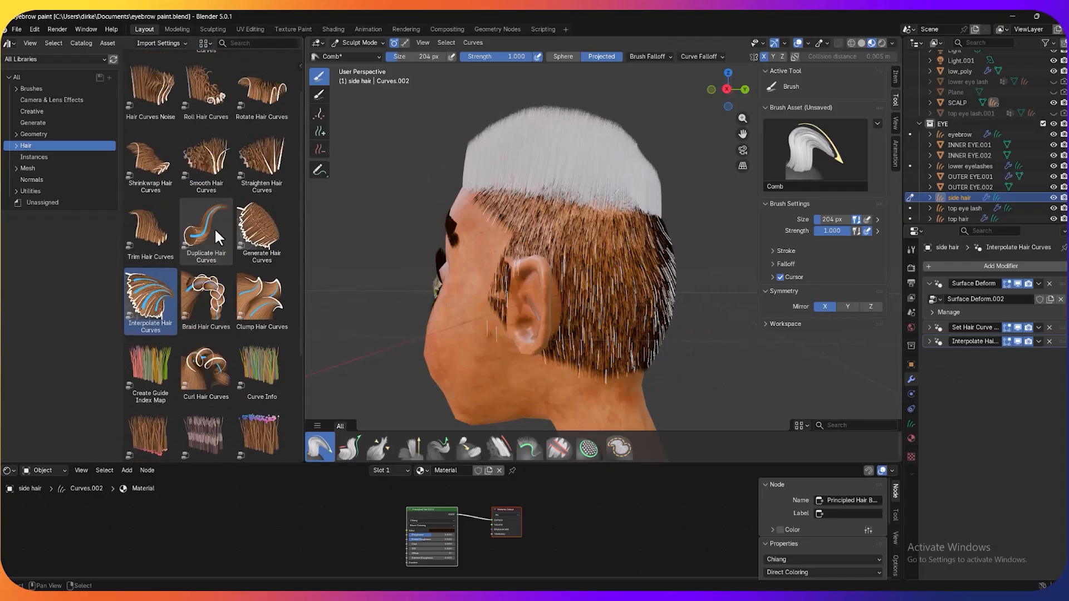
scroll(215, 228, "up", 3)
scroll(214, 229, "down", 2)
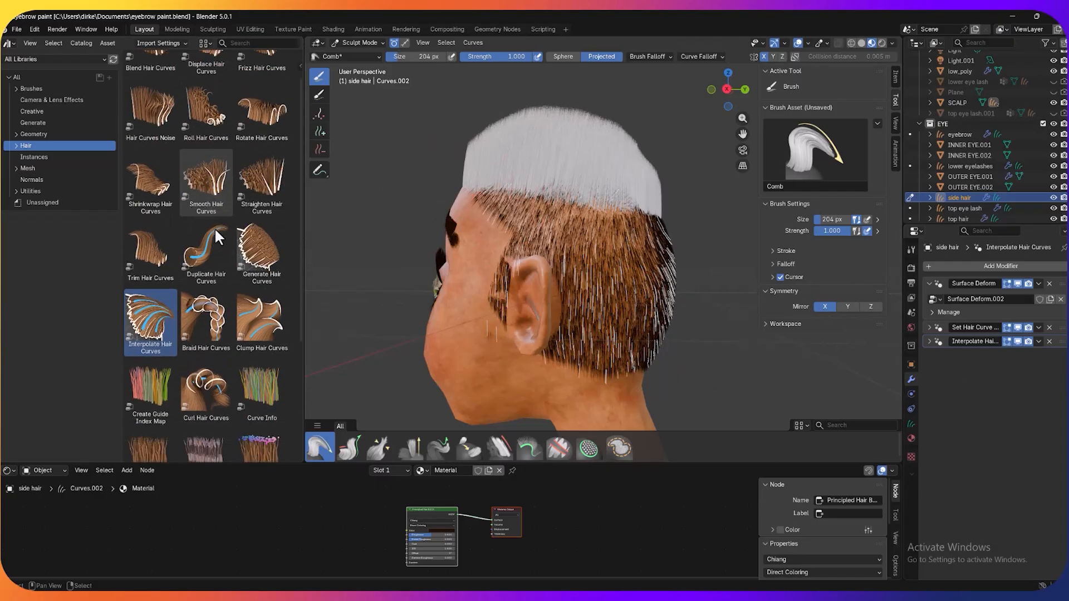
scroll(202, 244, "up", 1)
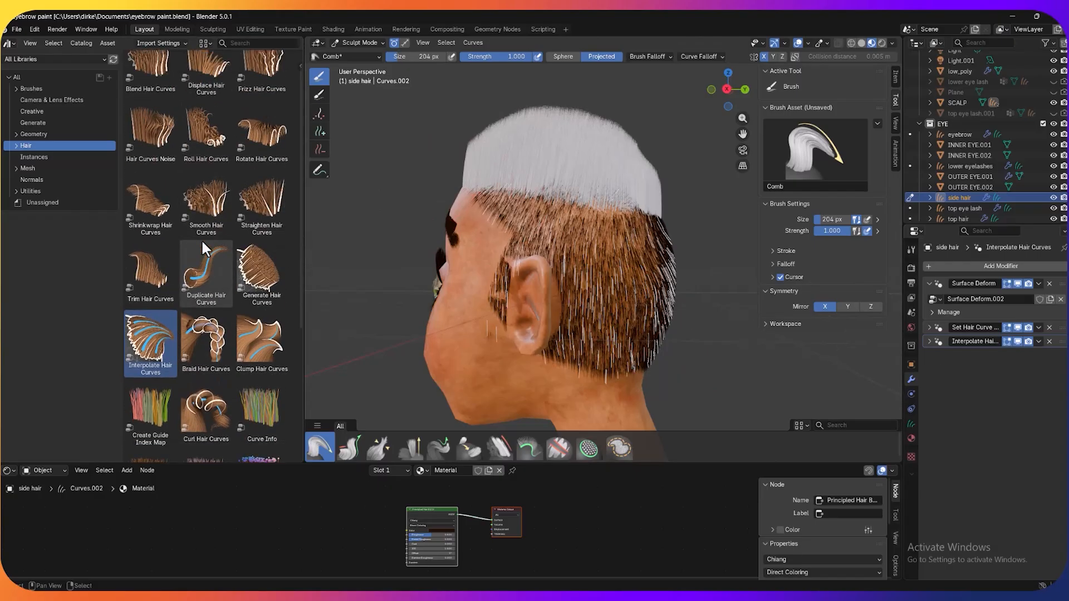
left_click_drag(251, 334, 587, 273)
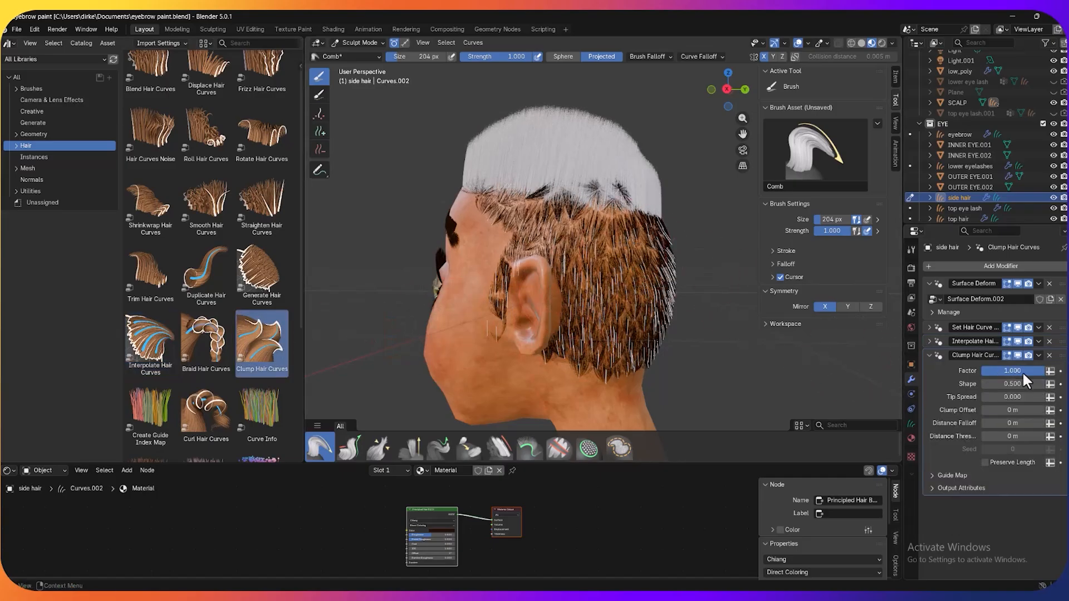
Set the side hair's clump Factor to 0.125, Shape to 0.700 and Tip Spread to 0.080
left_click_drag(1028, 370, 1004, 397)
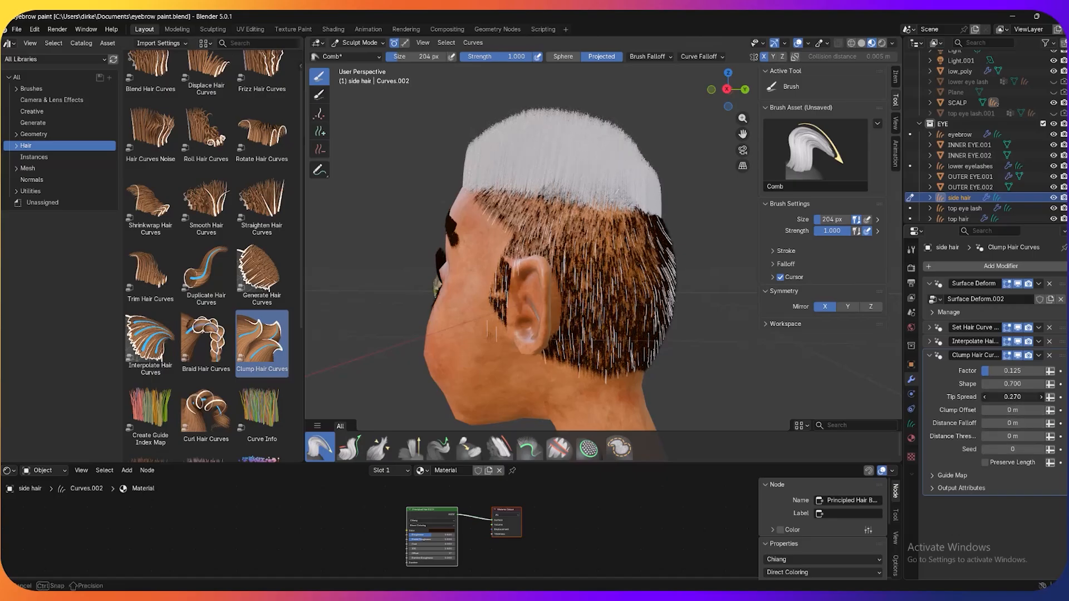
left_click_drag(1002, 397, 1002, 398)
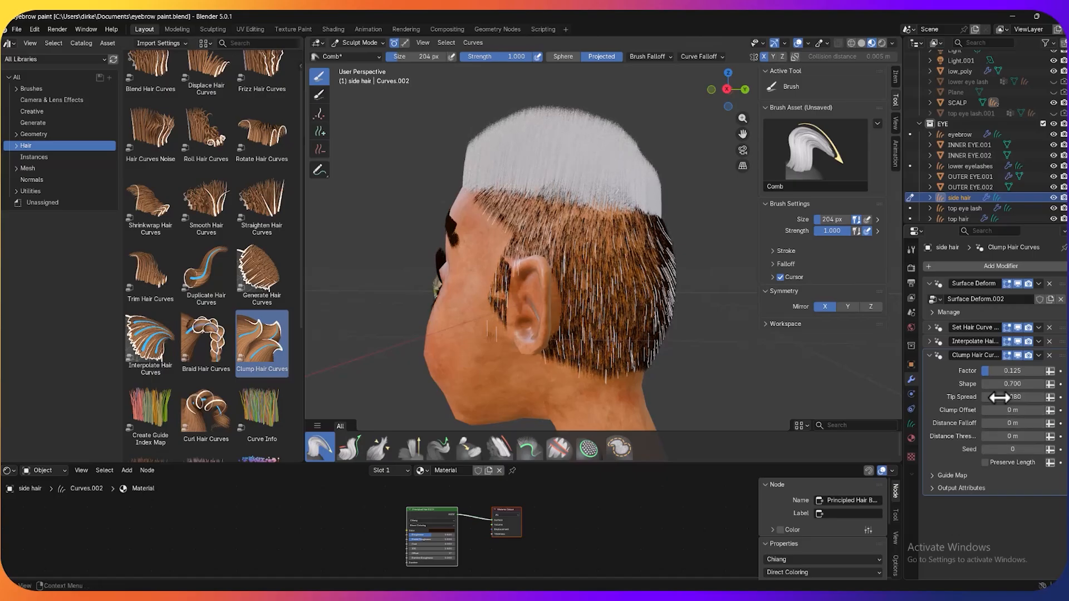
middle_click_drag(694, 170, 728, 154)
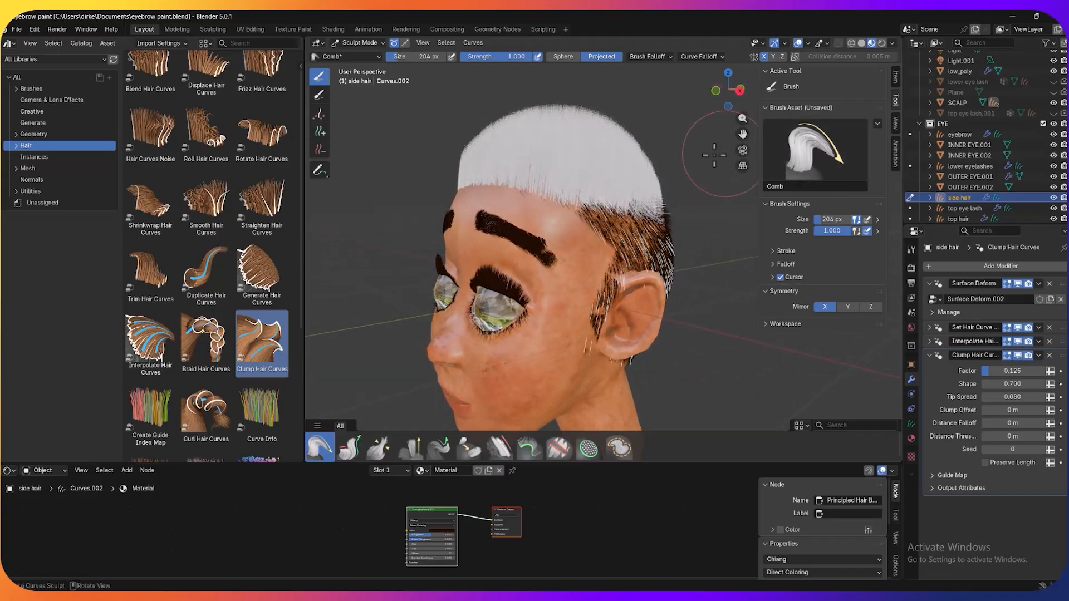
Select the top hair curves and apply the Clump Hair Curves asset to them
scroll(270, 305, "down", 1)
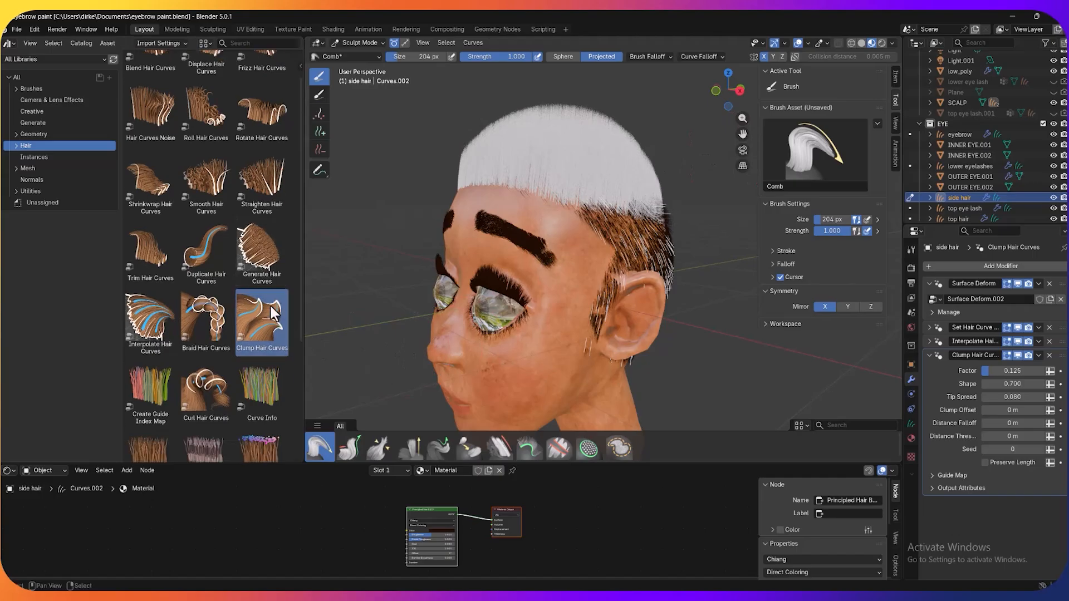
scroll(272, 308, "down", 1)
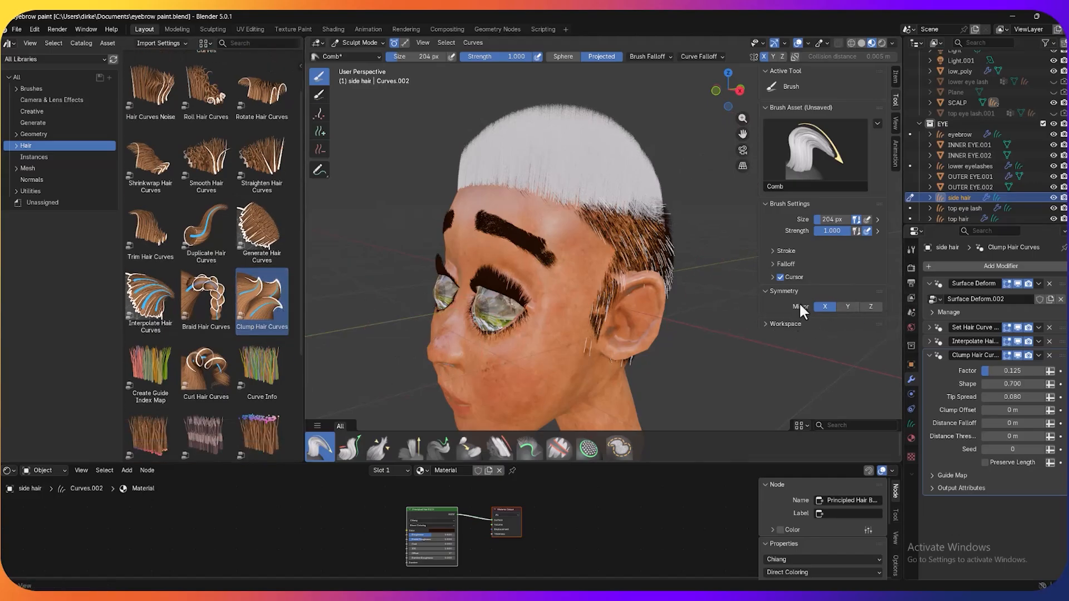
left_click(958, 217)
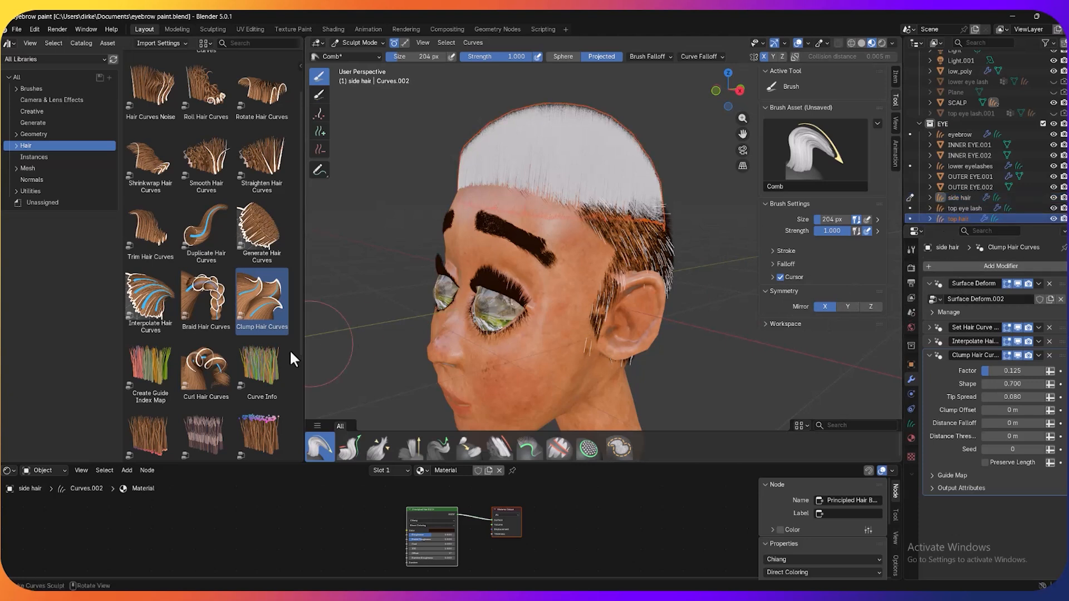
left_click_drag(261, 303, 590, 166)
middle_click_drag(587, 184, 568, 165)
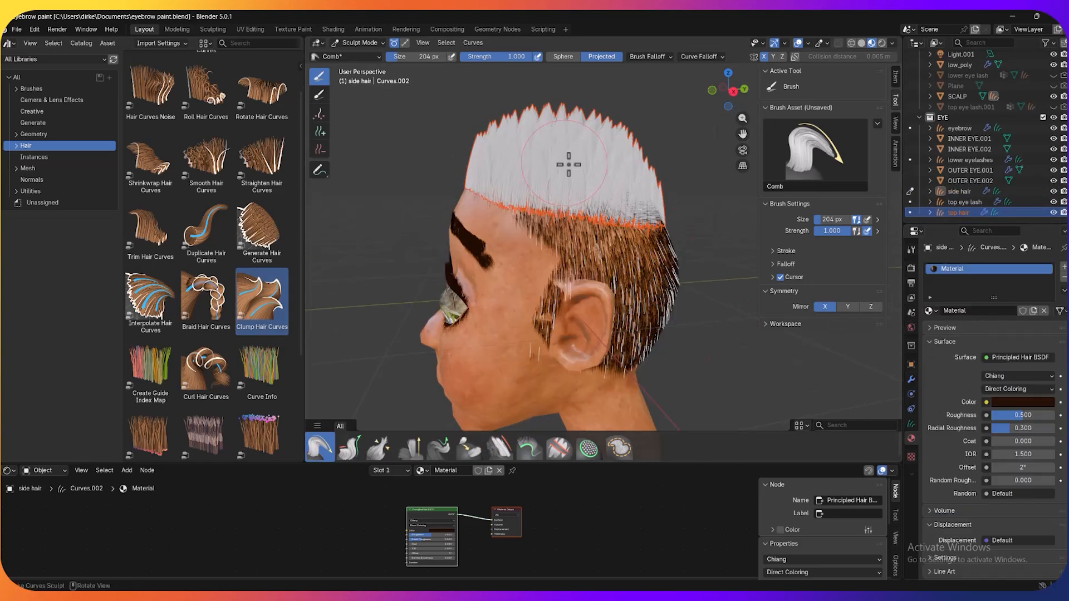
Remove the Clump Hair Curves modifier from the side hair, and briefly hide and show the side hair and top hair
left_click(962, 194)
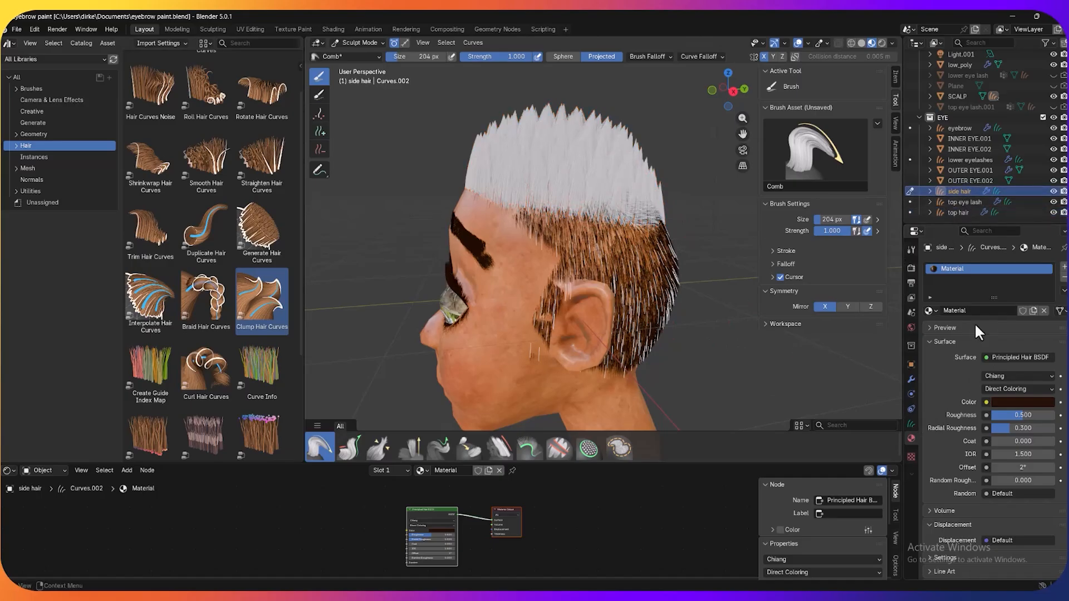
left_click(911, 380)
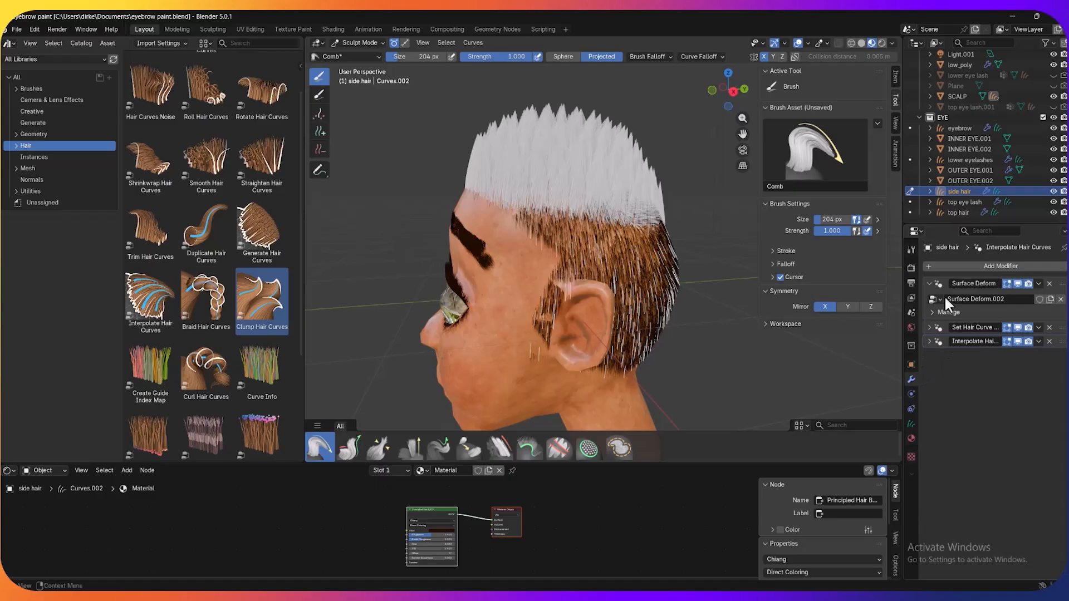
left_click(1053, 192)
left_click(1053, 192)
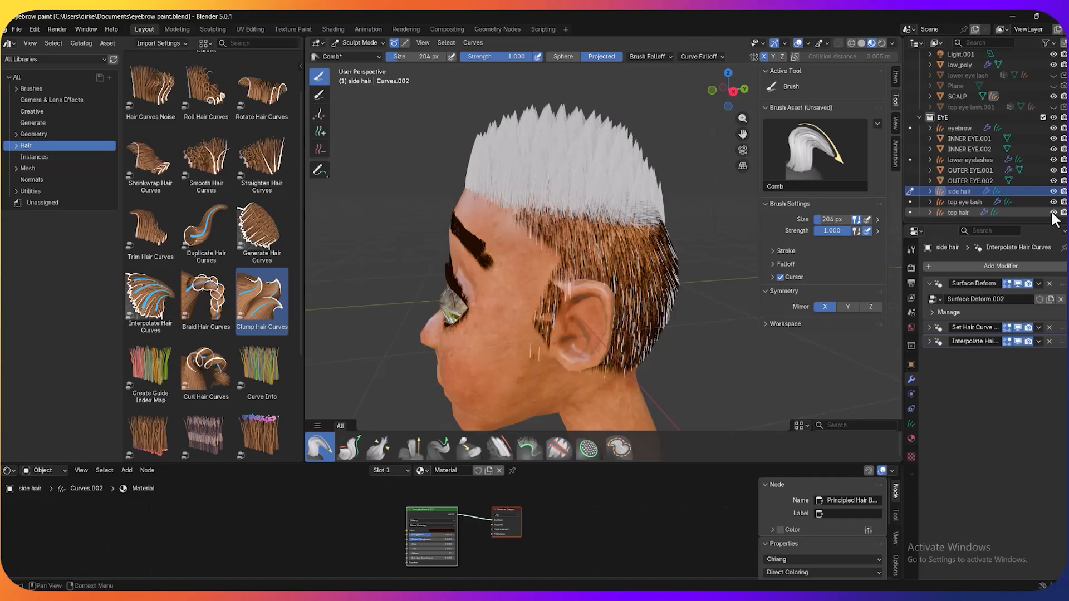
left_click(1053, 212)
left_click(1053, 212)
Apply the Curl Hair Curves asset from the Hair catalog to the top hair
left_click(958, 213)
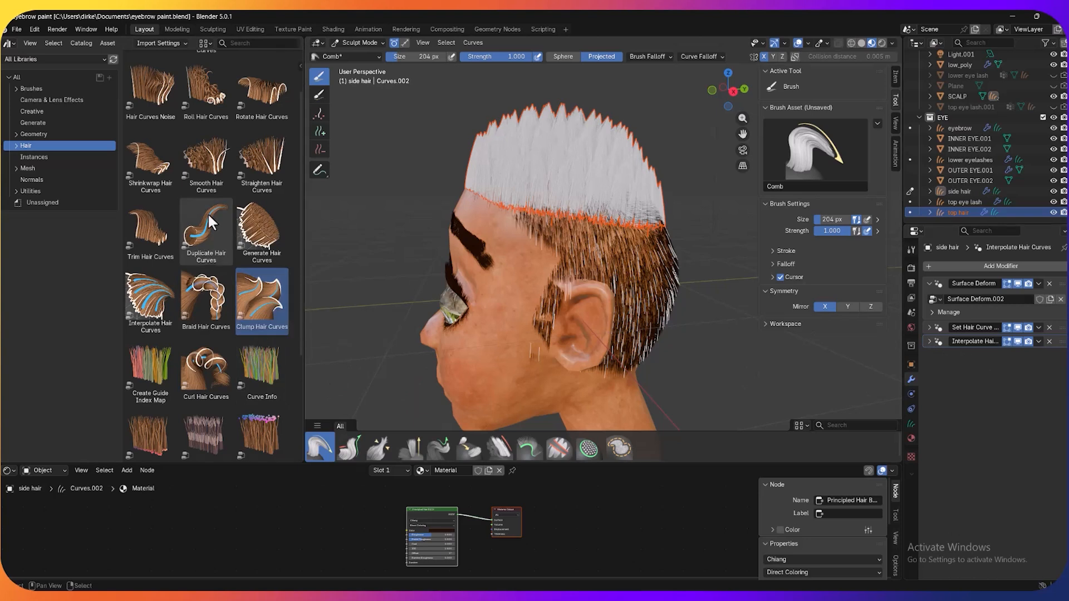
scroll(265, 275, "down", 2)
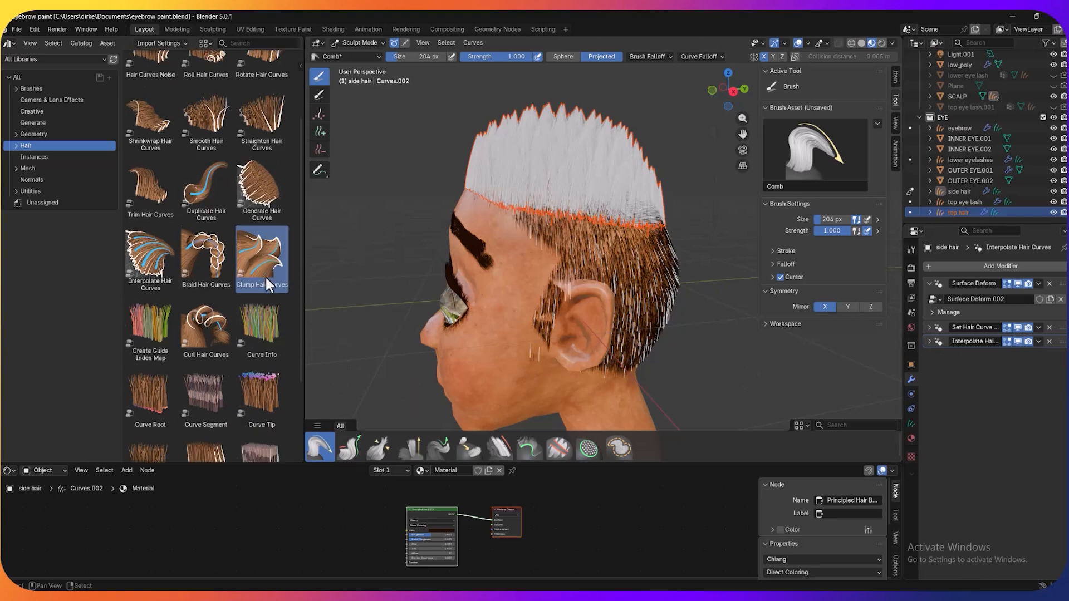
scroll(266, 276, "down", 1)
left_click_drag(220, 285, 599, 149)
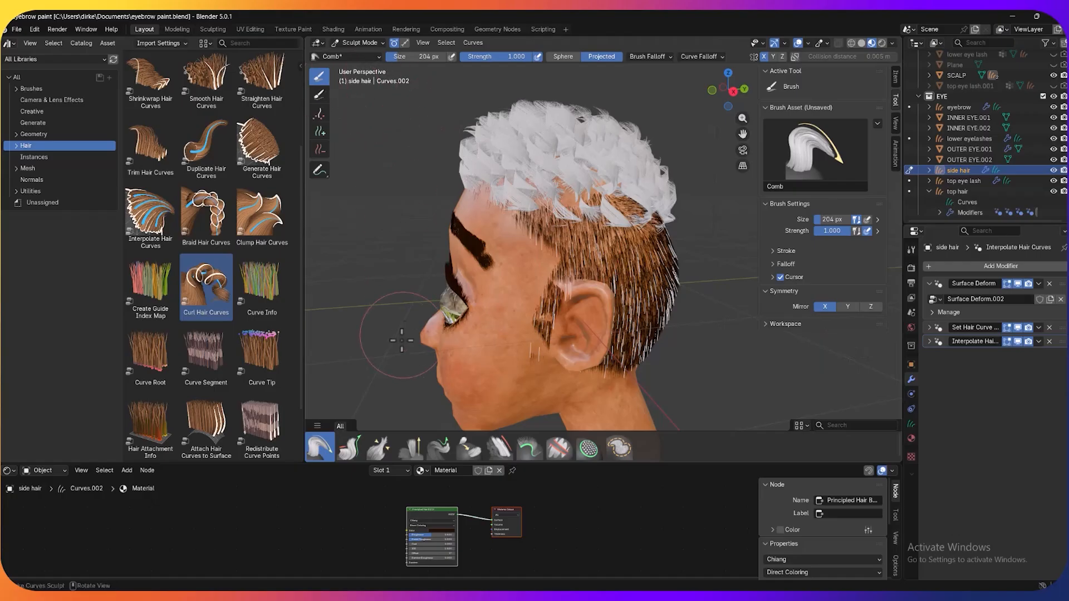
Return the side hair to Object Mode and make the top hair the active object
left_click(319, 93)
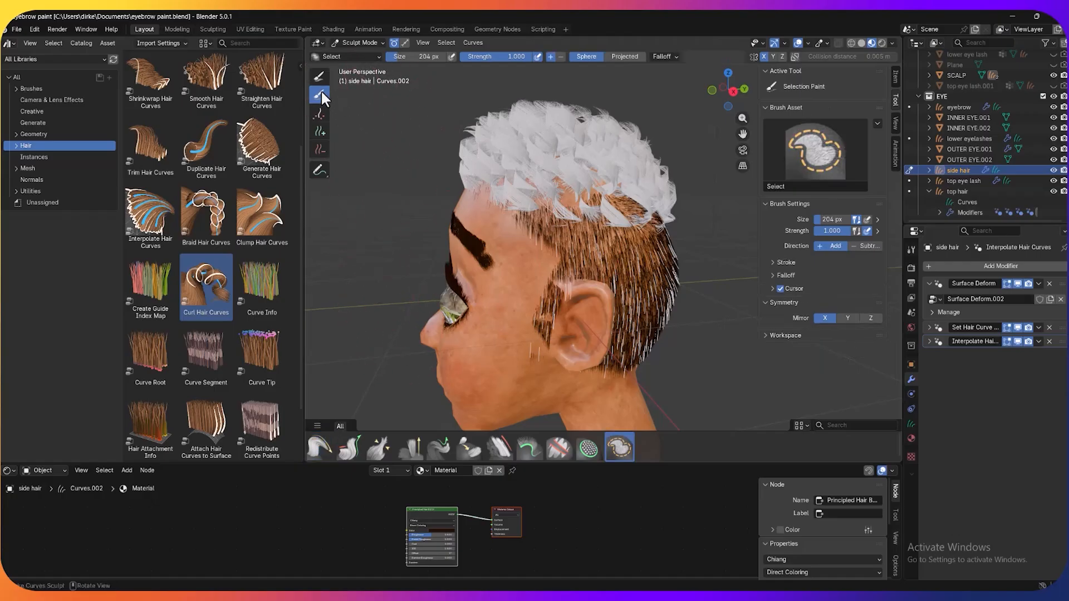
left_click(319, 76)
left_click(354, 43)
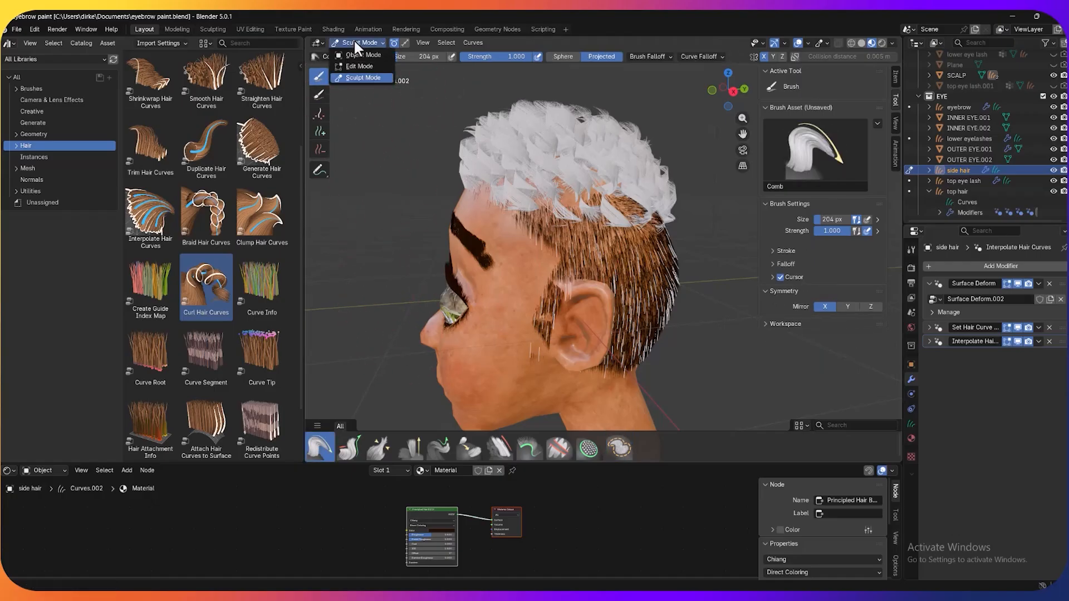
left_click(363, 53)
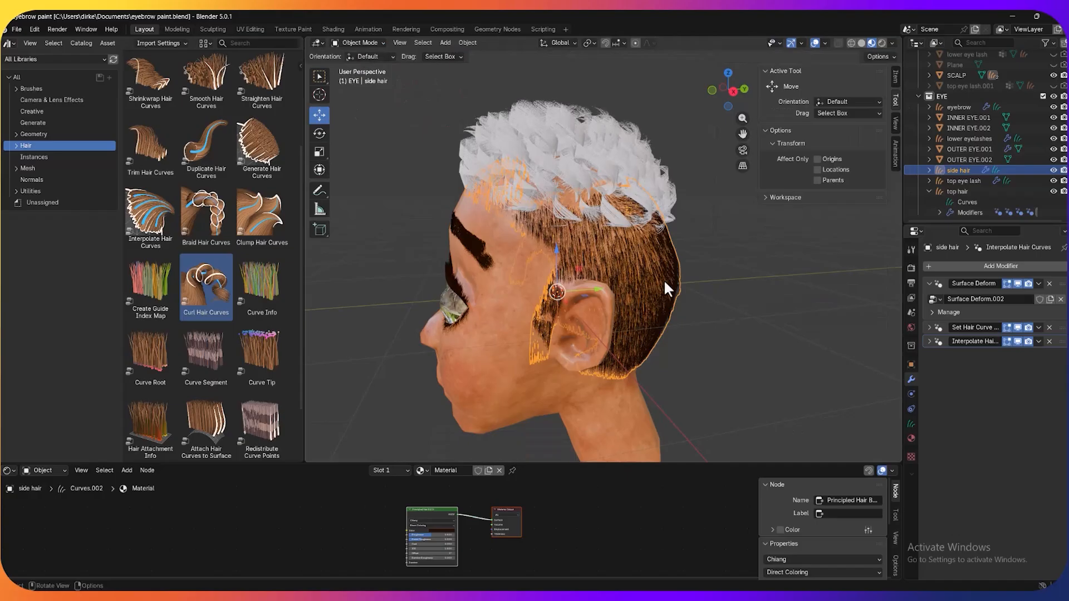
left_click(597, 145)
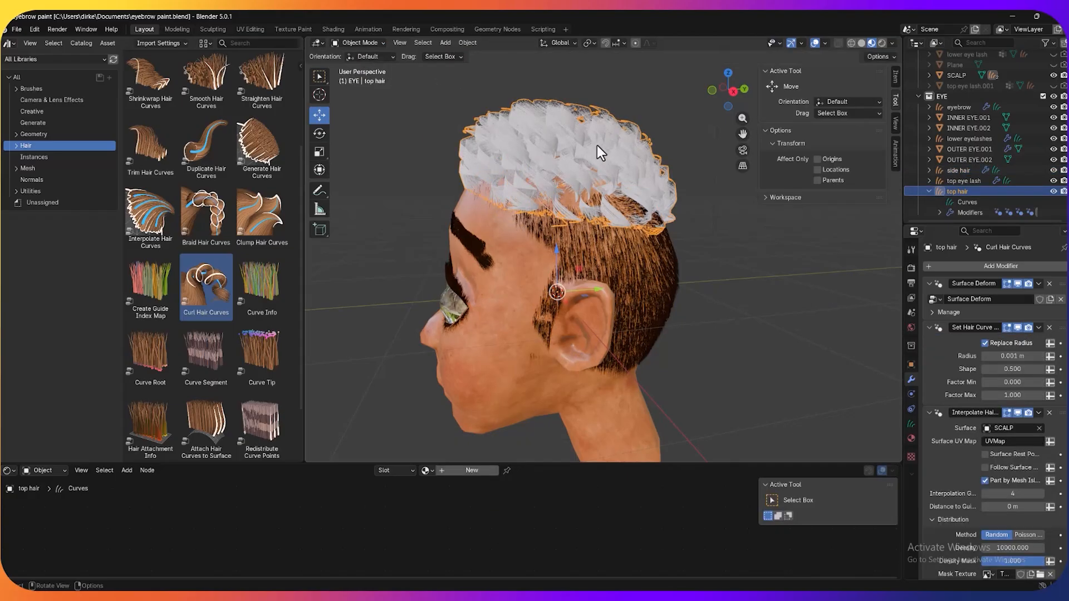
Set the Factor of the top hair's Clump Hair Curves modifier to 0.211
scroll(920, 376, "down", 12)
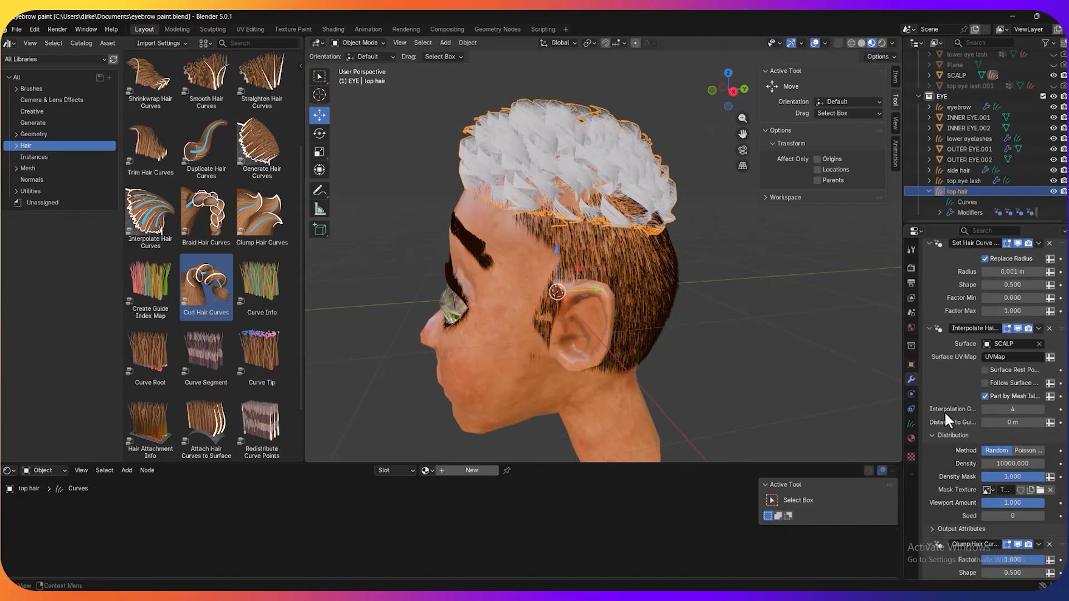
scroll(943, 412, "down", 3)
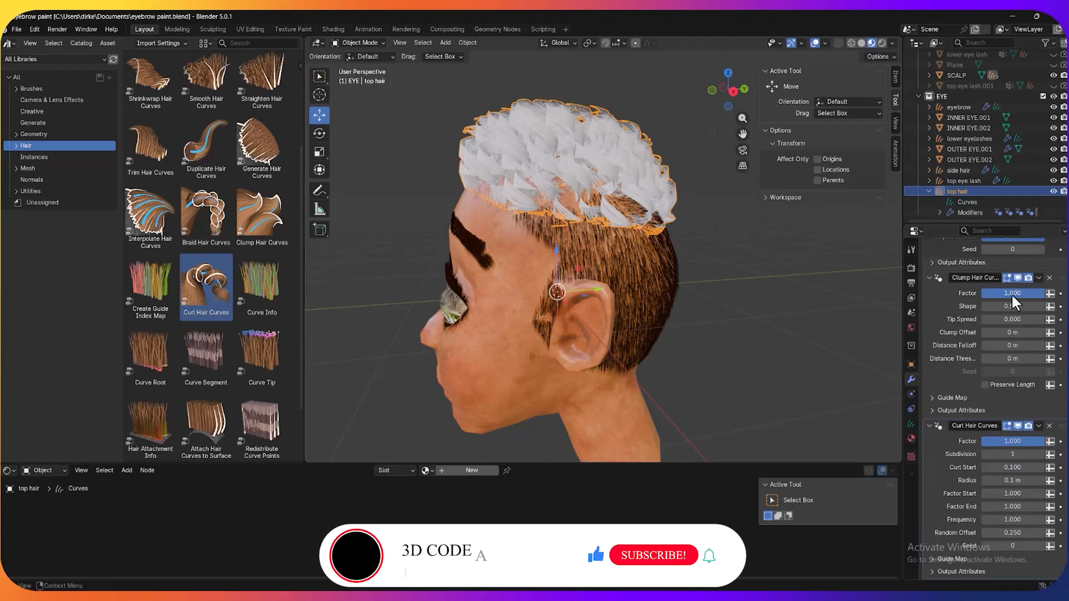
left_click_drag(1024, 293, 1004, 305)
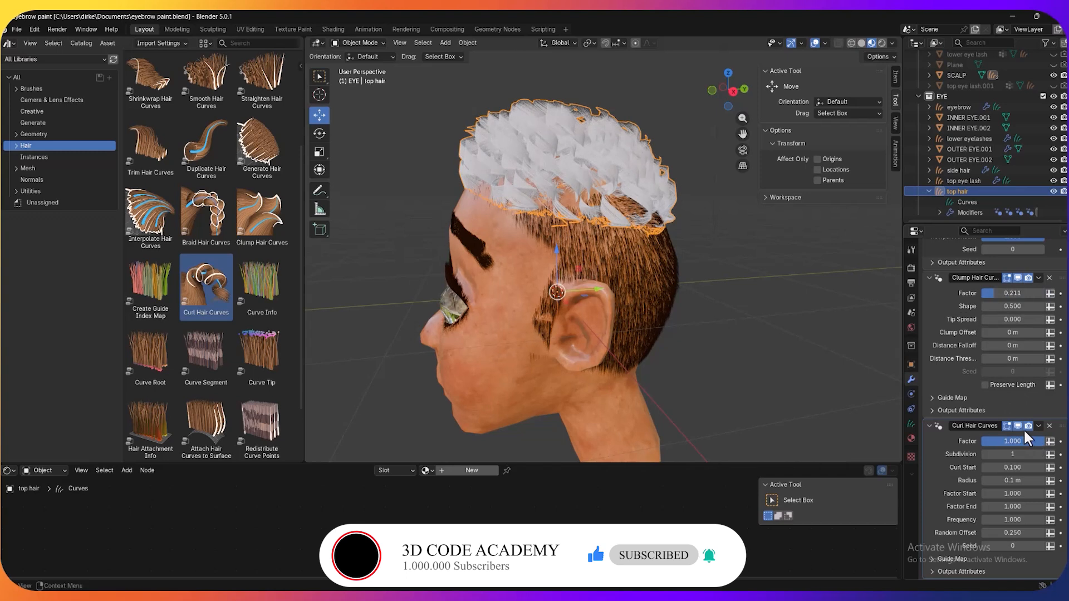
Disable the top hair's Curl Hair Curves modifier in viewport and render, and set the clump modifier's Factor to 0, Shape to -0.3 and Tip Spread to 0.4
left_click(1018, 425)
left_click(1029, 425)
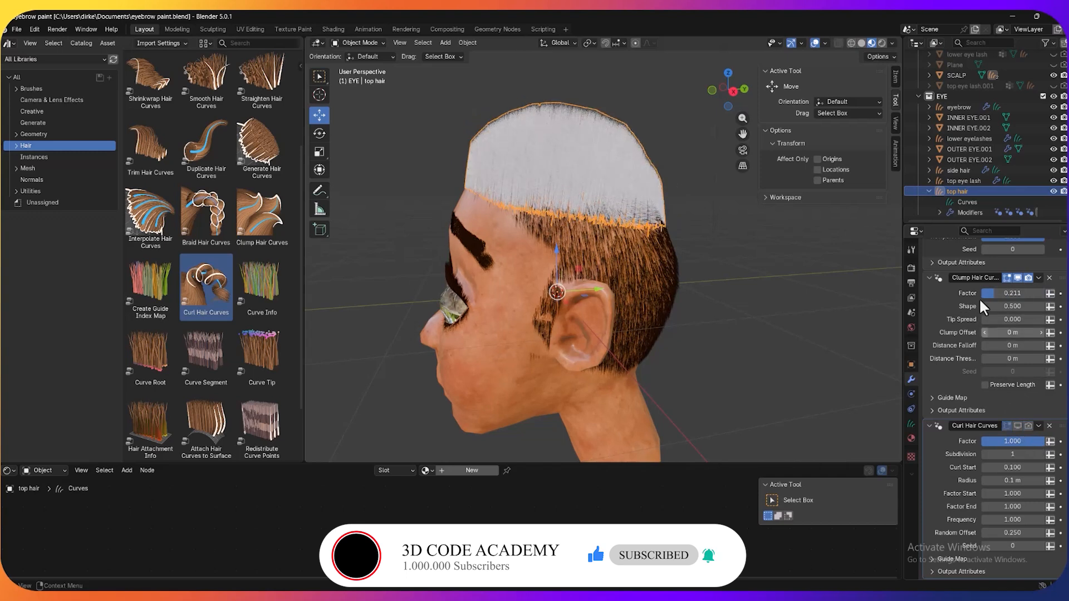
mouse_move(991, 298)
left_mouse_down()
mouse_move(982, 298)
mouse_move(992, 306)
left_mouse_up()
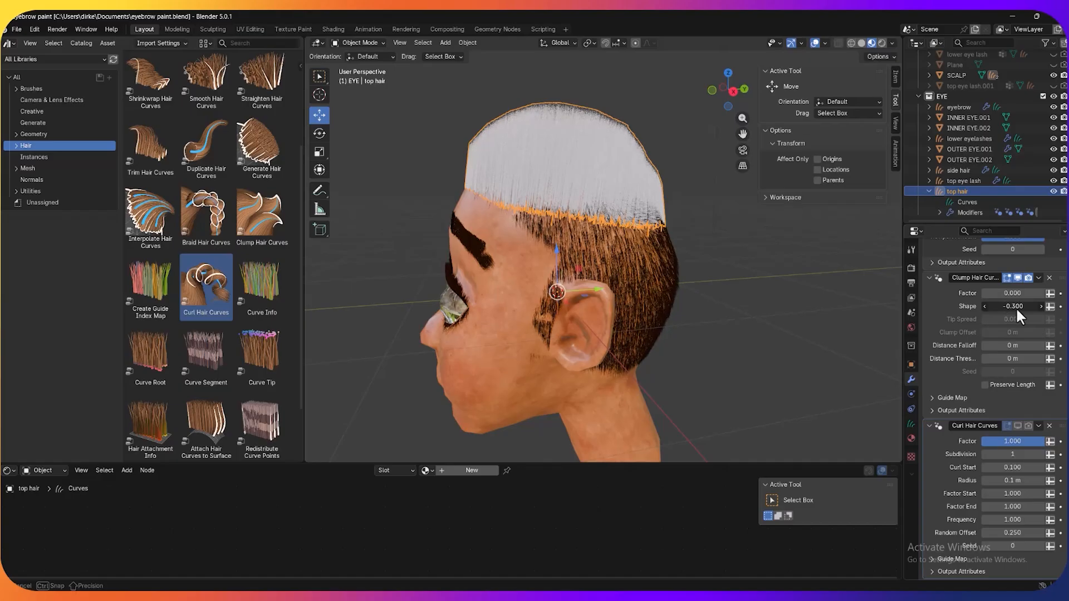
scroll(1018, 322, "up", 2)
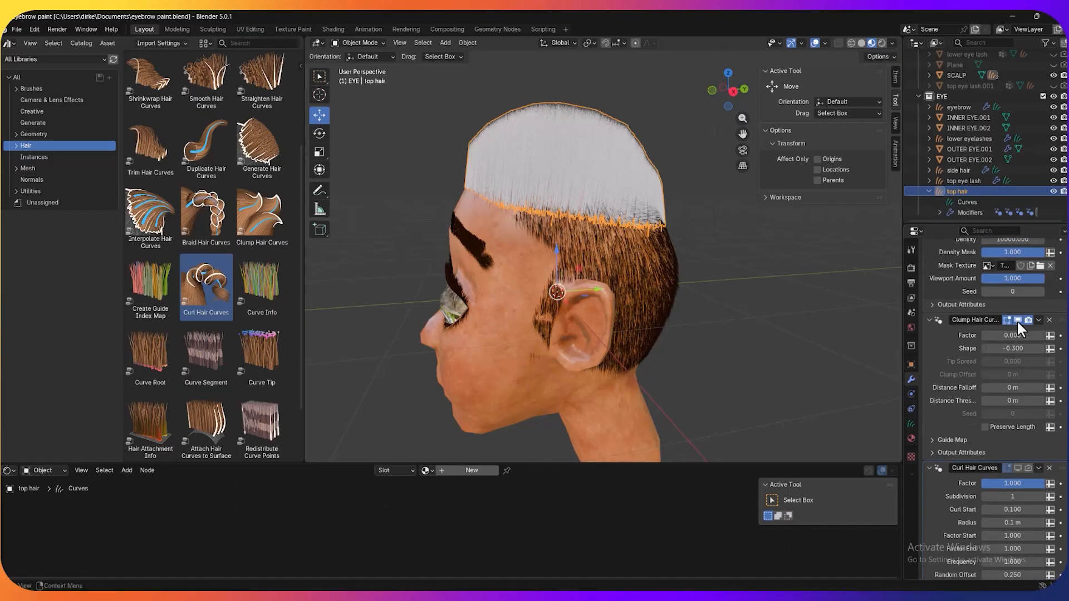
scroll(1010, 348, "up", 2)
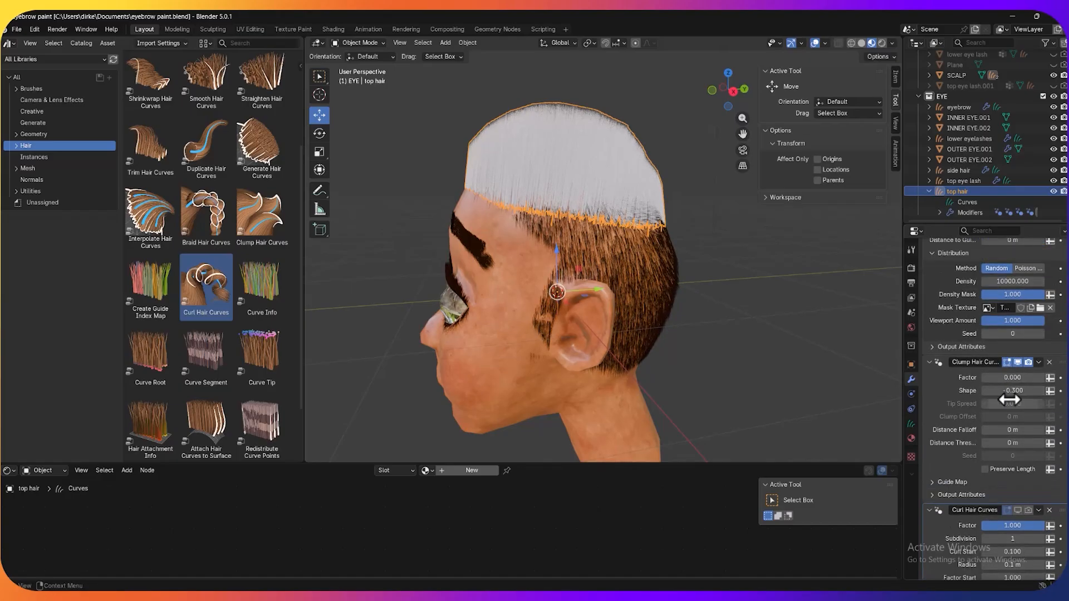
mouse_move(1011, 404)
left_mouse_down()
mouse_move(1028, 404)
mouse_move(1009, 404)
left_mouse_up()
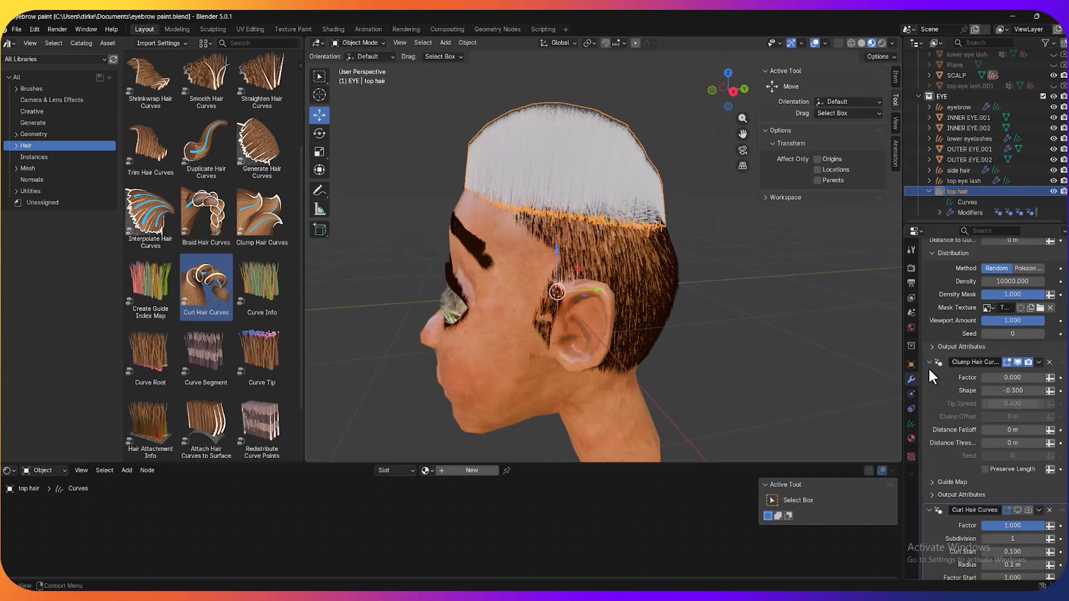
Show the Curl Hair Curves modifier in the viewport; set Factor to 0.257, Radius 0.22 m, Factor Start 0.030, Factor End 0.720 and Frequency 1.930
scroll(973, 401, "down", 3)
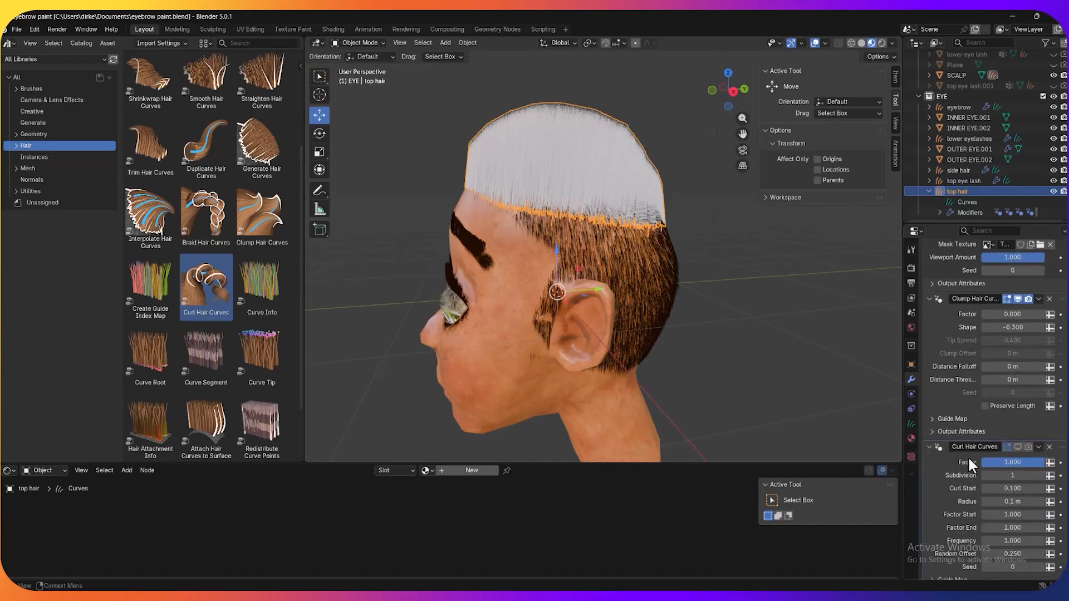
left_click(1017, 448)
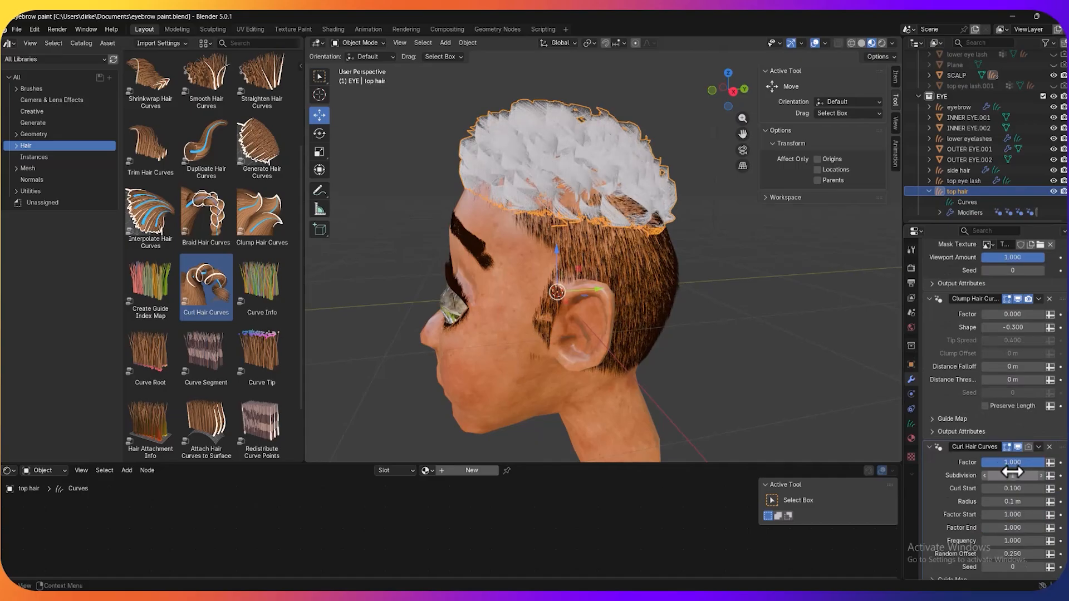
left_click_drag(1012, 472, 972, 462)
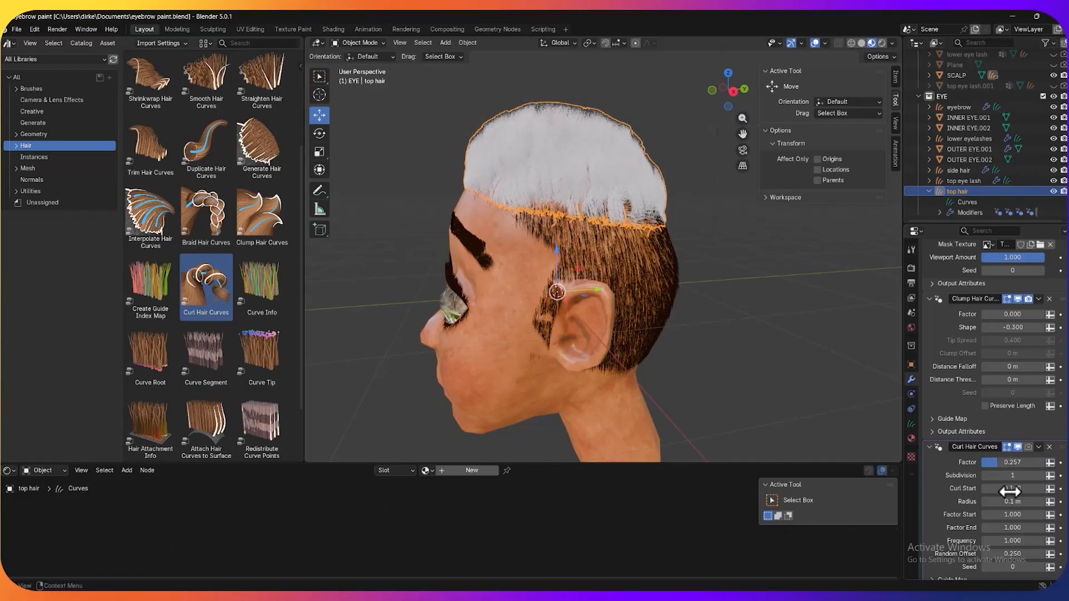
left_click_drag(1012, 502, 984, 519)
scroll(983, 519, "down", 1)
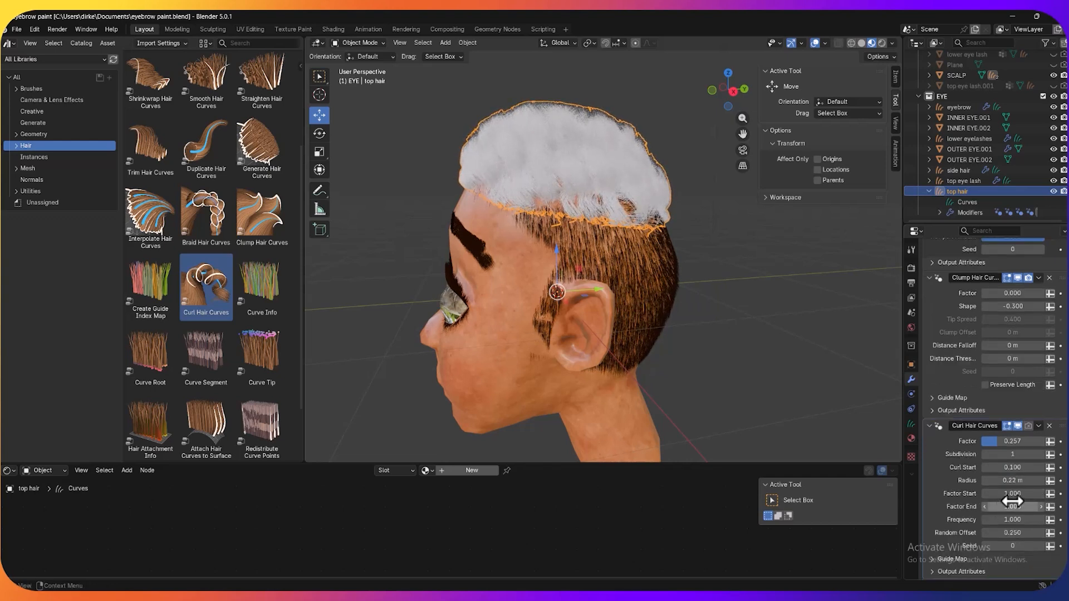
left_click_drag(1025, 493, 1059, 520)
Create a new material for the top hair and set its surface shader to Principled Hair BSDF
middle_click_drag(806, 381, 823, 296)
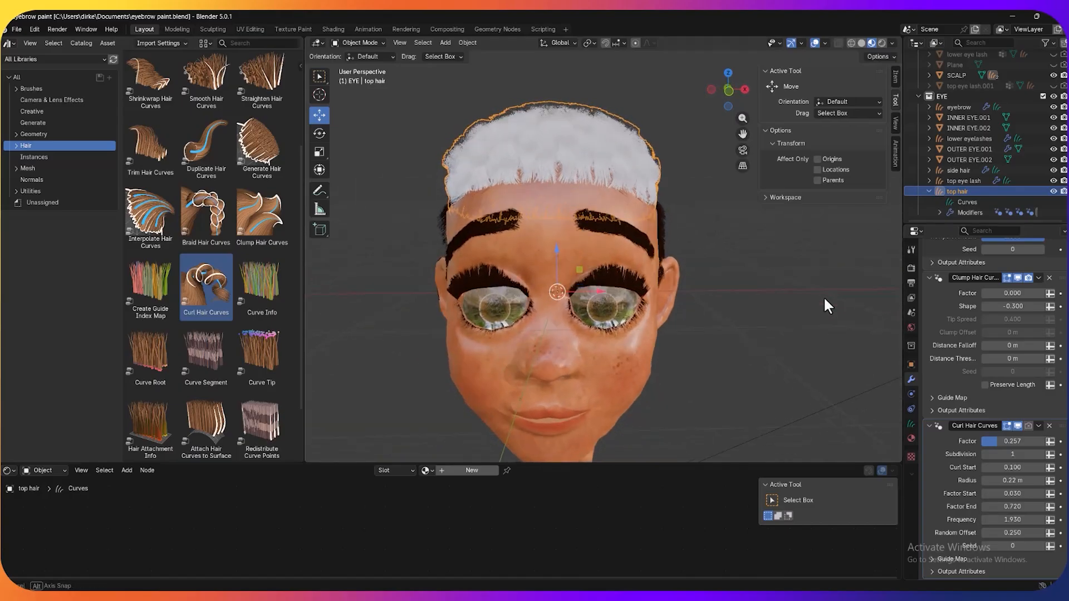
left_click(911, 437)
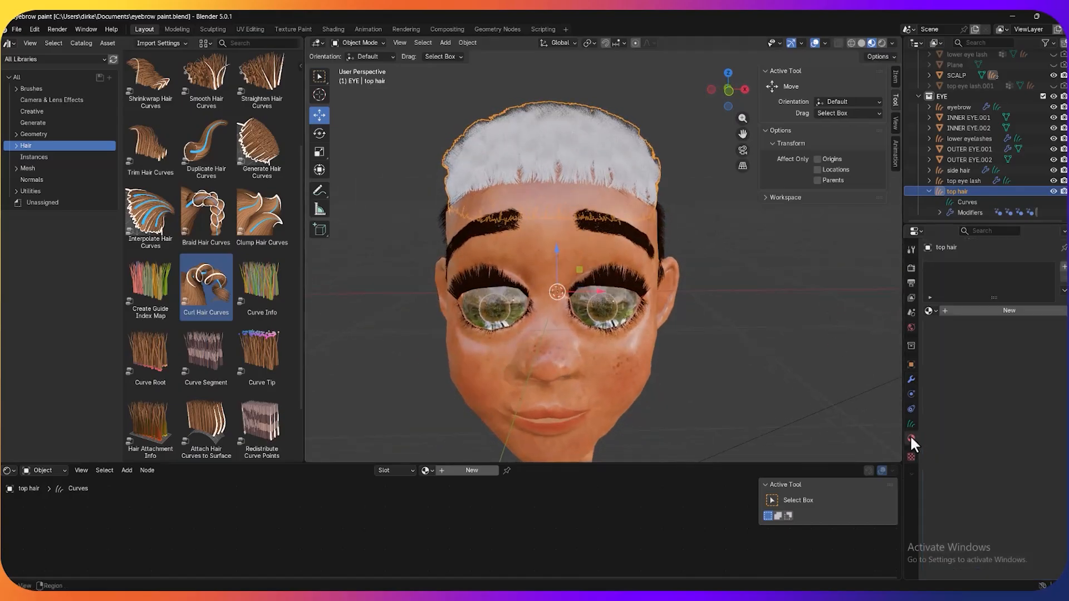
scroll(745, 259, "down", 1)
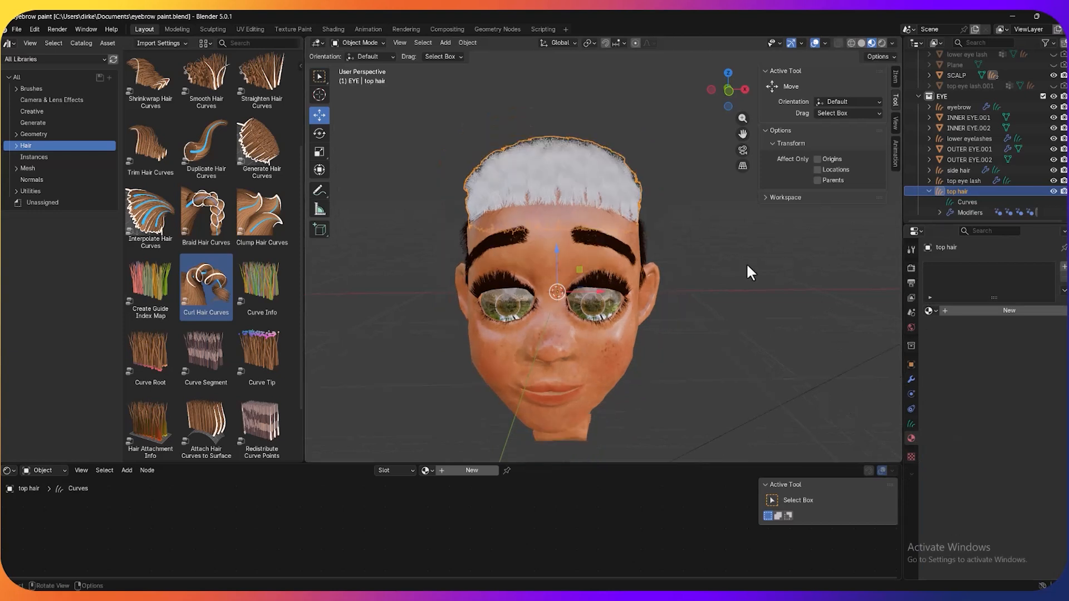
left_click(991, 311)
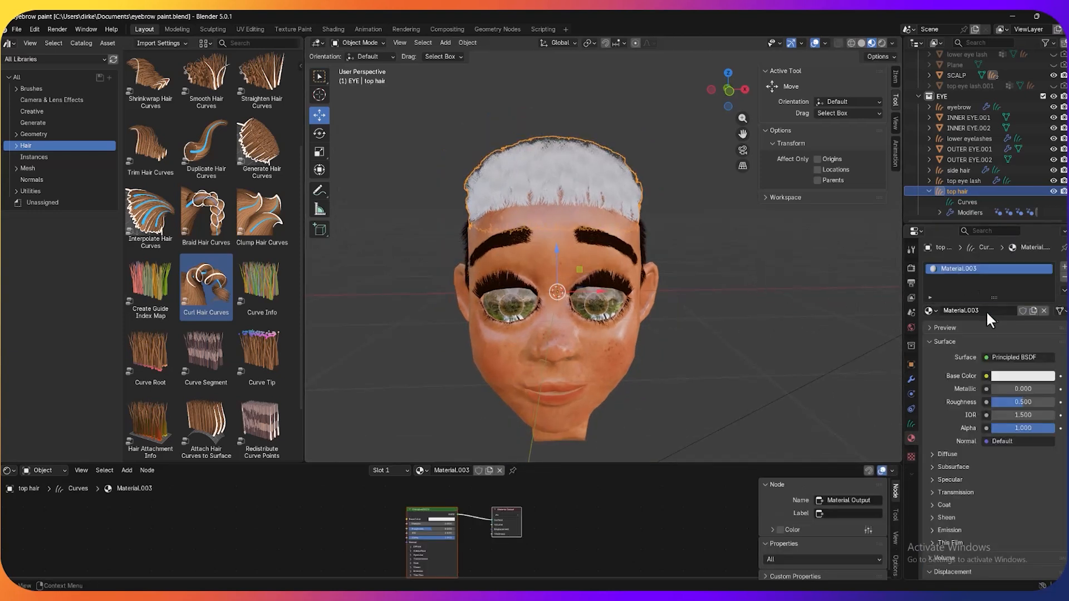
left_click(996, 354)
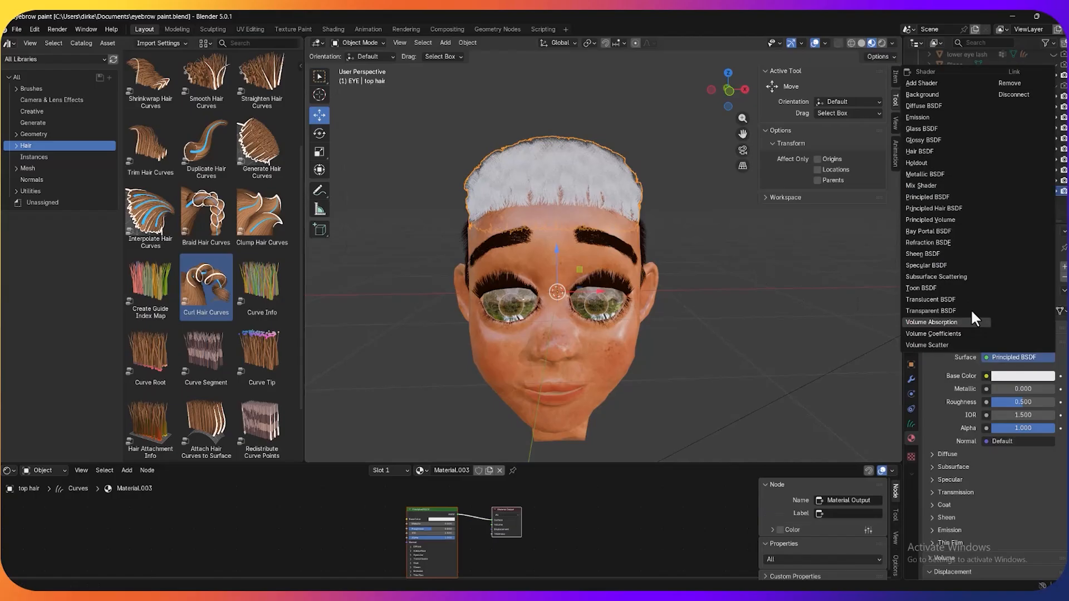
left_click(953, 209)
middle_click_drag(800, 314, 812, 294)
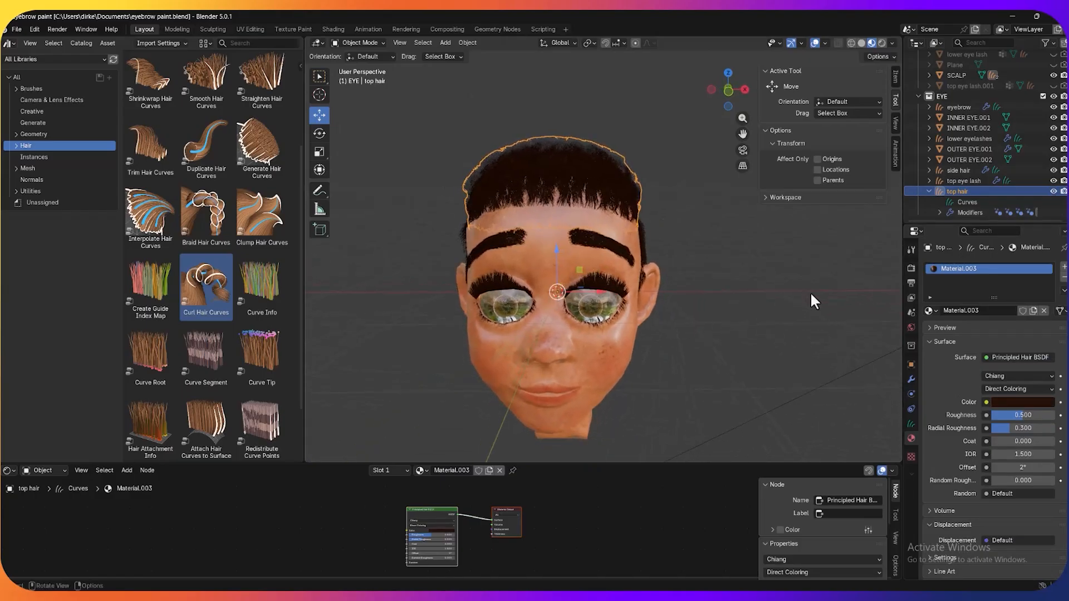
Preview the head in Rendered viewport shading with the sidebar and overlays hidden, look over the render settings, and deselect the top hair
left_click(881, 43)
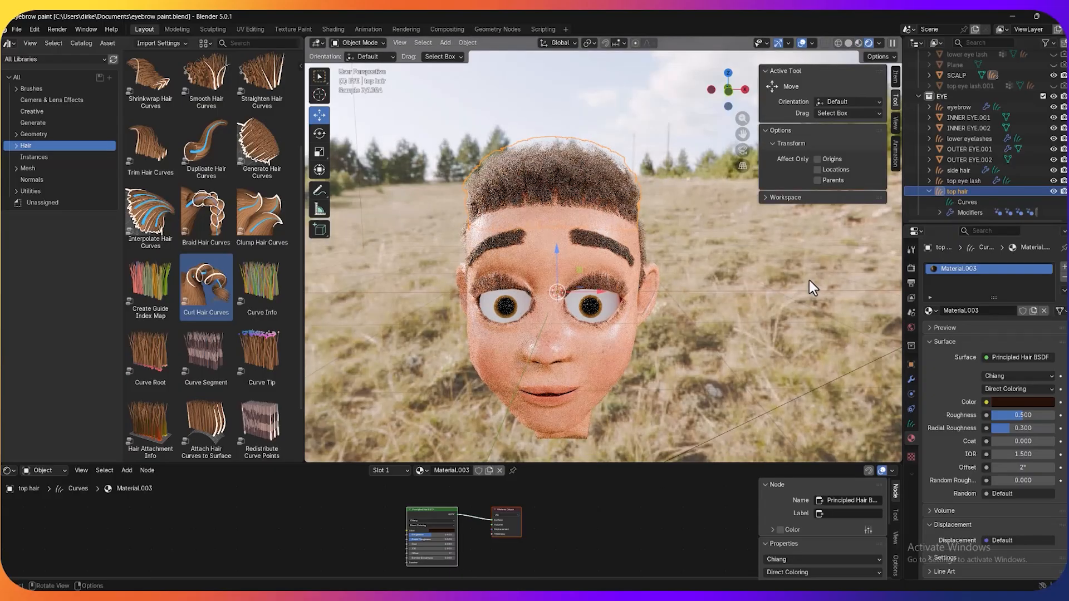
key("n")
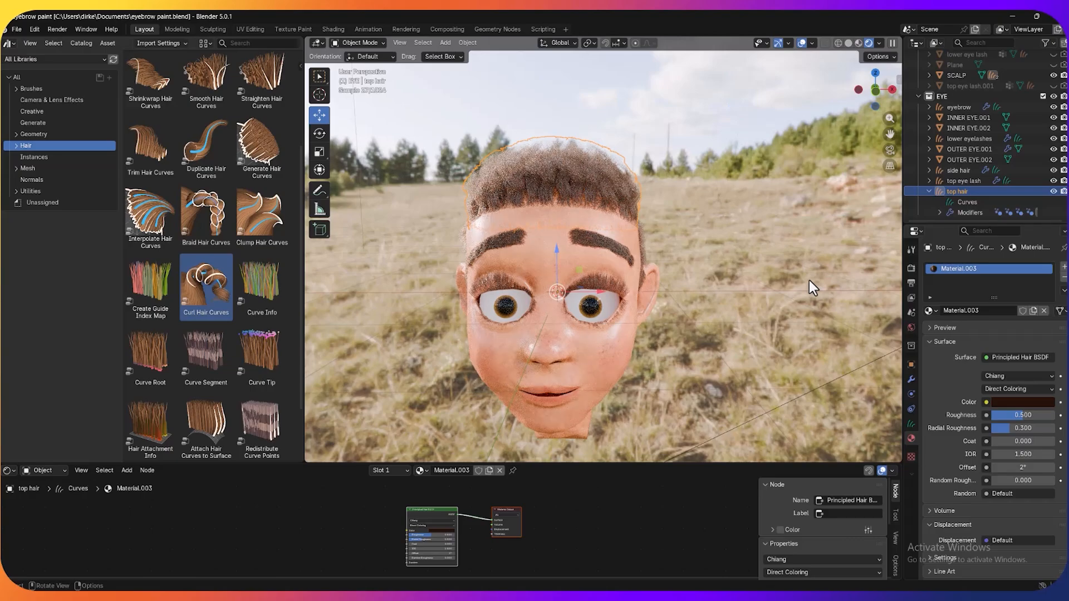
left_click(911, 268)
scroll(945, 447, "down", 3)
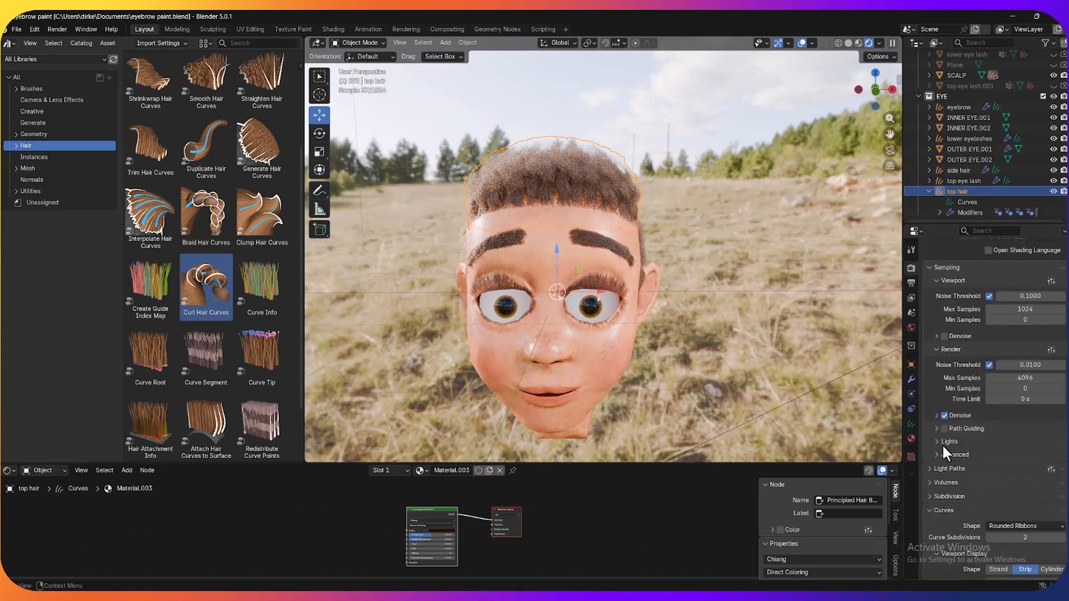
scroll(942, 444, "up", 3)
scroll(940, 425, "down", 8)
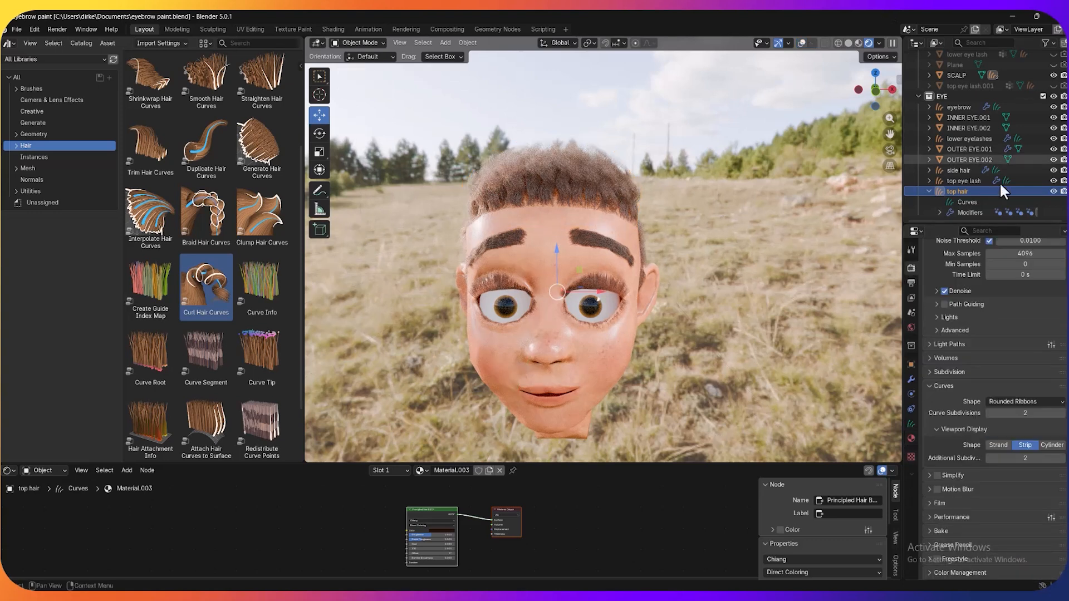
left_click(974, 93)
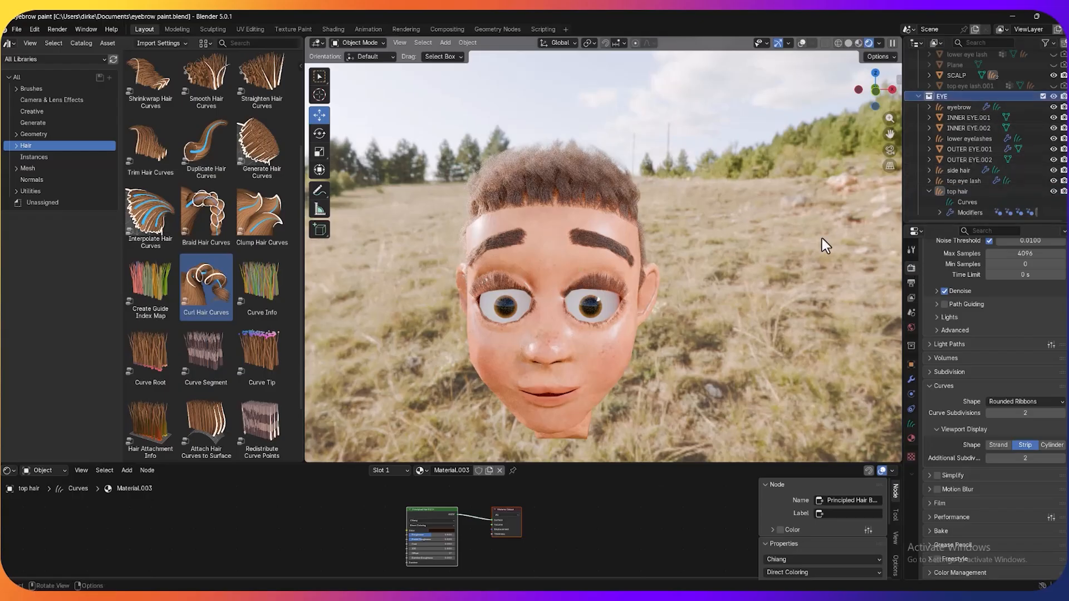
Render the head from the camera view and close the render window
key("KP_0")
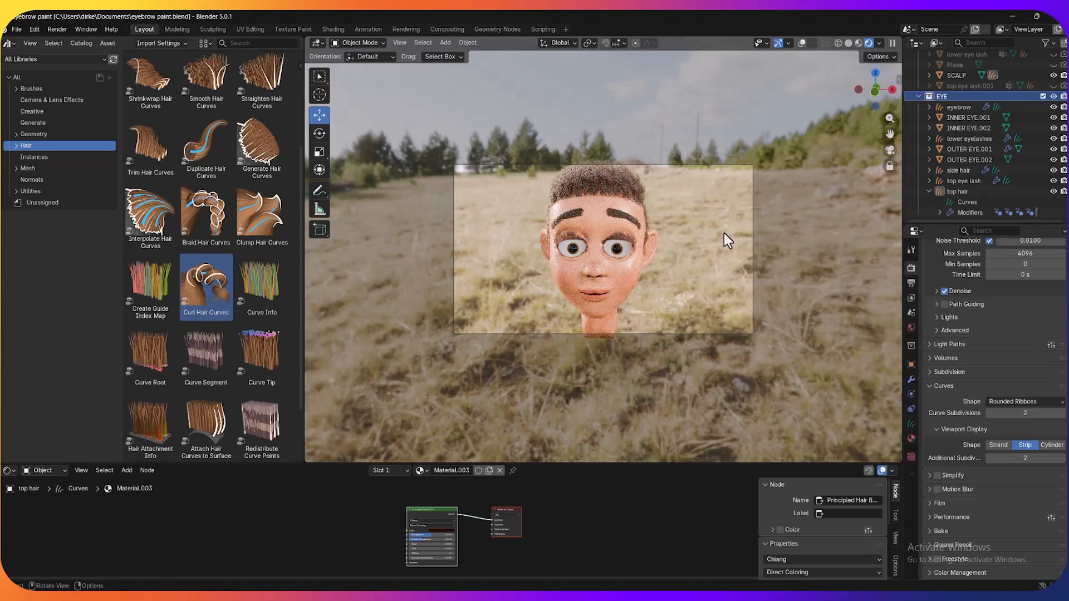
key("space")
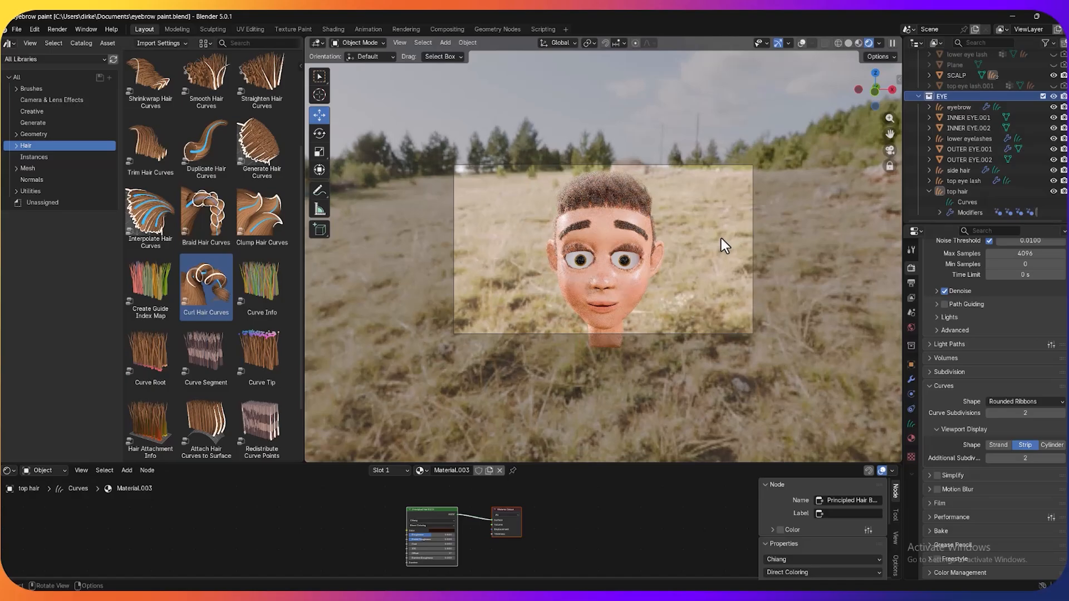
key("F12")
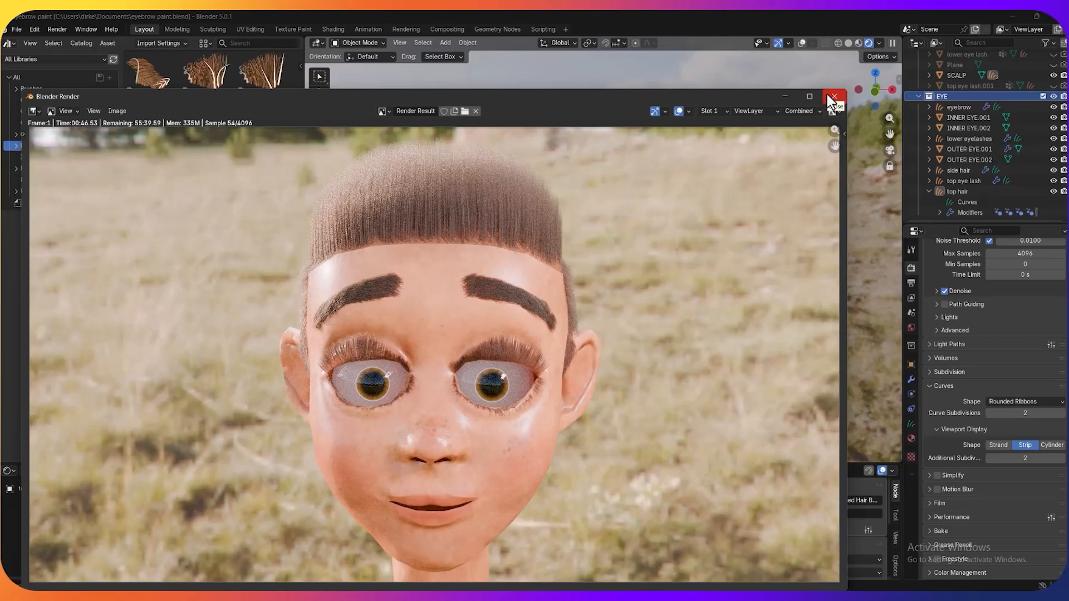
key("Escape")
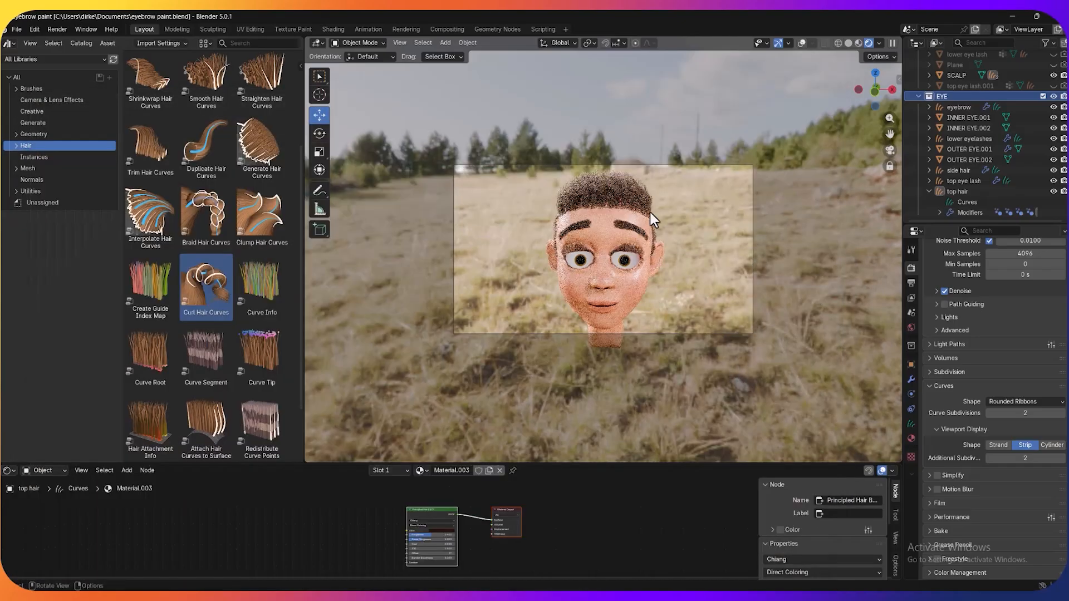
Put the top hair into Sculpt Mode and set the viewport shading to Solid
left_click(644, 209)
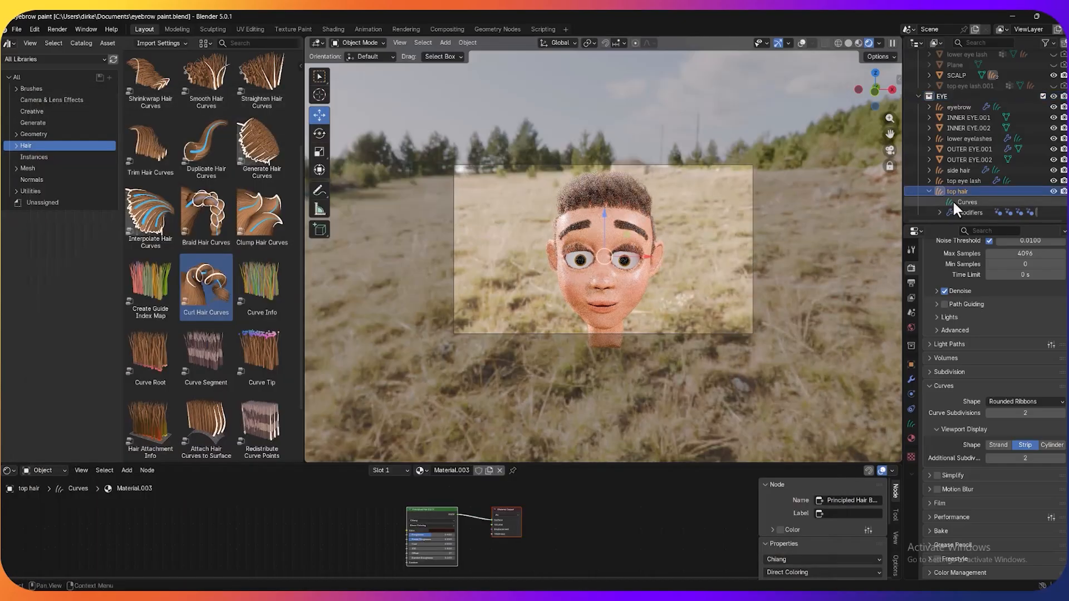
left_click(358, 43)
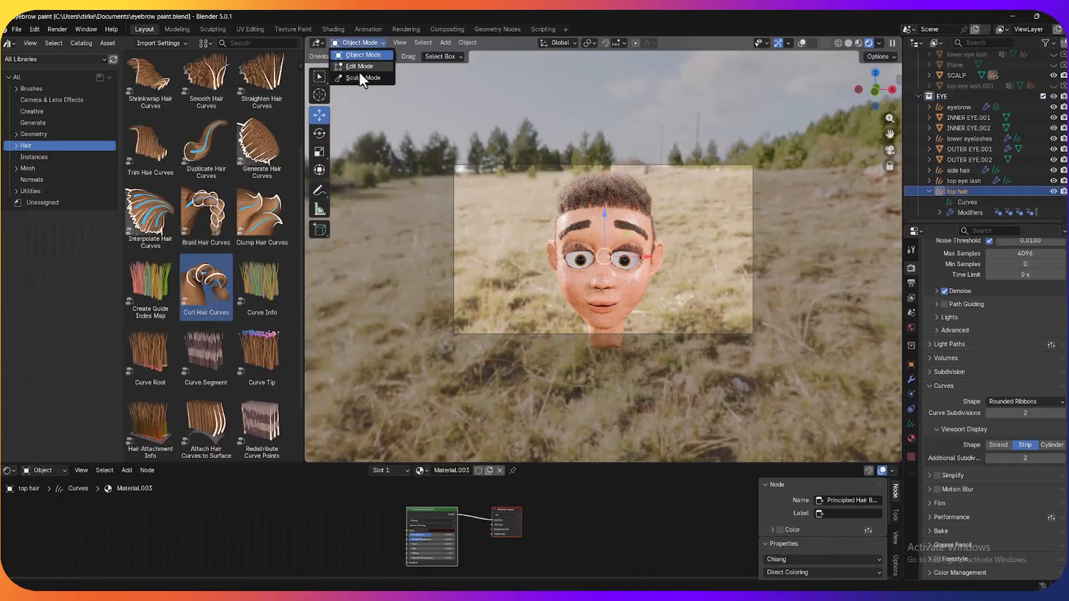
left_click(359, 78)
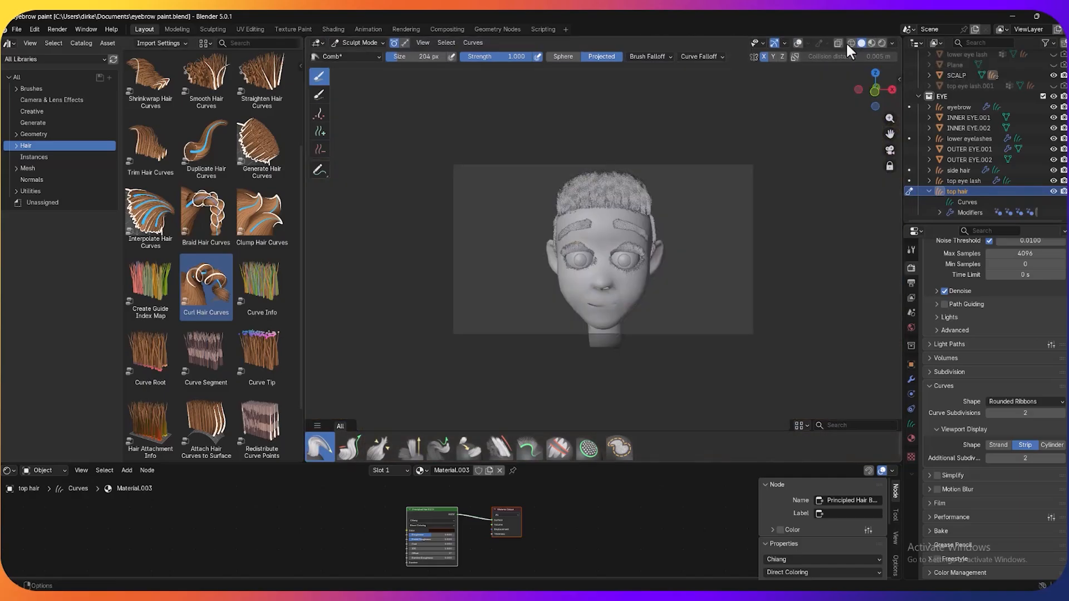
left_click(849, 43)
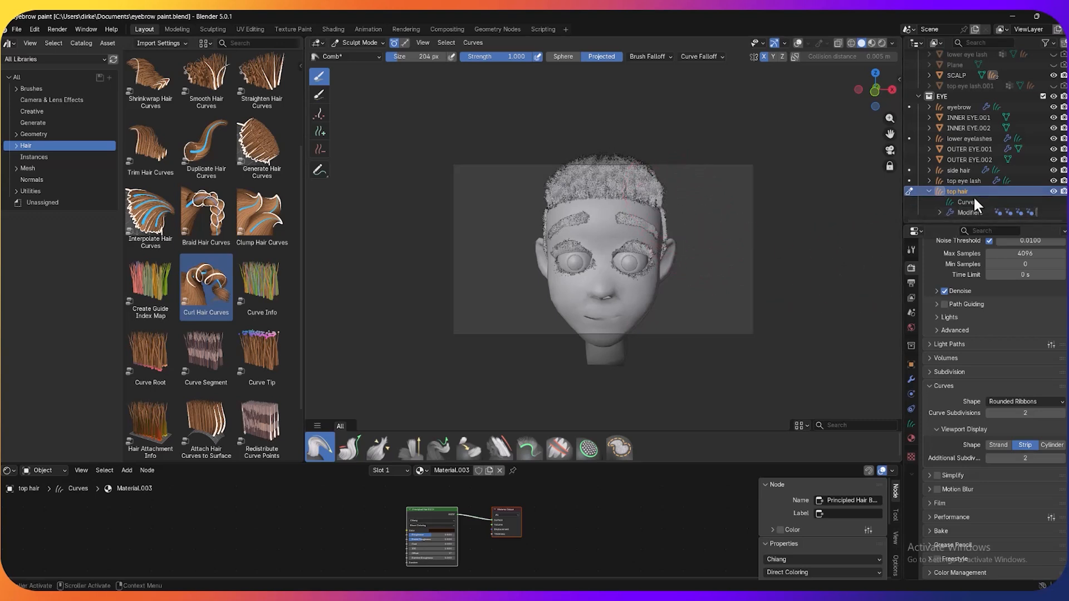
Return the top hair to Object Mode and make the side hair the active object with its modifiers shown
left_click(965, 171)
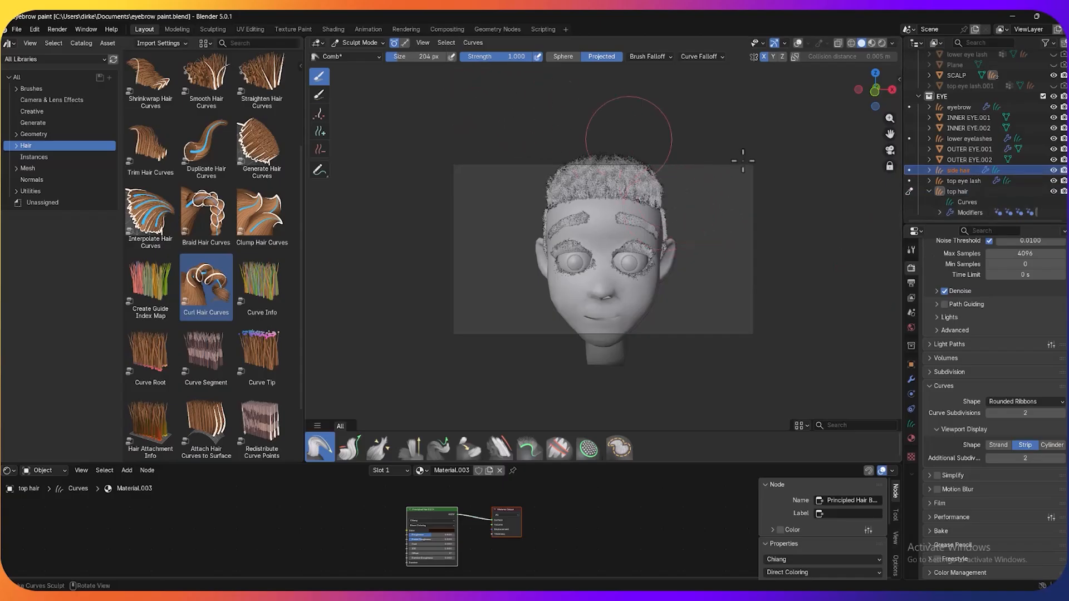
left_click(963, 179)
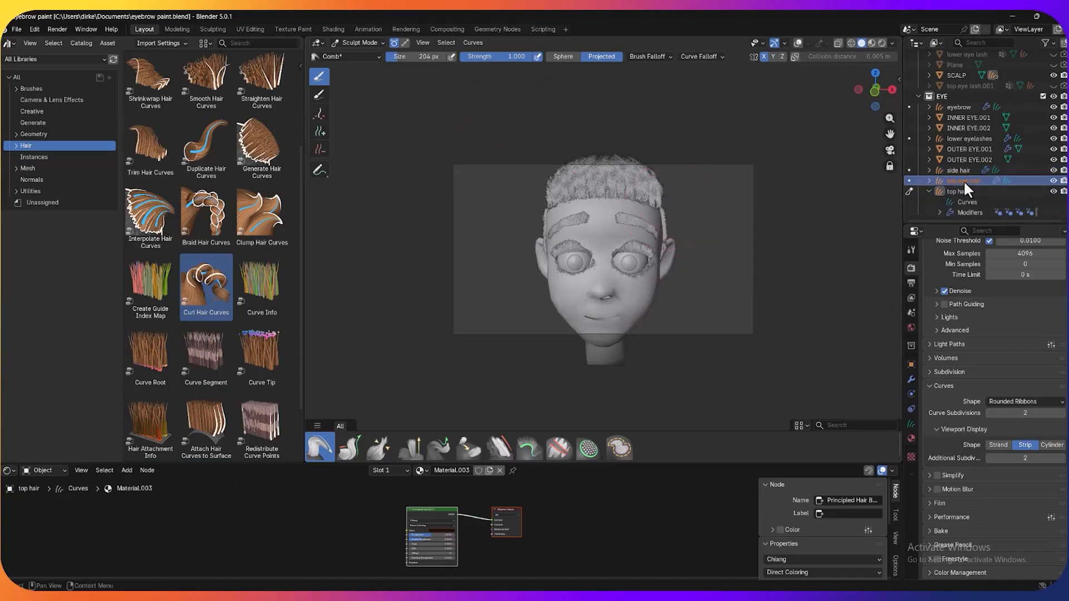
left_click(963, 170)
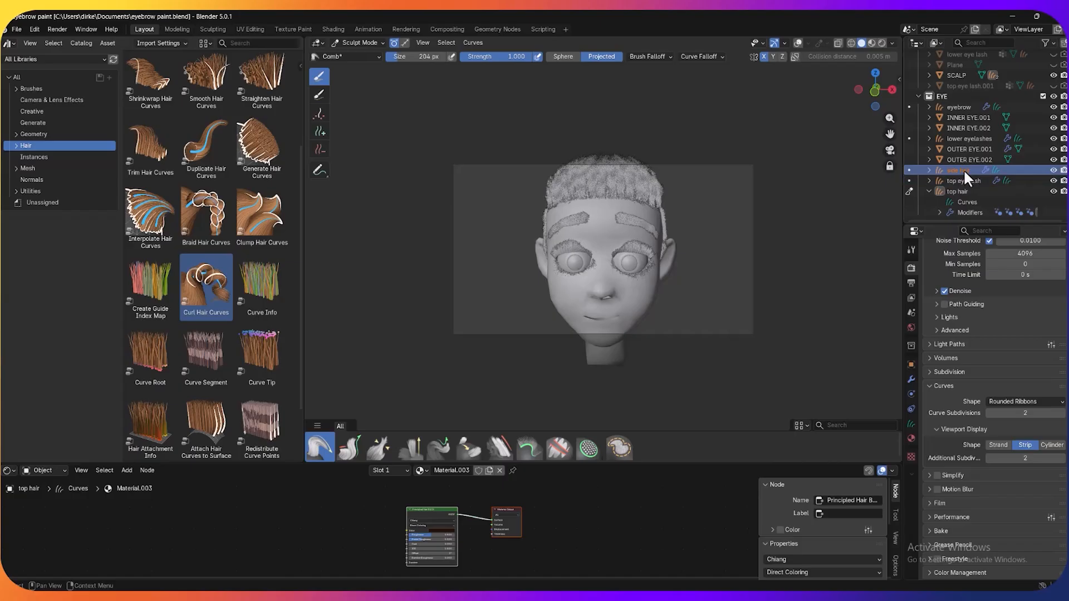
left_click(912, 378)
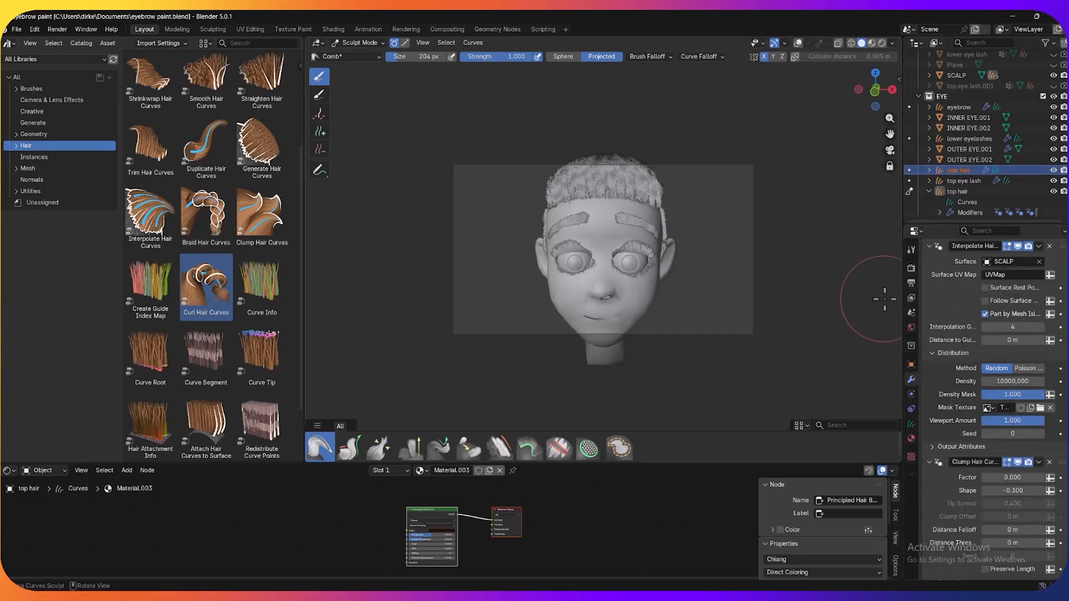
left_click(362, 42)
left_click(362, 54)
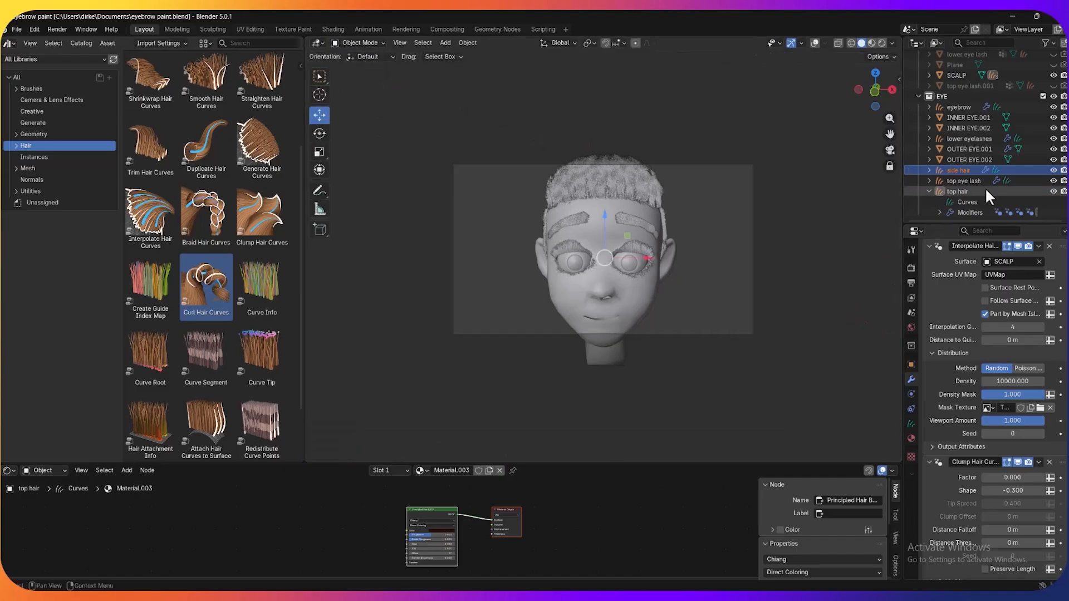
left_click(969, 169)
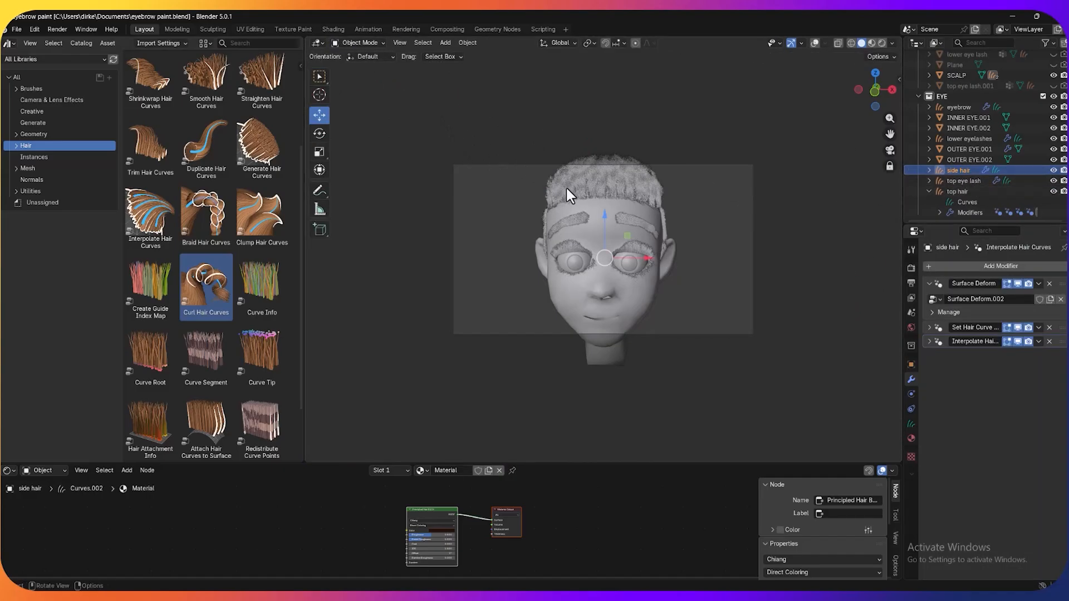
scroll(569, 192, "down", 1)
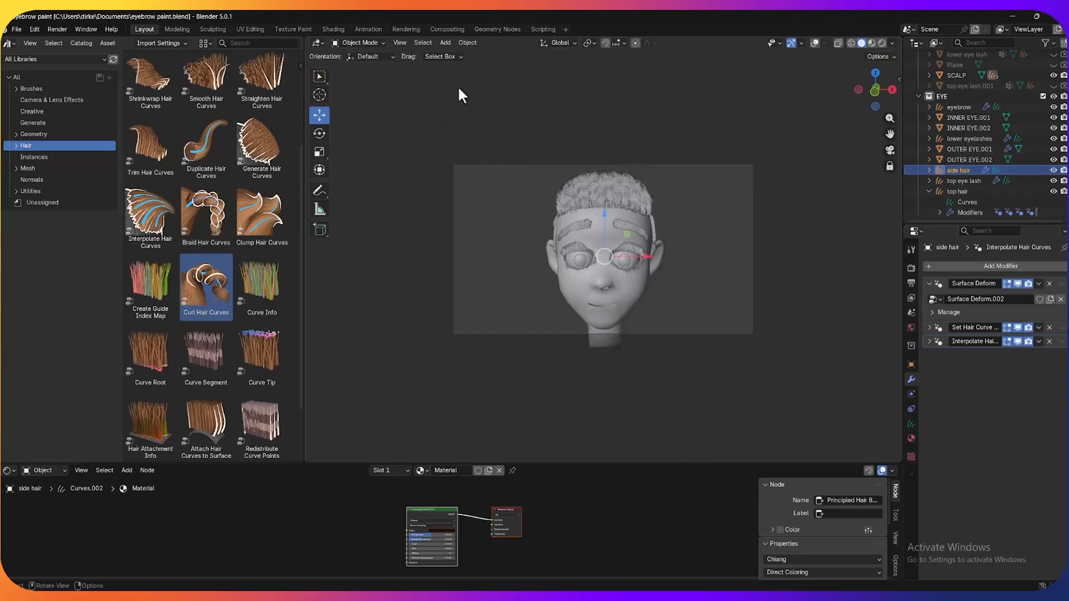
Put the side hair into Sculpt Mode and comb its strands upward at the side and around the back of the head
scroll(458, 85, "up", 1)
scroll(458, 85, "up", 1)
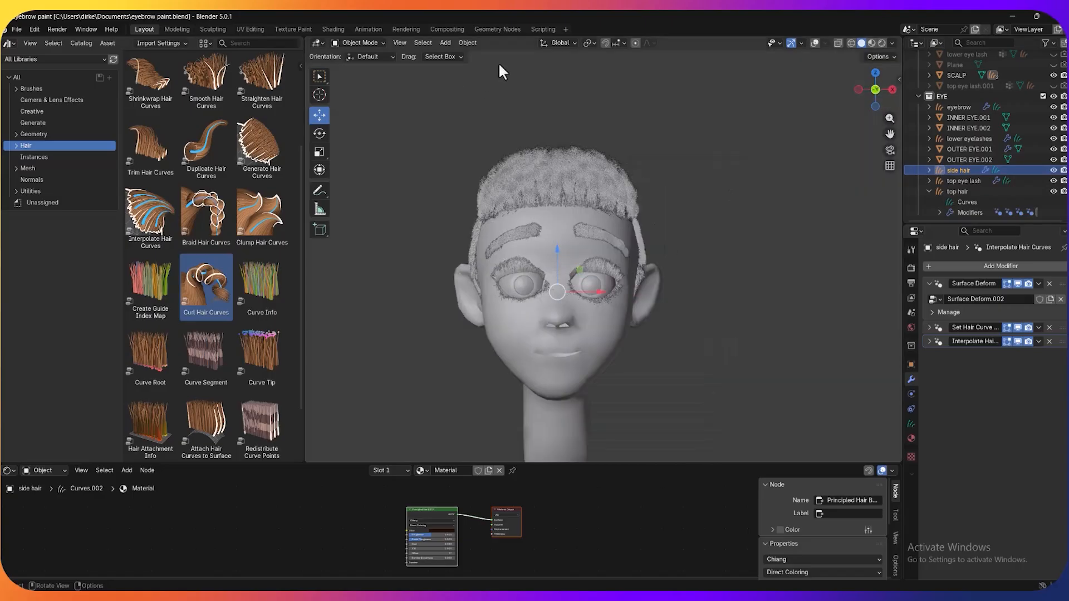
middle_click_drag(614, 196, 543, 233)
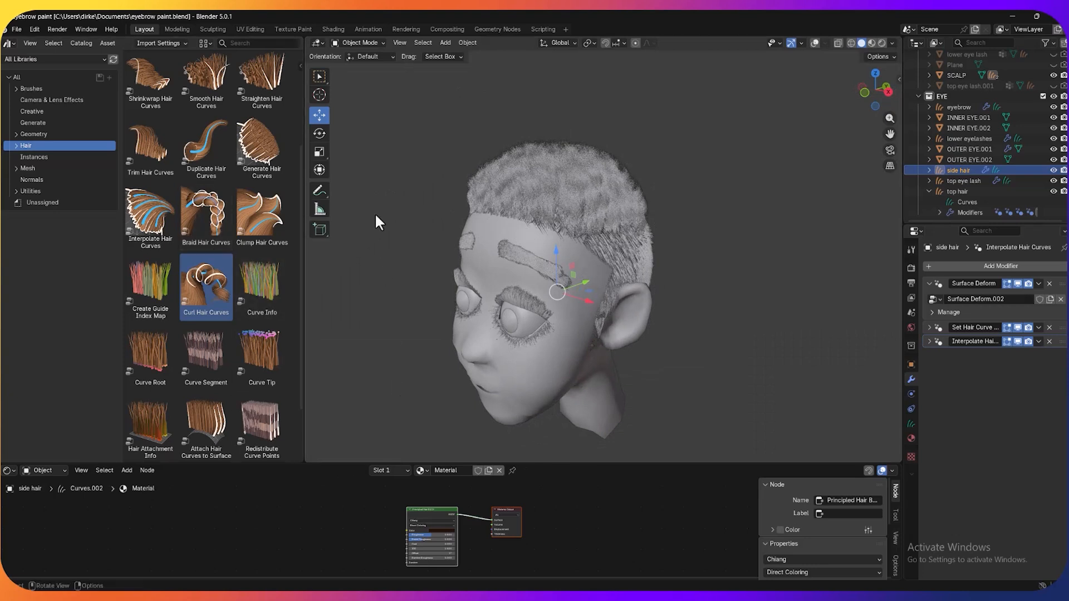
left_click(359, 43)
left_click(363, 78)
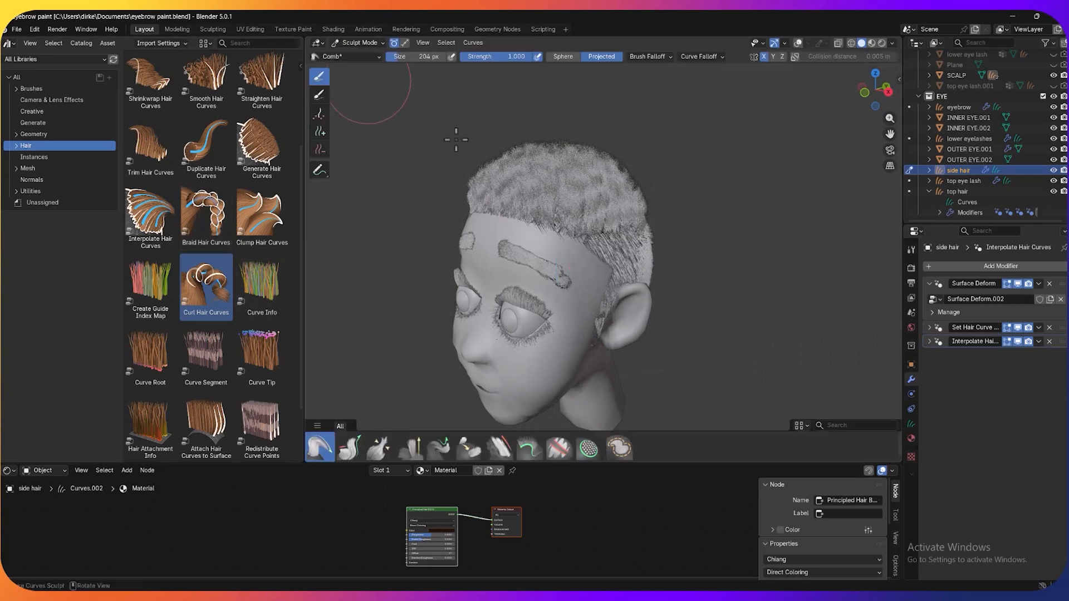
left_click_drag(617, 242, 626, 229)
middle_click_drag(706, 231, 612, 207)
left_click_drag(612, 208, 649, 203)
middle_click_drag(702, 210, 625, 208)
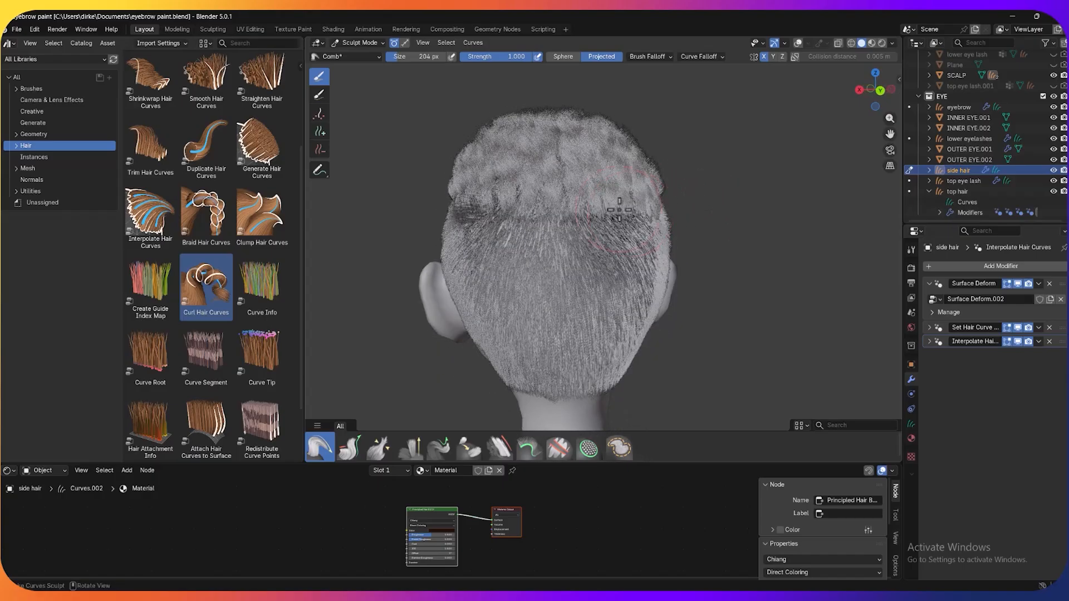
Preview the head in Material Preview and in Rendered viewport shading, inspecting the hair from the front and back
middle_click_drag(696, 206, 786, 248)
scroll(762, 236, "down", 4)
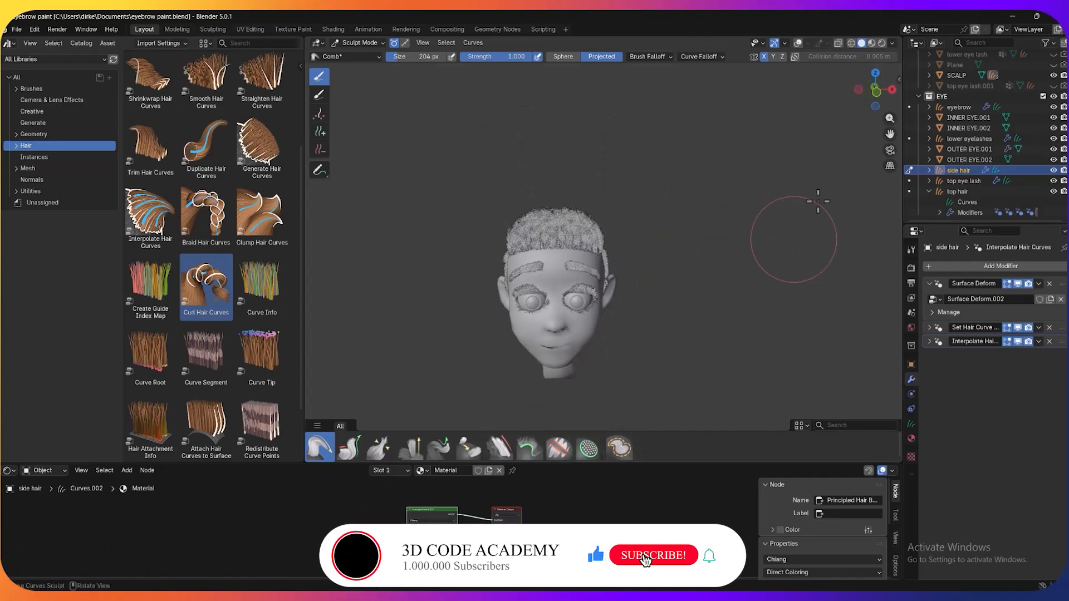
left_click(871, 44)
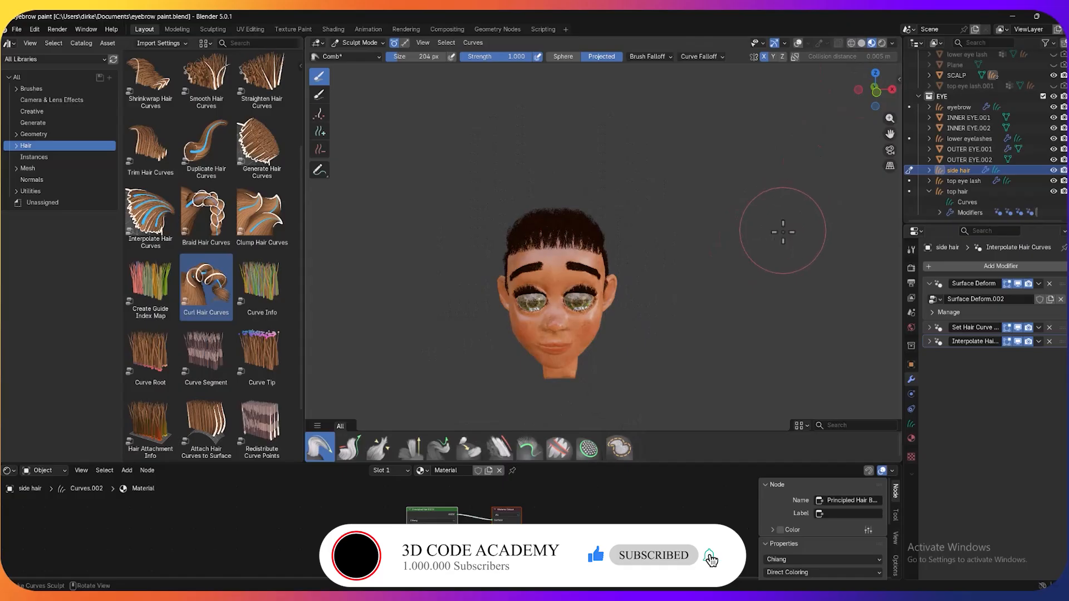
left_click(883, 42)
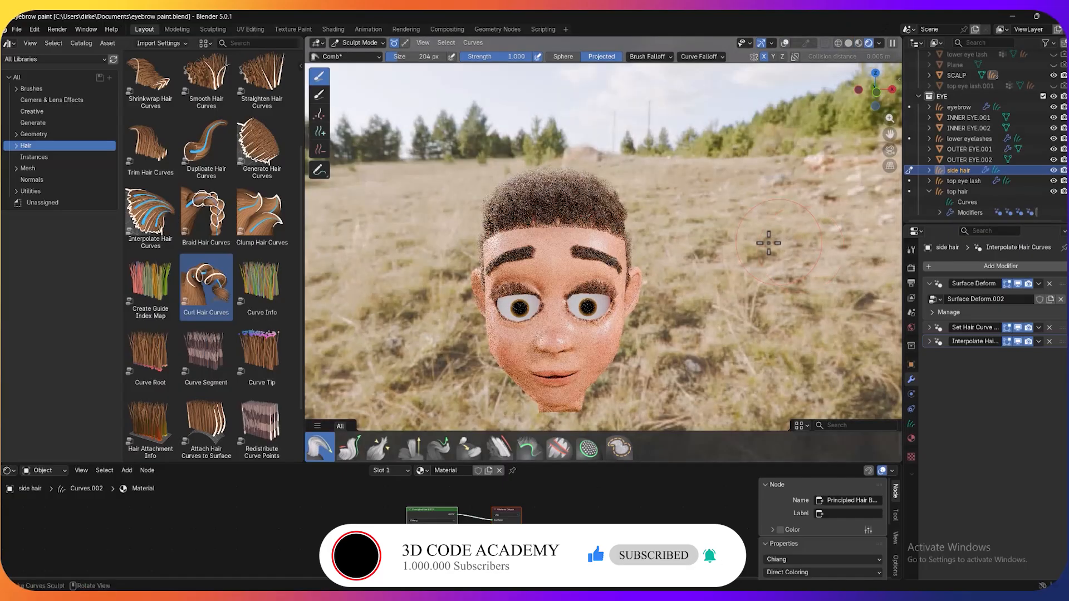
middle_click_drag(774, 243, 764, 237)
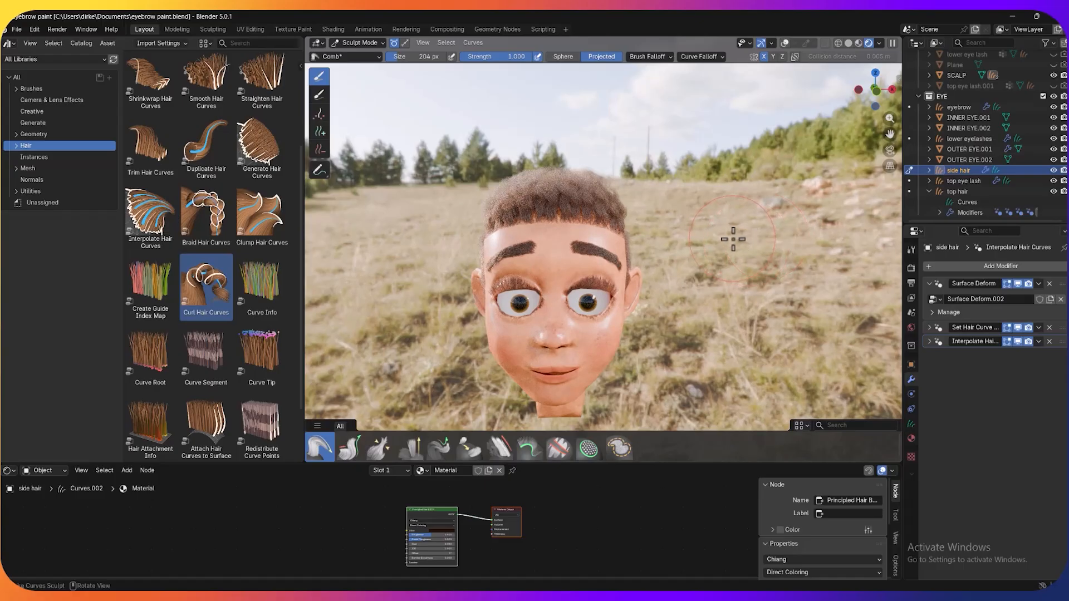
middle_click_drag(734, 240, 771, 110)
Try the EEVEE render engine on the head preview, set it back to Cycles, and show the head in front view
left_click(911, 268)
left_click(1003, 266)
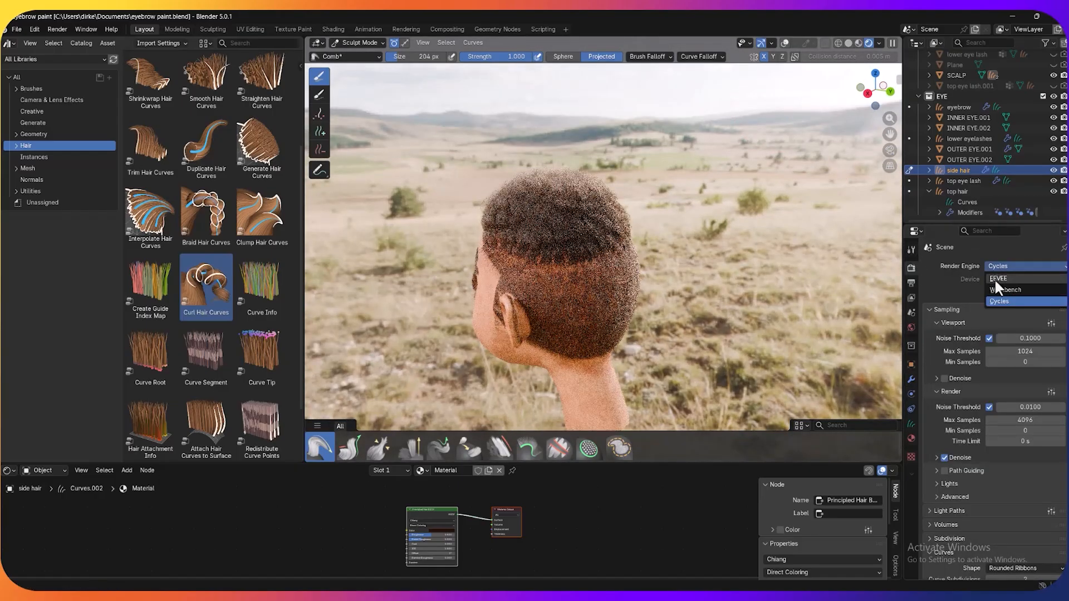
left_click(998, 278)
middle_click_drag(727, 251, 640, 267)
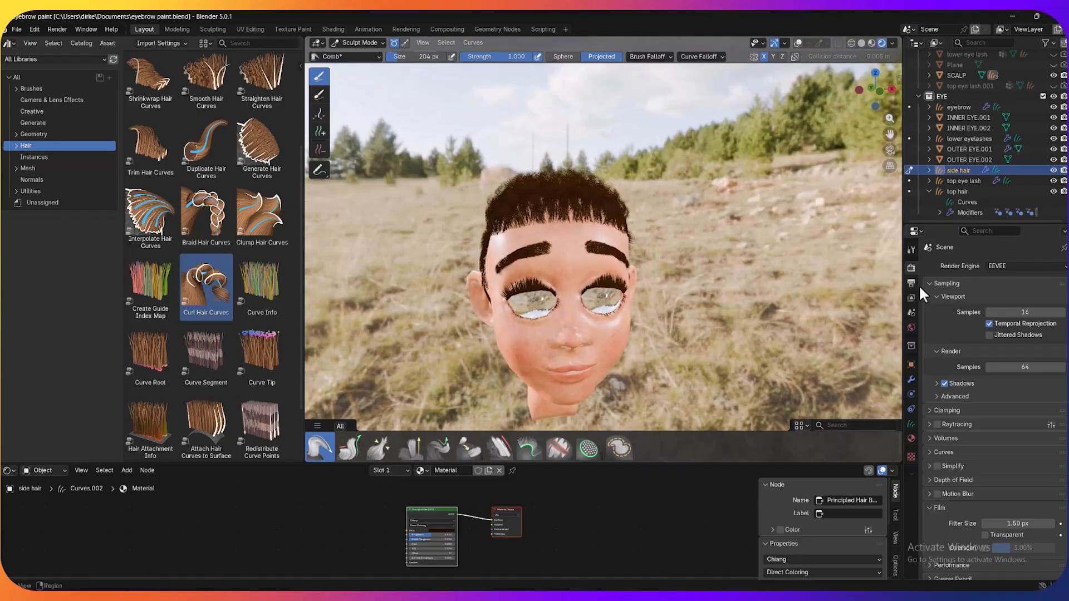
left_click(1002, 266)
left_click(1003, 290)
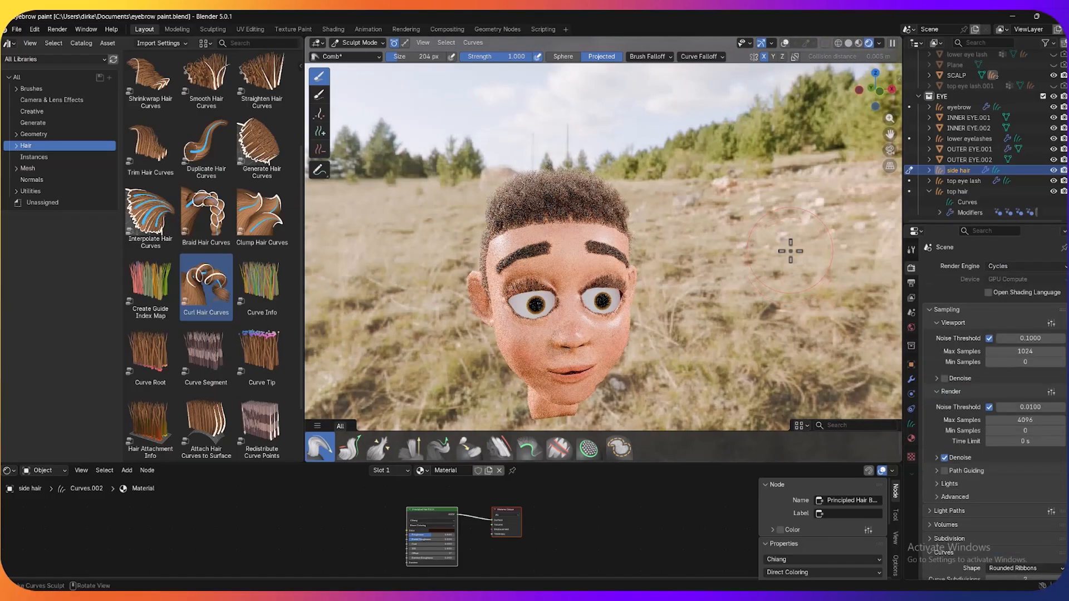
key("KP_1")
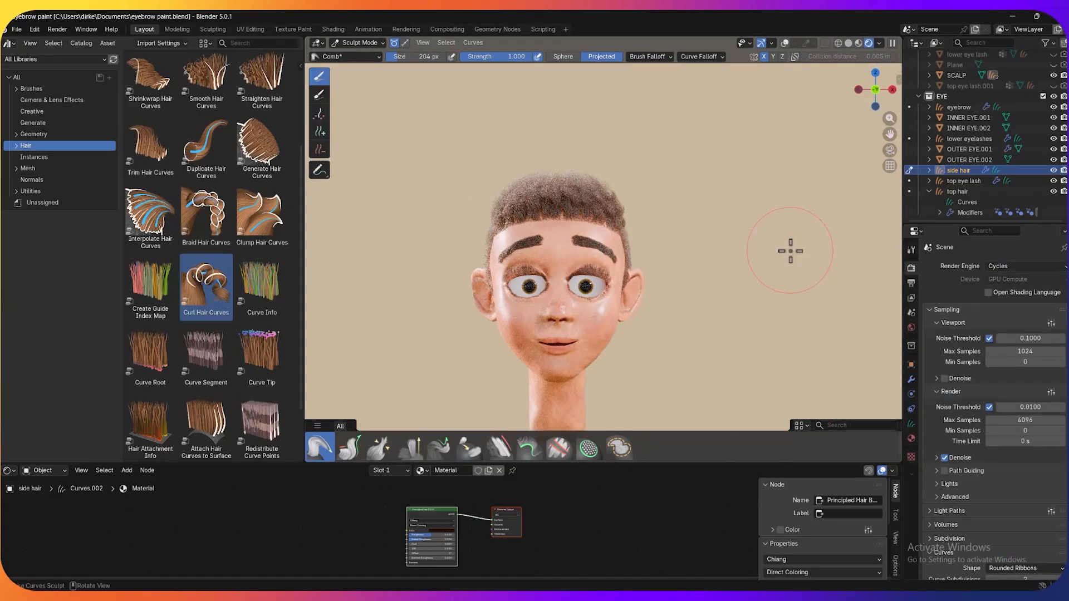